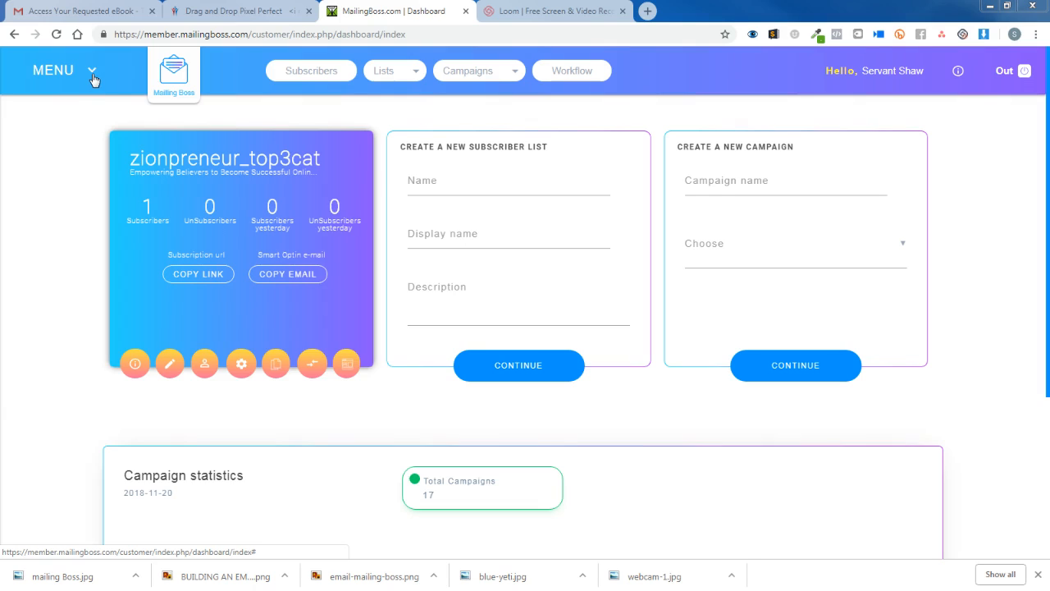
From the MailingBoss Lists page, start a new subscriber list with CREATE NEW.
left_click(417, 76)
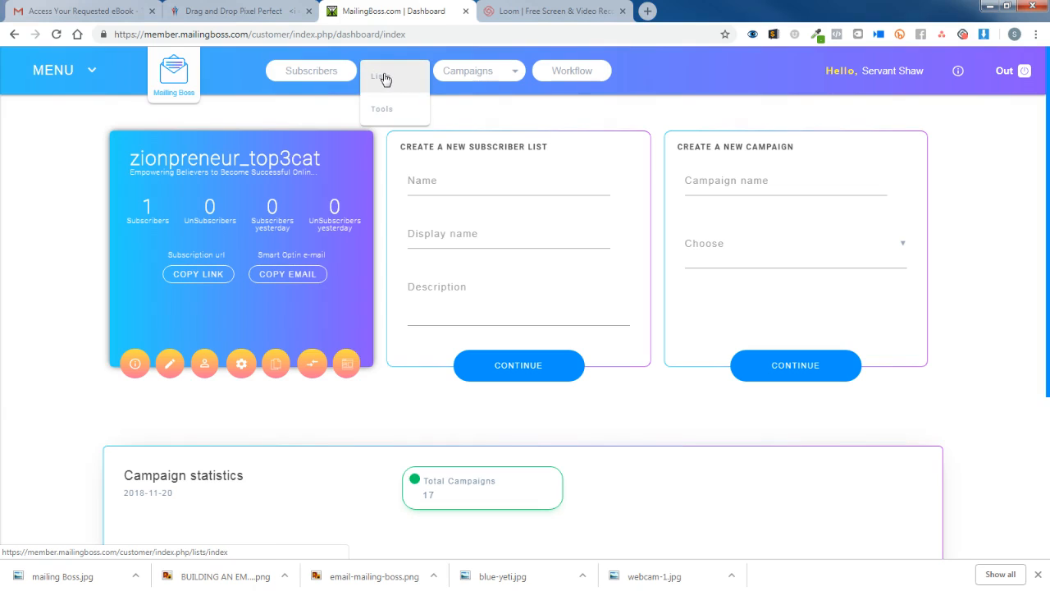
left_click(384, 76)
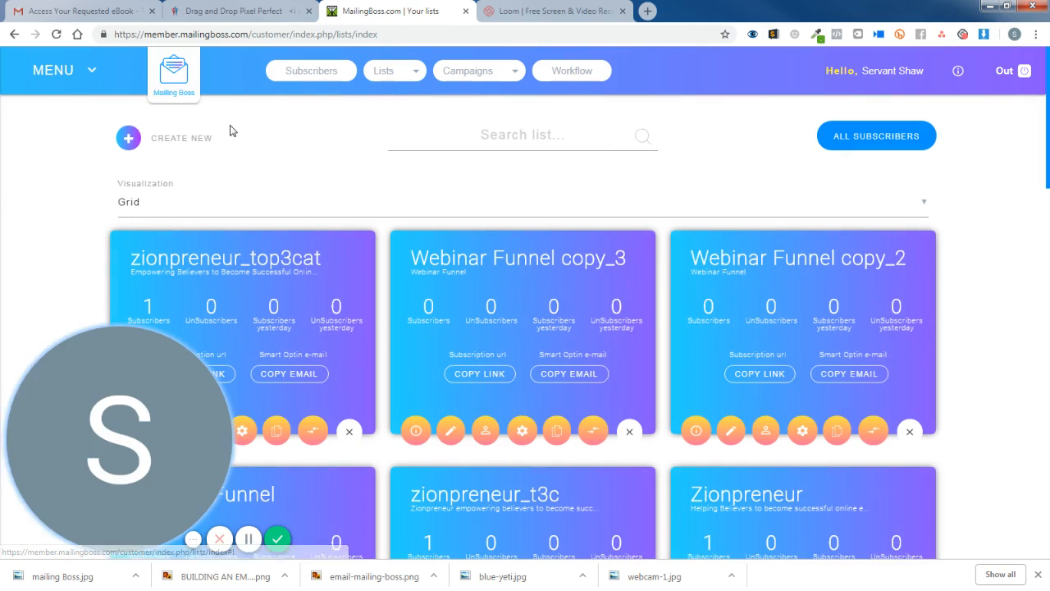
left_click(133, 137)
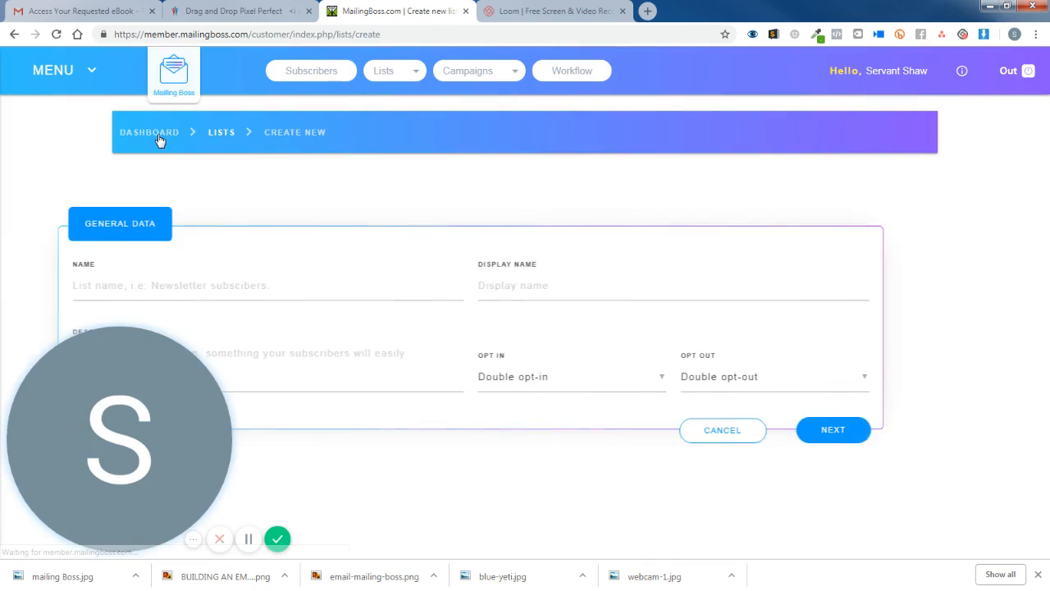
Name the list '8 FIGURE FORMULA' and reuse that text as the display name.
left_click(242, 287)
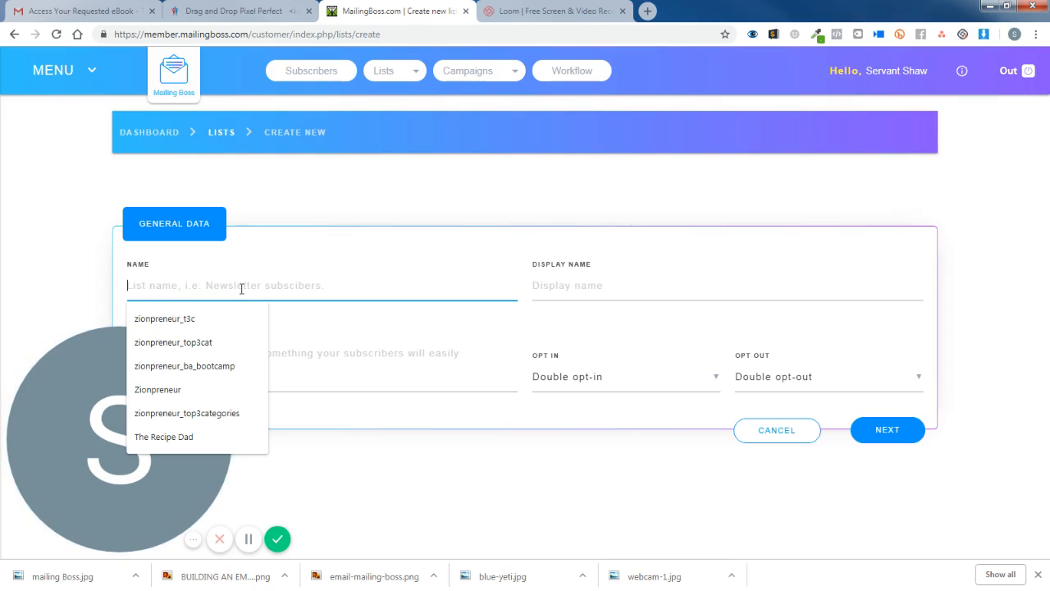
type("8 FIG")
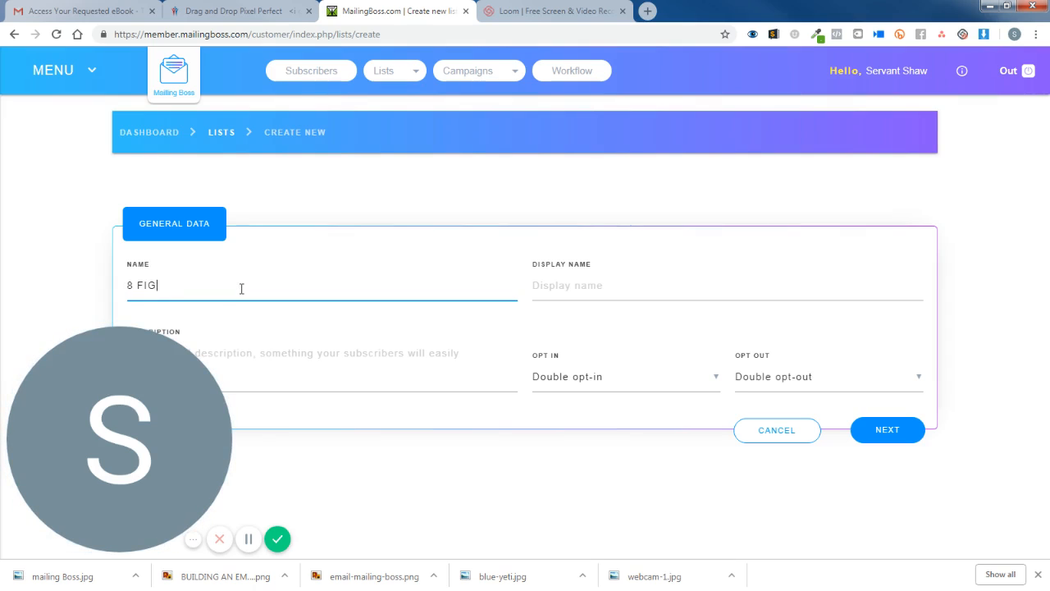
type("URE")
type(" FORUMAL")
key("BackSpace")
key("BackSpace")
key("BackSpace")
type("M")
type("A")
key("BackSpace")
key("BackSpace")
key("BackSpace")
type("MULA")
left_click_drag(246, 286, 120, 287)
key("ctrl+c")
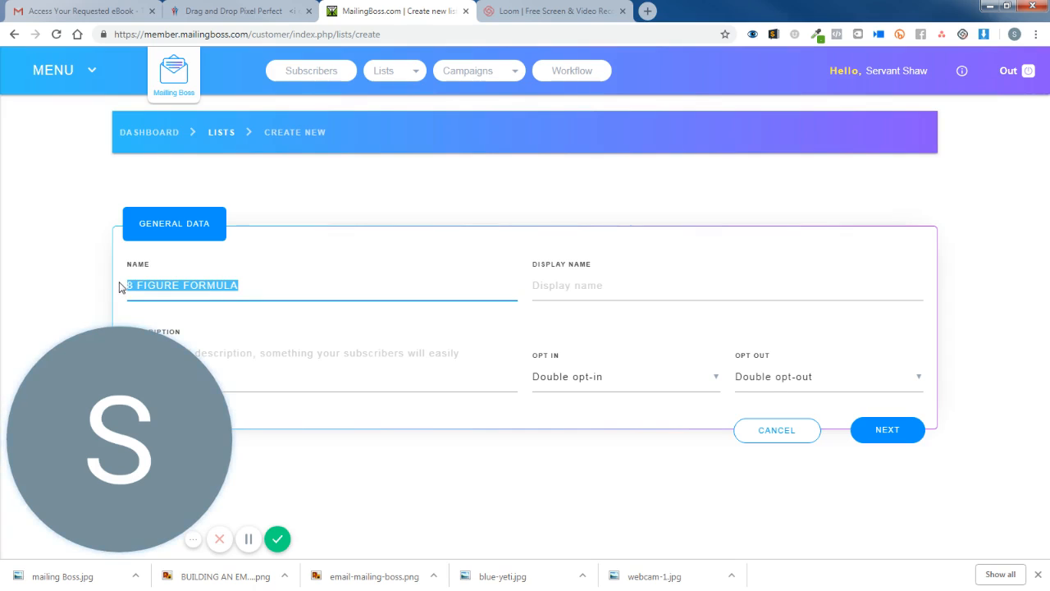
left_click(193, 546)
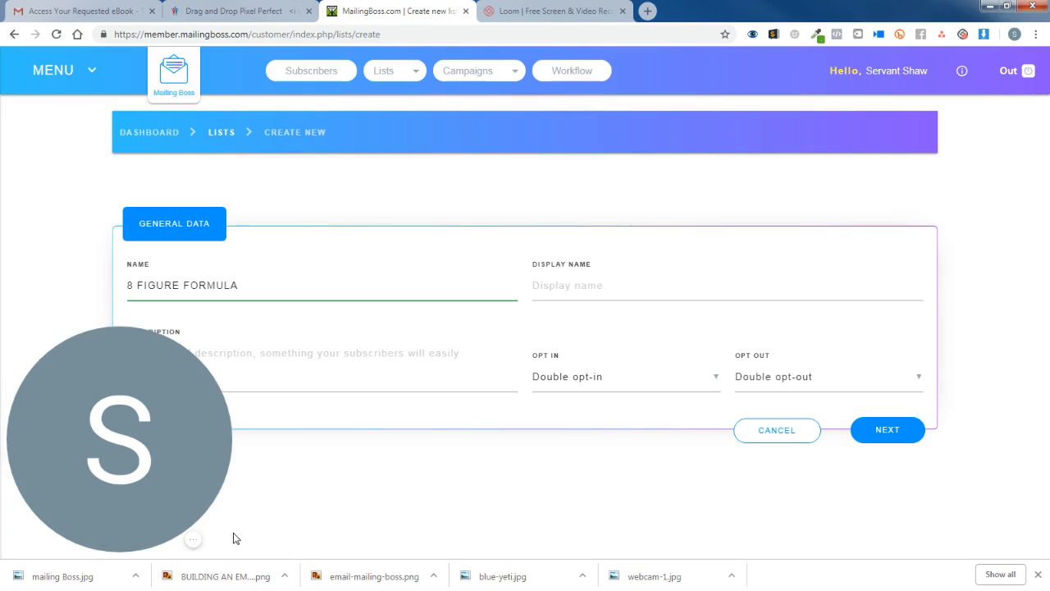
left_click(37, 357)
left_click(588, 288)
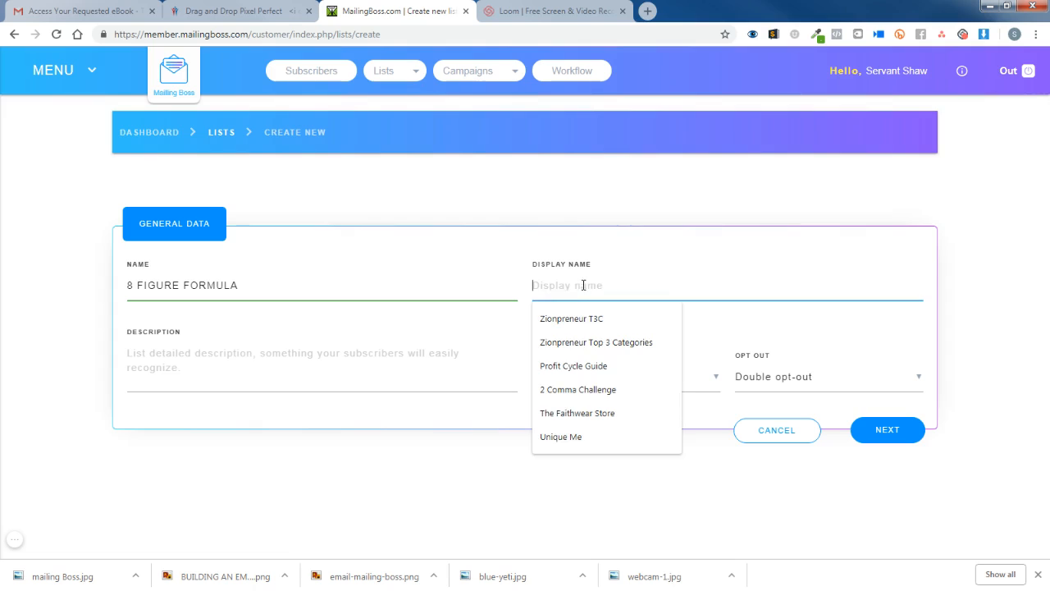
key("ctrl+v")
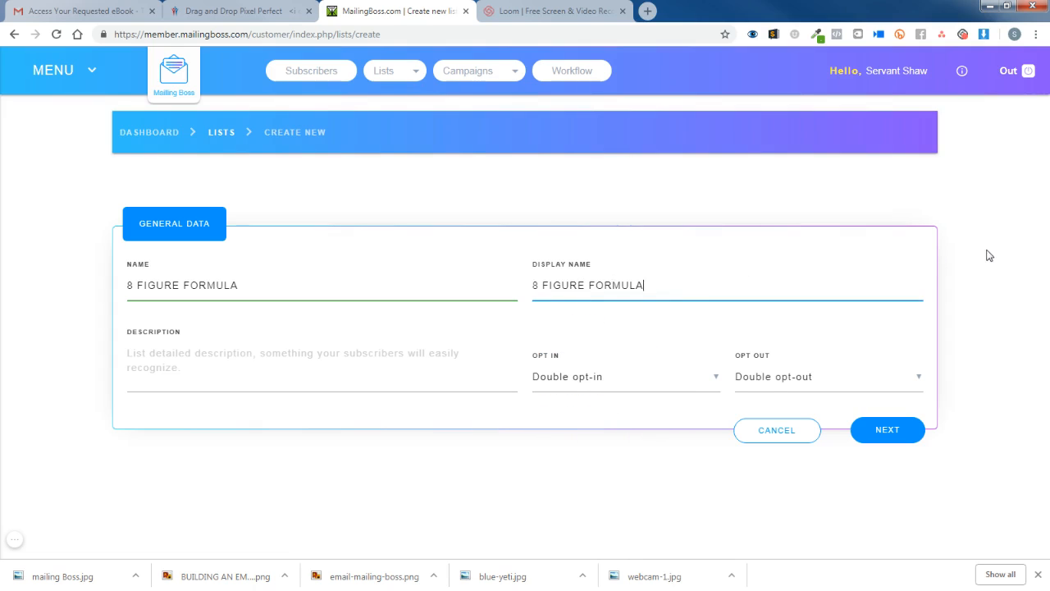
Enter the list description 'Our 8figure funnel blueprint'.
left_click(141, 360)
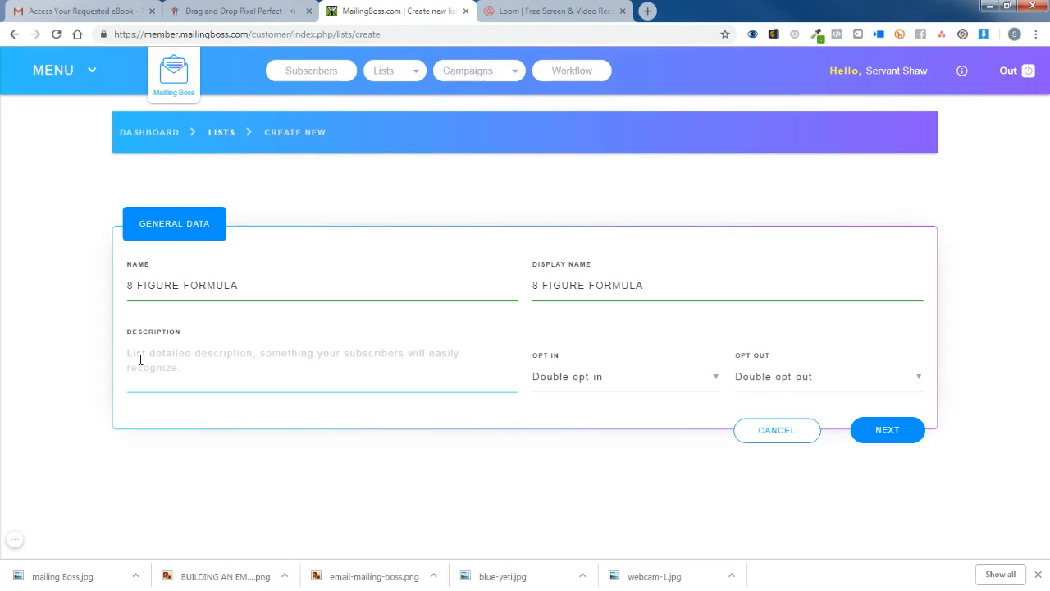
type("Our ")
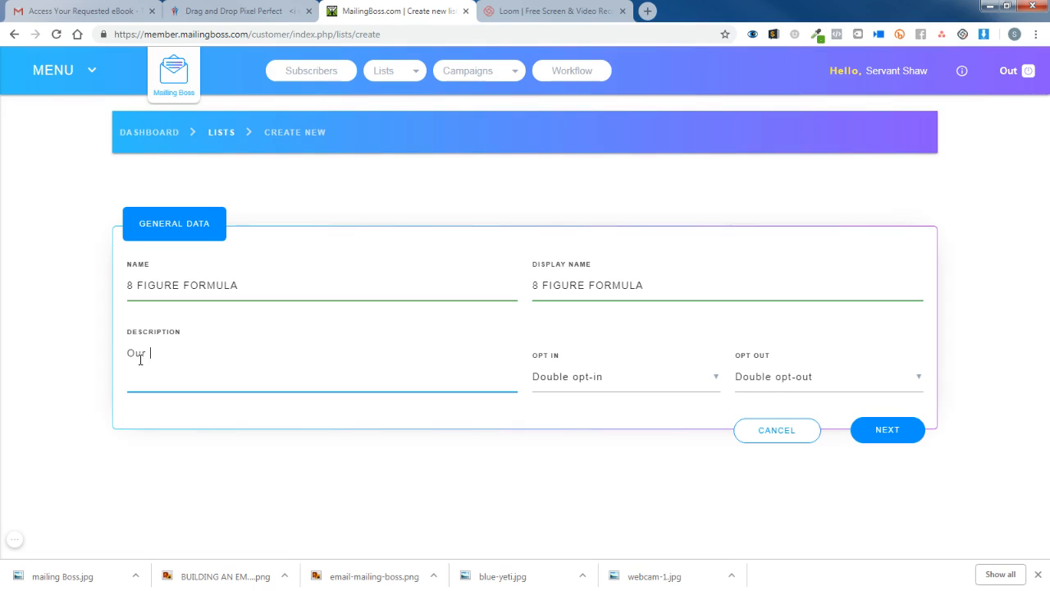
type("8")
type("fi")
type("gure funne")
type("l ")
type("plub")
key("BackSpace")
key("BackSpace")
key("BackSpace")
type("blueprint")
left_click(644, 385)
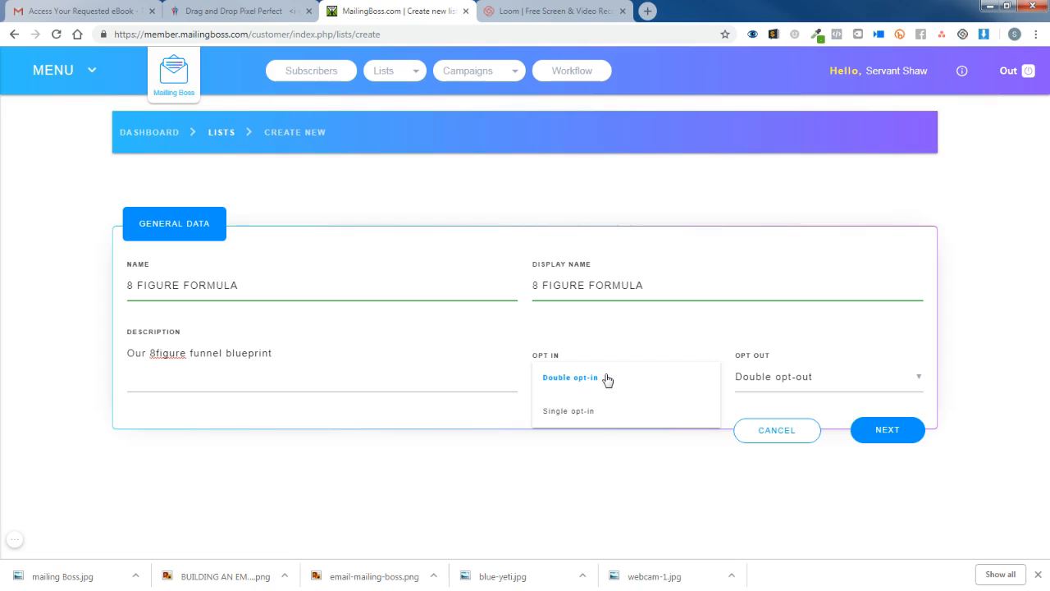
Set Opt In to single opt-in and Opt Out to single opt-out, then submit the list.
left_click(608, 412)
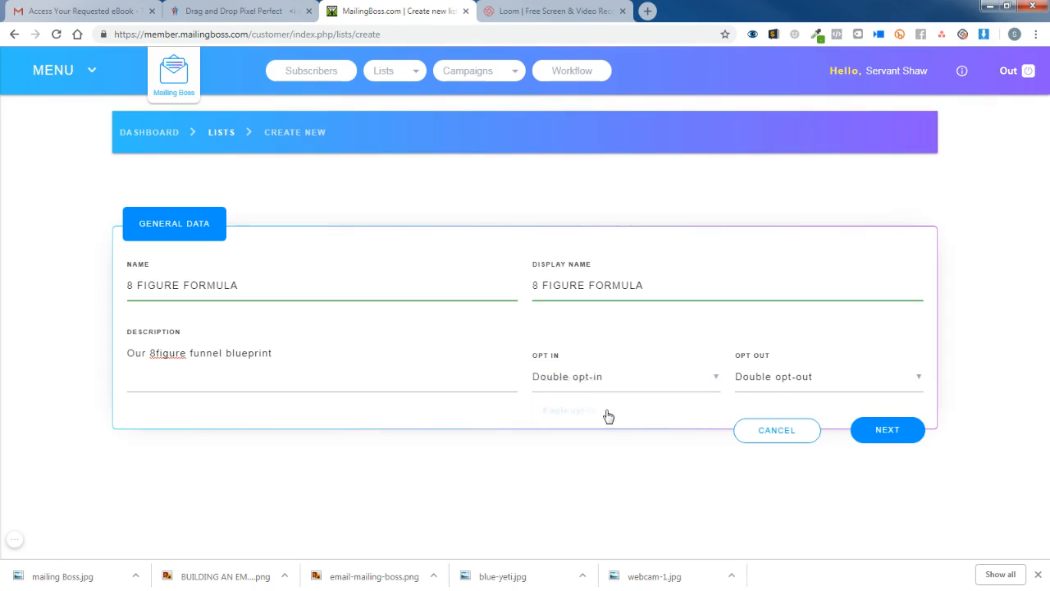
left_click(787, 380)
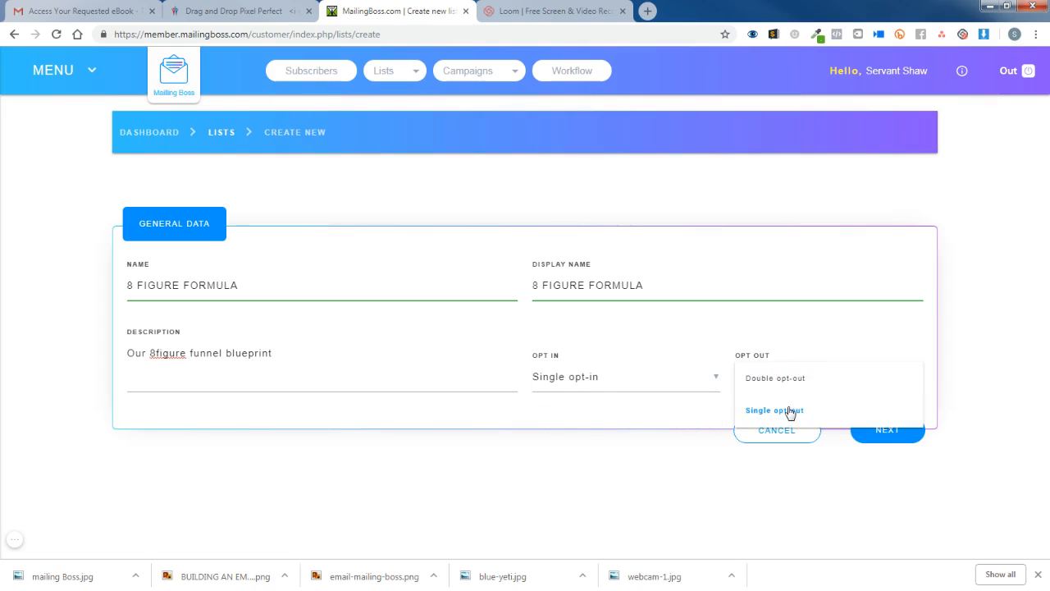
left_click(790, 411)
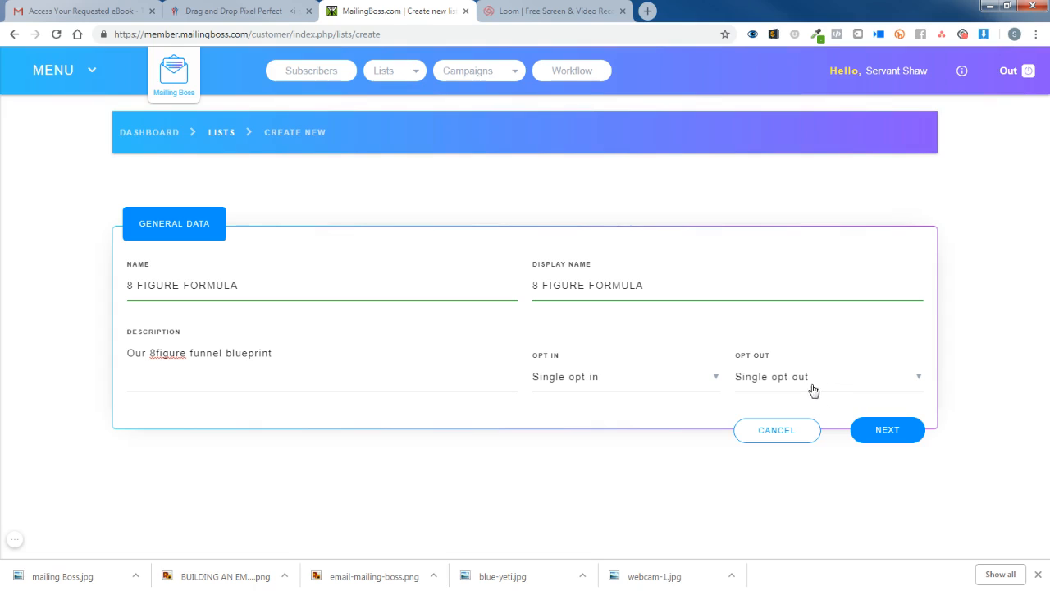
left_click(889, 430)
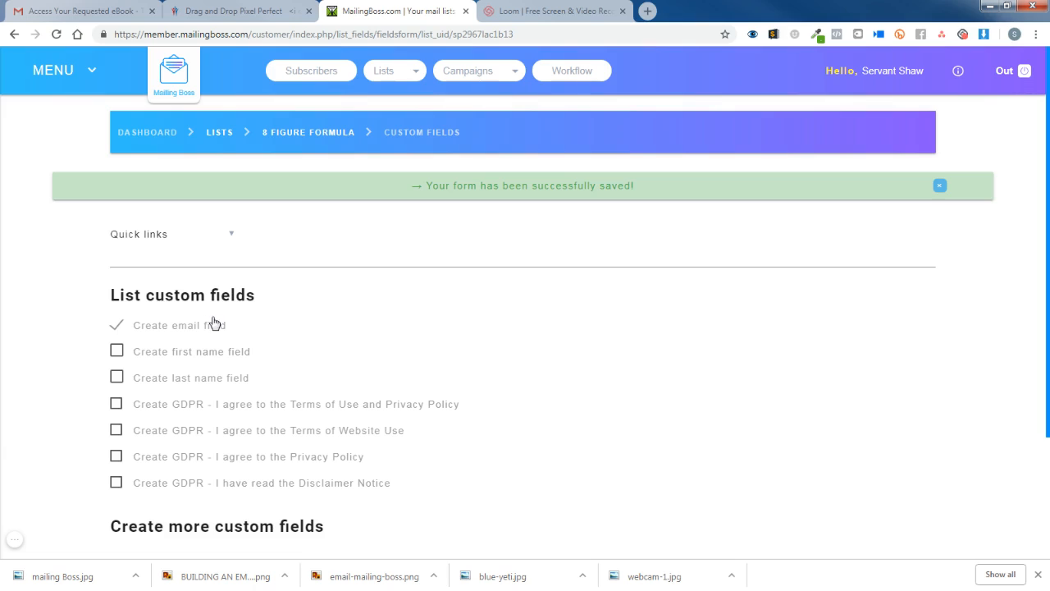
Enable 'Create first name field' for 8 FIGURE FORMULA and save the custom fields.
left_click(115, 351)
scroll(511, 305, "down", 1)
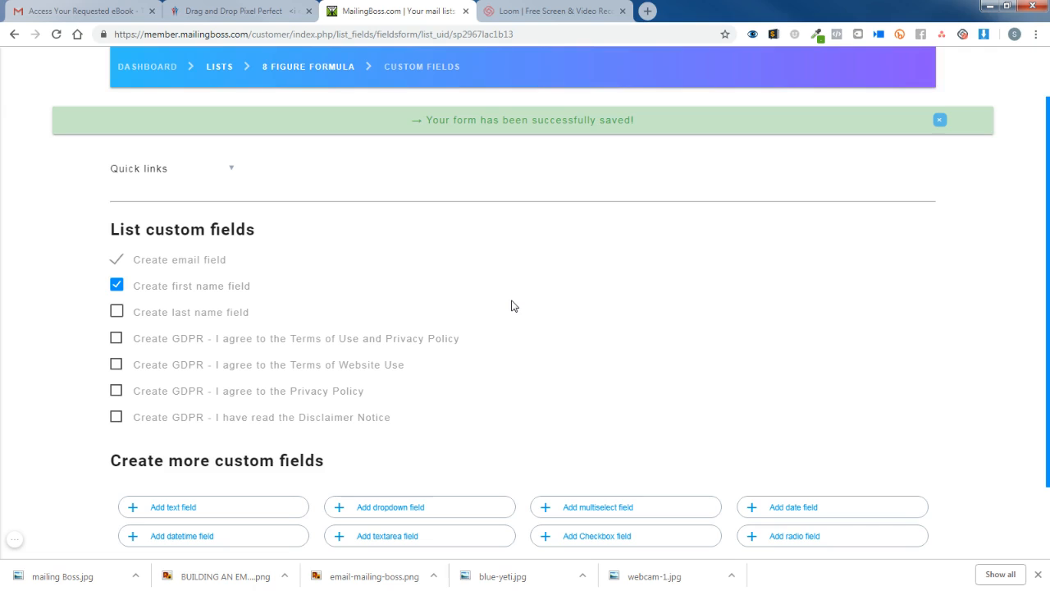
scroll(511, 305, "down", 2)
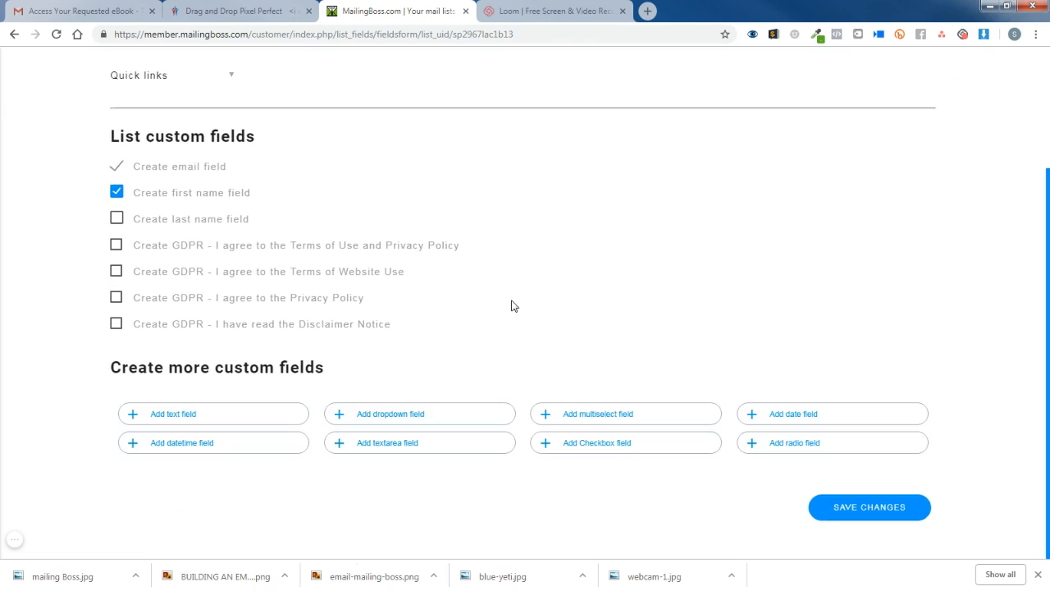
left_click(863, 508)
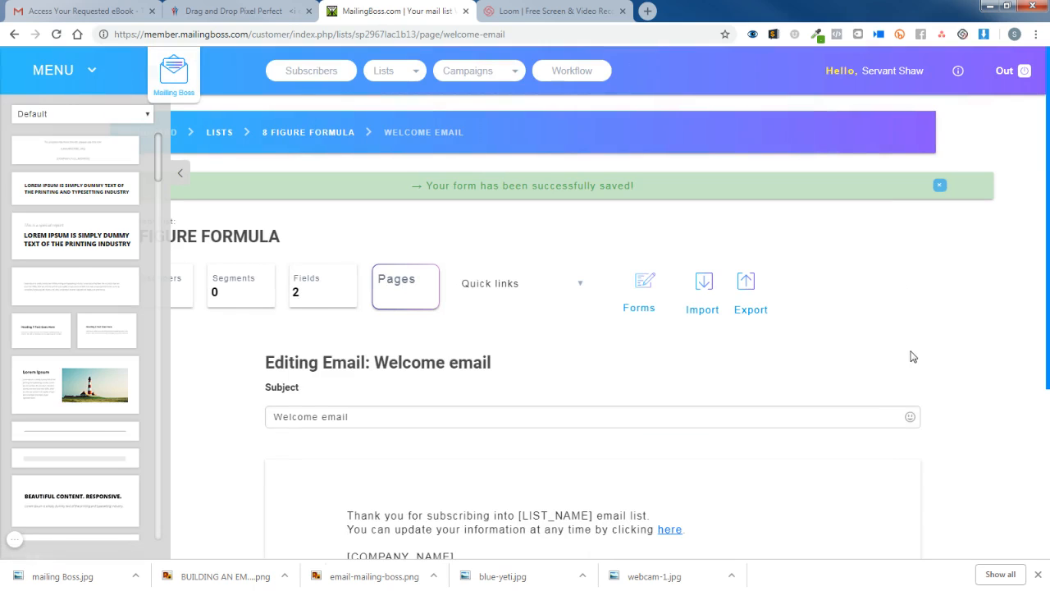
Leave the default welcome email unchanged and continue with 'Save and next'.
scroll(909, 361, "down", 3)
scroll(899, 360, "down", 1)
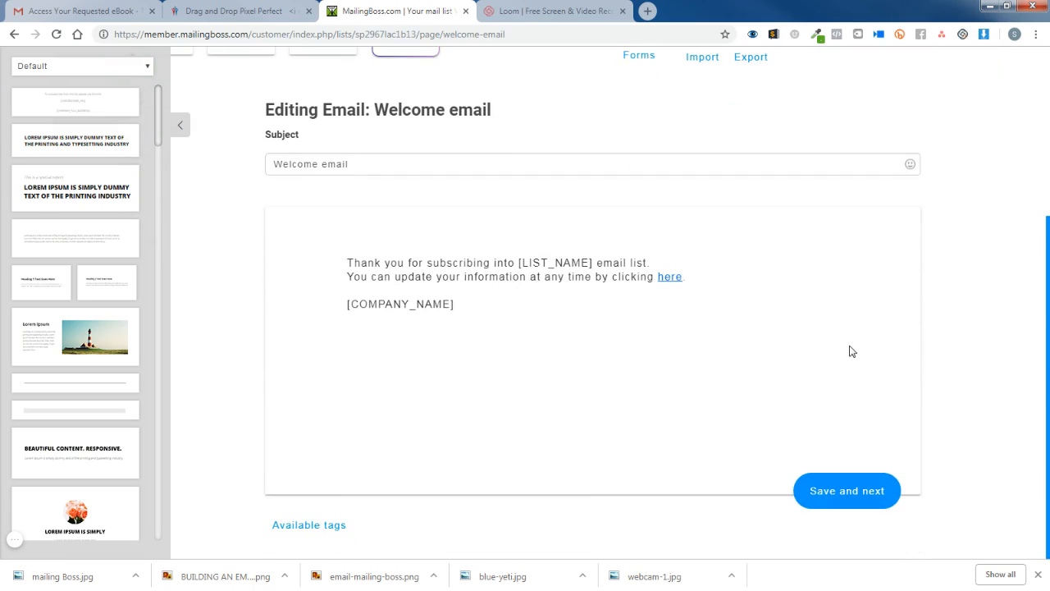
scroll(851, 352, "up", 1)
scroll(851, 351, "up", 2)
scroll(851, 352, "down", 3)
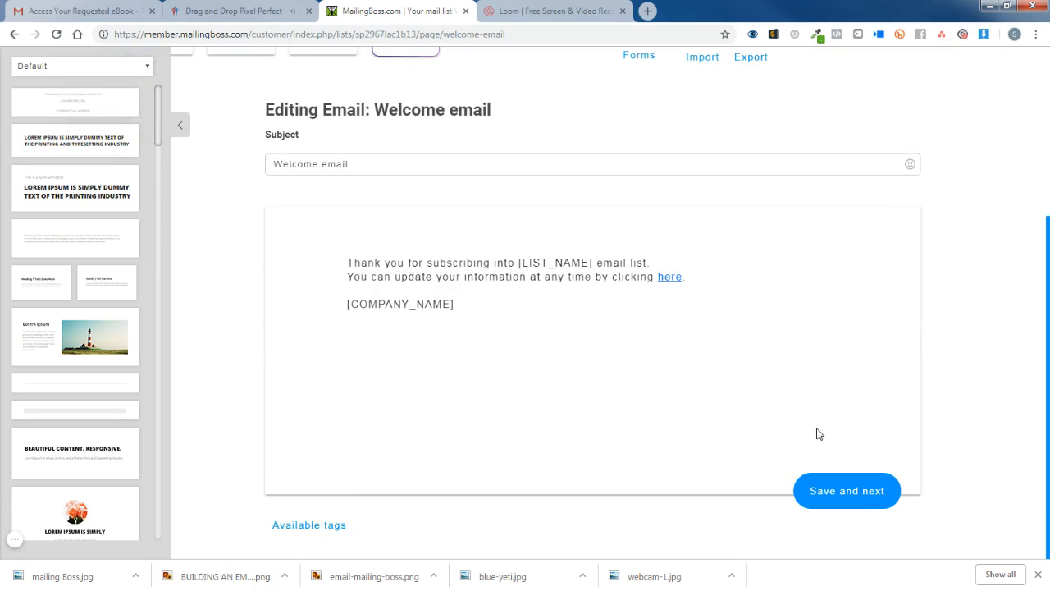
left_click(868, 492)
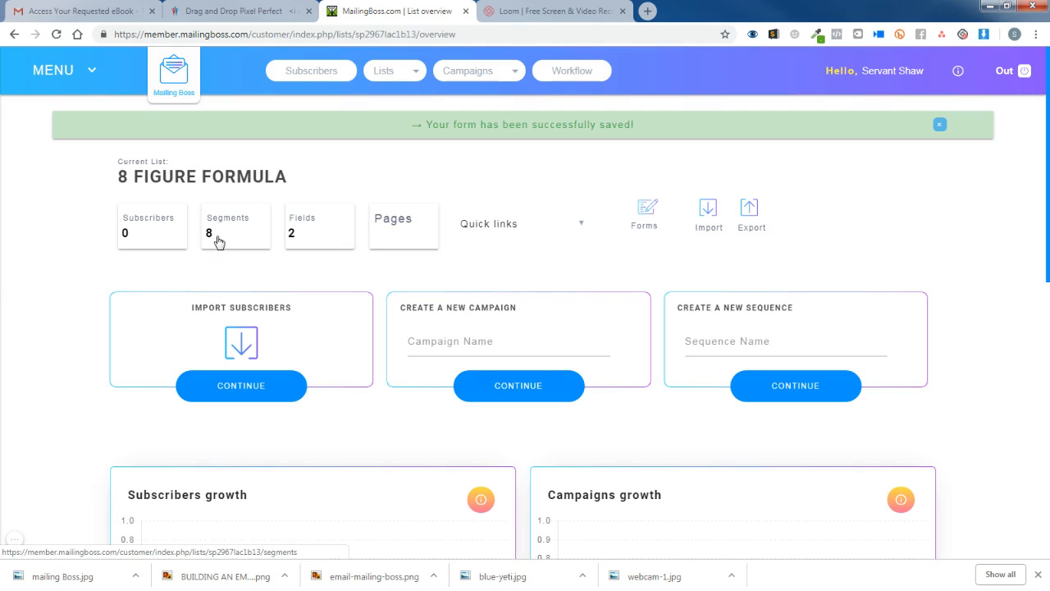
In the list's fields, set First name to sort order 1 and Email to 2.
left_click(309, 236)
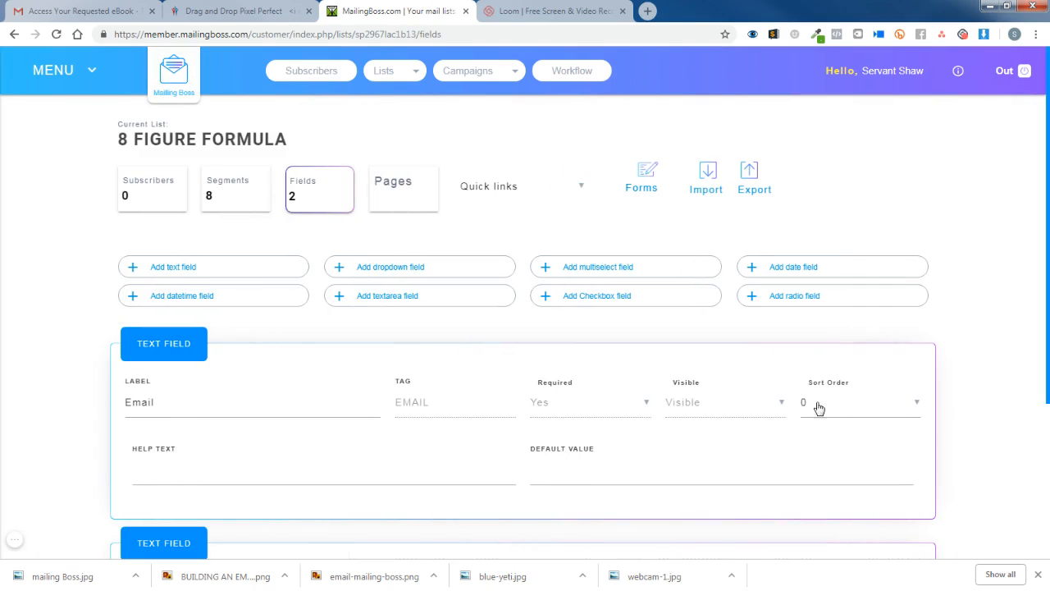
scroll(802, 404, "down", 1)
scroll(799, 398, "down", 1)
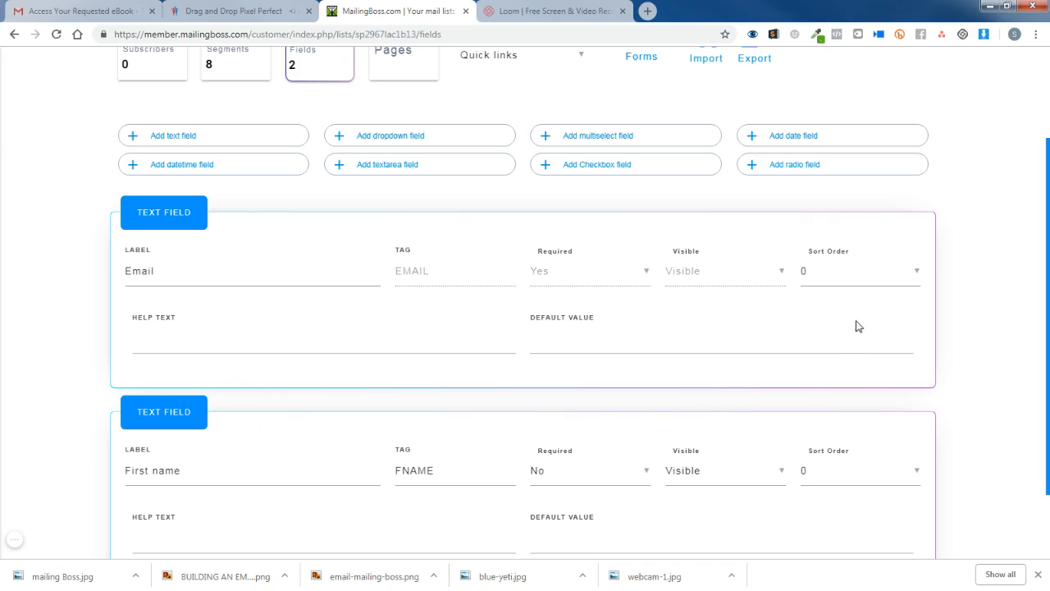
scroll(864, 390, "down", 1)
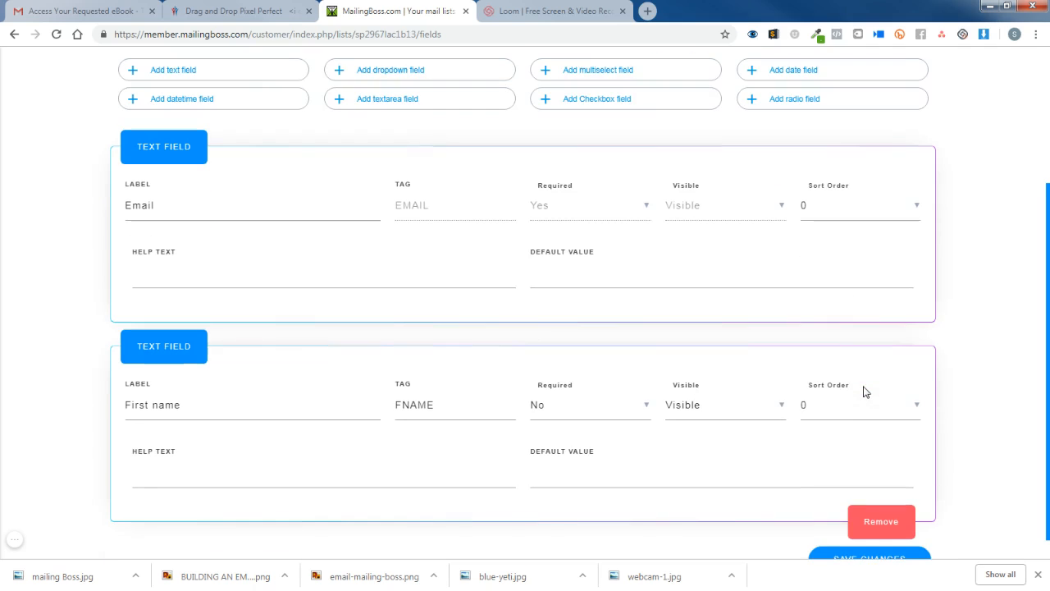
left_click(825, 407)
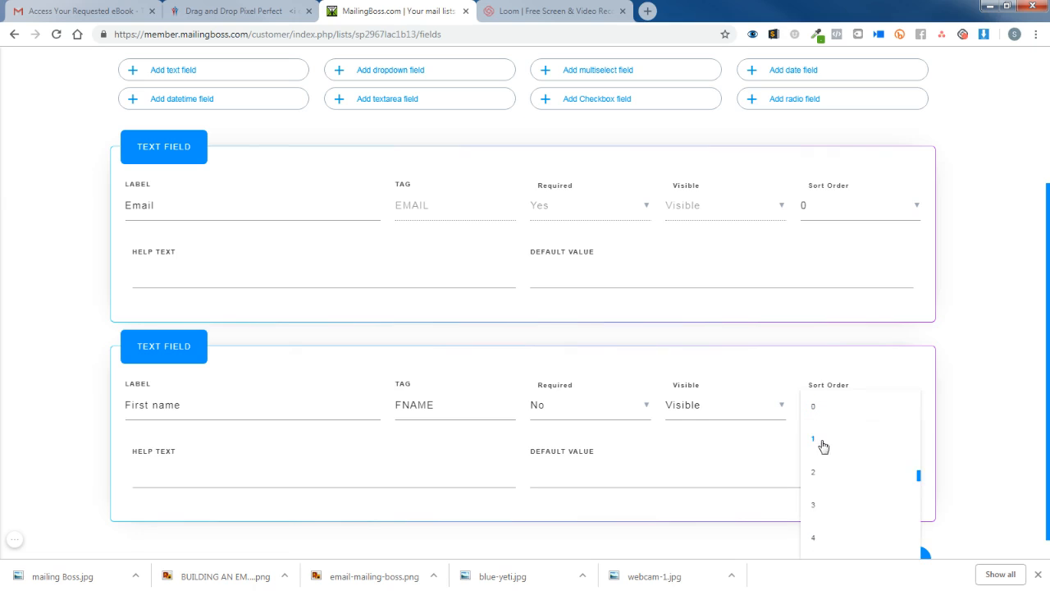
left_click(823, 444)
left_click(832, 223)
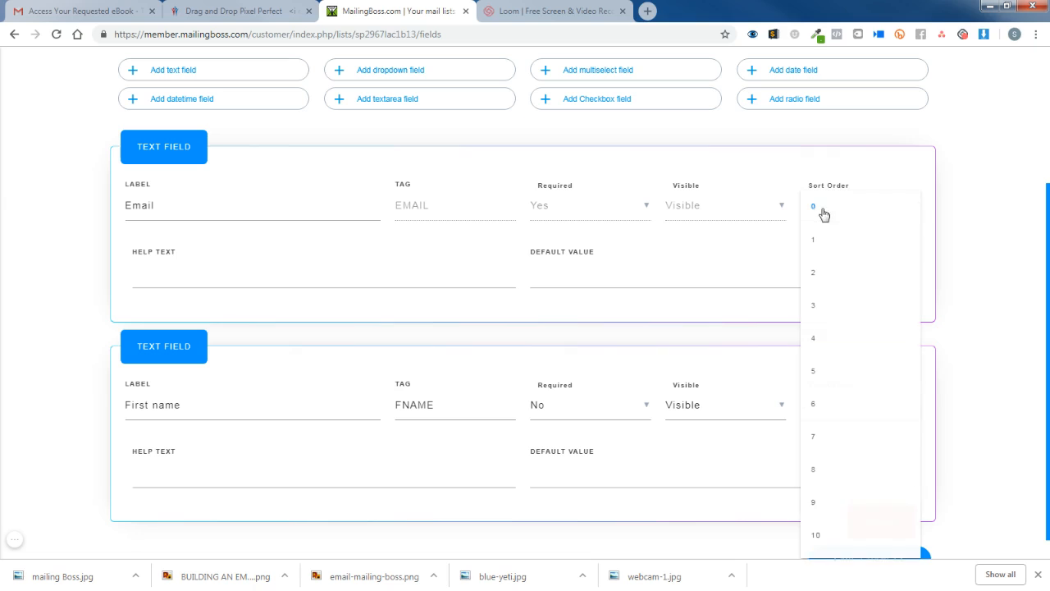
left_click(816, 275)
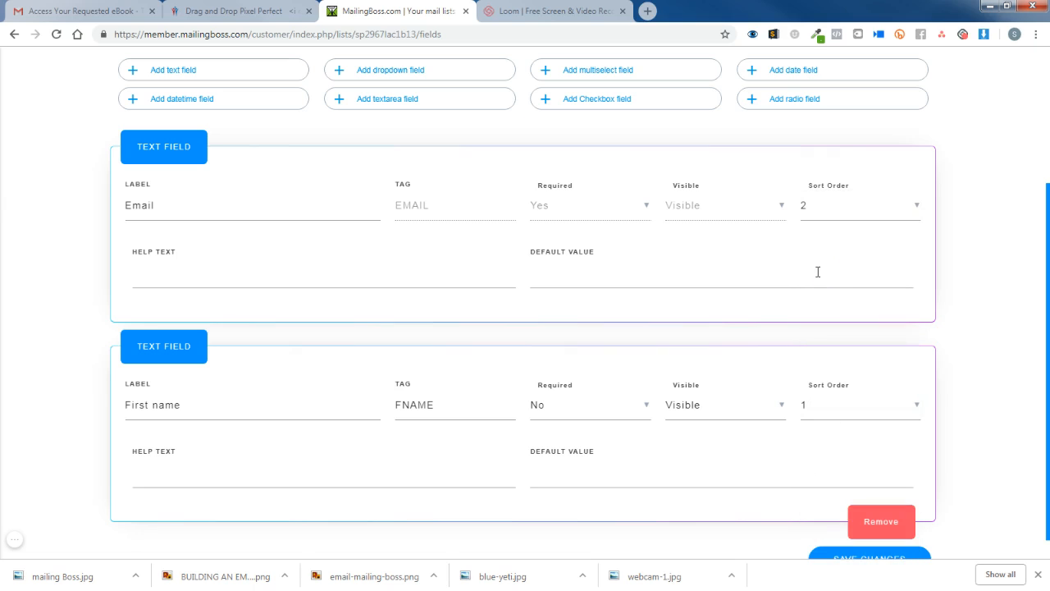
Save the field settings and check the confirmation message.
scroll(837, 312, "down", 1)
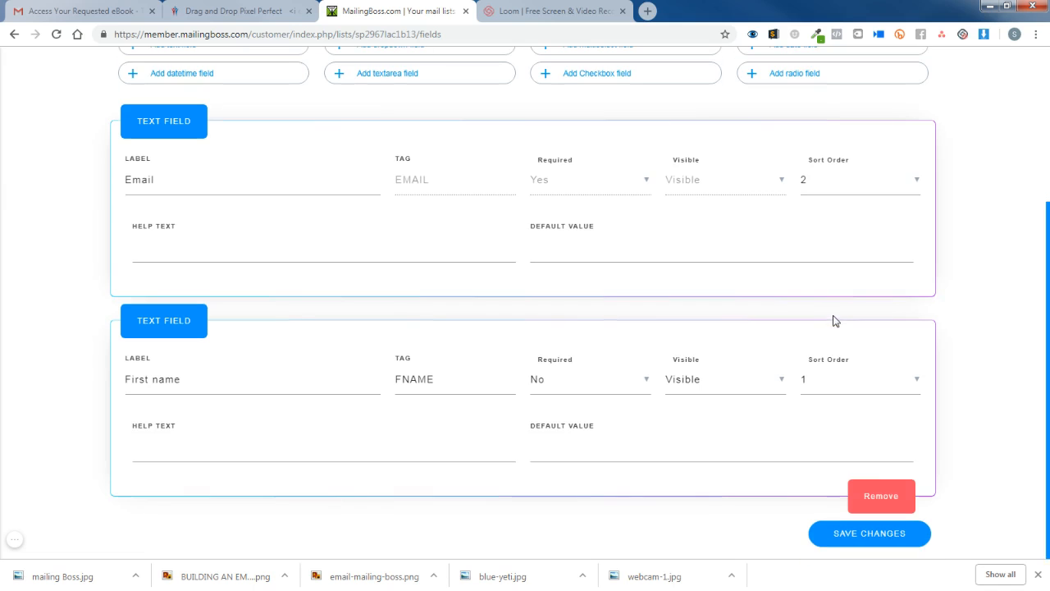
left_click(881, 536)
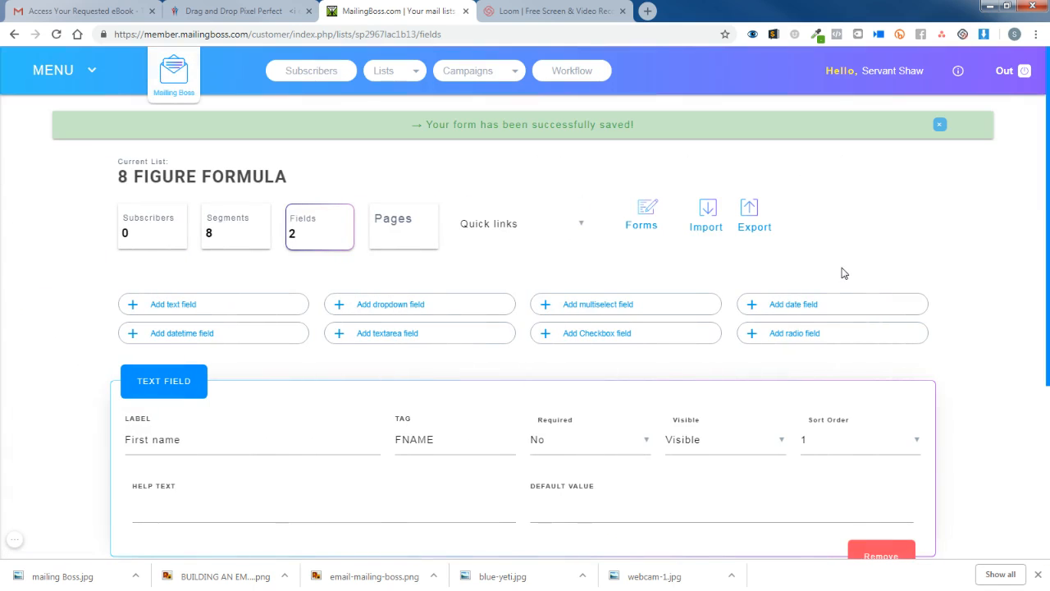
scroll(841, 272, "down", 1)
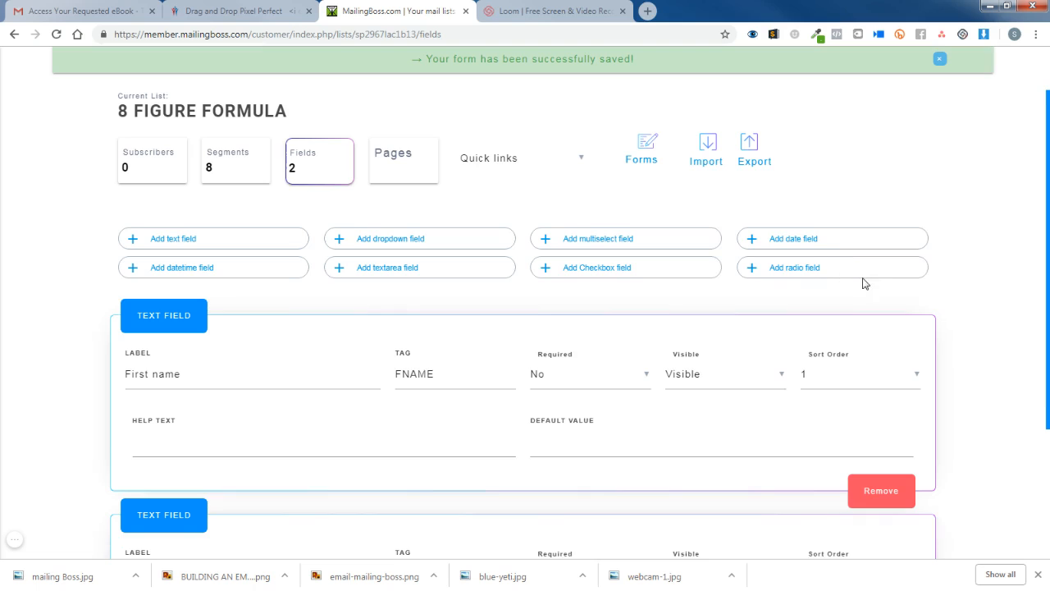
scroll(864, 283, "down", 1)
scroll(867, 285, "up", 2)
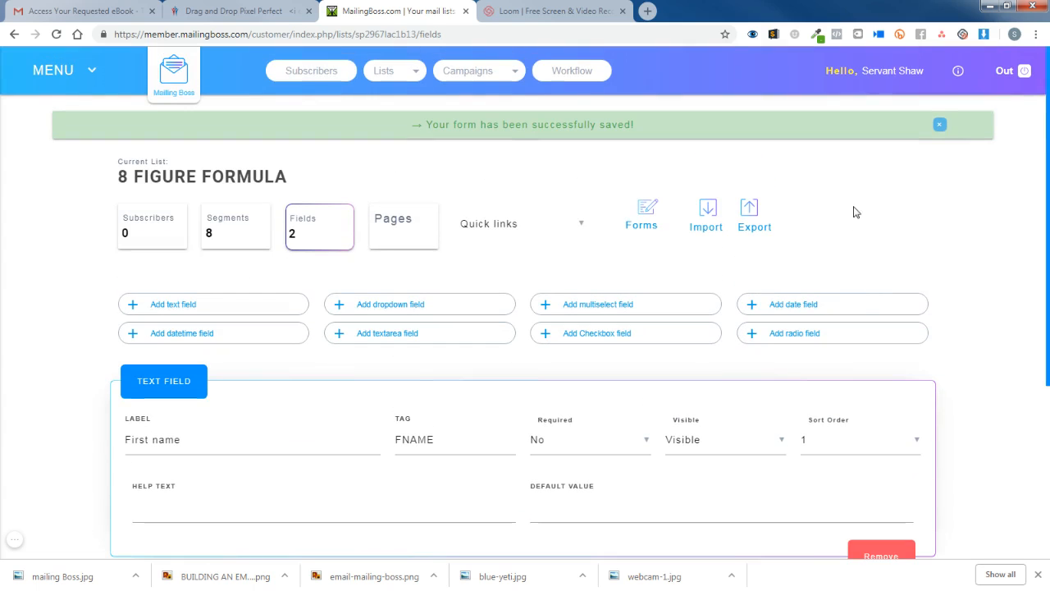
Review the reply-to email address in the account's Company details.
left_click(841, 72)
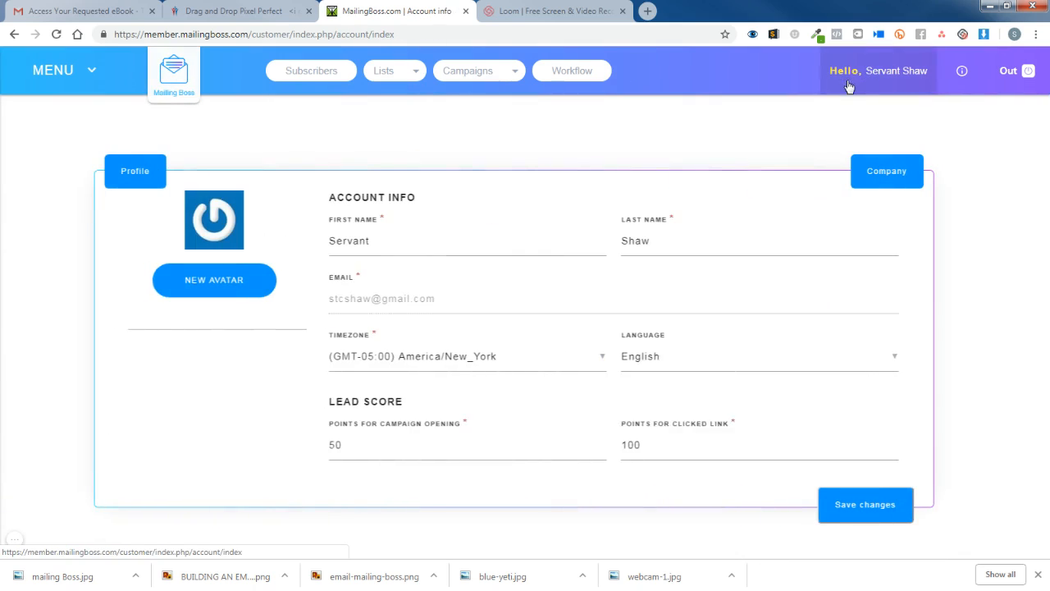
left_click(892, 174)
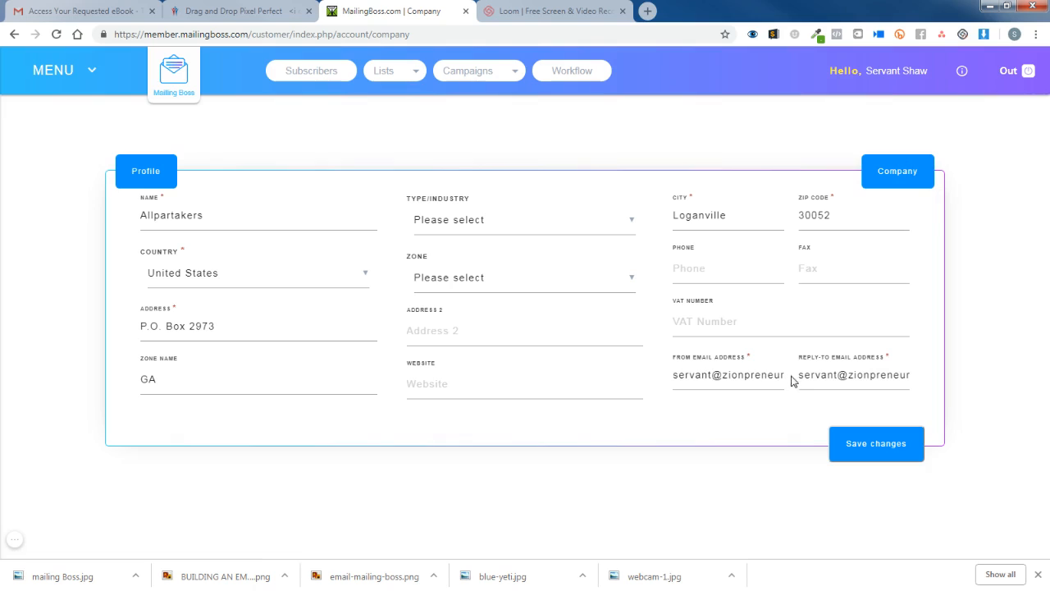
left_click_drag(800, 376, 916, 380)
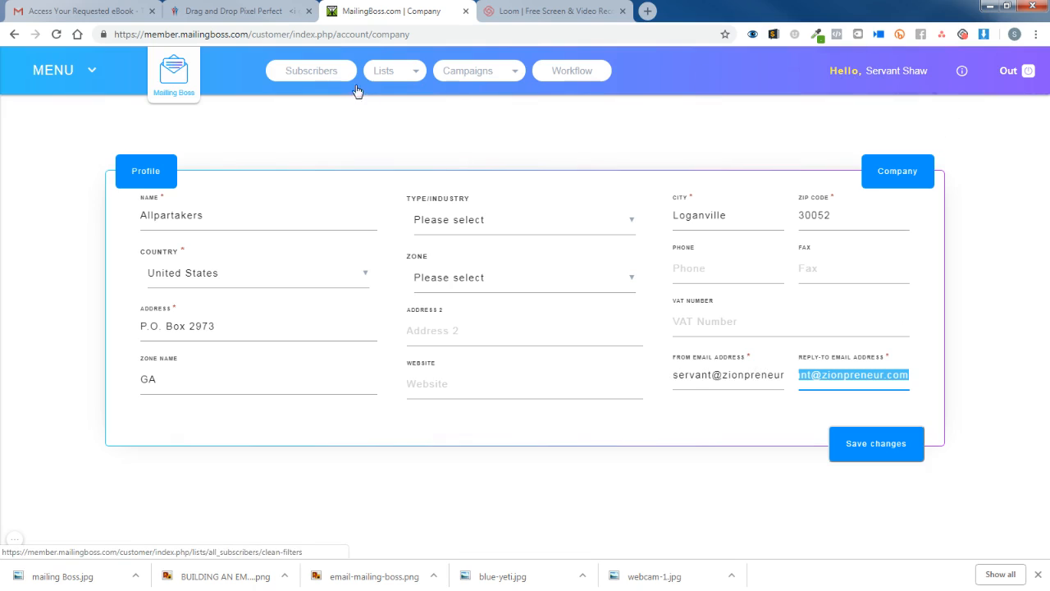
left_click(383, 74)
Open the 8 FIGURE FORMULA list overview from the Your lists page.
left_click(387, 81)
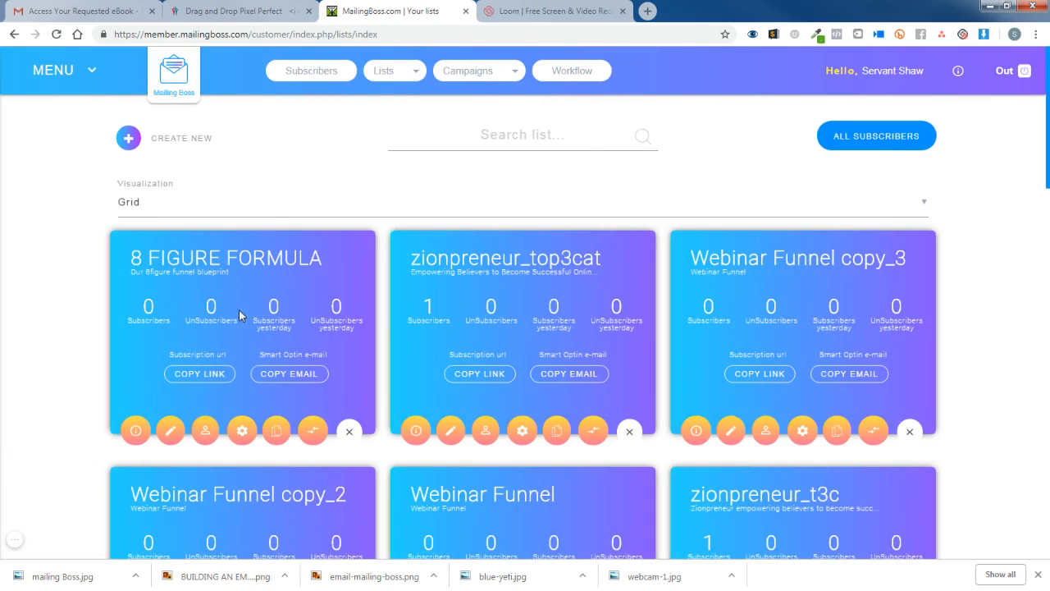
left_click(134, 435)
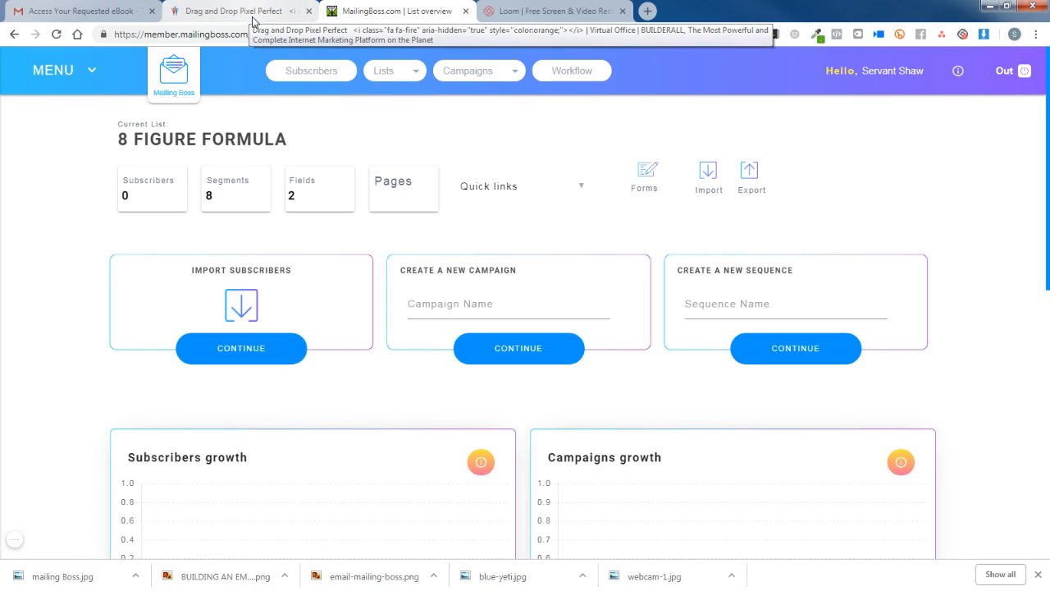
In Builderall, start a new website and show the Sales Funnel templates.
left_click(225, 9)
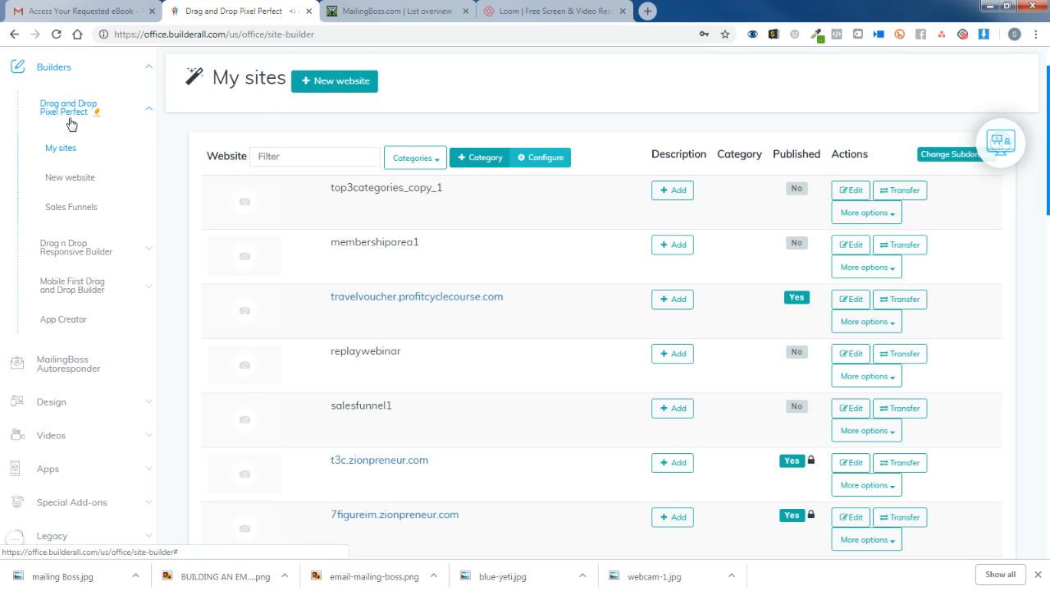
left_click(330, 82)
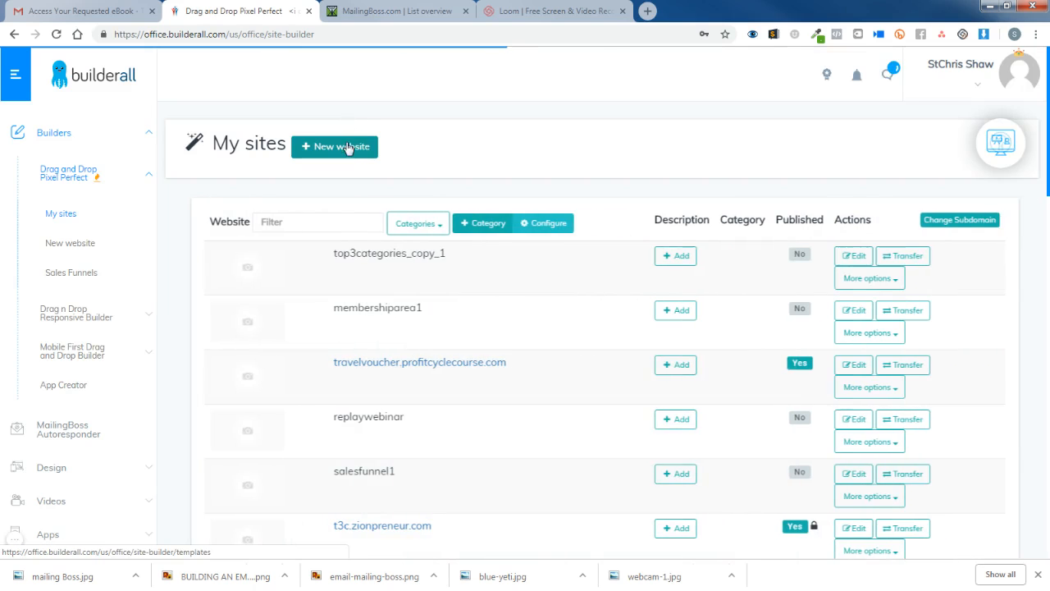
left_click(349, 155)
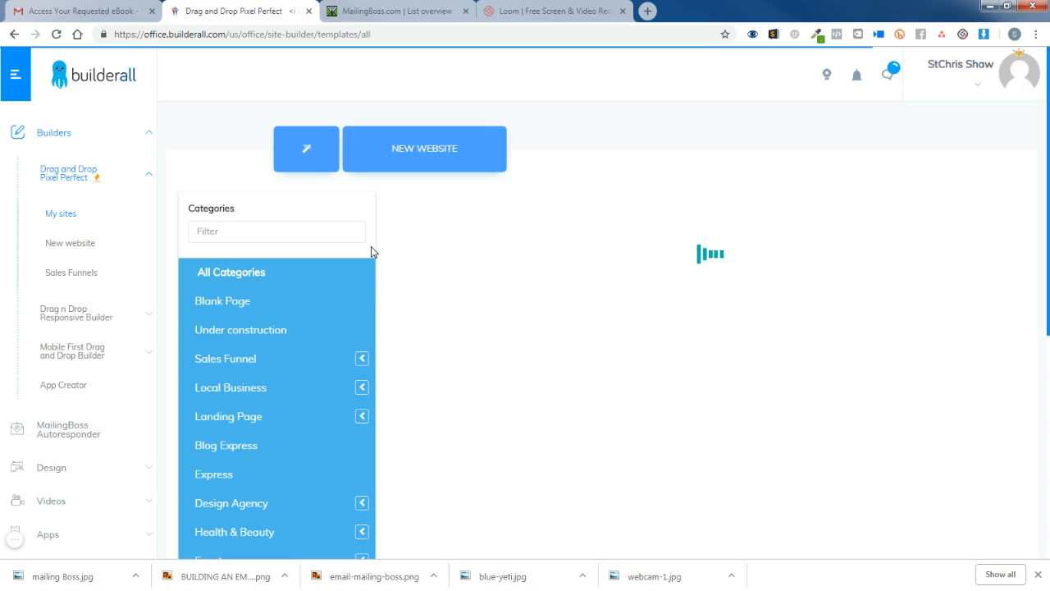
left_click(255, 365)
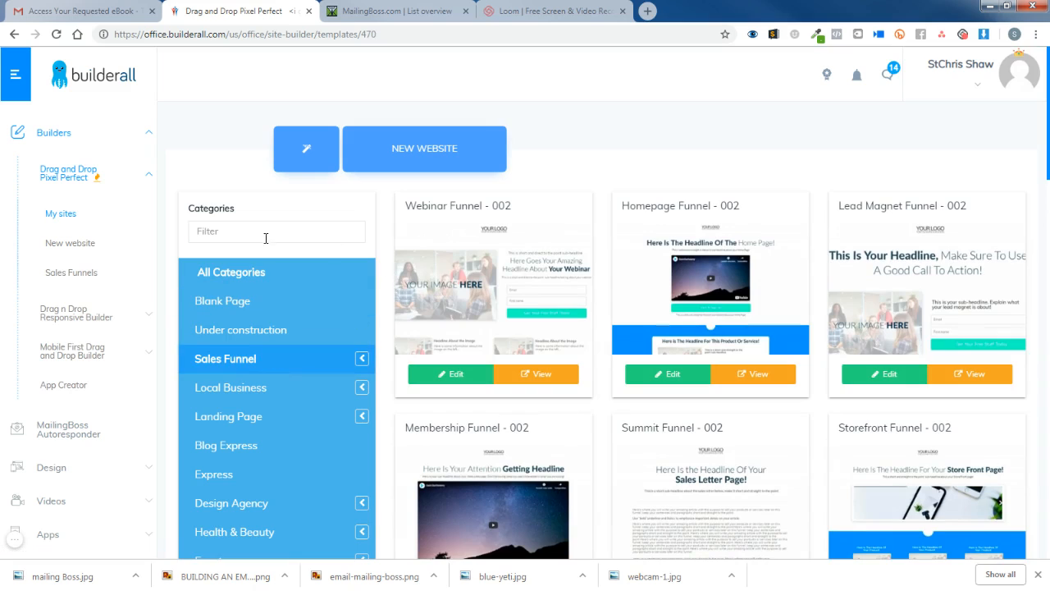
Filter categories by 'lead', choose Lead Magnet Funnel, and open Lead Magnet Funnel - 002.
left_click(259, 230)
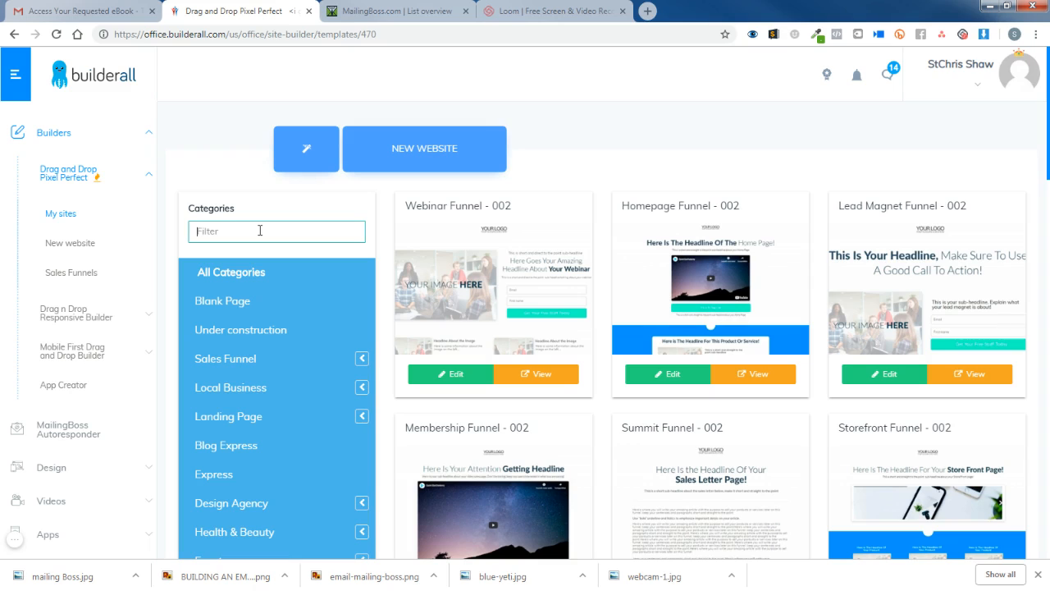
type("lea")
type("ad")
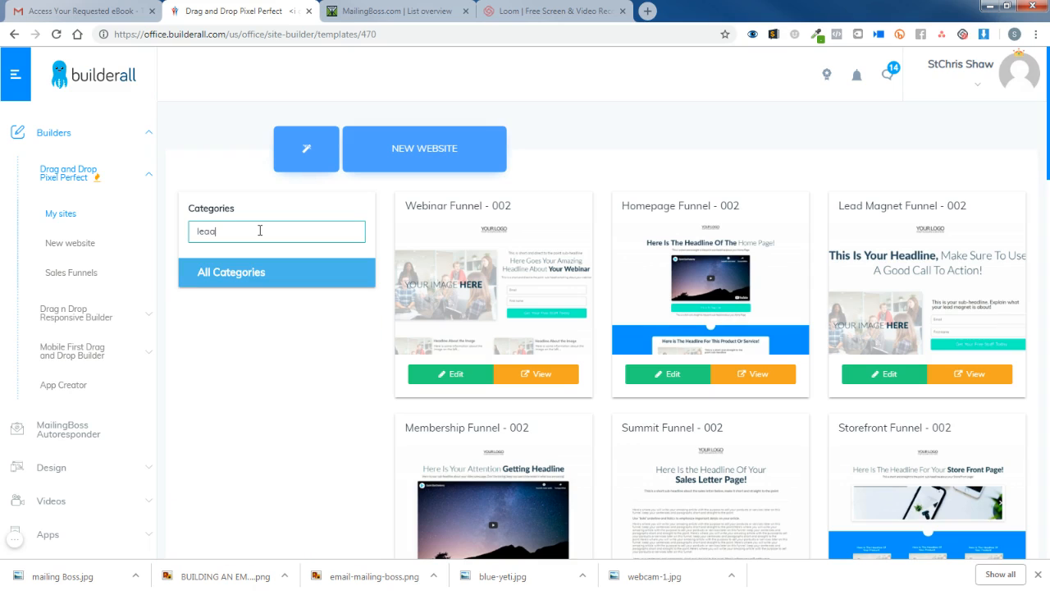
key("BackSpace")
type("d")
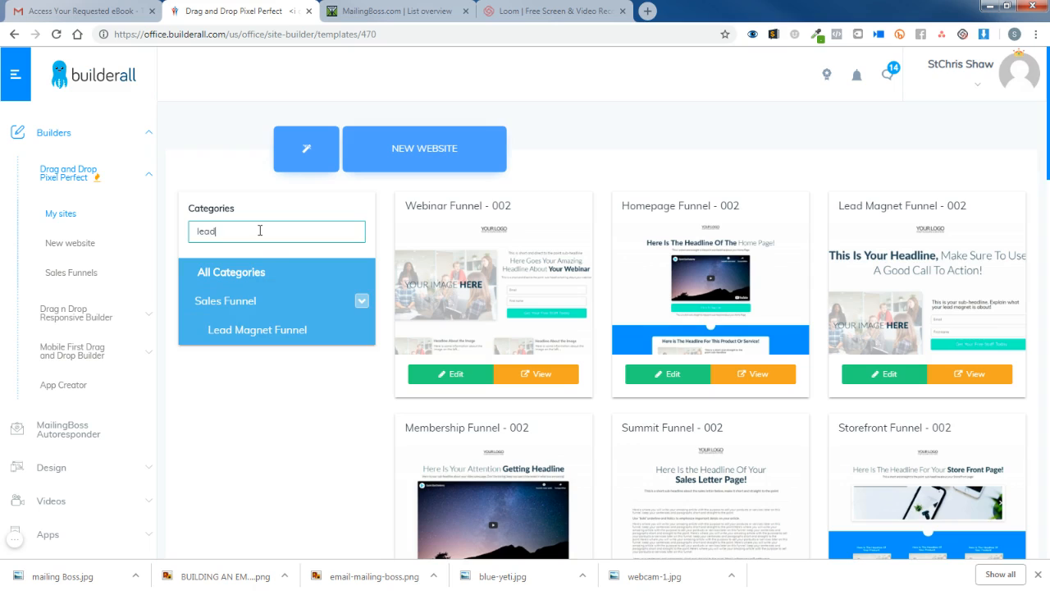
left_click(271, 330)
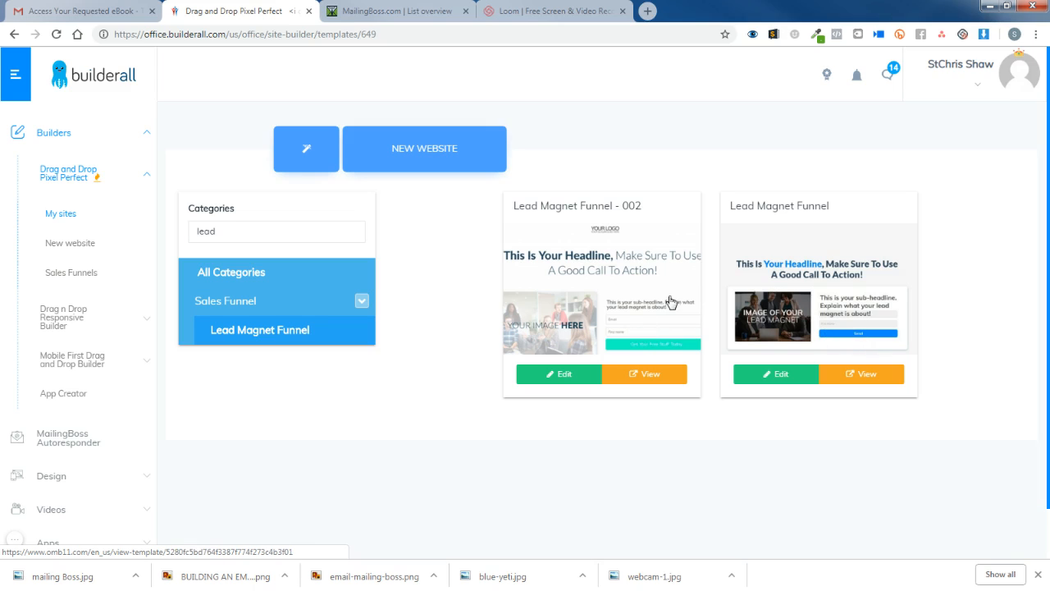
left_click(568, 377)
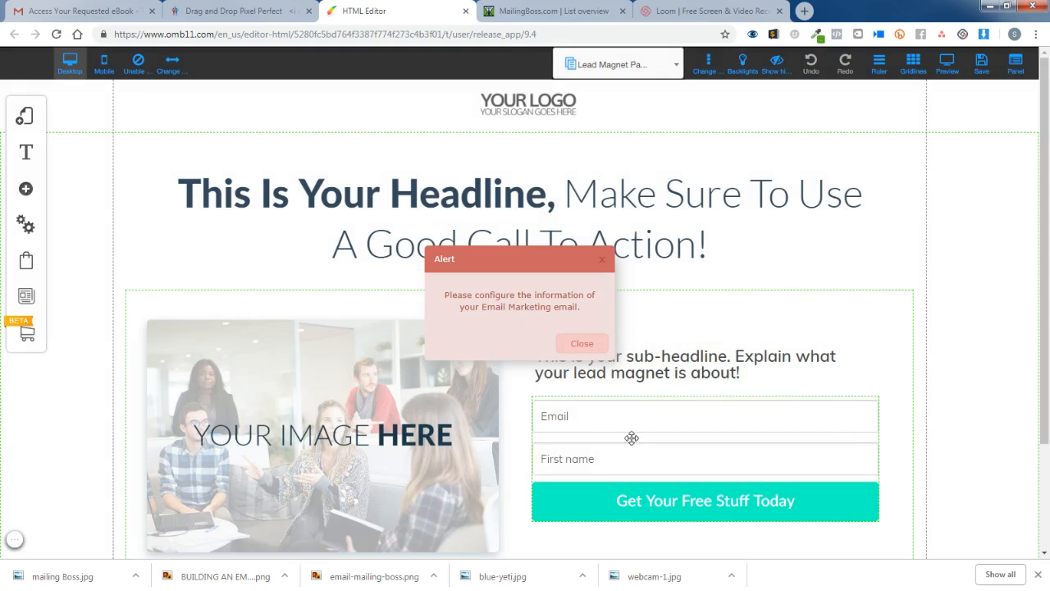
Dismiss the configuration alert and bring up the signup form's Email Marketing options.
left_click(583, 345)
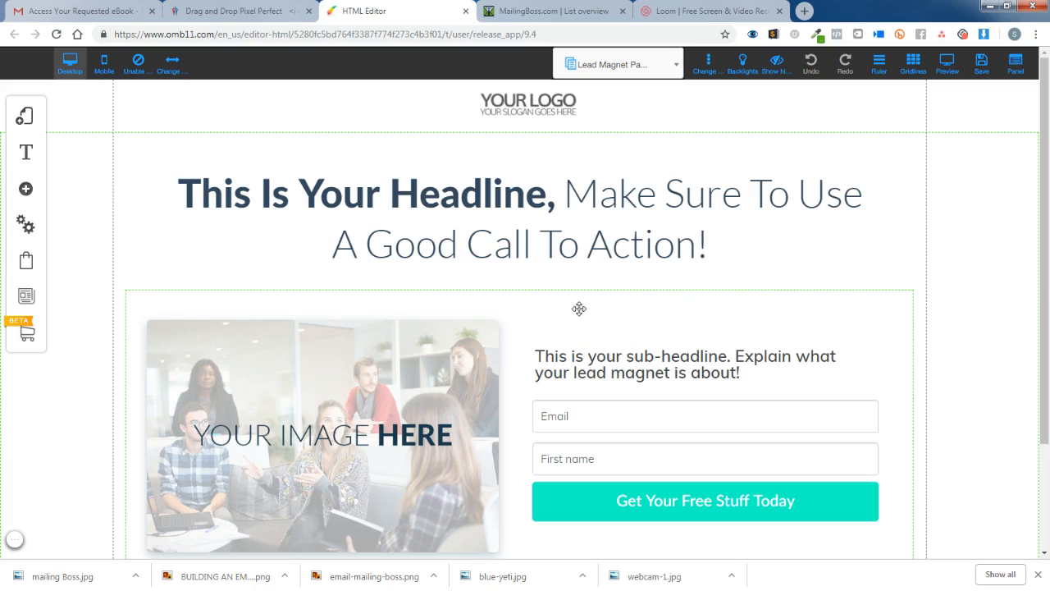
scroll(602, 307, "down", 2)
scroll(602, 307, "down", 2)
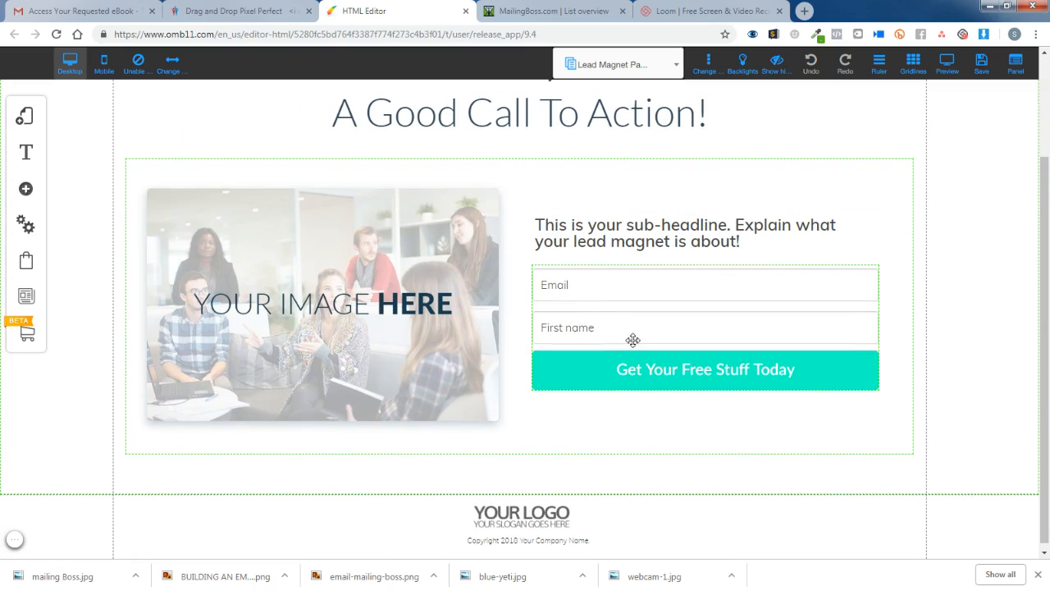
left_click(592, 286)
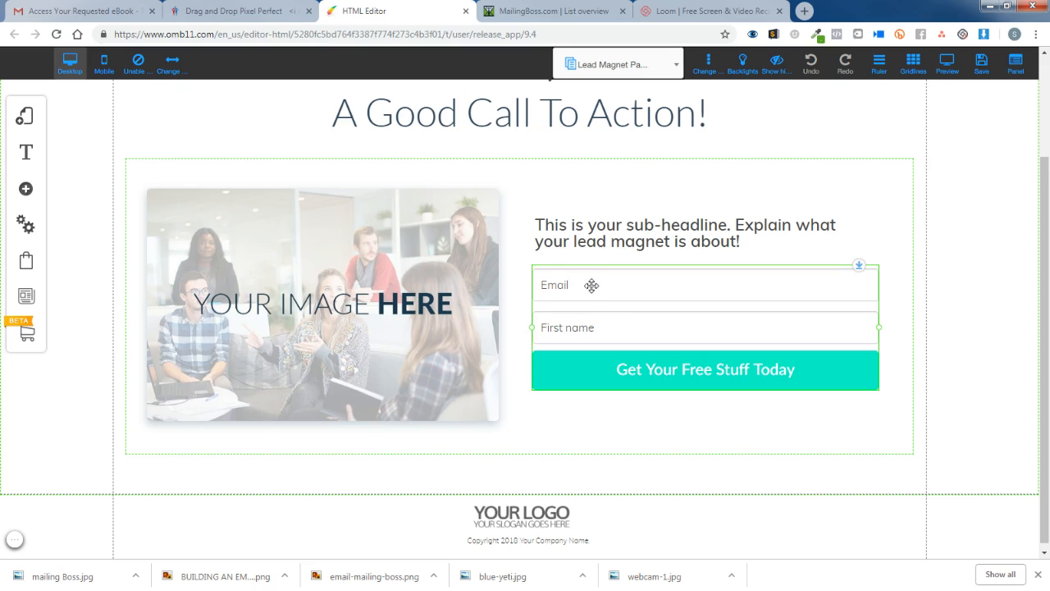
left_click_drag(628, 337, 627, 335)
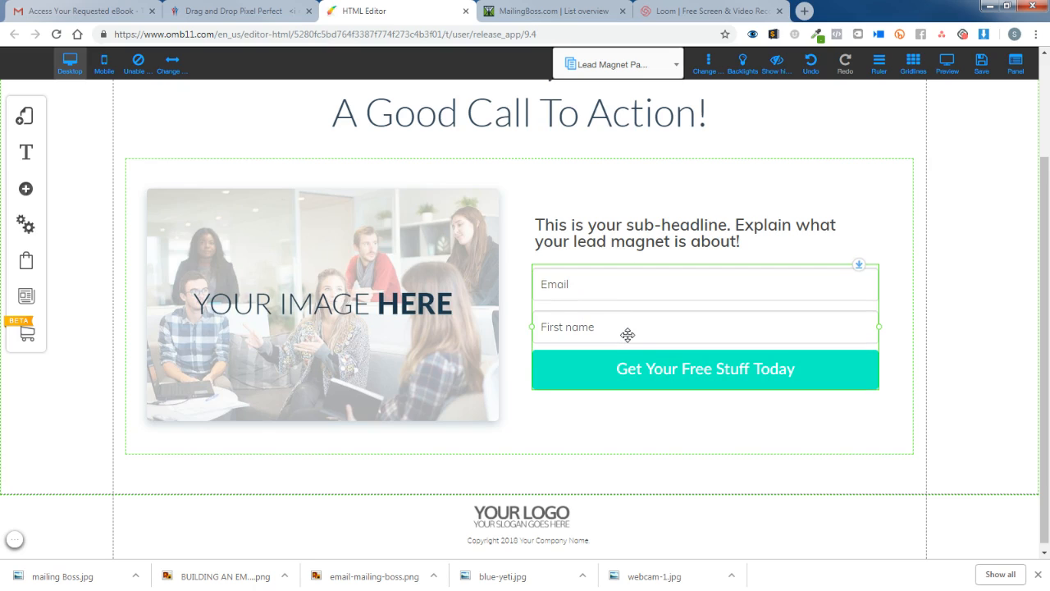
right_click(571, 362)
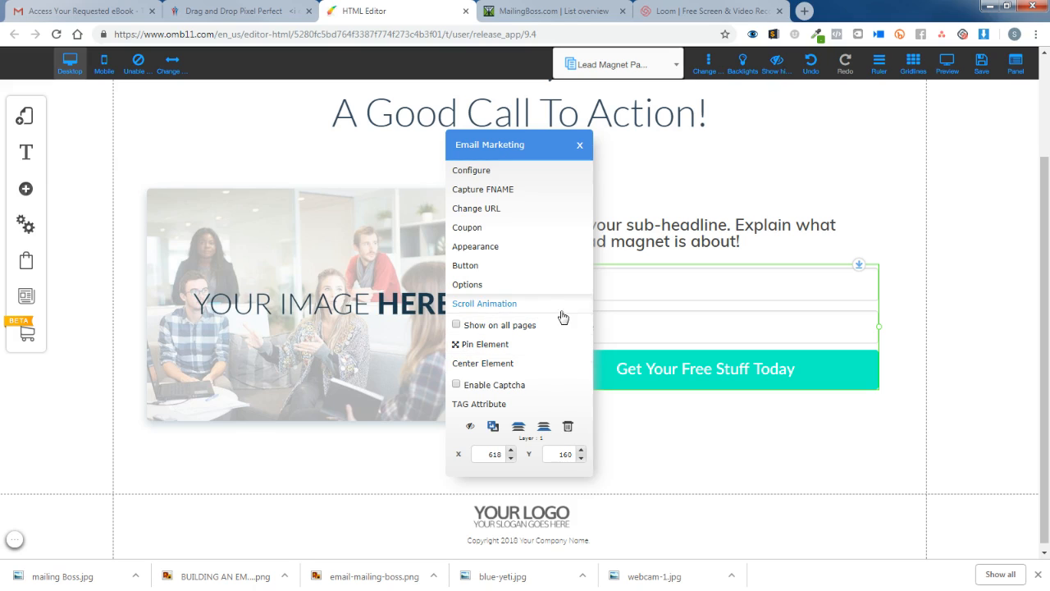
Acknowledge the save-first warning, save the page, and submit 8figureformula as the site name.
left_click(473, 171)
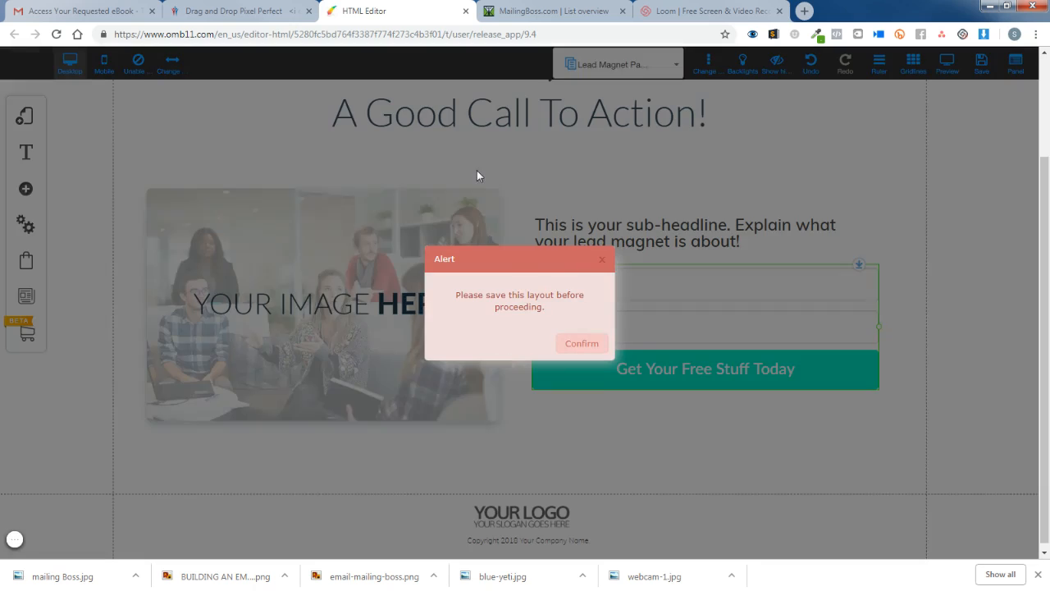
left_click(585, 346)
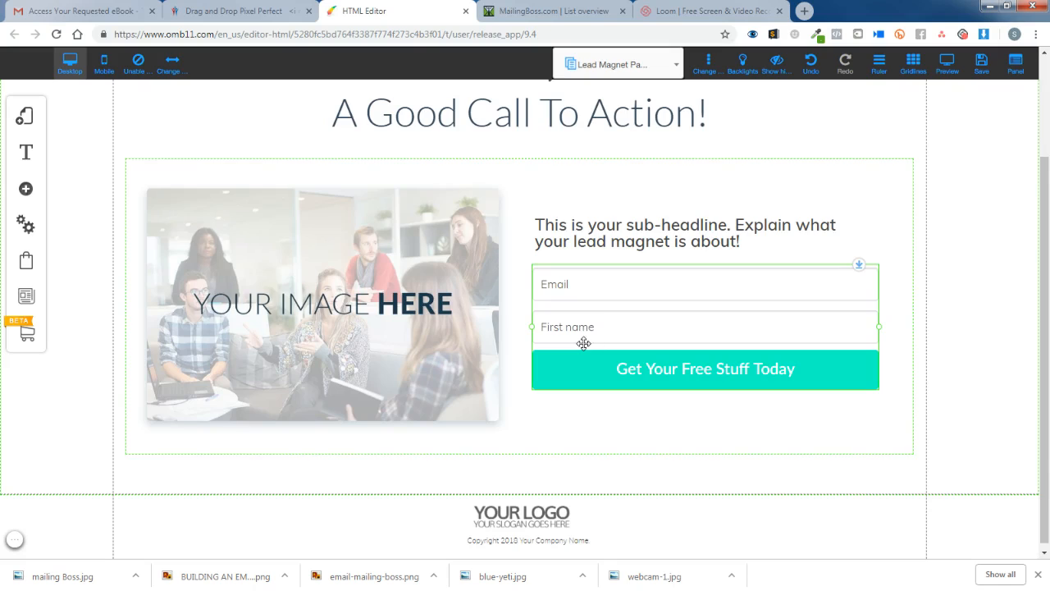
left_click(983, 67)
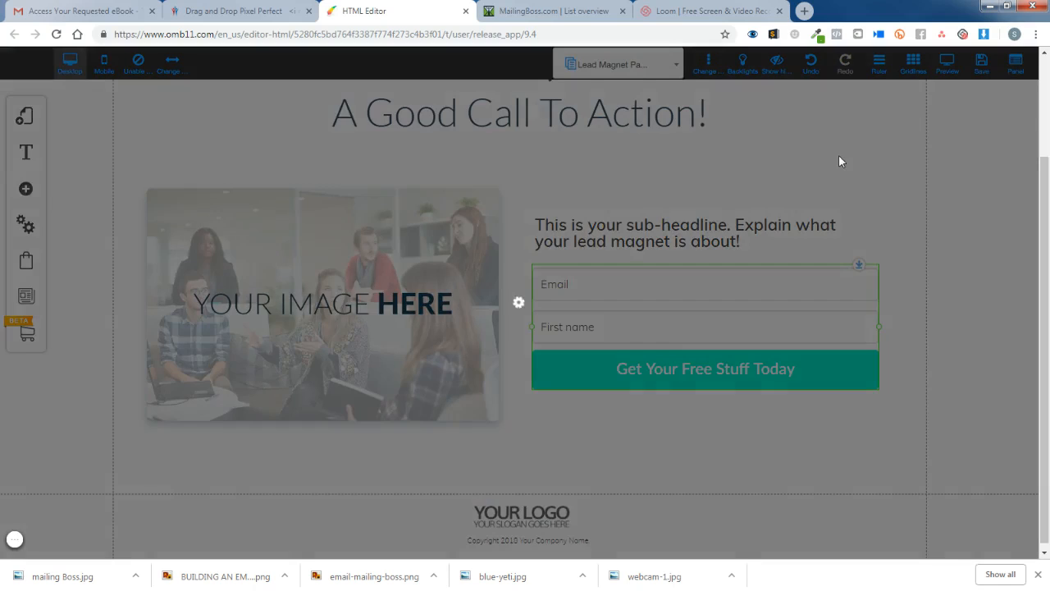
left_click(530, 325)
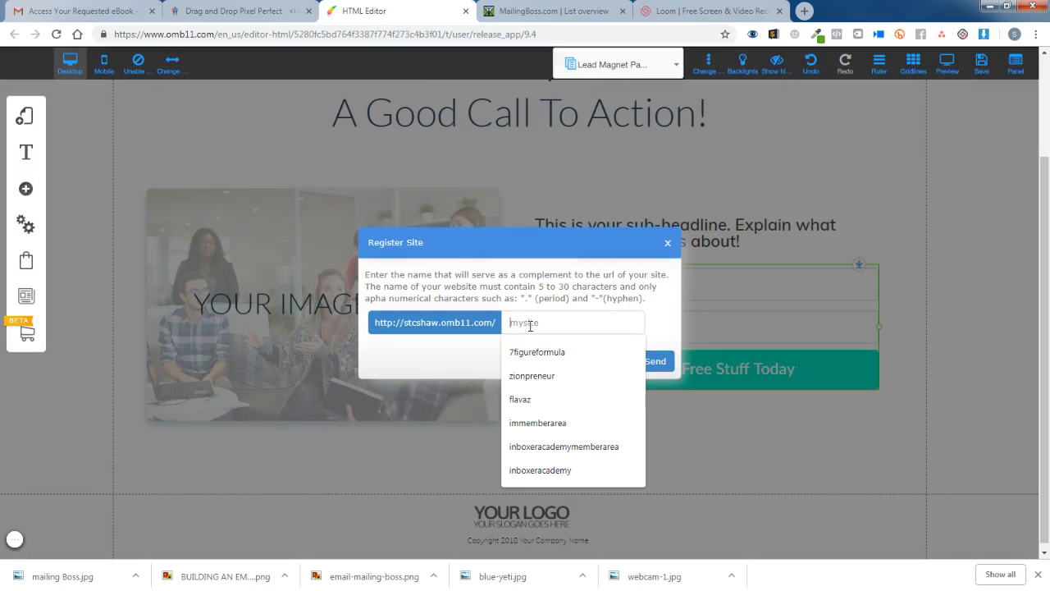
type("8f")
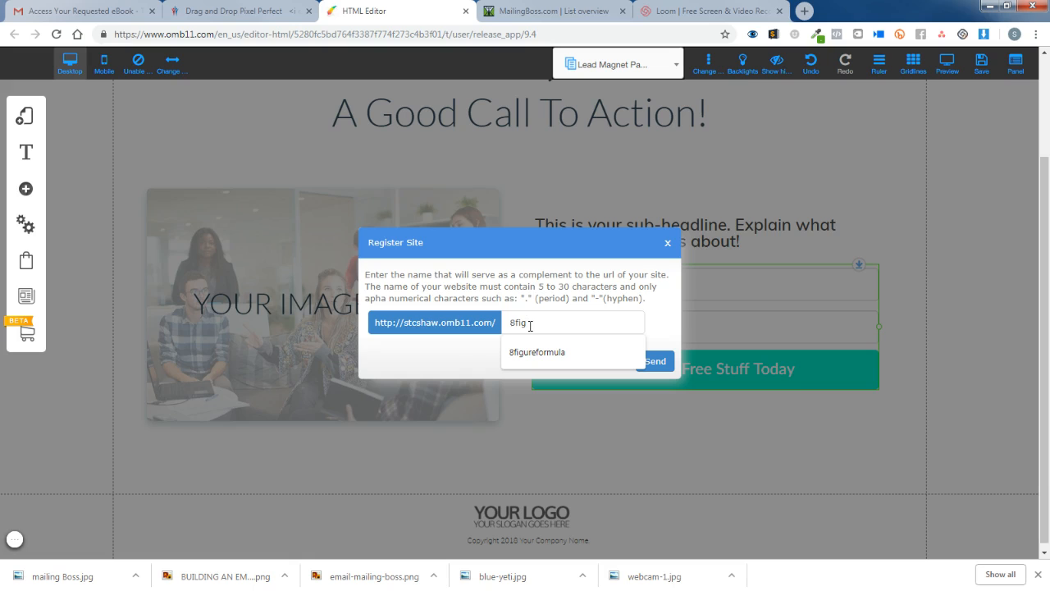
type("ig")
left_click(558, 352)
left_click(655, 361)
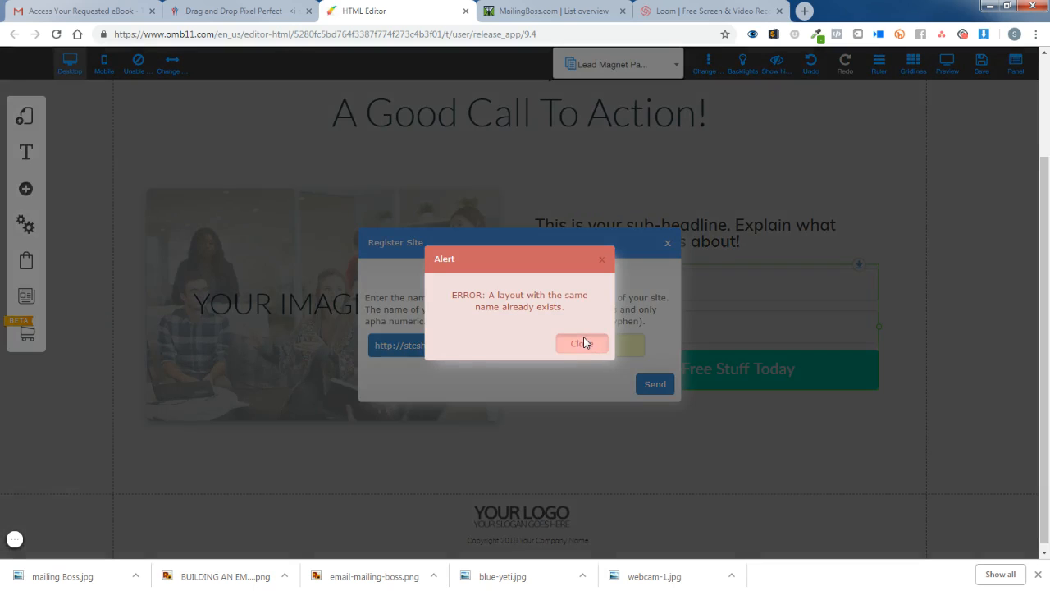
Trim the site name to 8figure, register it, and save the Lead Magnet Page changes.
left_click(583, 341)
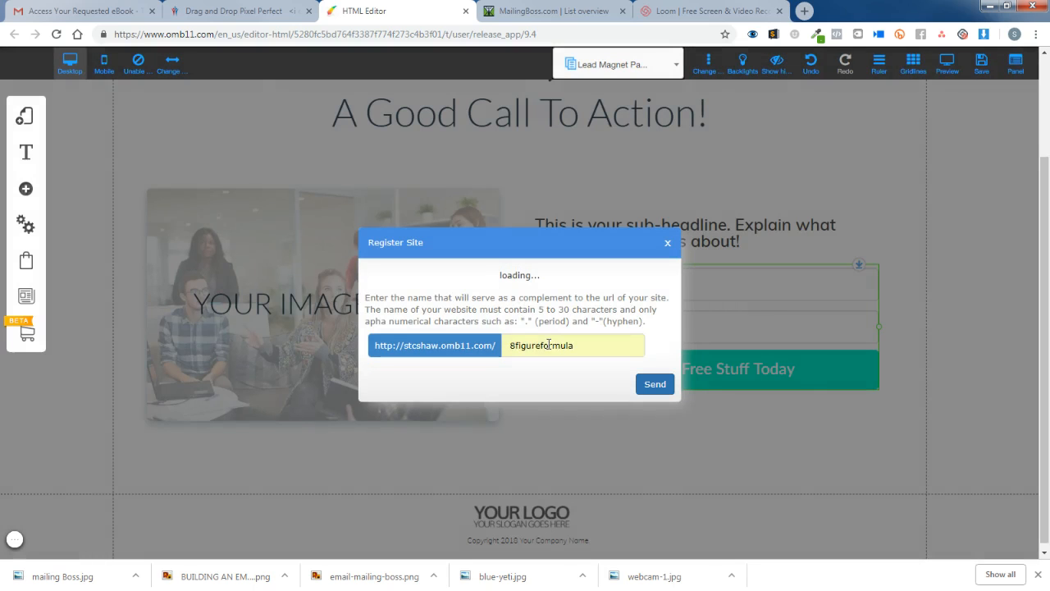
left_click_drag(540, 346, 619, 348)
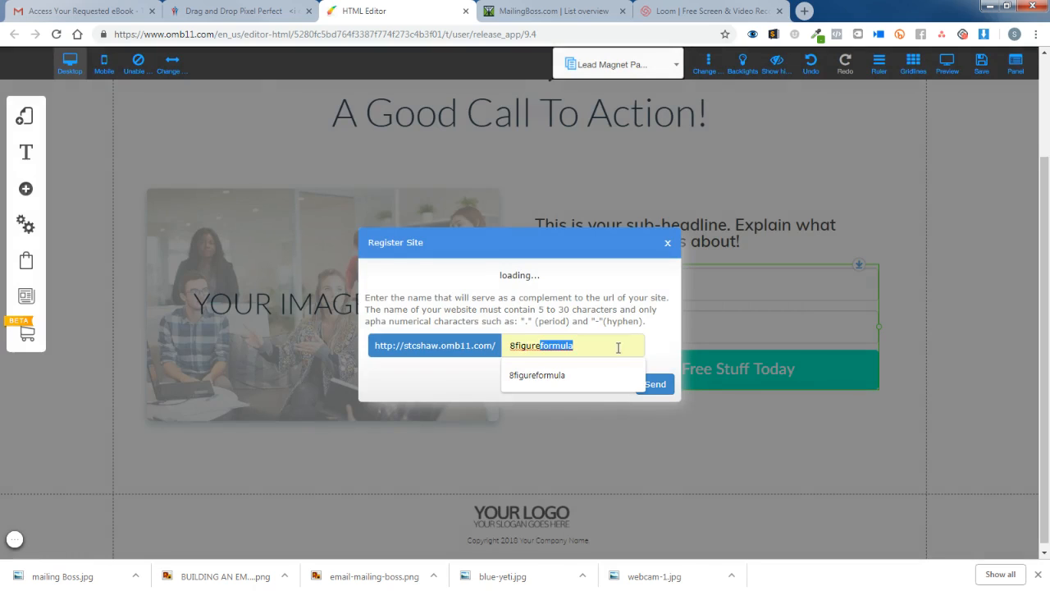
key("BackSpace")
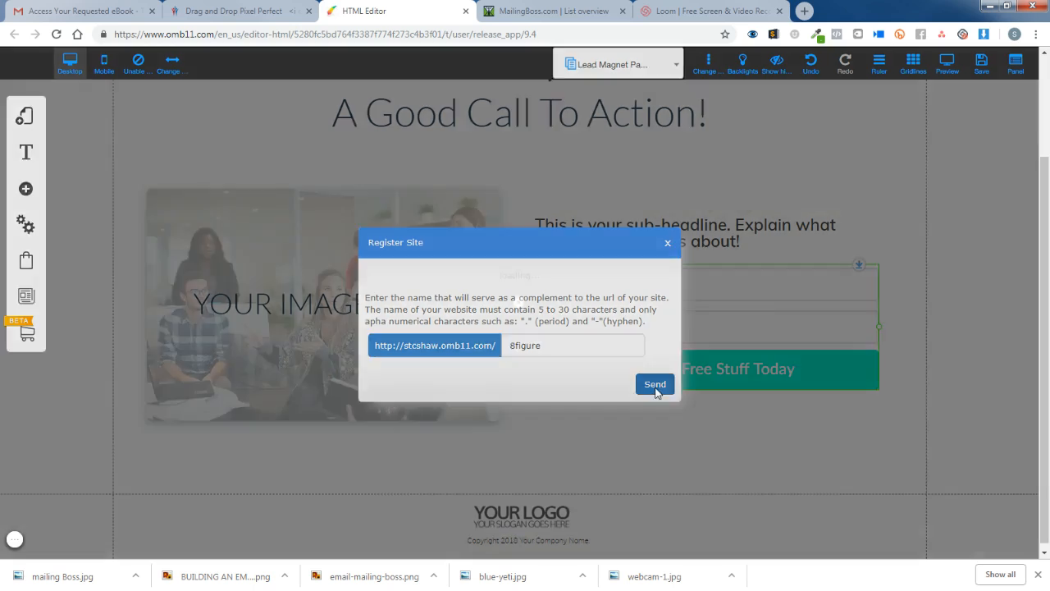
left_click(655, 383)
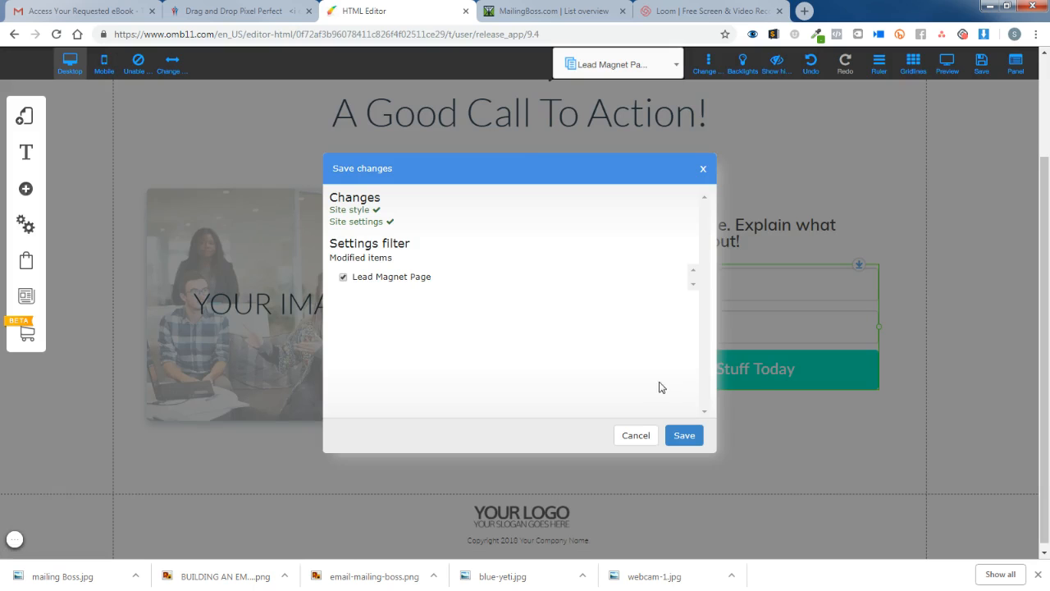
left_click(686, 435)
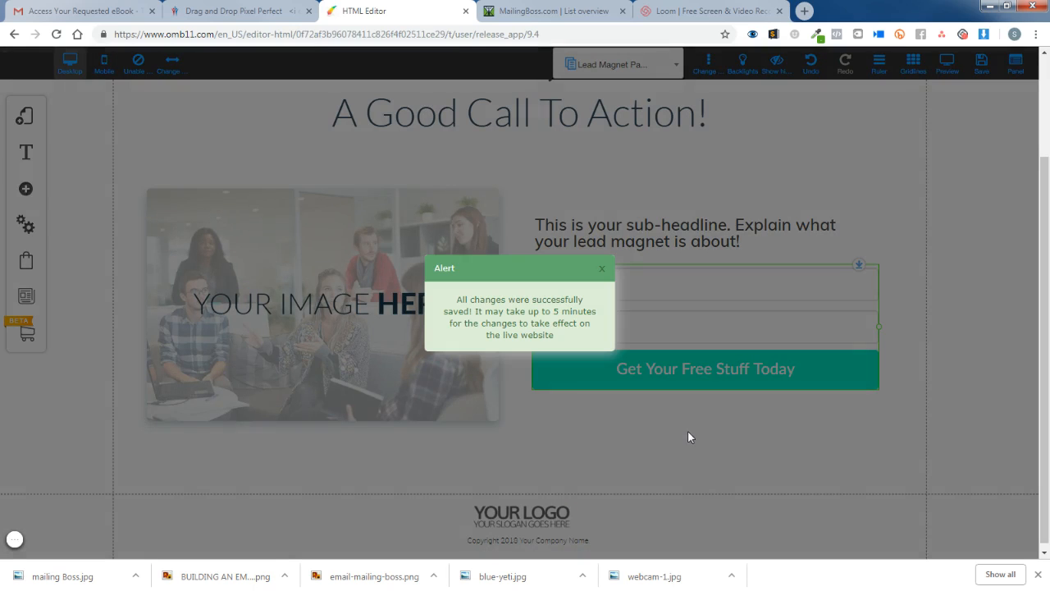
Link the opt-in form to the MailingBoss list 8 FIGURE FORMULA through its Configure settings.
left_click(602, 269)
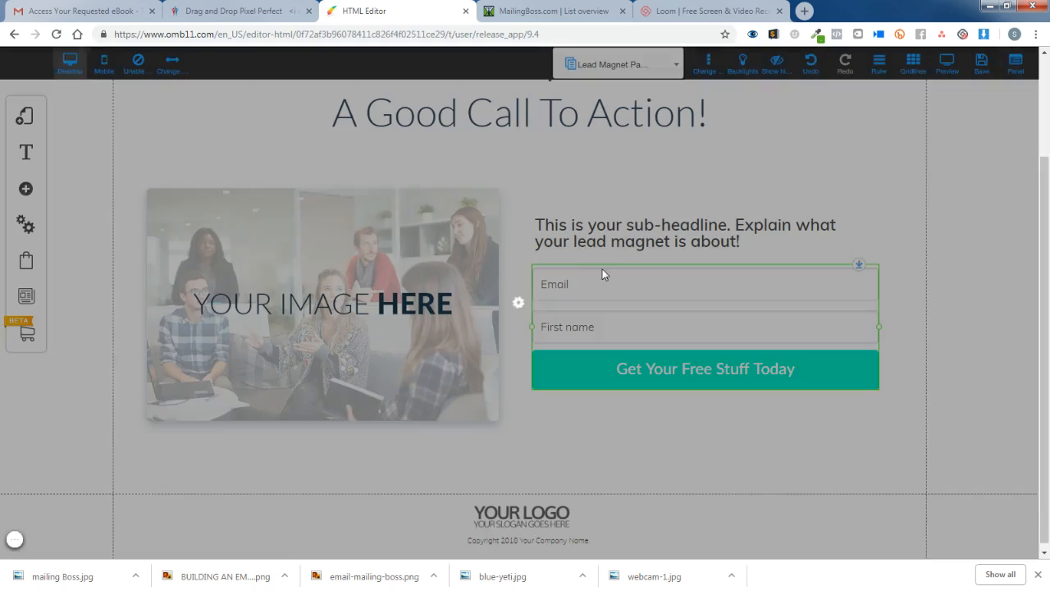
left_click(611, 371)
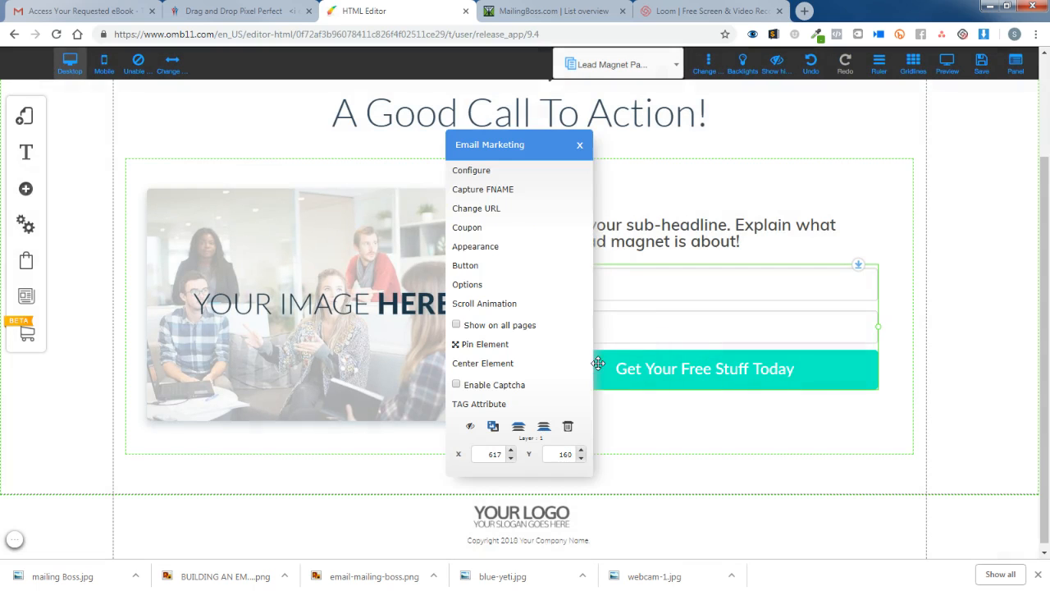
left_click(487, 174)
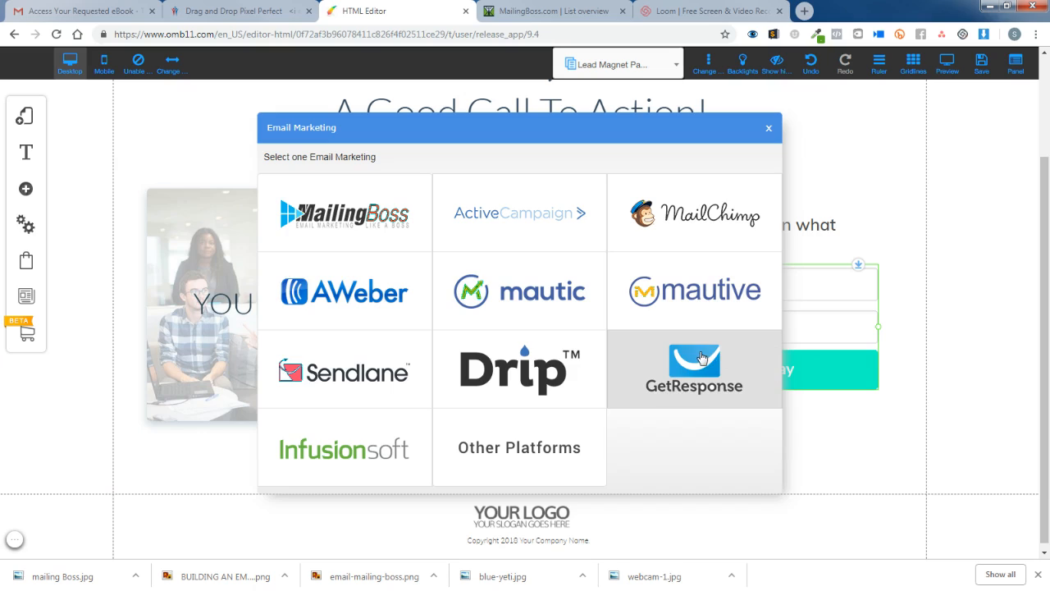
left_click(376, 213)
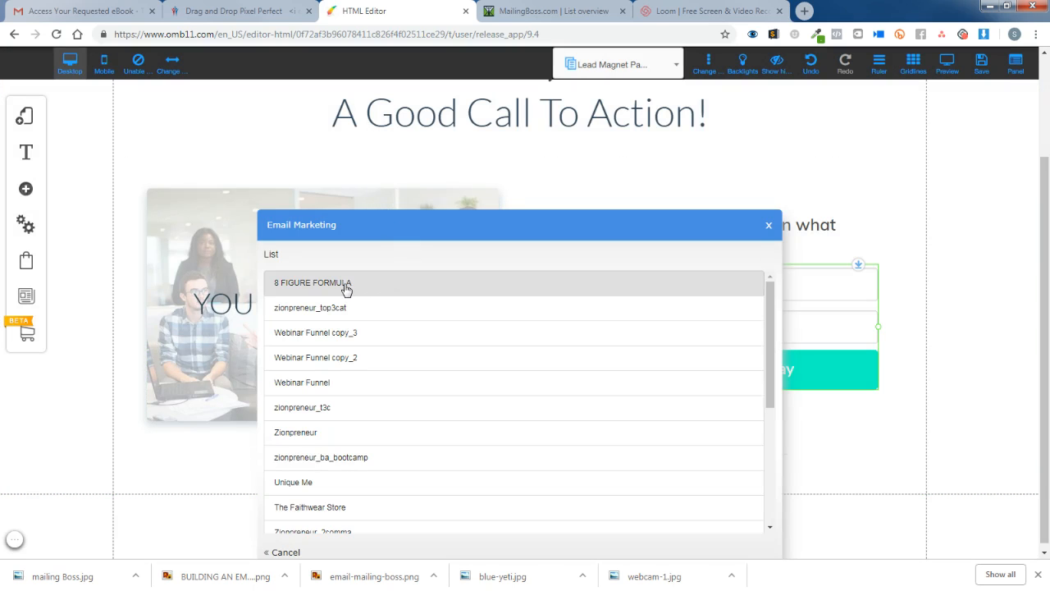
left_click(345, 284)
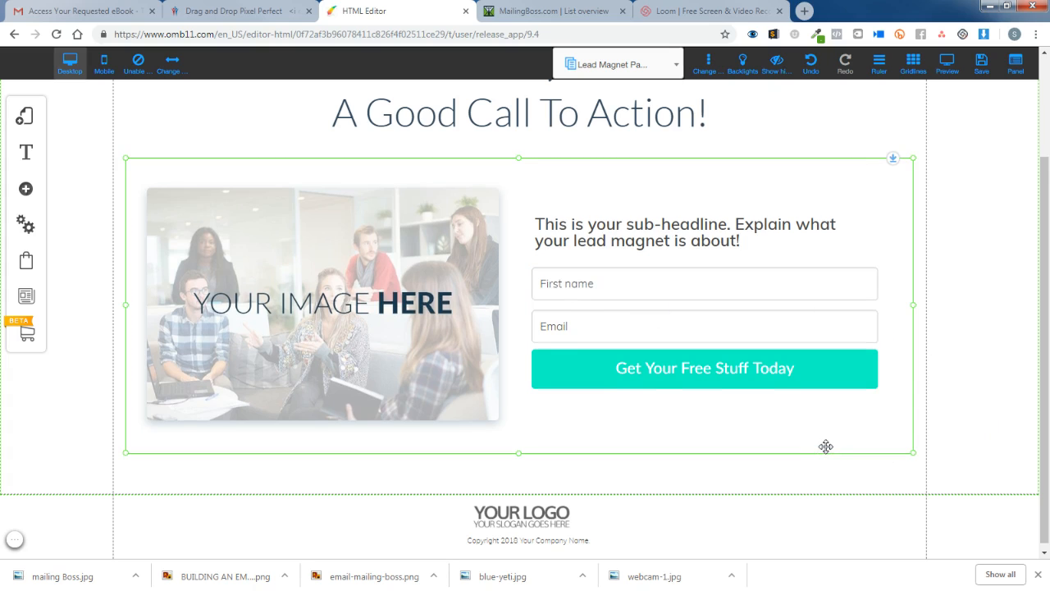
Delete the YOUR IMAGE HERE placeholder picture and bring up the Add element panel.
scroll(800, 405, "up", 1)
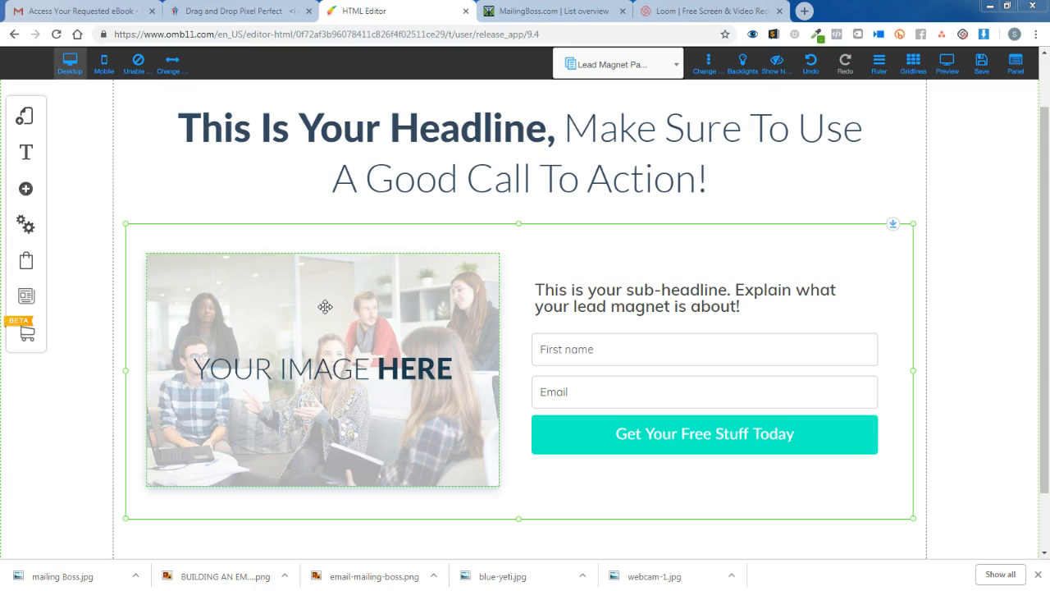
scroll(331, 304, "down", 2)
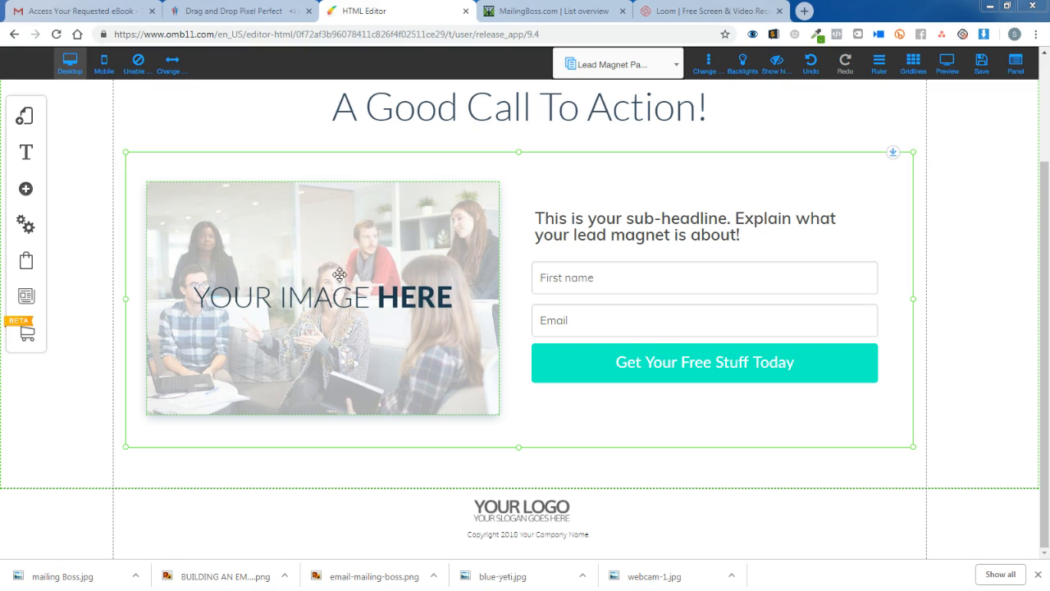
right_click(327, 237)
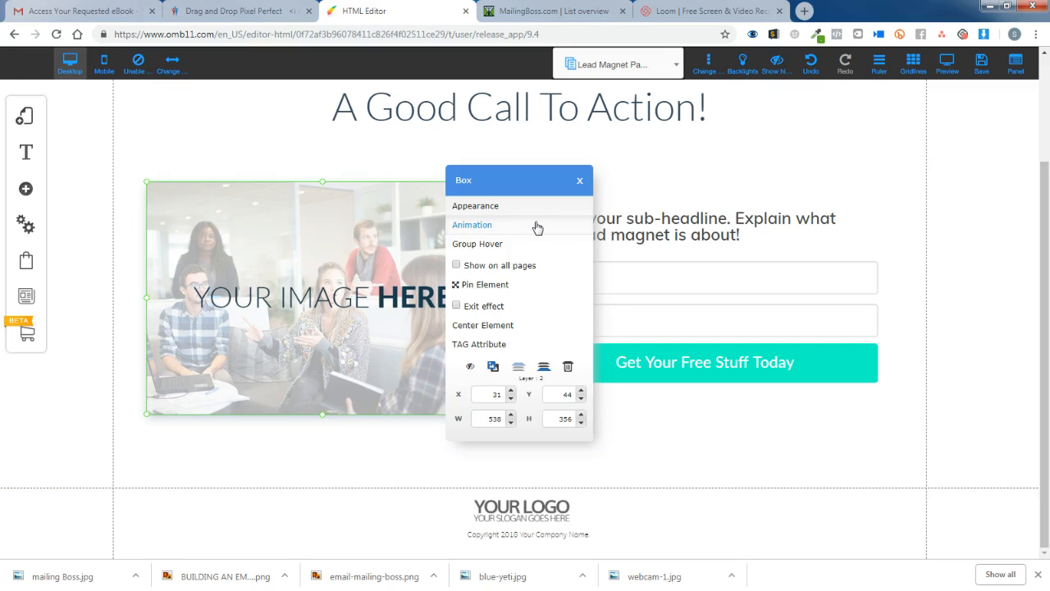
left_click(389, 238)
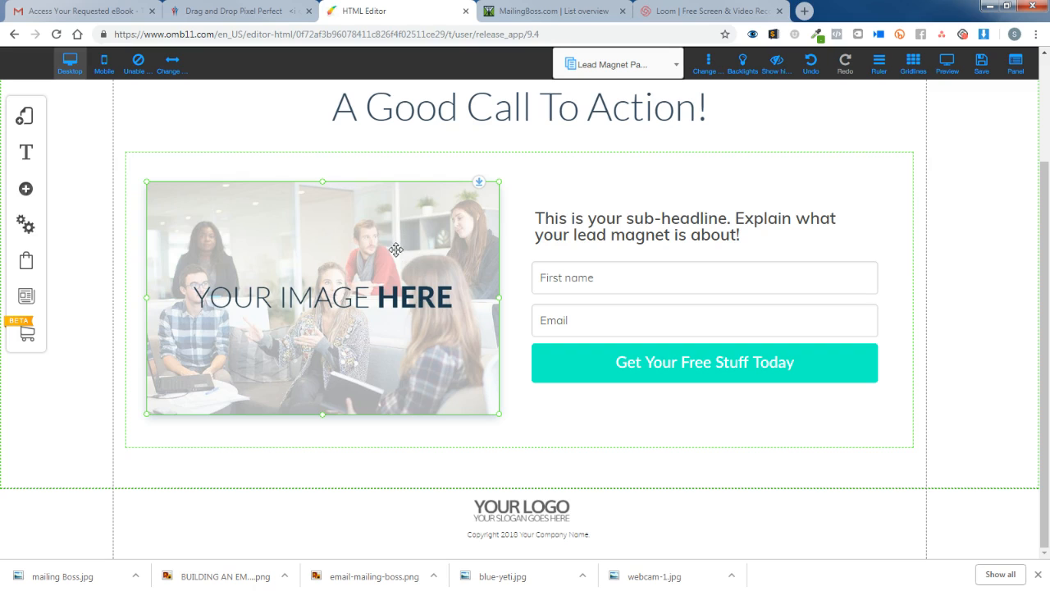
mouse_move(401, 251)
left_mouse_down()
mouse_move(413, 251)
mouse_move(386, 244)
left_mouse_up()
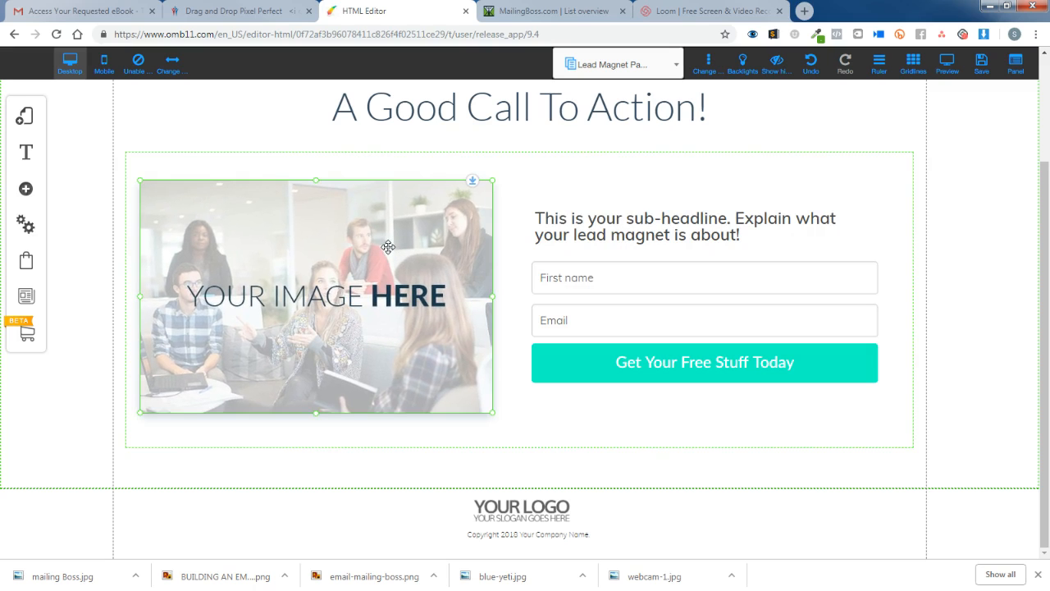
right_click(388, 246)
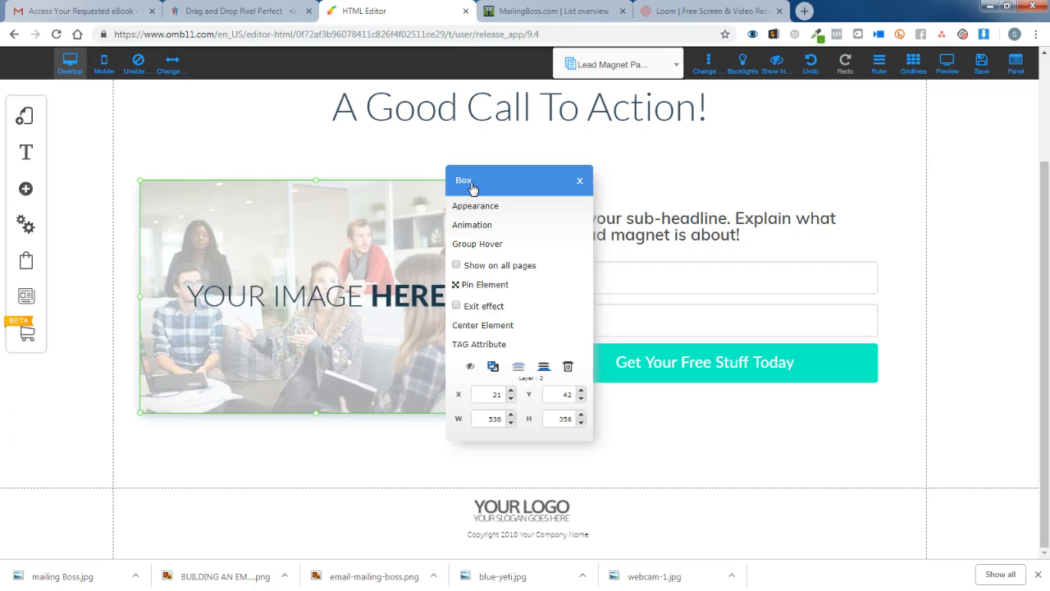
left_click(579, 181)
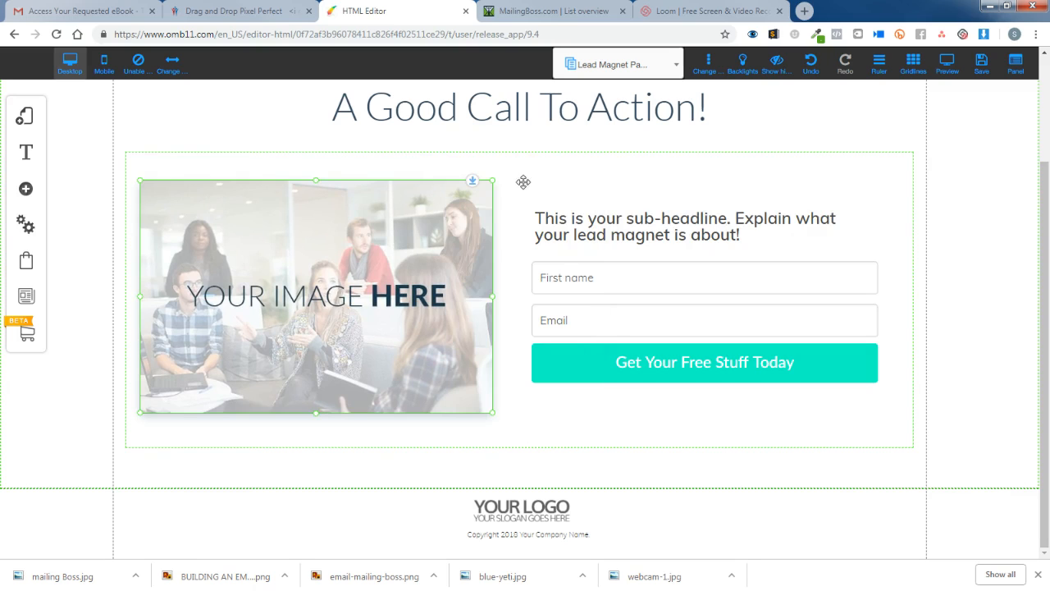
key("Delete")
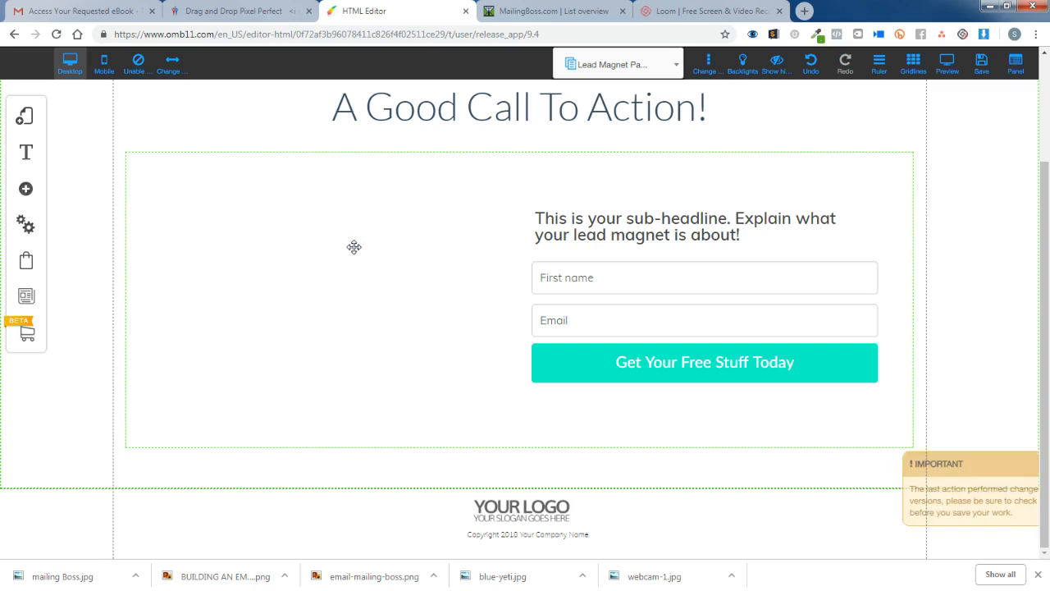
left_click(26, 190)
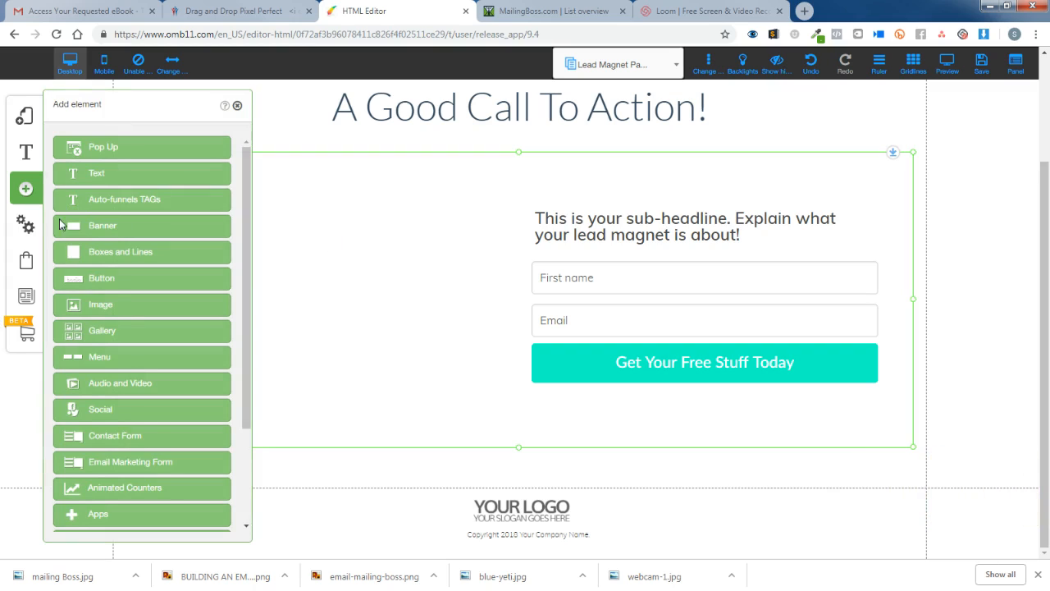
Insert a basic image element and place it in the section's left column.
left_click(106, 305)
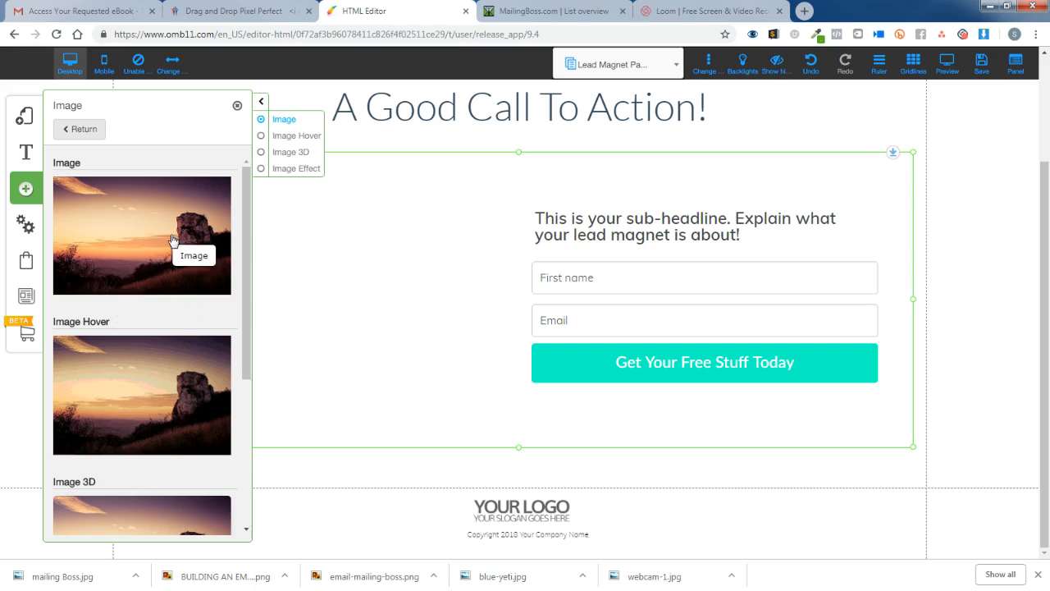
left_click(151, 237)
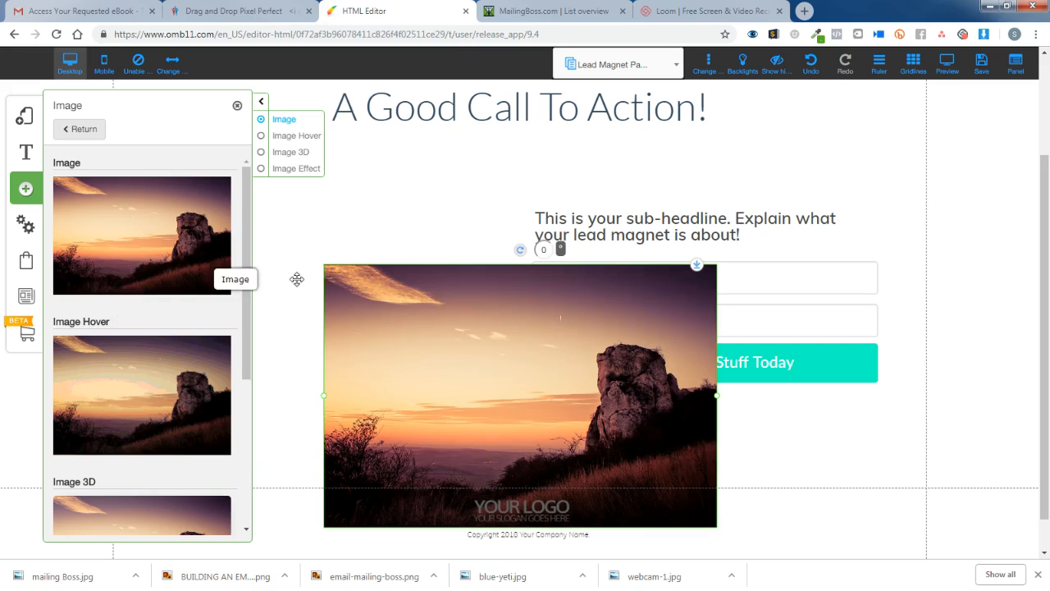
left_click(484, 198)
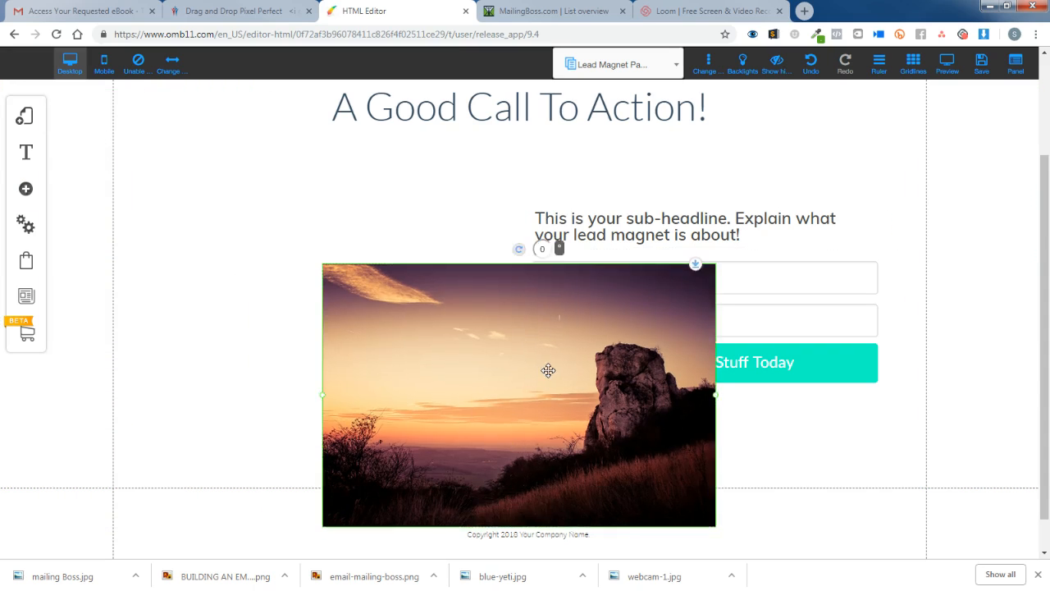
left_click_drag(549, 370, 367, 280)
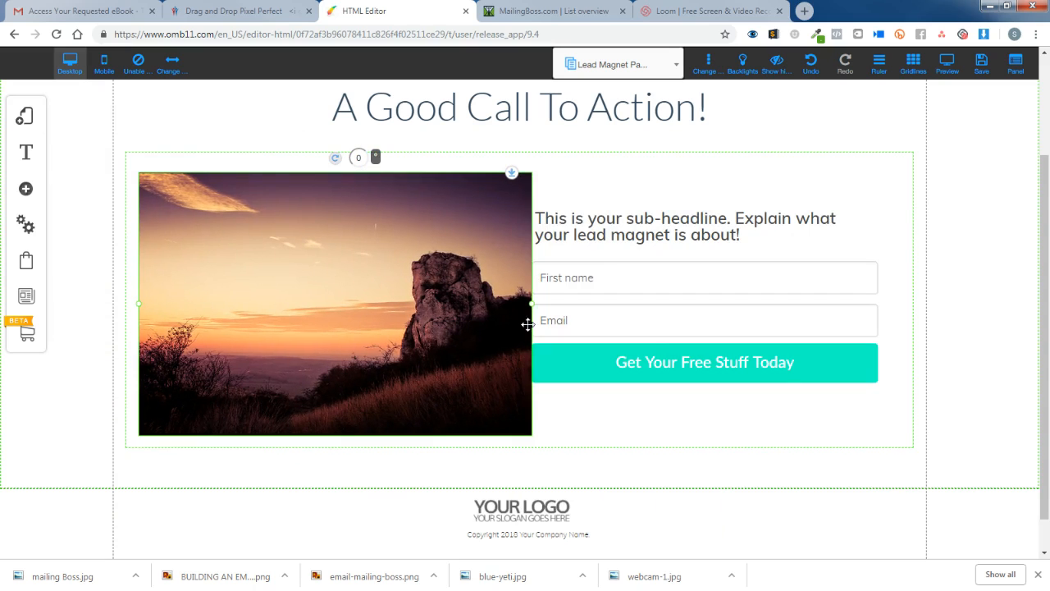
left_click_drag(528, 302, 481, 298)
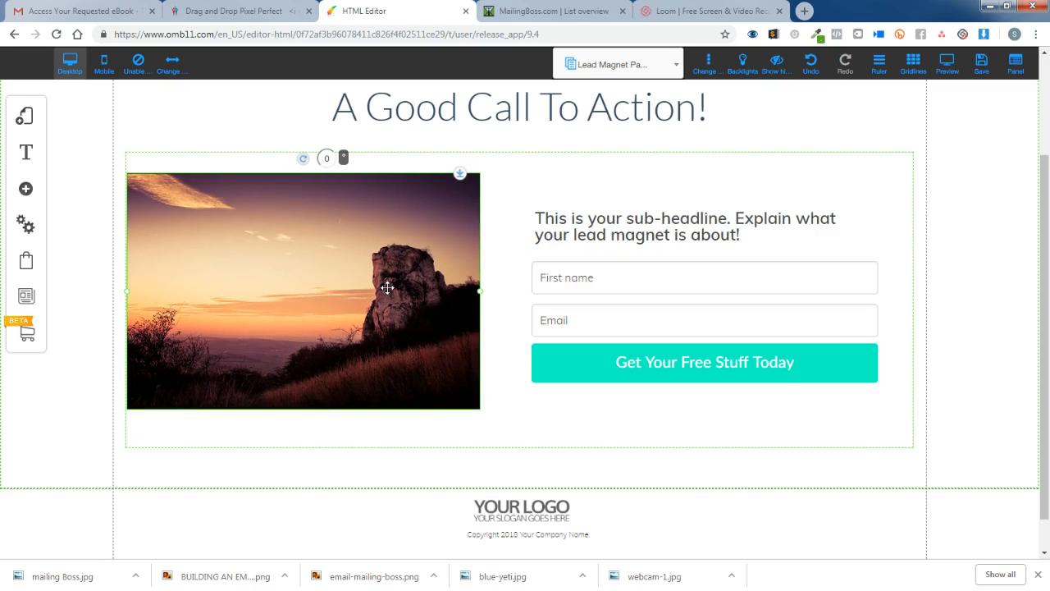
left_click_drag(392, 286, 396, 291)
Replace the sunset image with the 8 Figure Funnel Formula book cover from the file library.
right_click(311, 270)
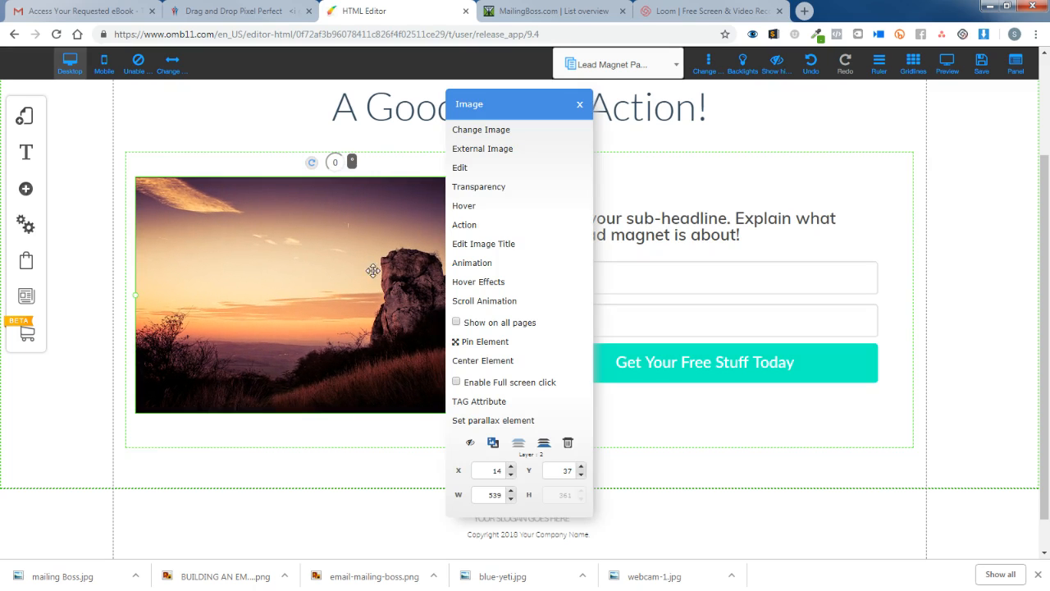
left_click(495, 129)
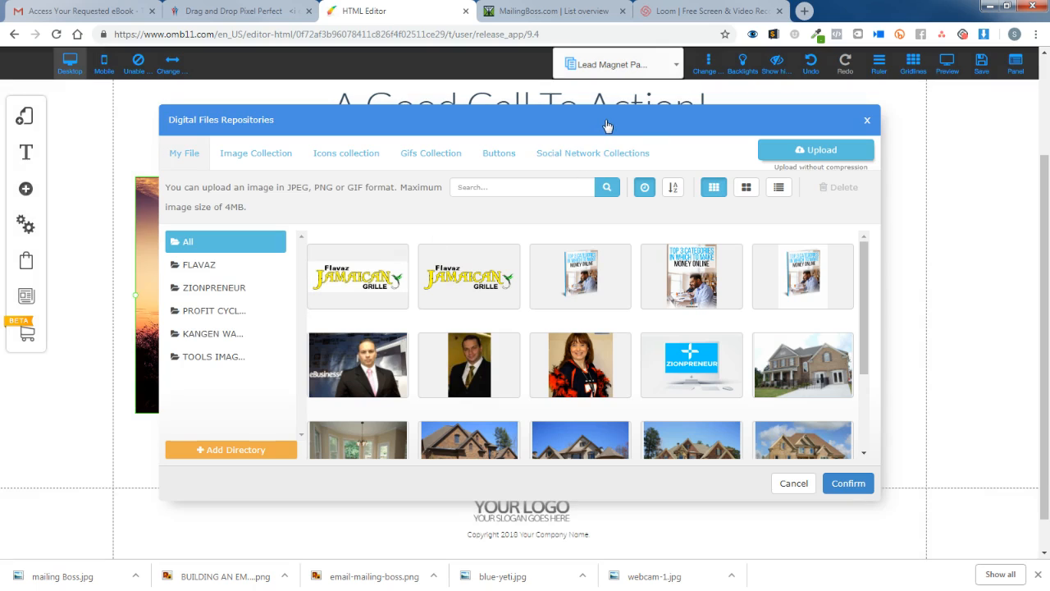
left_click_drag(606, 128, 596, 108)
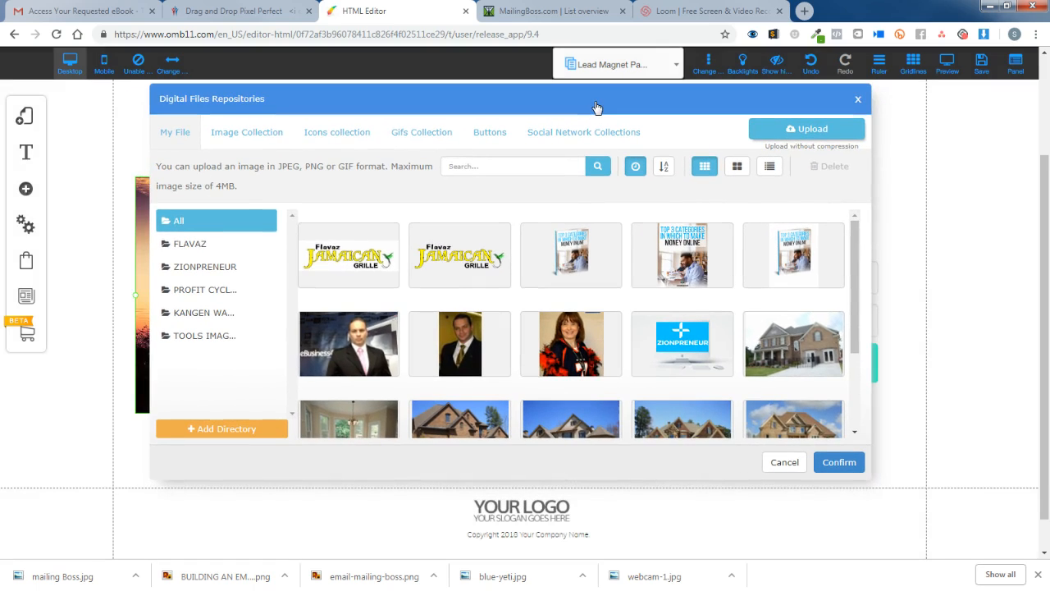
scroll(801, 350, "down", 10)
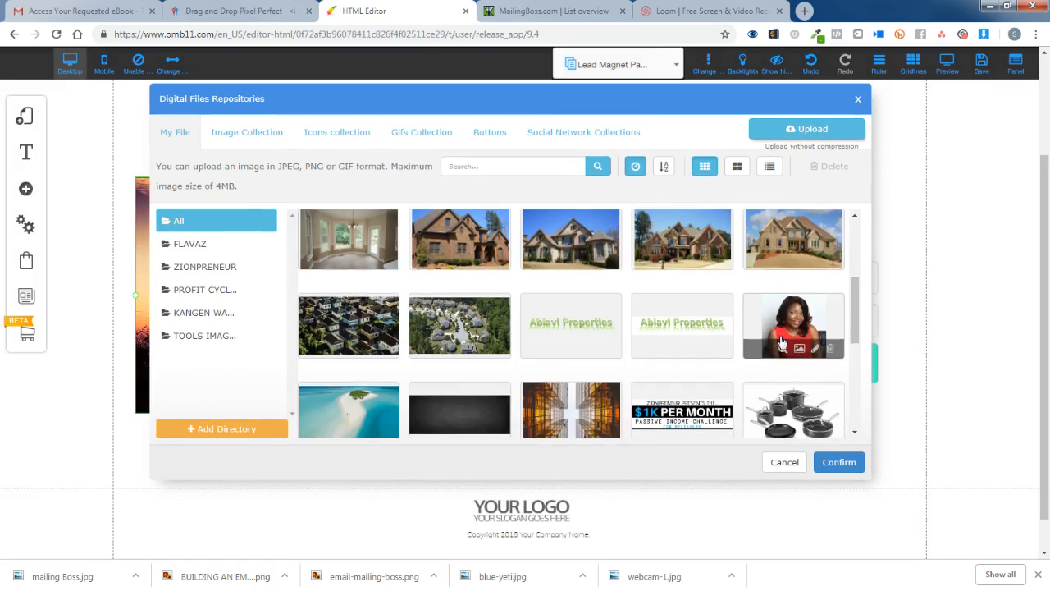
scroll(867, 382, "up", 3)
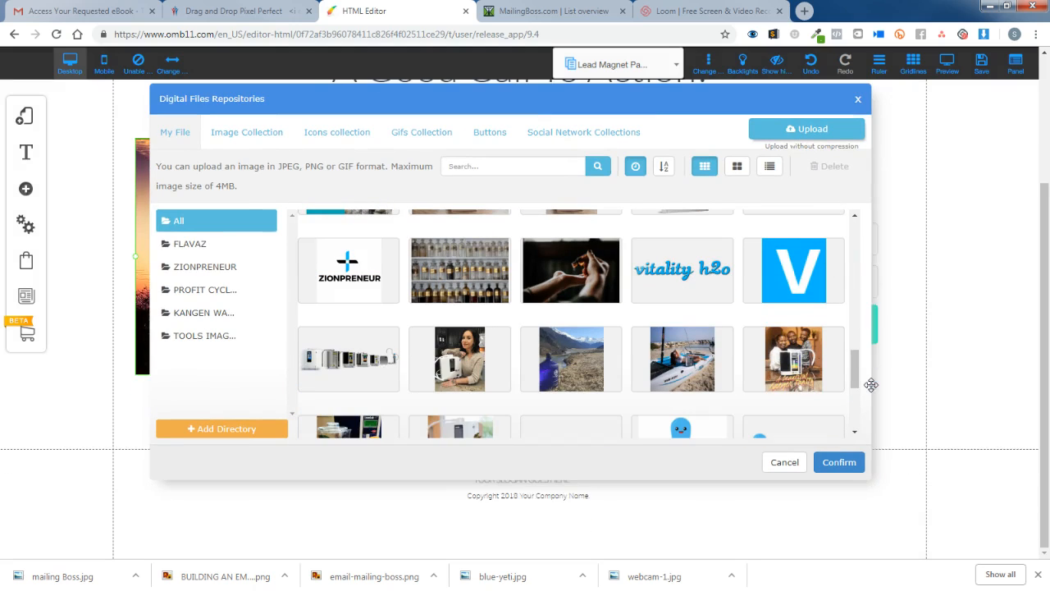
left_click_drag(854, 375, 853, 419)
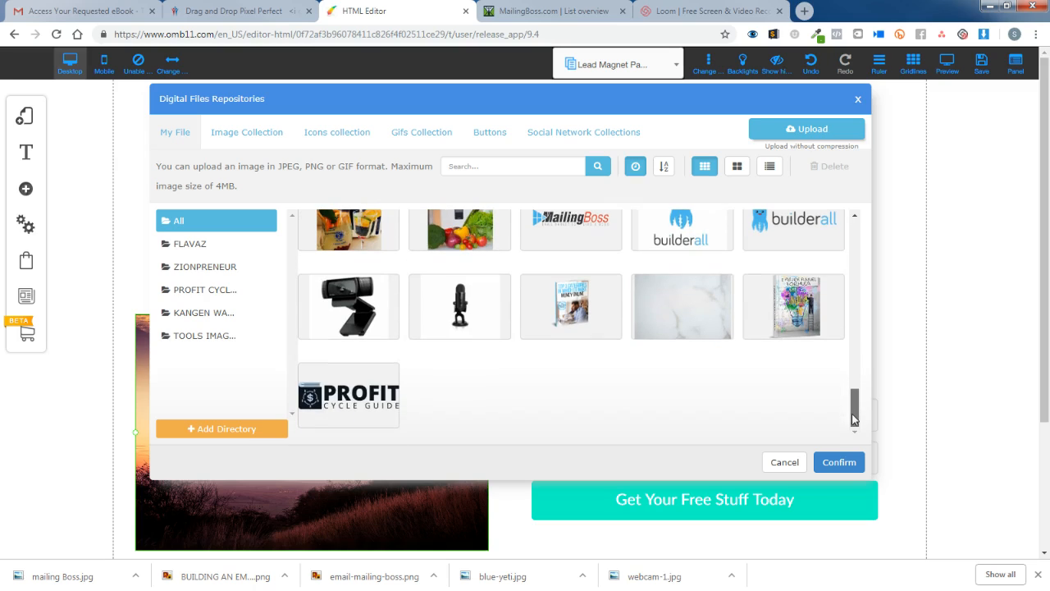
left_click(808, 312)
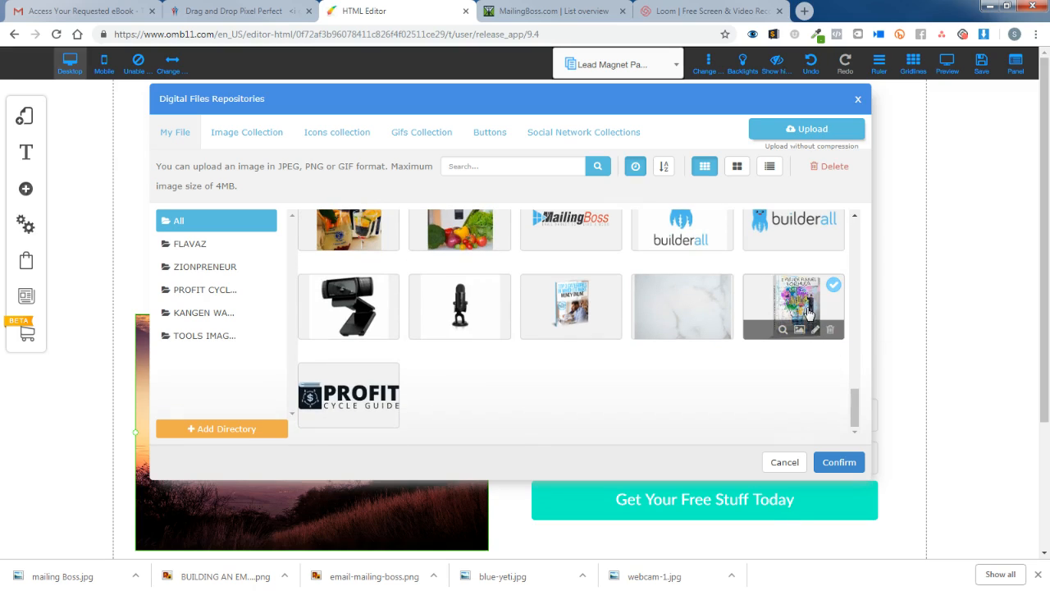
left_click(839, 463)
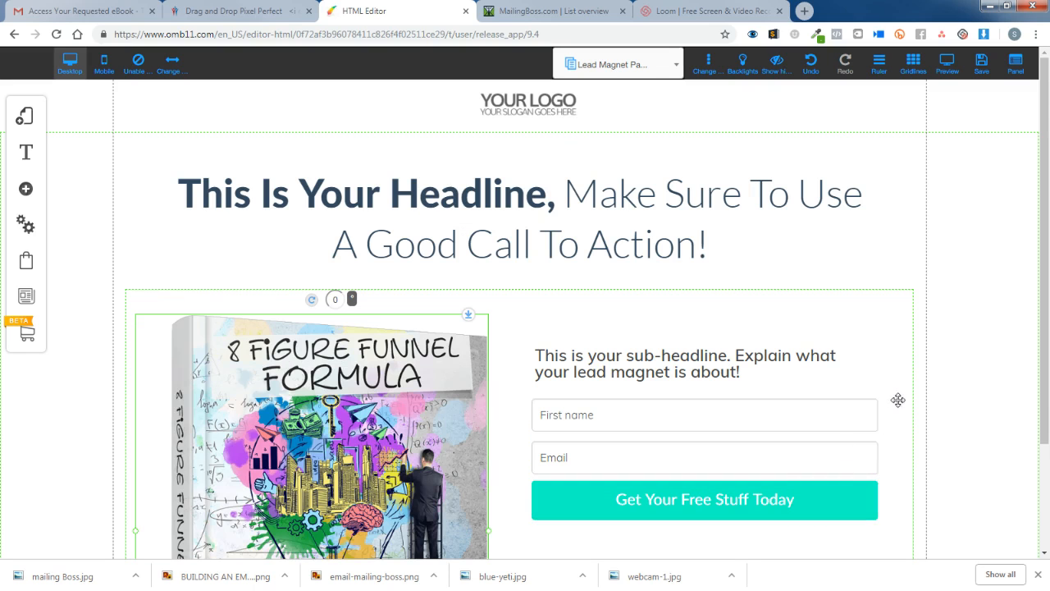
Shrink the book cover and nudge it into place beside the sign-up form.
scroll(900, 399, "down", 1)
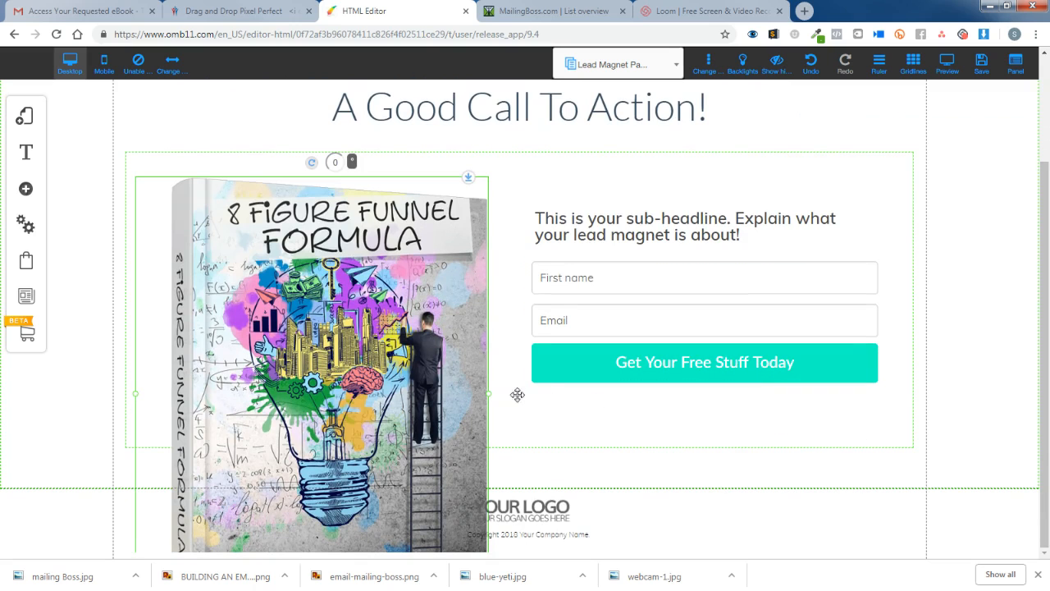
left_click_drag(490, 400, 376, 262)
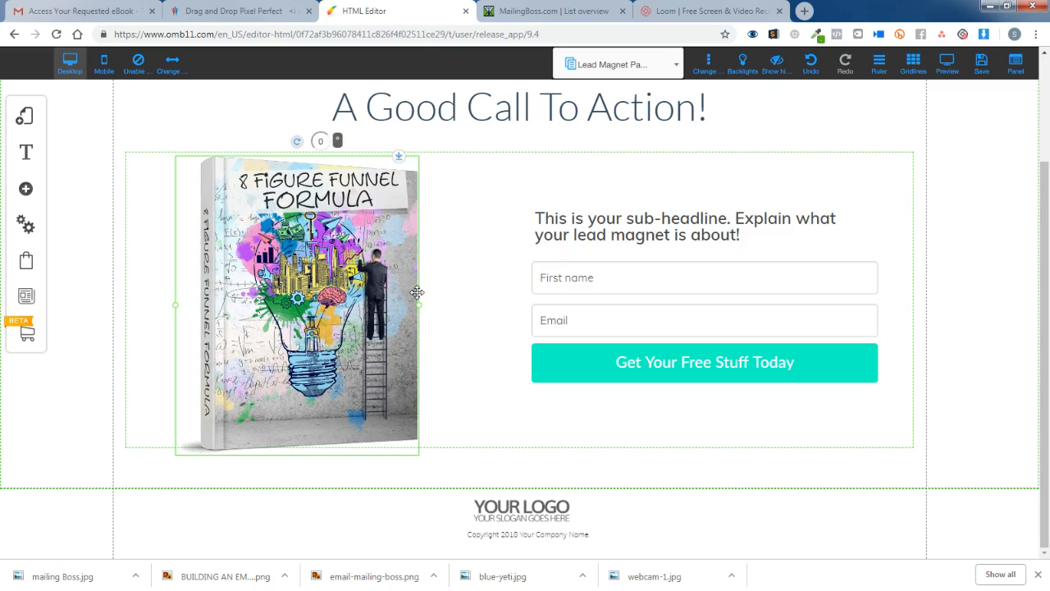
left_click_drag(422, 312, 406, 305)
left_click_drag(338, 284, 370, 289)
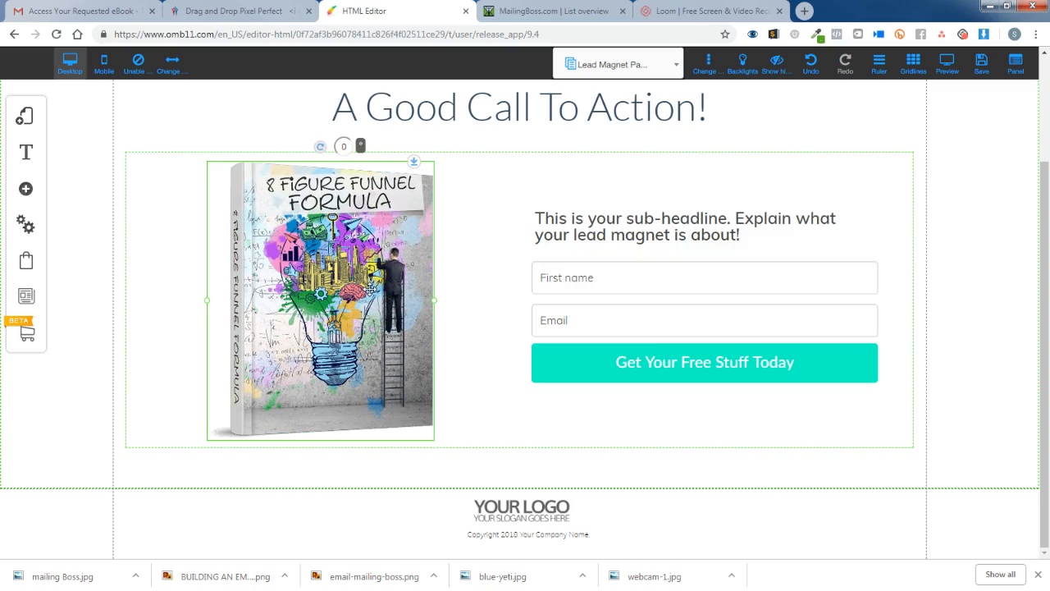
left_click(1007, 364)
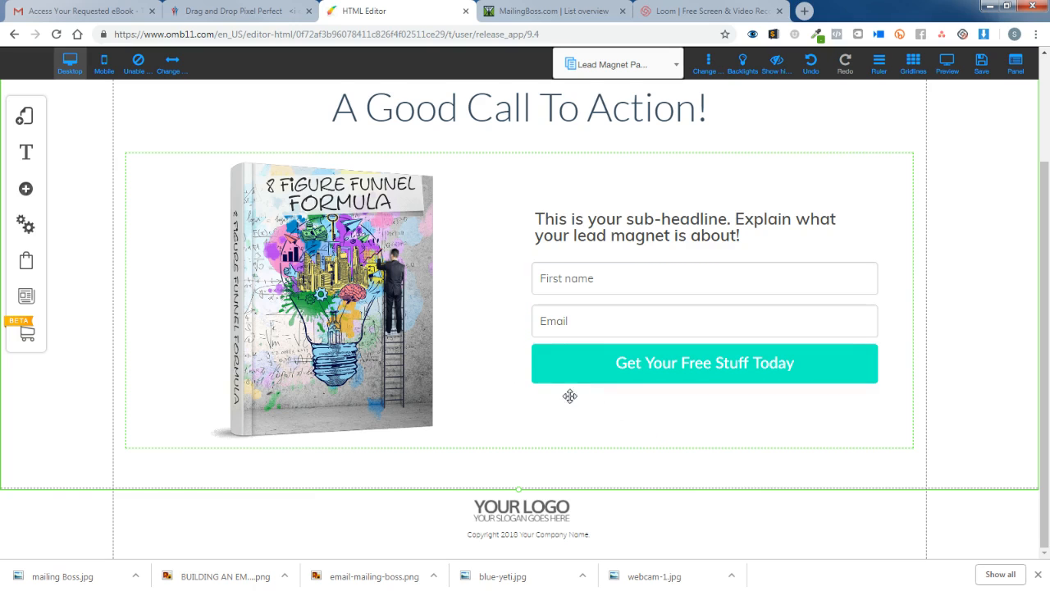
scroll(537, 385, "up", 2)
scroll(539, 391, "down", 2)
left_click(564, 363)
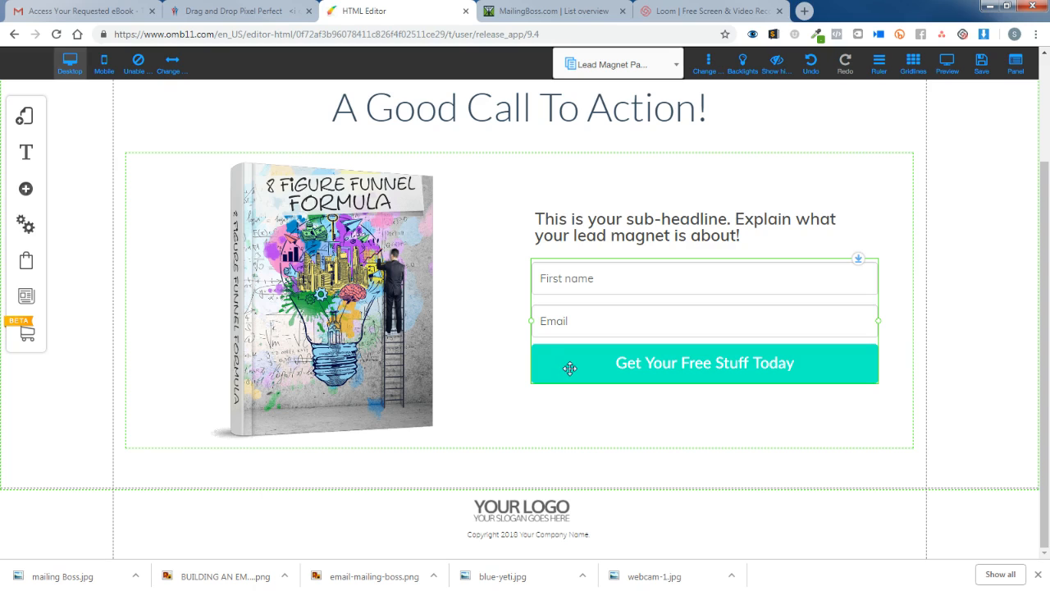
scroll(569, 370, "up", 2)
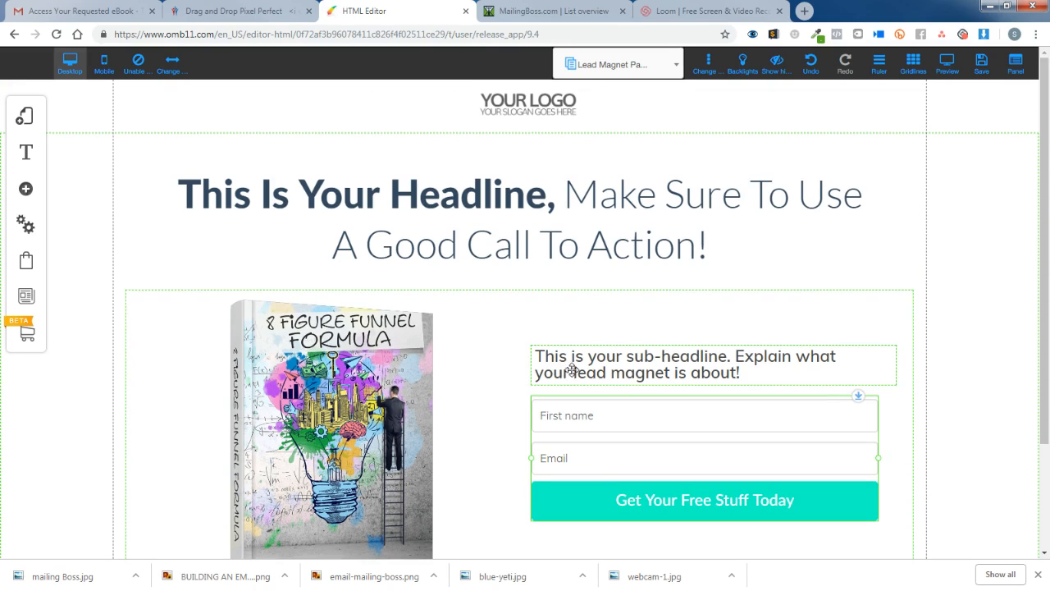
Replace the header's YOUR LOGO with the logo from the ZIONPRENEUR folder and fit it inside the header.
left_click(528, 107)
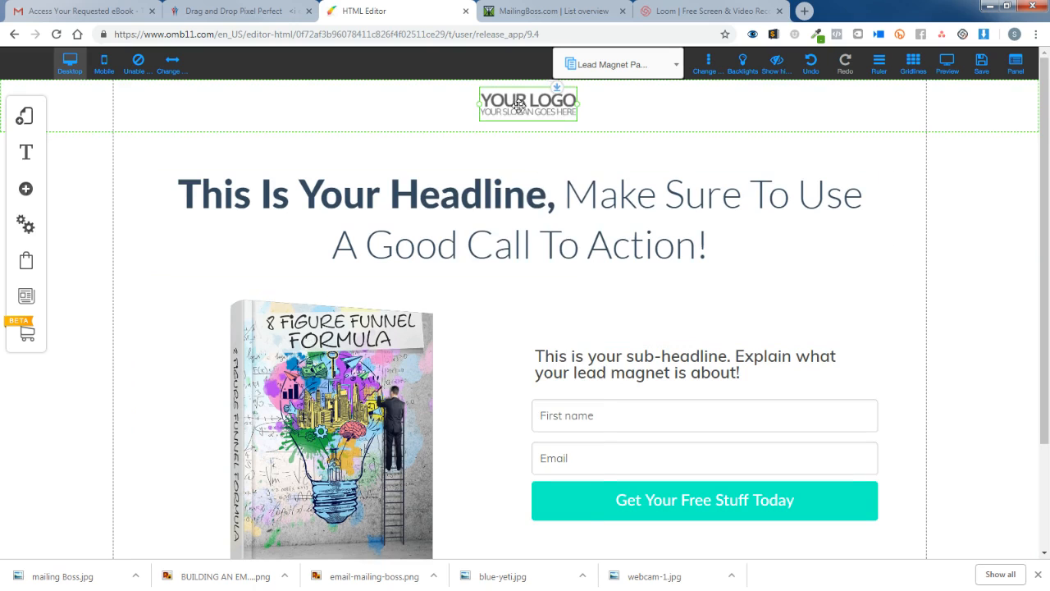
right_click(519, 105)
left_click(490, 132)
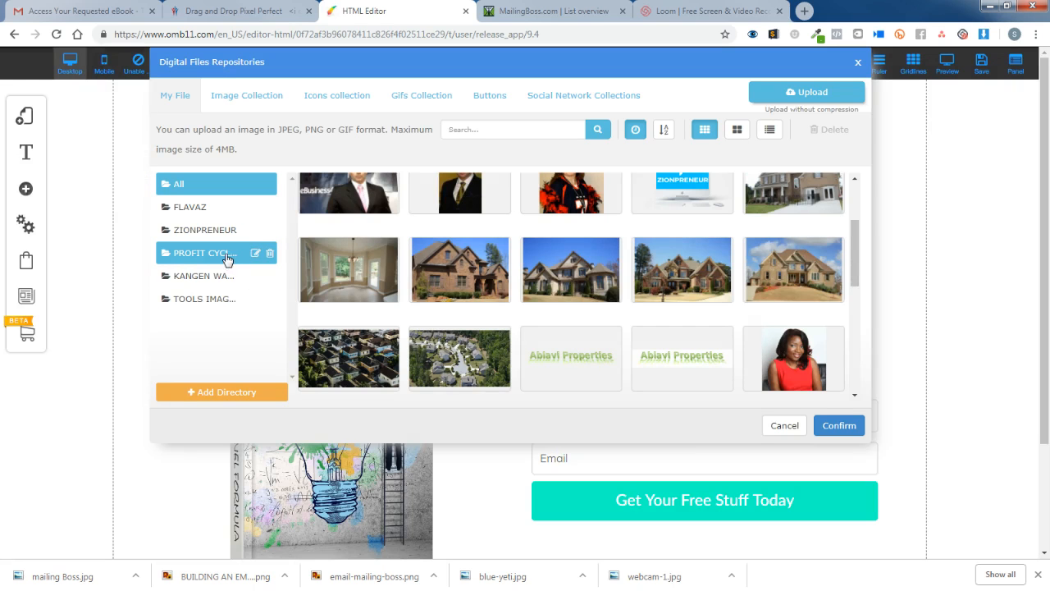
left_click(226, 259)
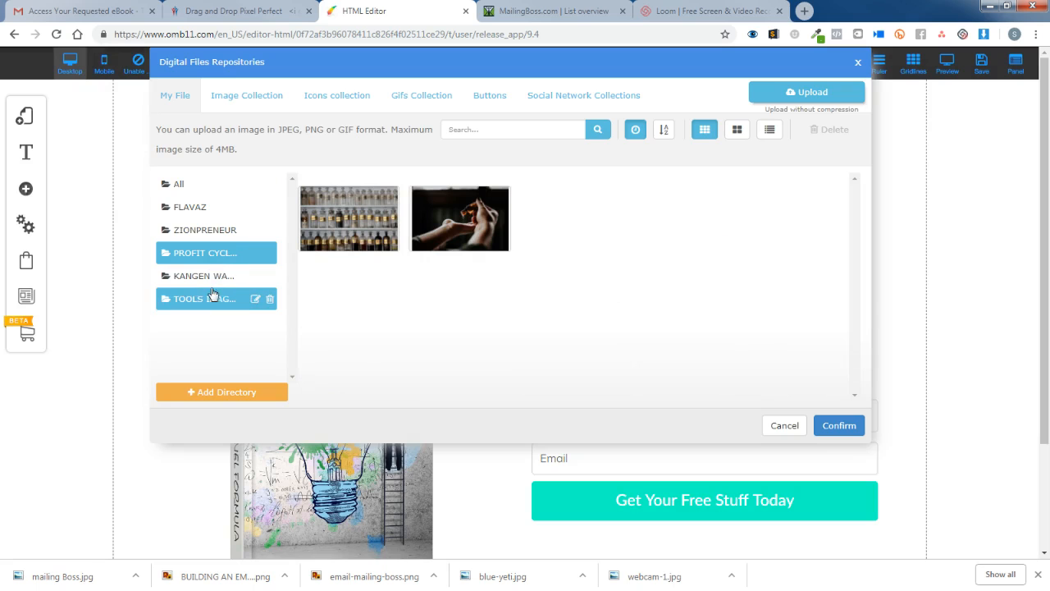
left_click(215, 232)
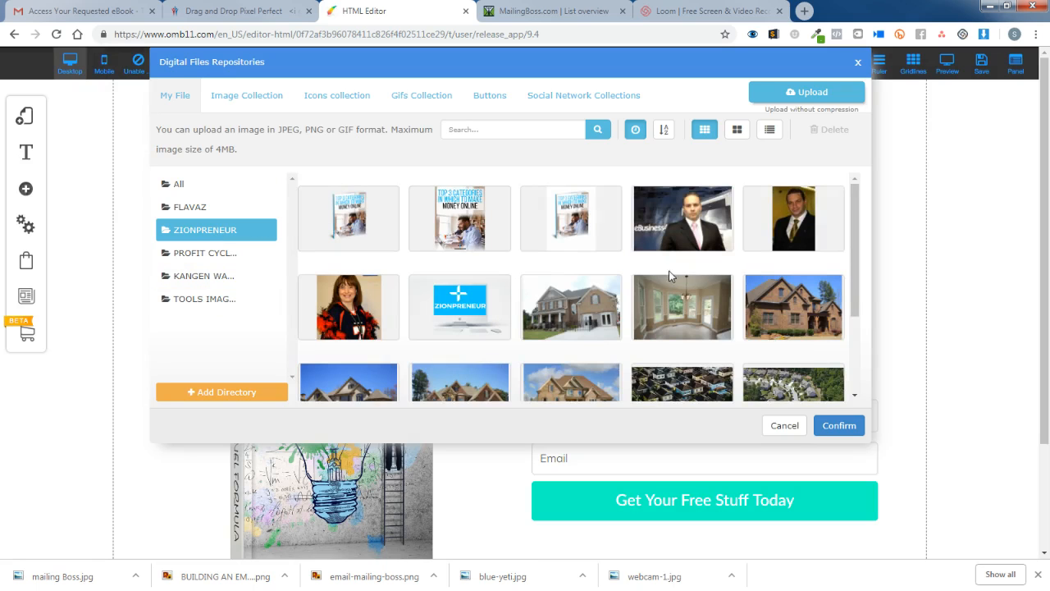
scroll(669, 276, "down", 10)
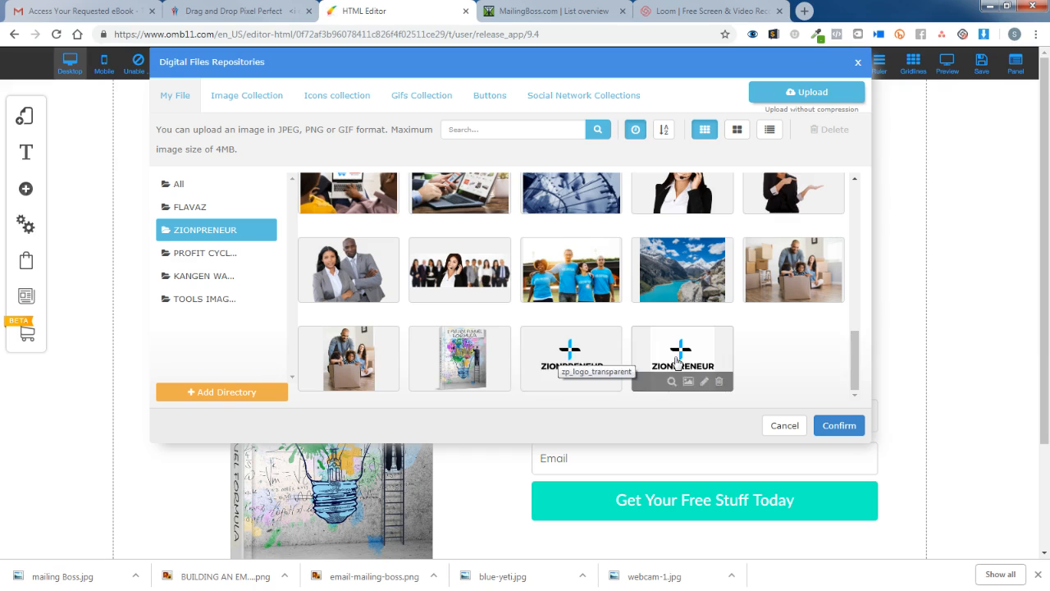
left_click(571, 350)
left_click(839, 426)
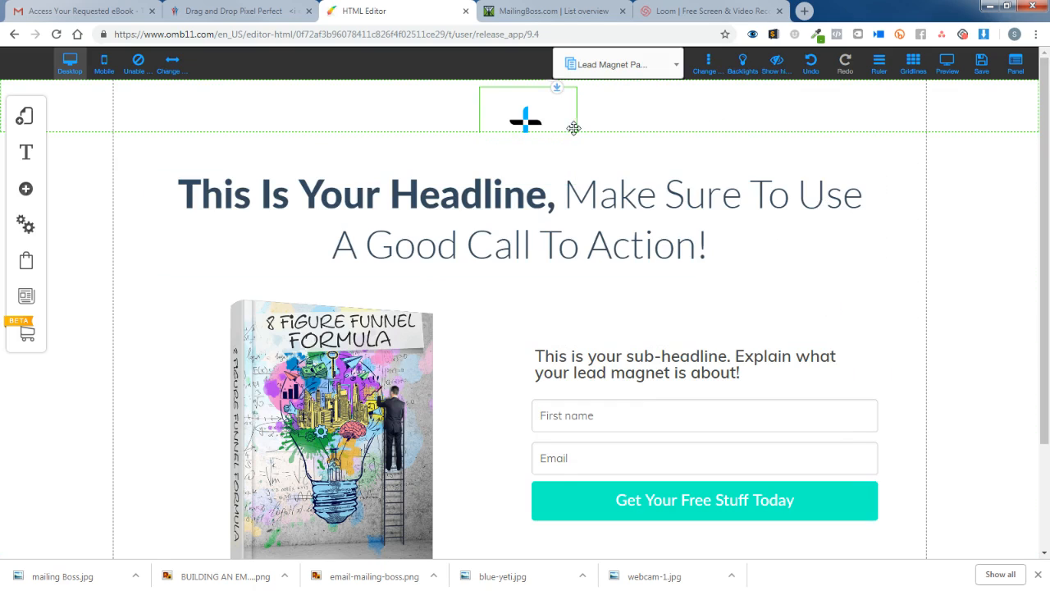
mouse_move(568, 117)
left_mouse_down()
mouse_move(548, 95)
mouse_move(549, 106)
left_mouse_up()
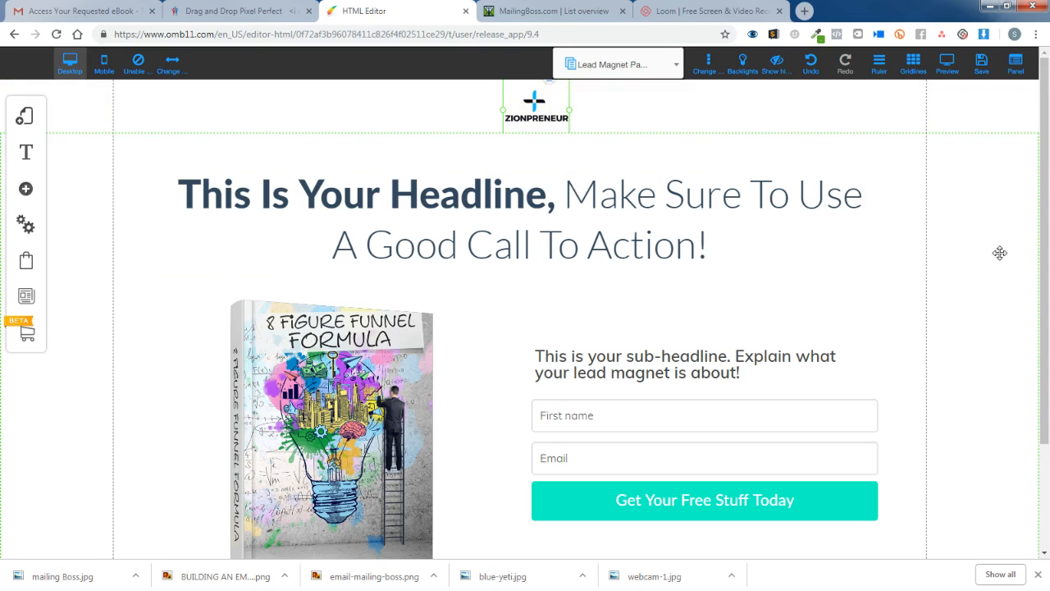
scroll(958, 268, "down", 2)
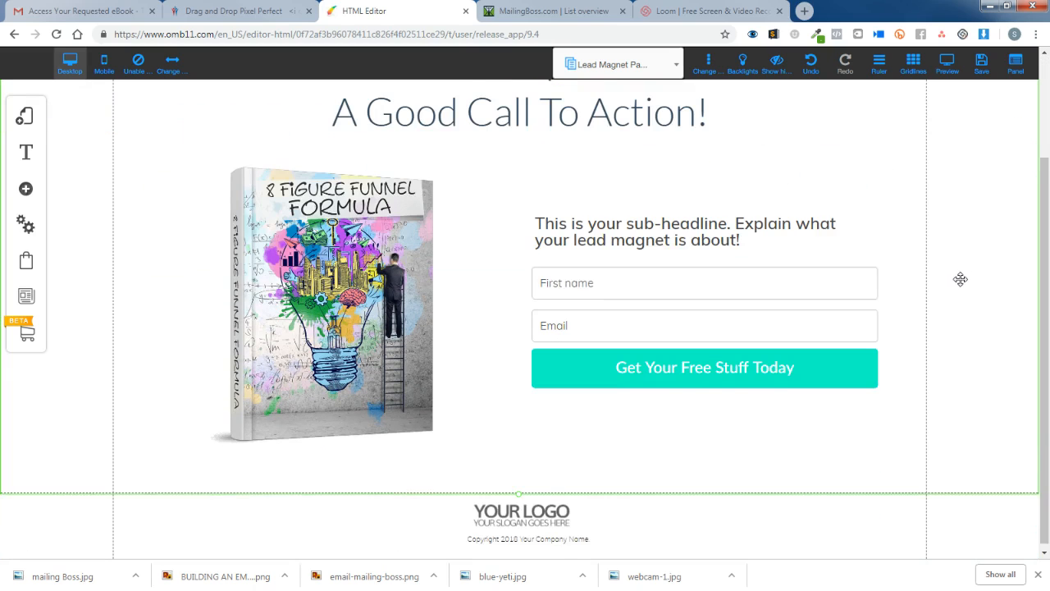
Swap the footer logo for the ZIONPRENEUR logo and move it up above the copyright line.
left_click(539, 511)
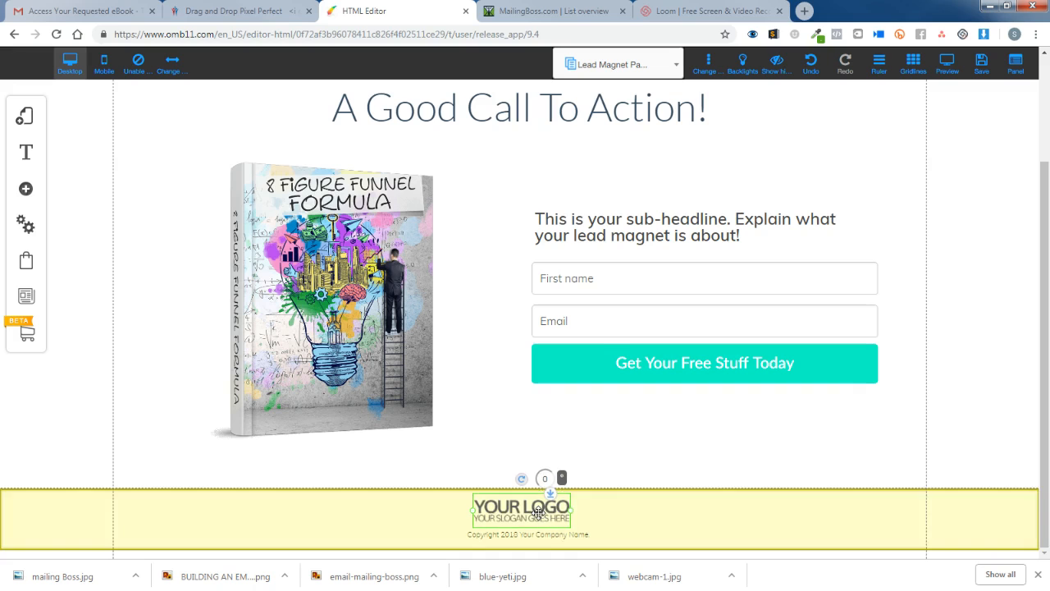
right_click(538, 512)
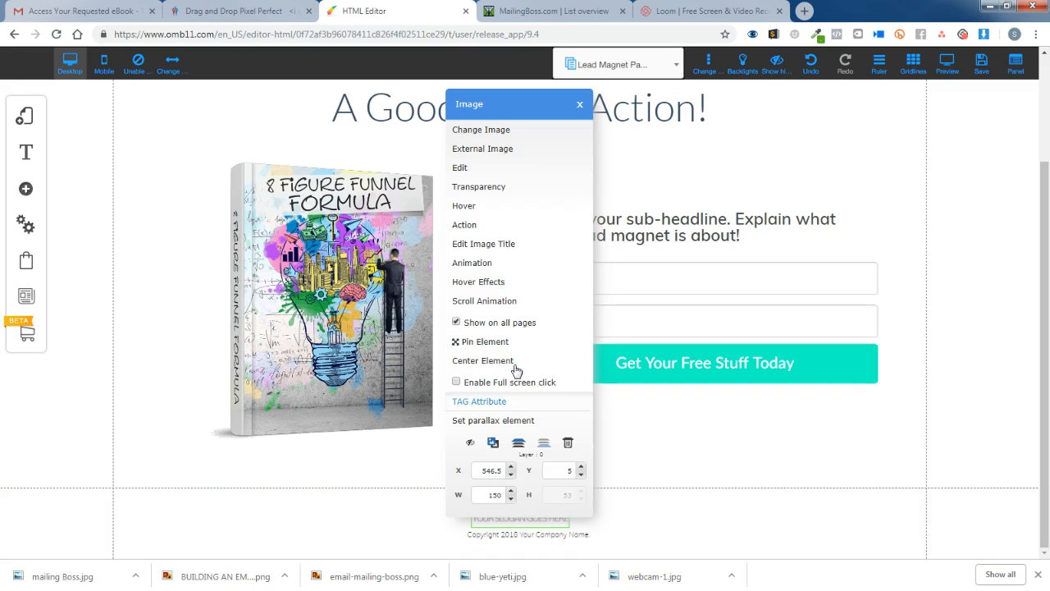
left_click(494, 130)
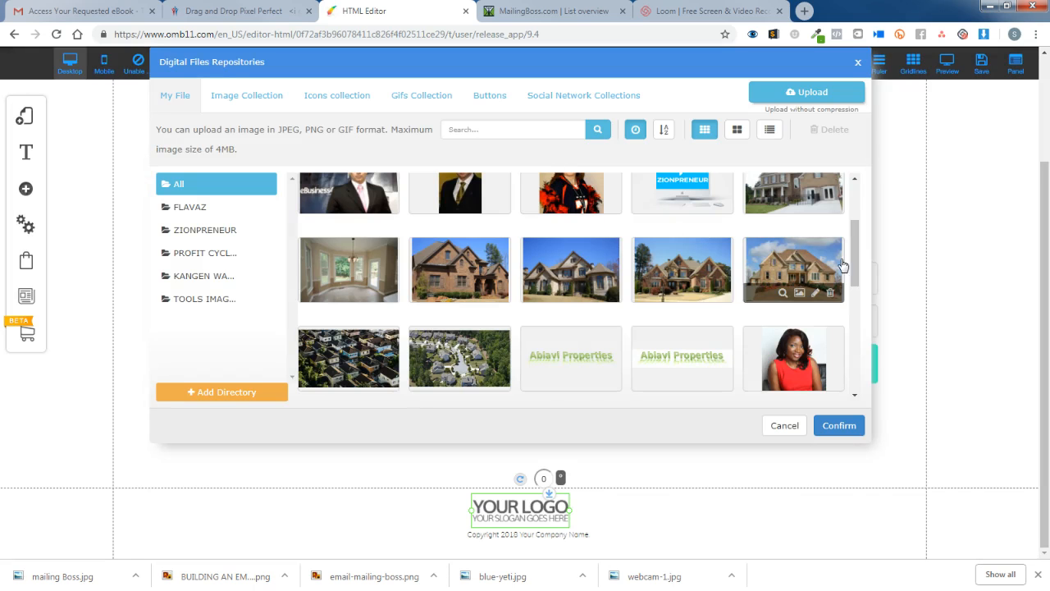
left_click_drag(854, 265, 844, 401)
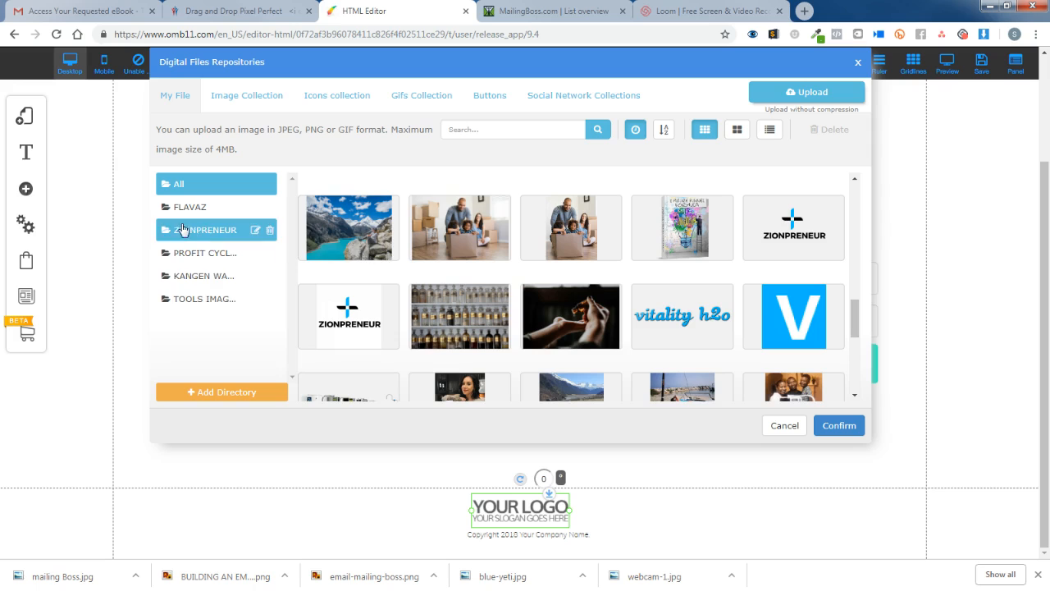
left_click(224, 235)
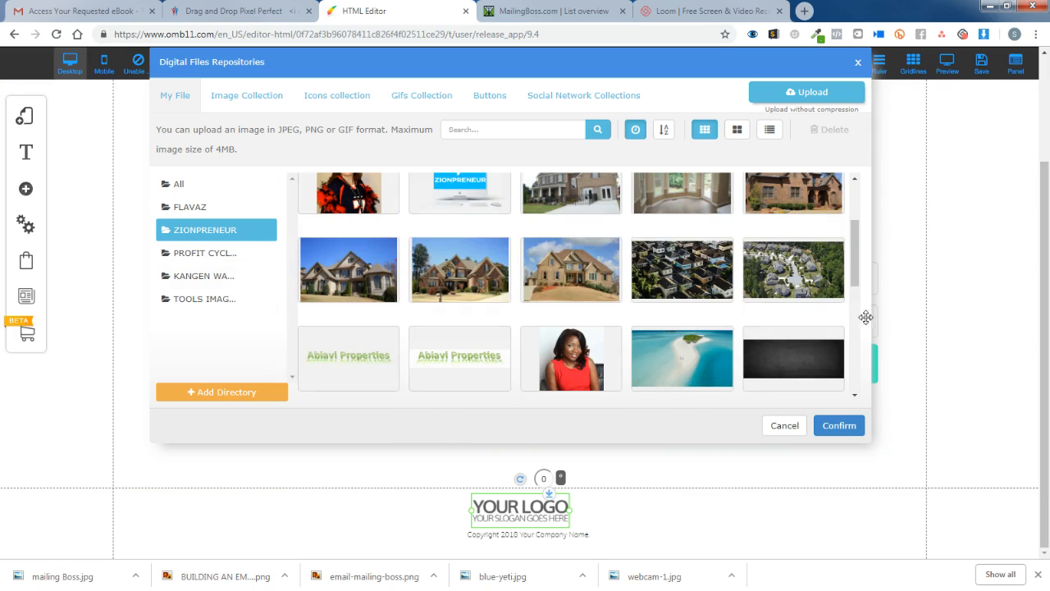
left_click_drag(863, 314, 849, 395)
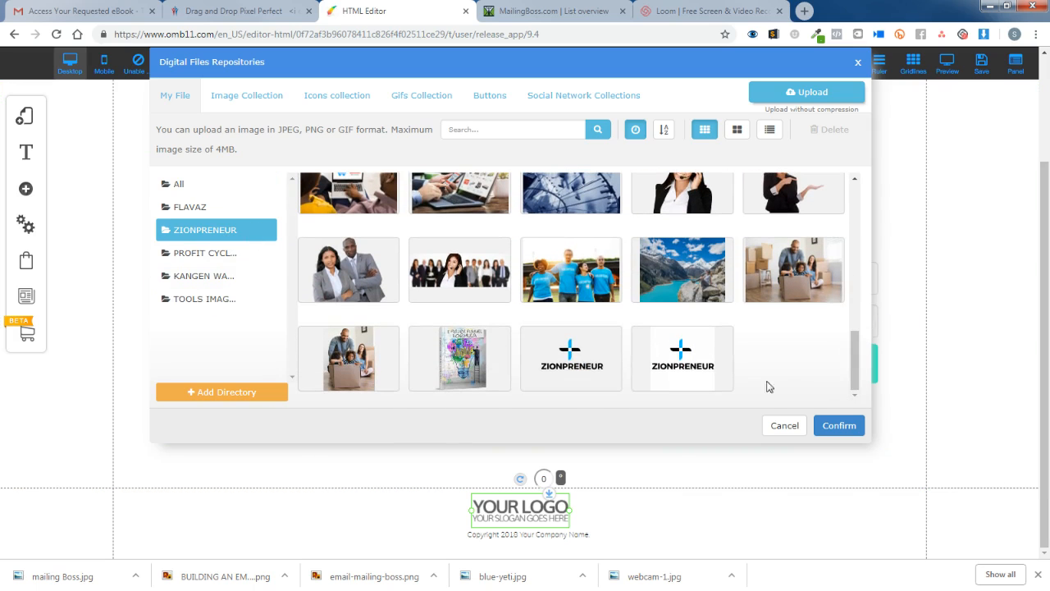
left_click(573, 357)
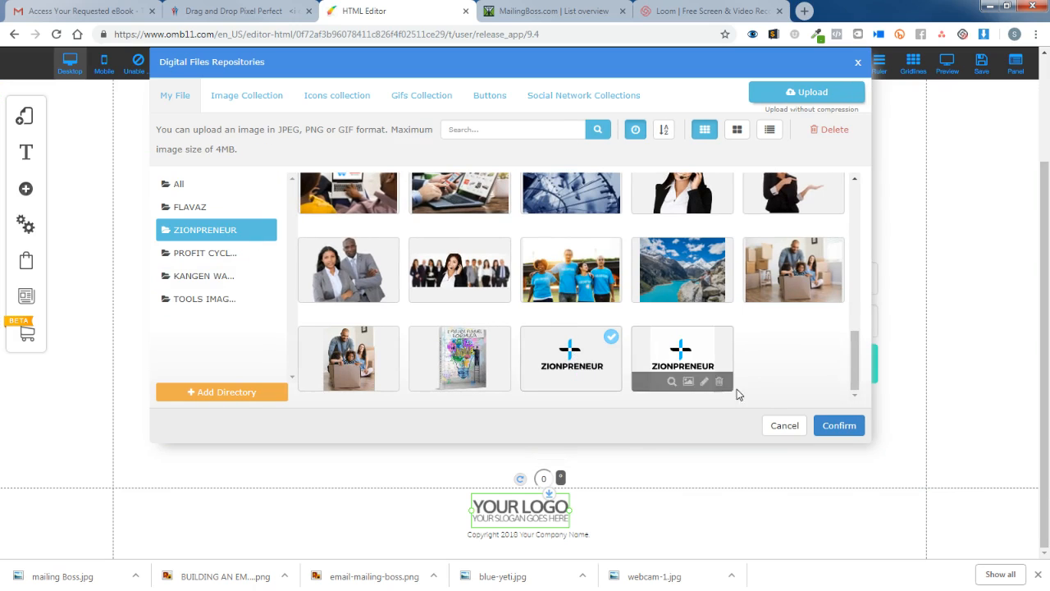
left_click(830, 423)
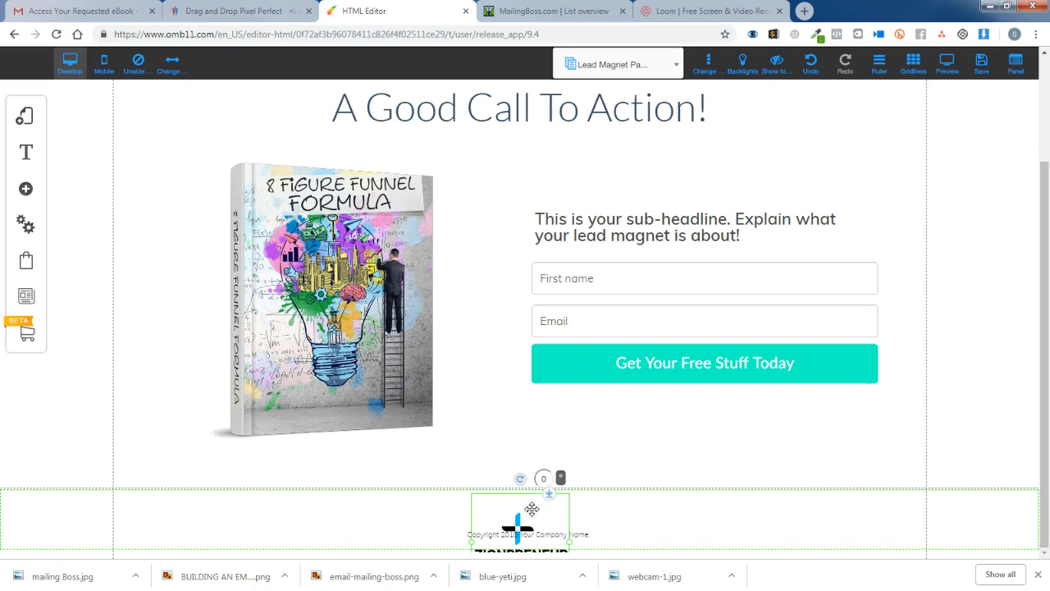
left_click_drag(565, 525, 547, 507)
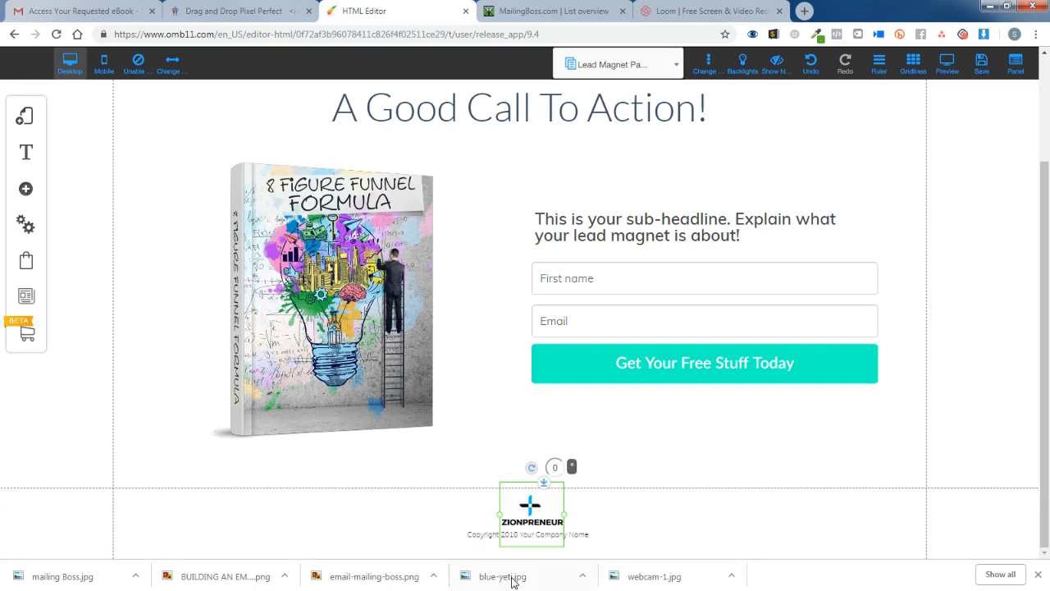
left_click(629, 504)
Replace Your Company Name in the footer so it reads 'Copyright 2018 Zionpreneur.com'.
left_click(568, 529)
left_click(562, 533)
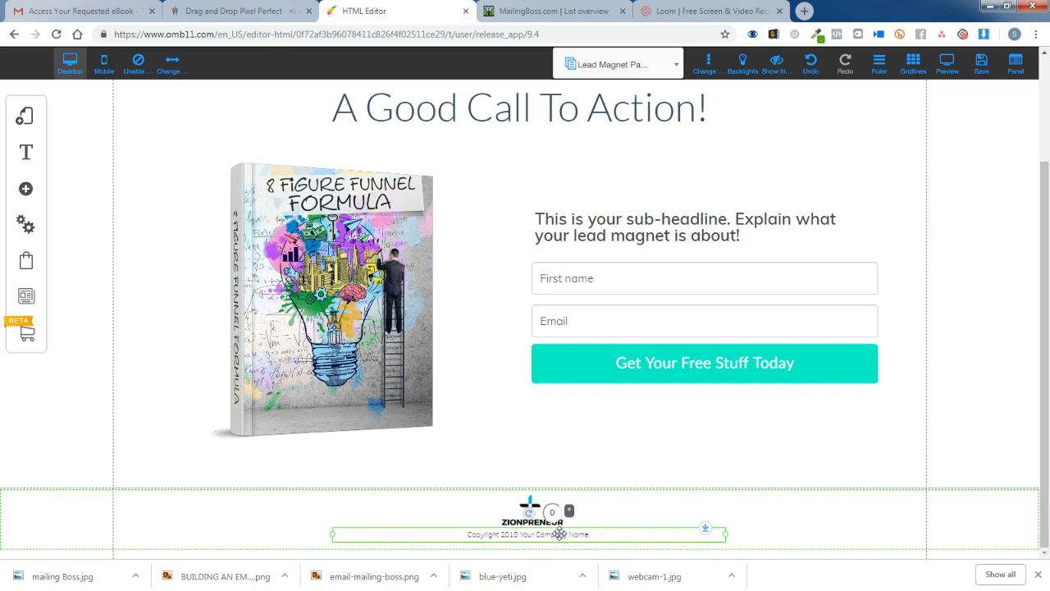
left_click(559, 534)
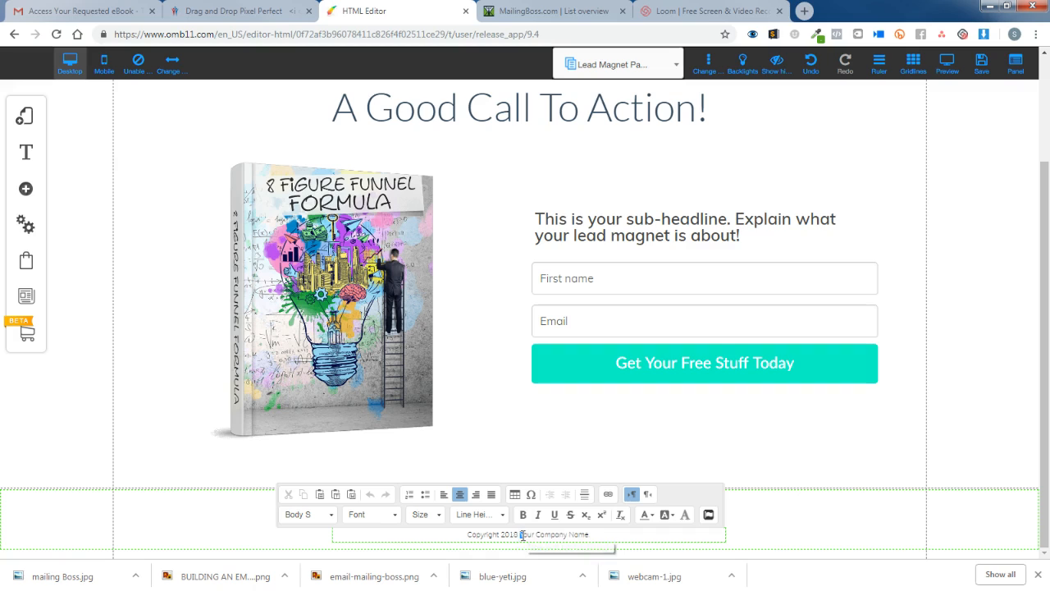
left_click_drag(522, 535, 600, 535)
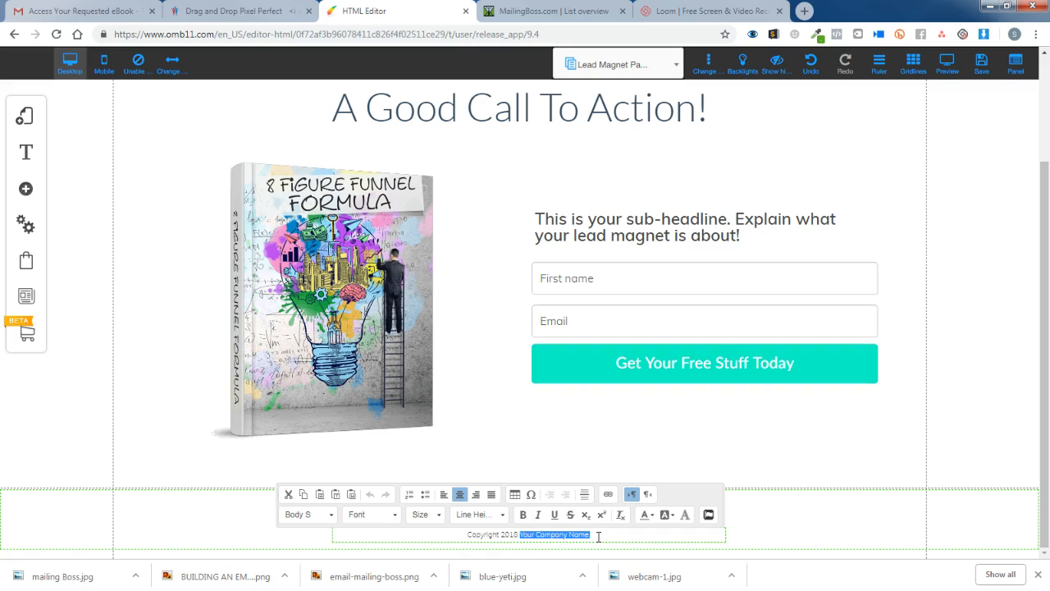
type("Zin")
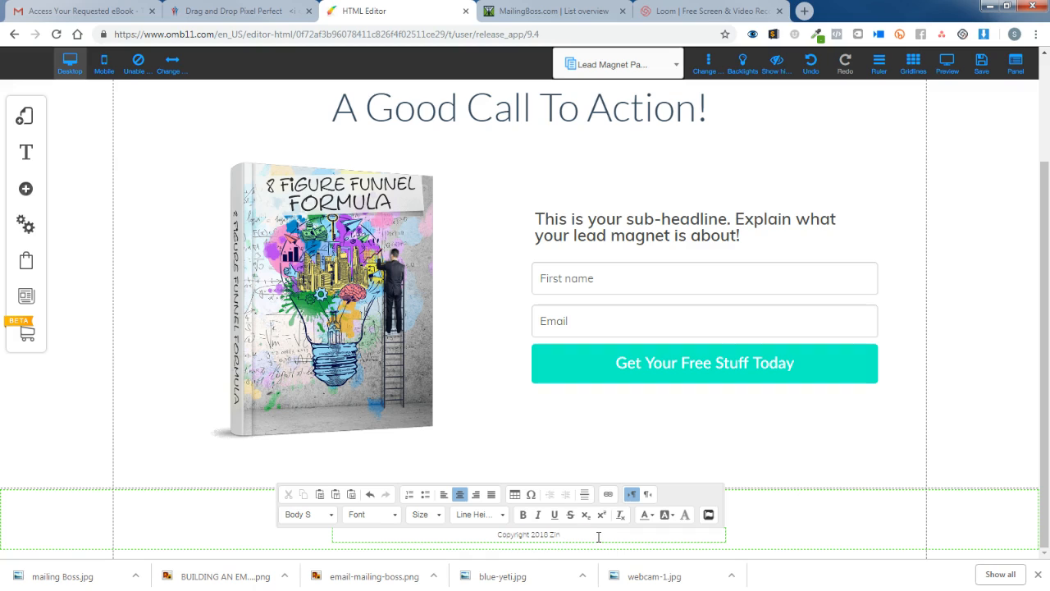
key("BackSpace")
type("onpreneur.com")
left_click(892, 522)
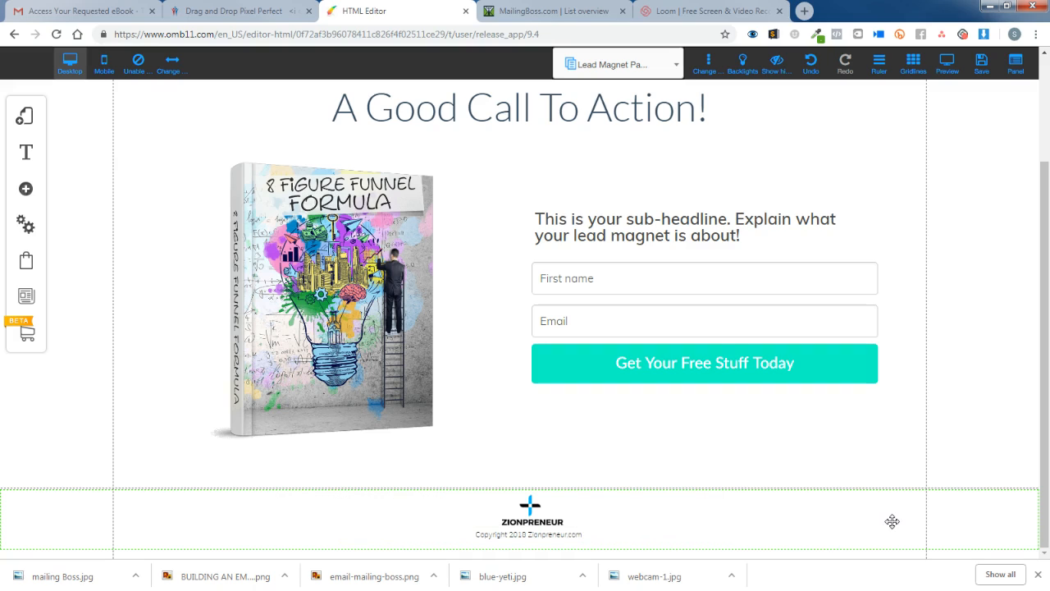
left_click(592, 536)
left_click(799, 530)
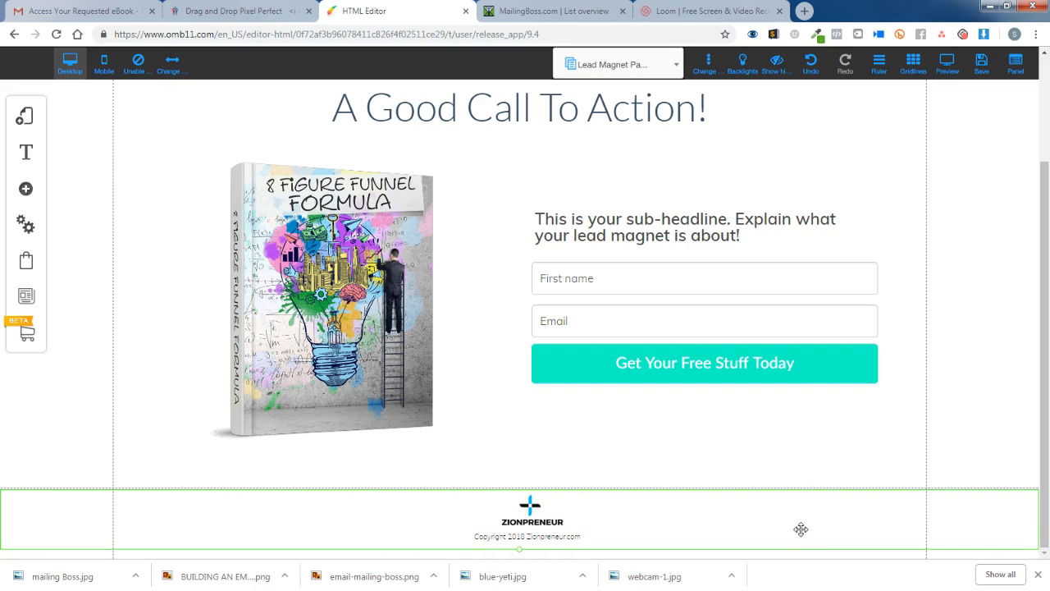
left_click(564, 364)
Open the opt-in form's Appearance style customization and expand its label, field and button style sections.
right_click(561, 363)
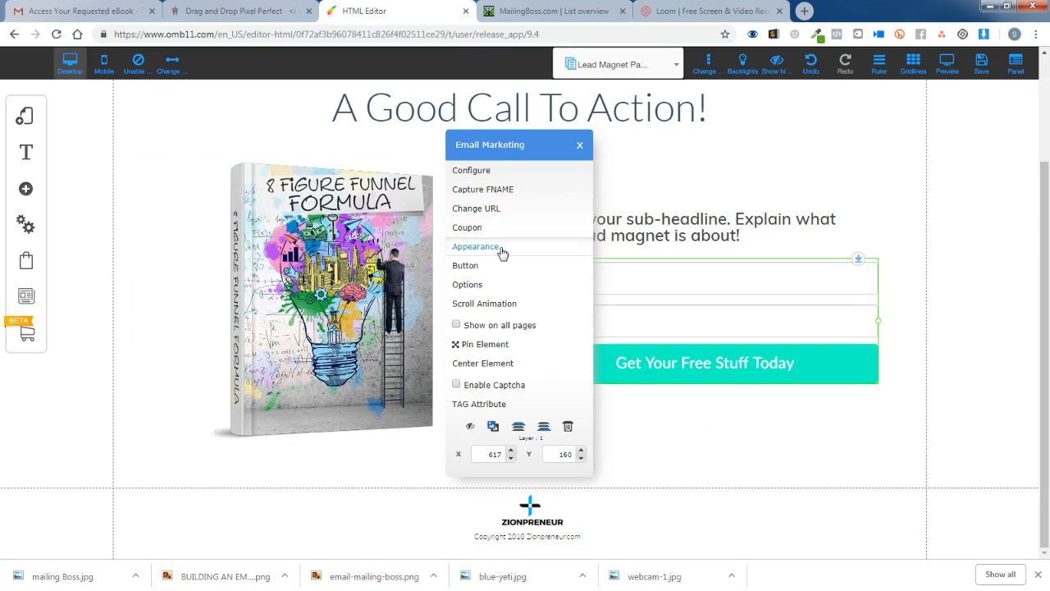
left_click(476, 247)
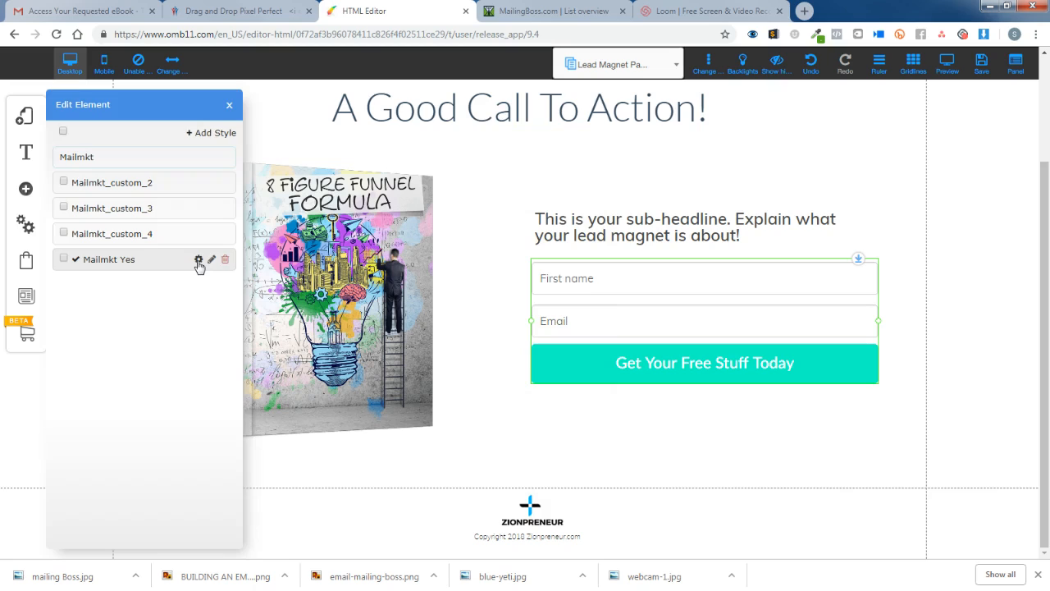
left_click(198, 261)
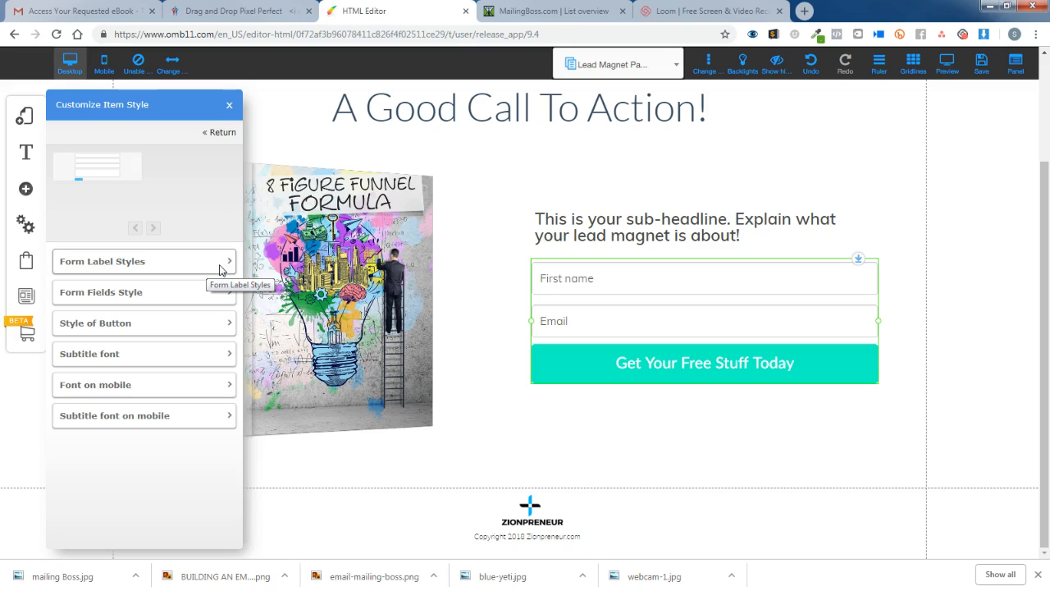
left_click(215, 267)
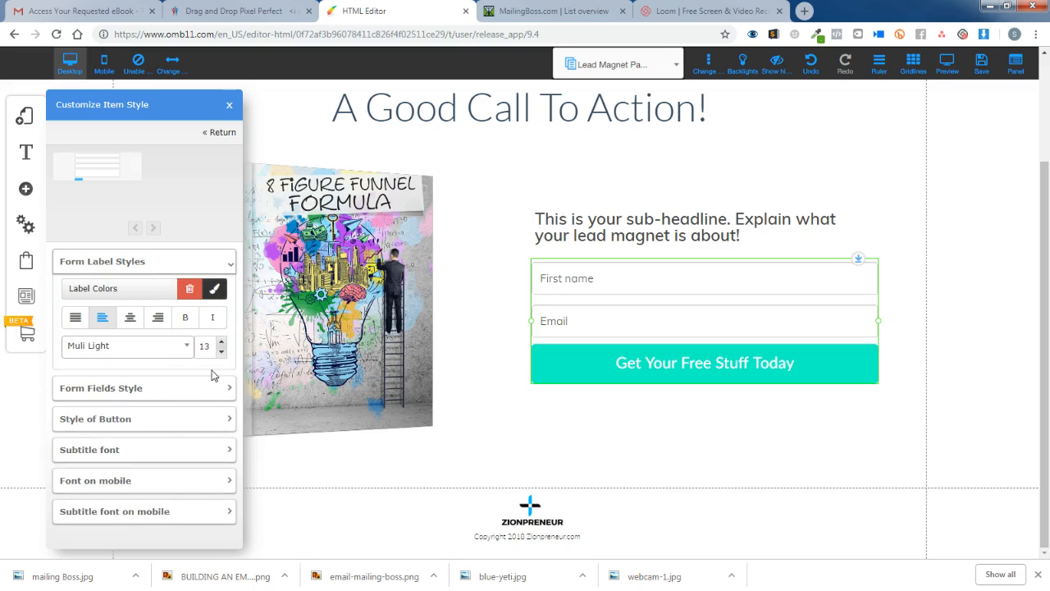
left_click(206, 395)
scroll(207, 394, "down", 4)
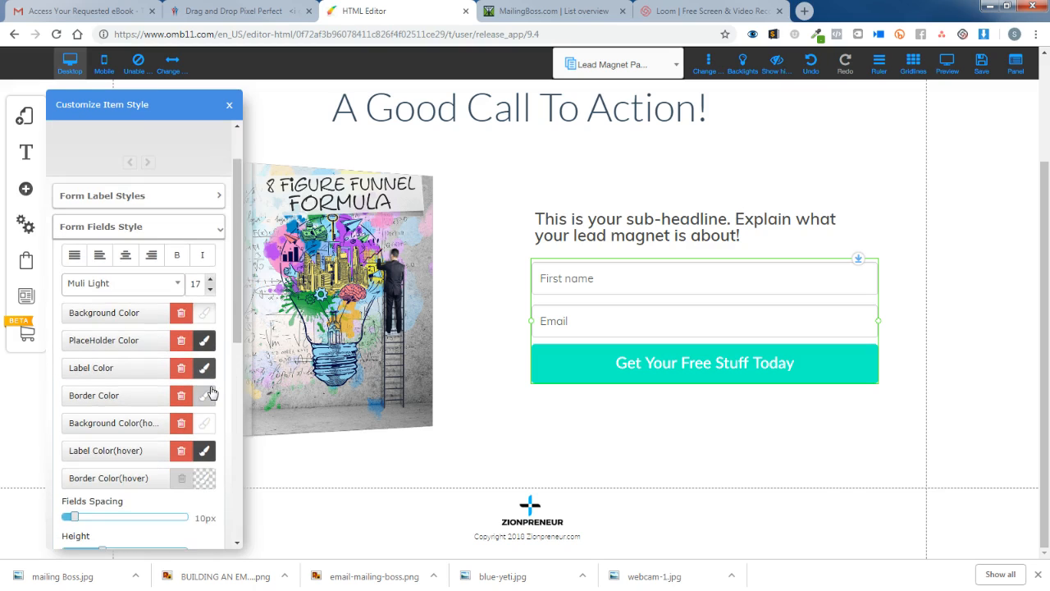
scroll(211, 391, "down", 4)
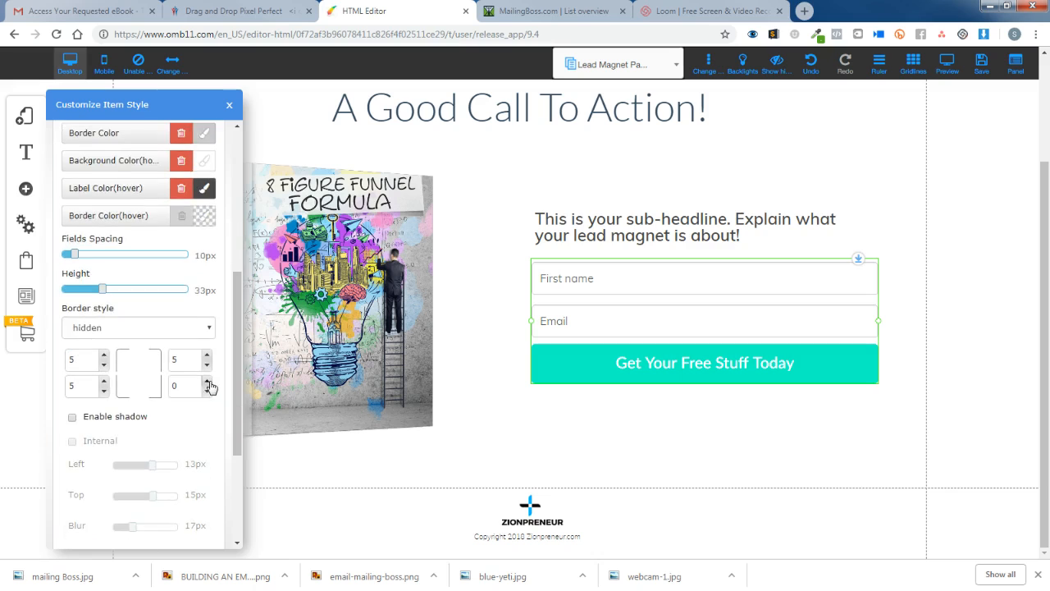
scroll(209, 384, "up", 8)
left_click(220, 294)
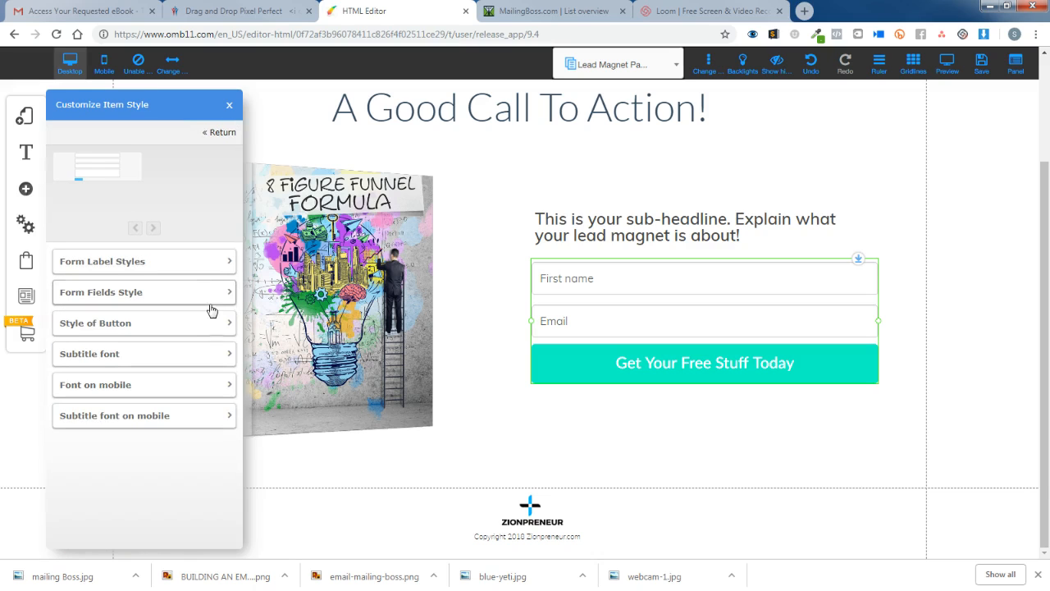
left_click(217, 328)
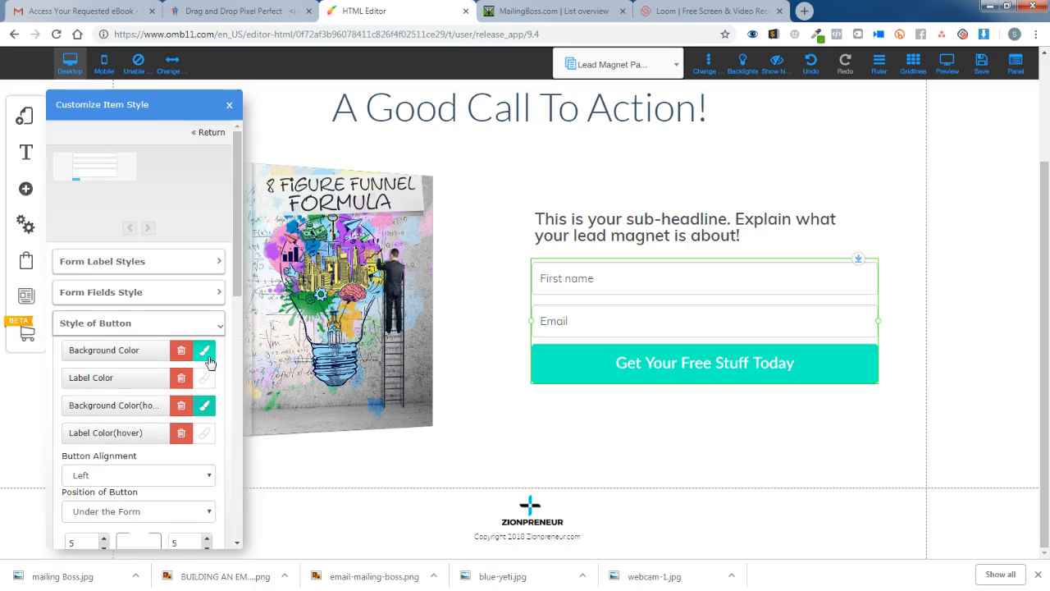
Set the button background to 00baff, save it as a favourite, and reuse it for hover.
left_click(205, 353)
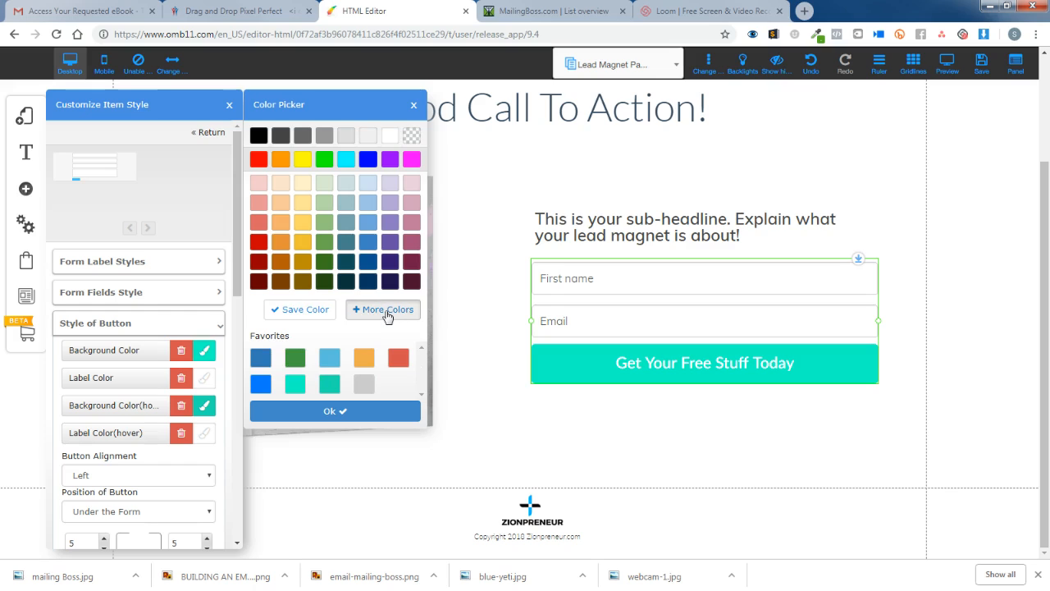
left_click(386, 310)
triple_click(489, 289)
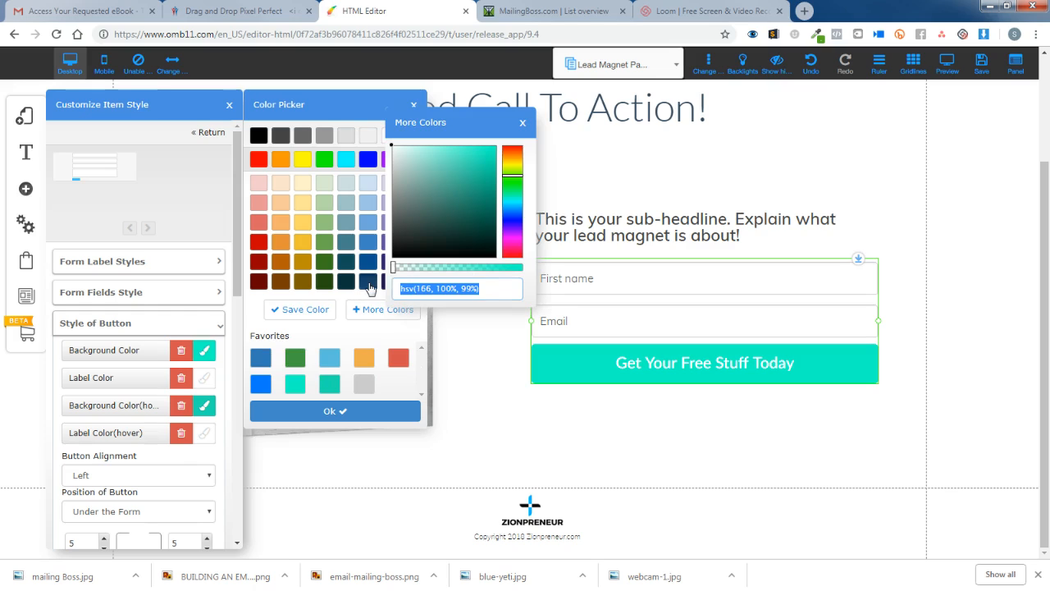
type("00baff")
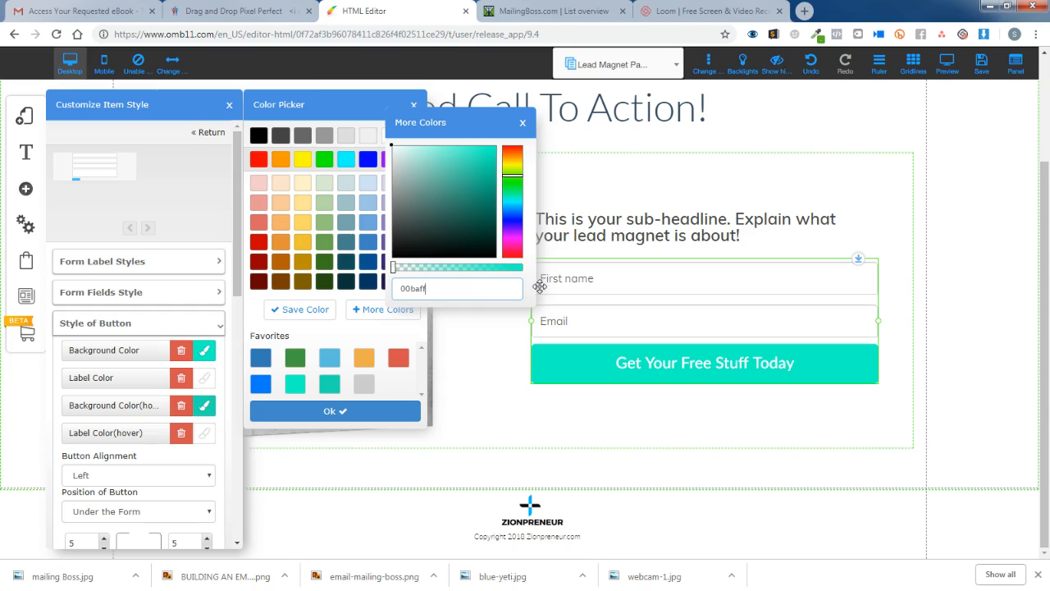
key("Return")
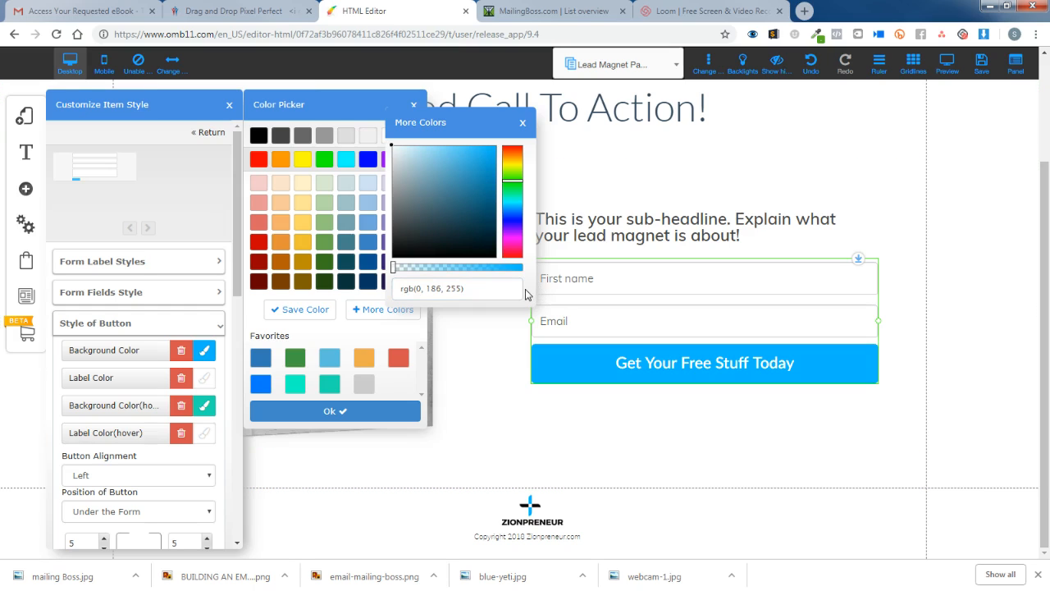
left_click(313, 311)
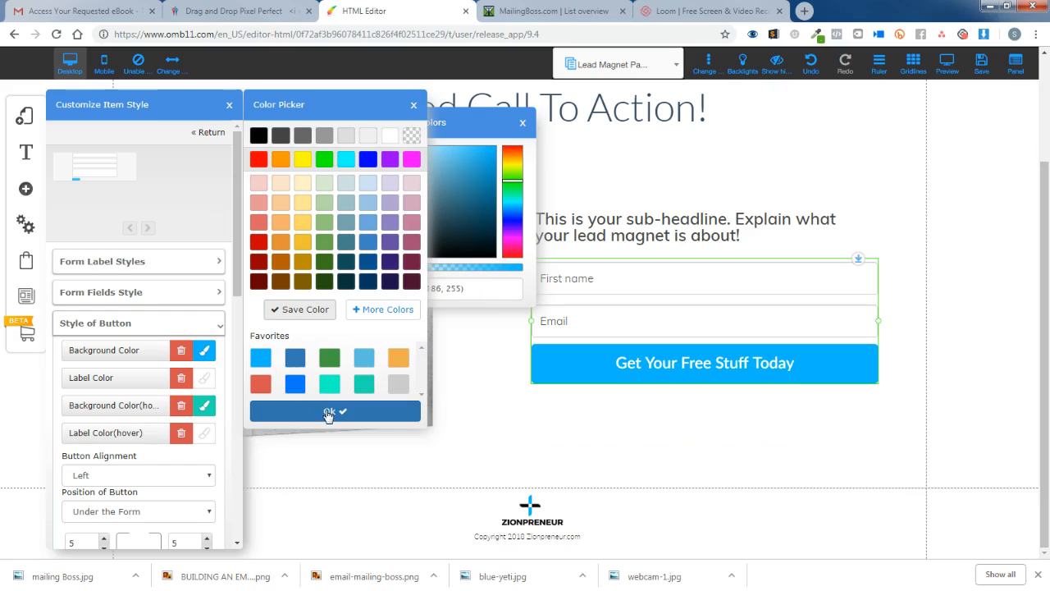
left_click(205, 407)
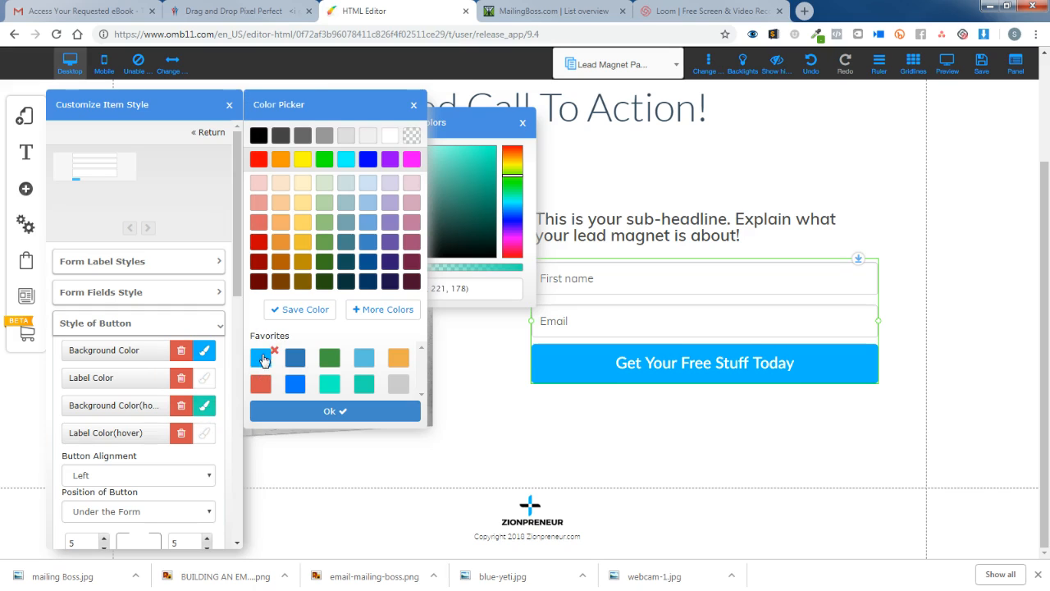
left_click(261, 357)
left_click(337, 411)
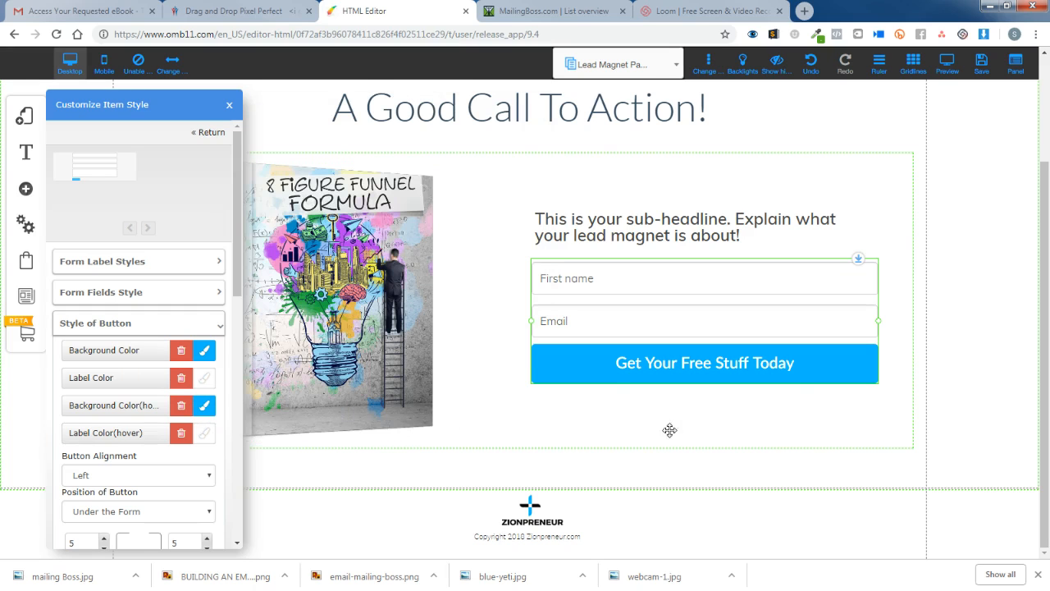
left_click(866, 419)
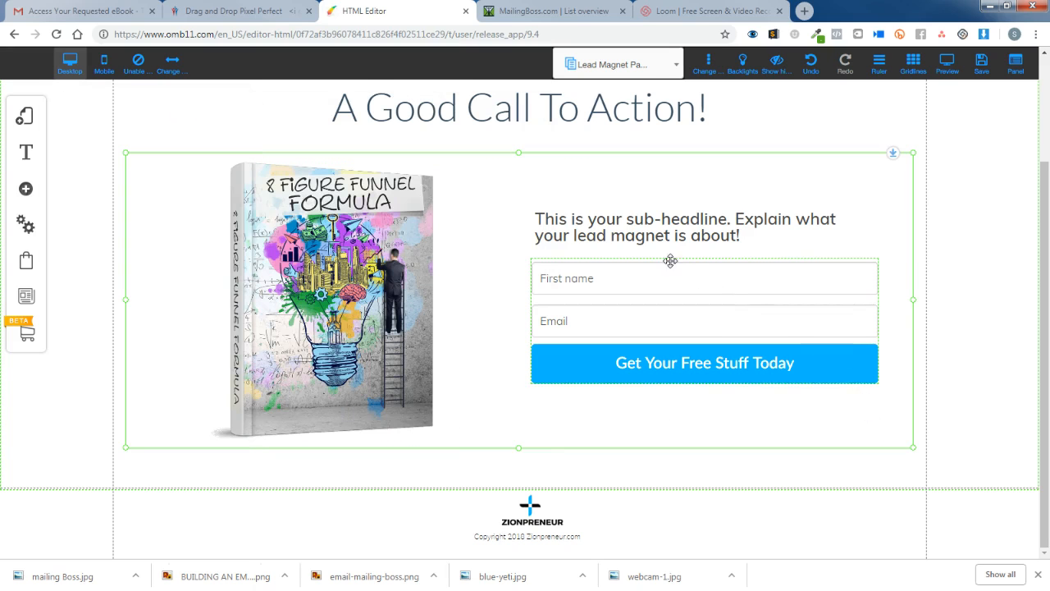
Retype the headline's opening as 'Create Your Own 8 Figure Funnel, Get Our New Book Now.'.
scroll(758, 180, "up", 2)
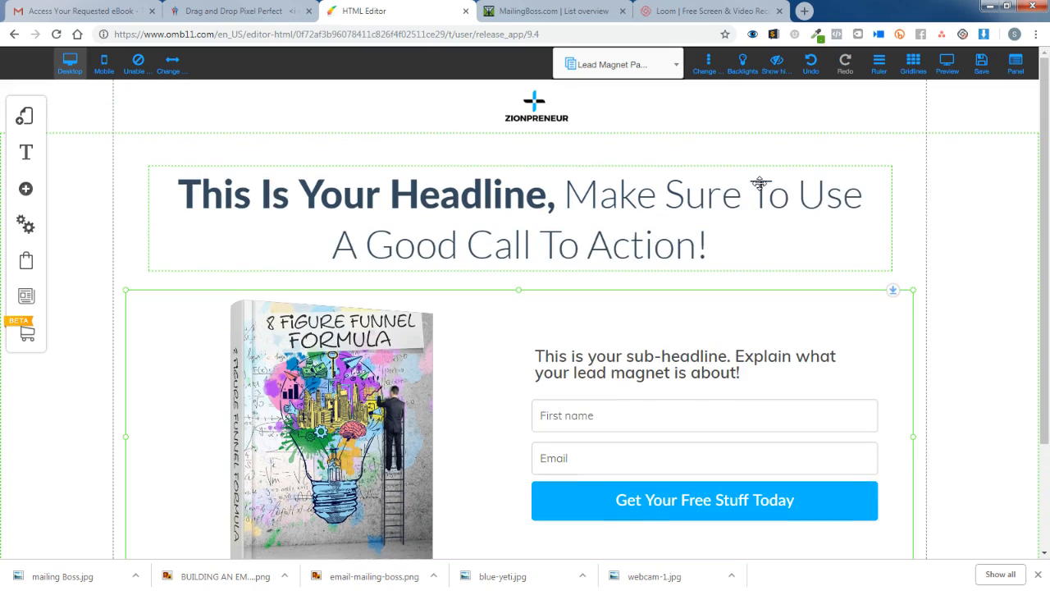
left_click(371, 194)
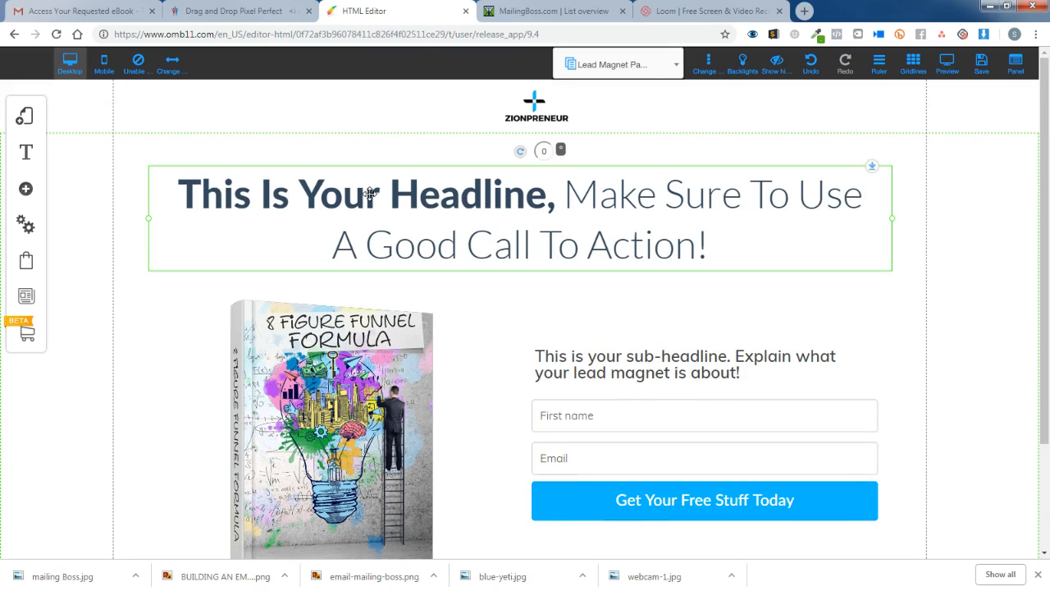
left_click(321, 192)
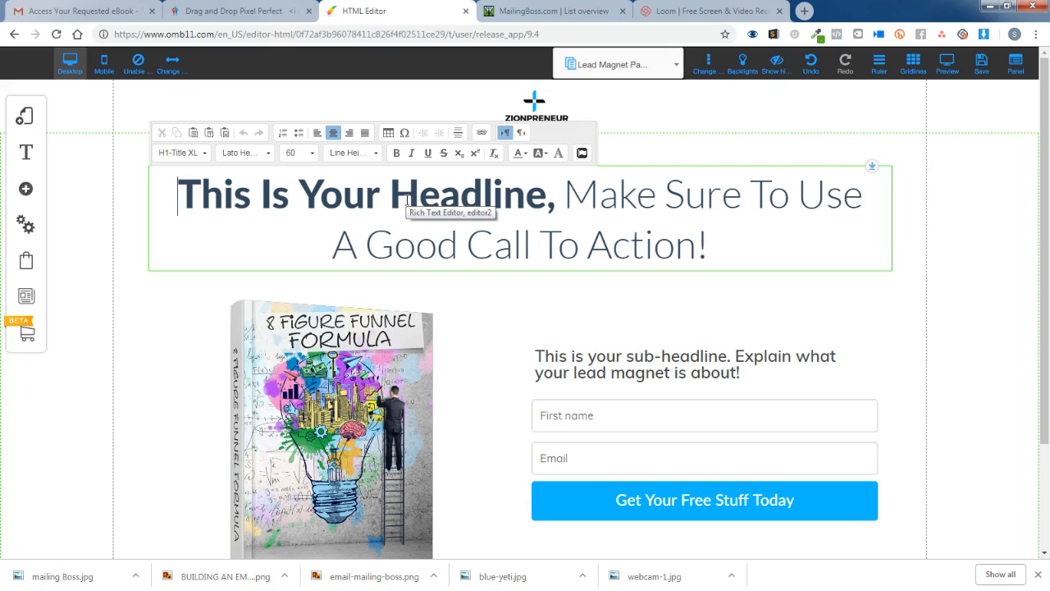
type("C")
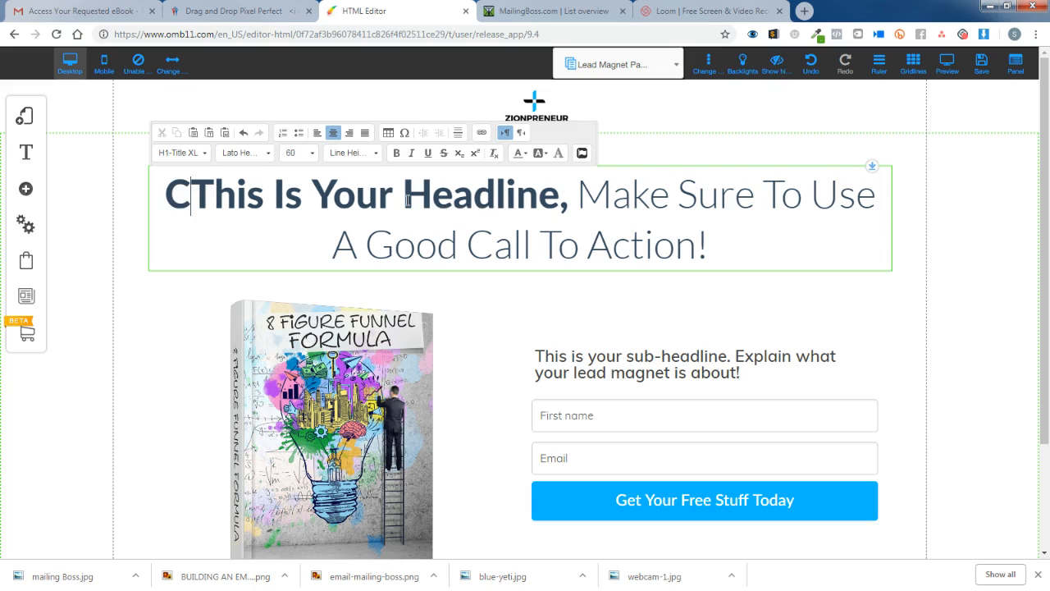
key("Delete")
key("Delete")
key("Delete")
key("Delete")
key("Delete")
type("reatIs Y")
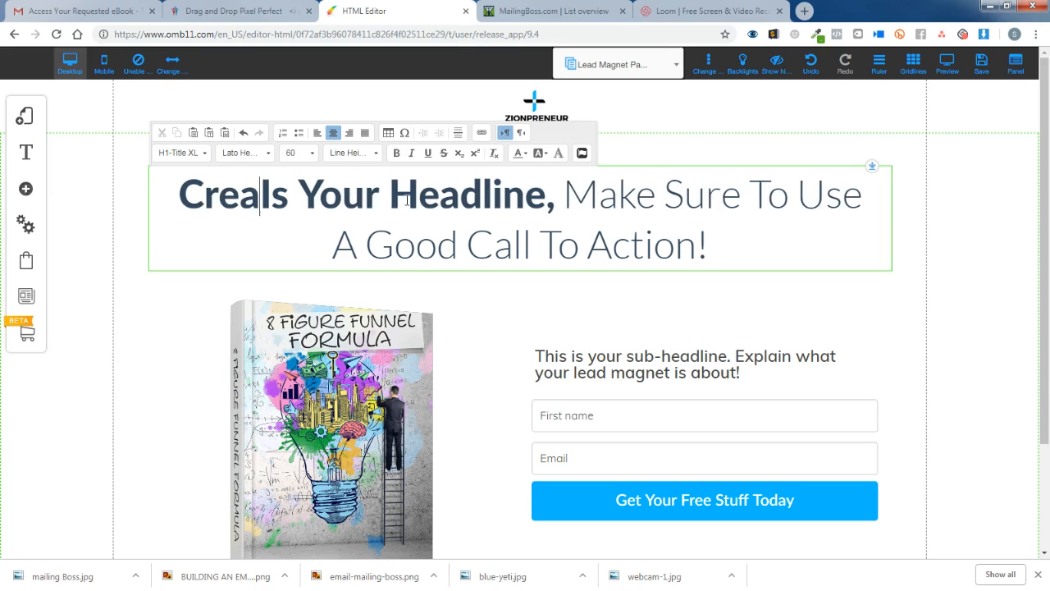
key("BackSpace")
key("BackSpace")
type("e YOur")
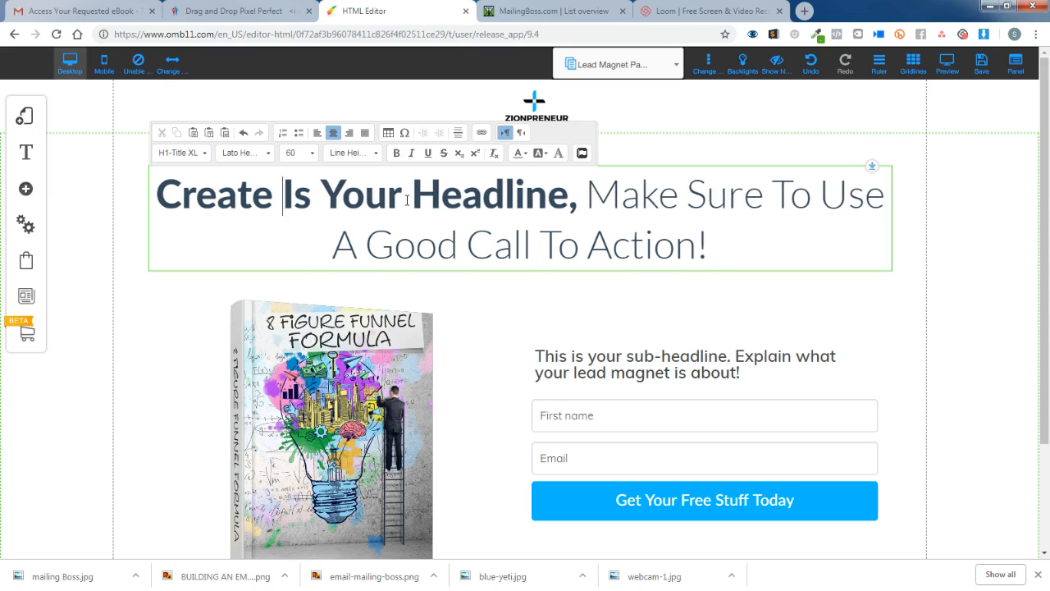
key("BackSpace")
key("BackSpace")
key("BackSpace")
key("BackSpace")
type("our O")
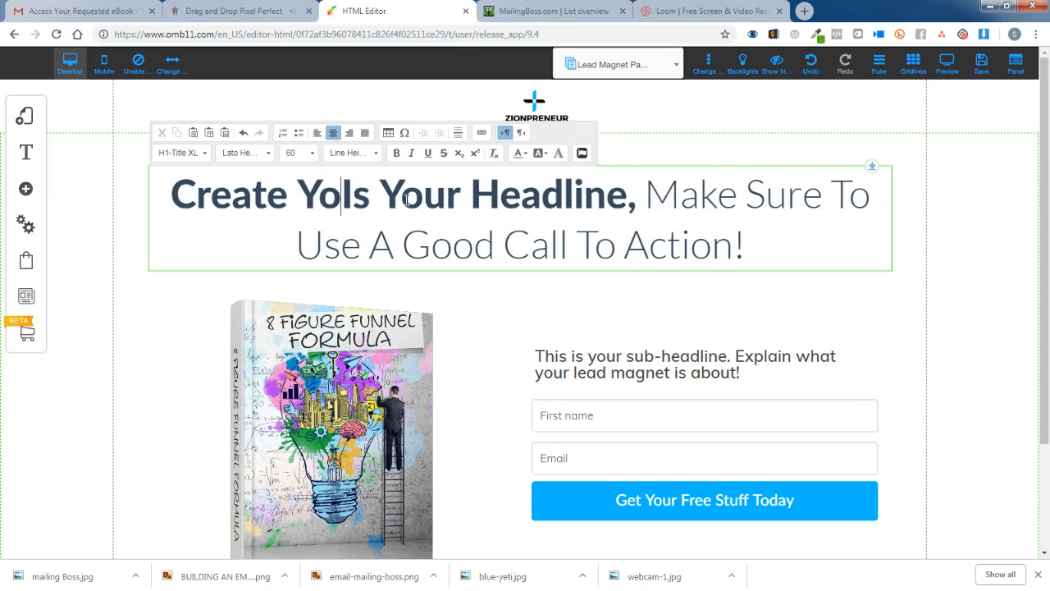
type("wn")
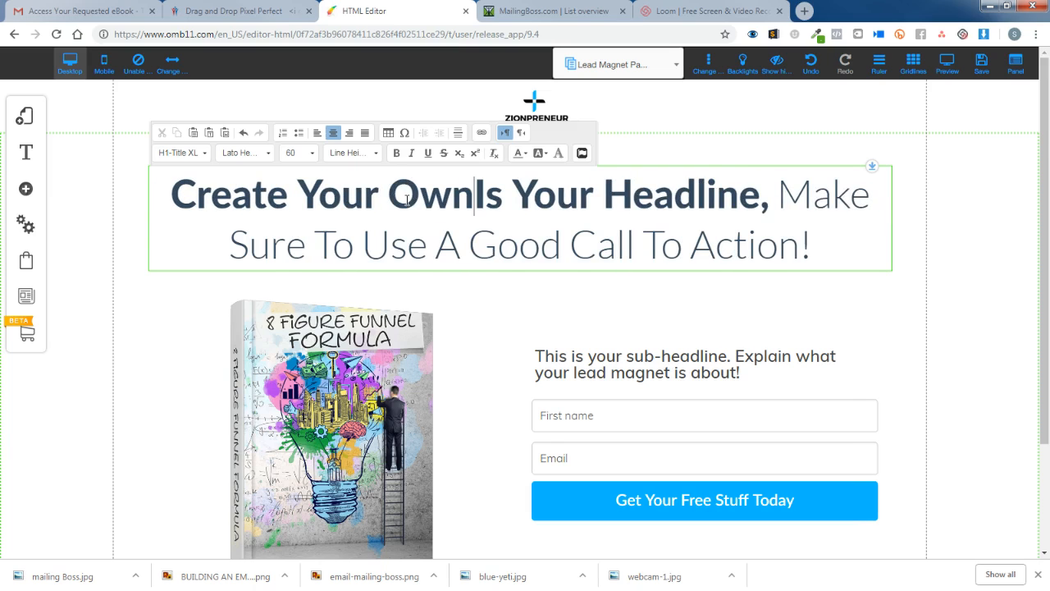
type(" 8 Figur")
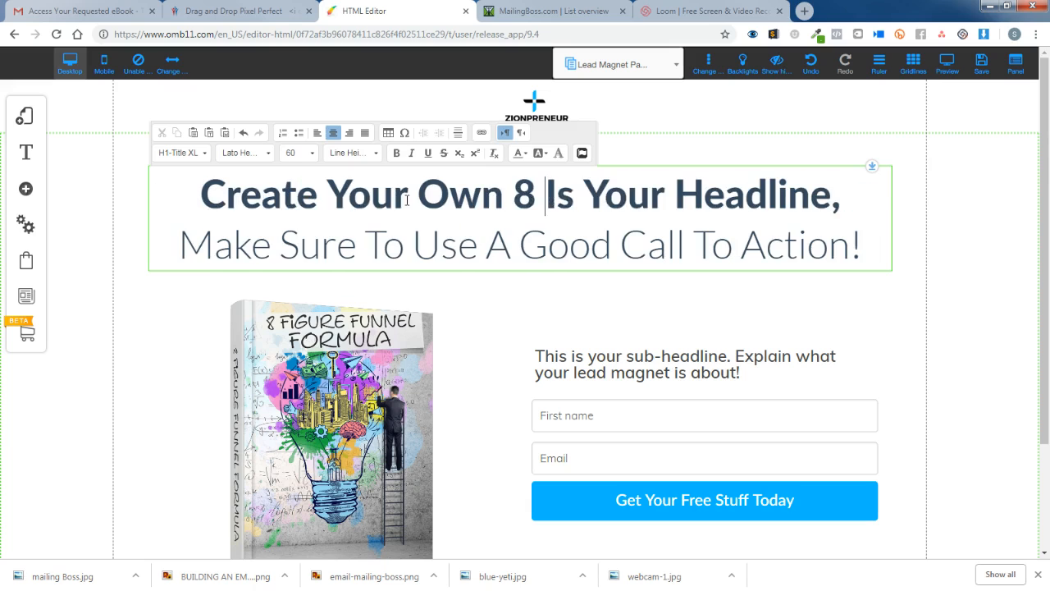
type("e Funnel")
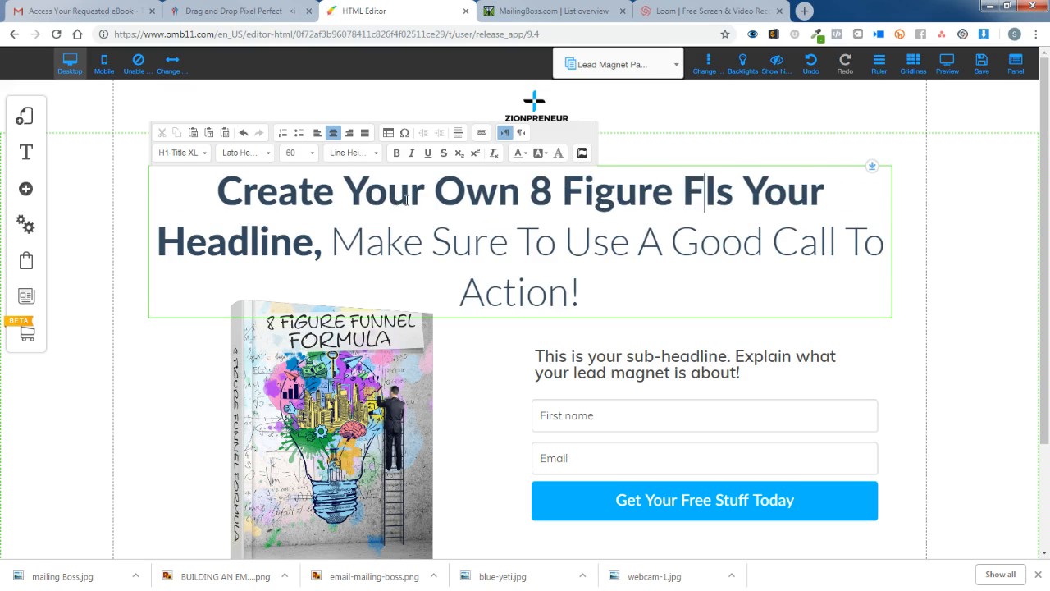
type("l")
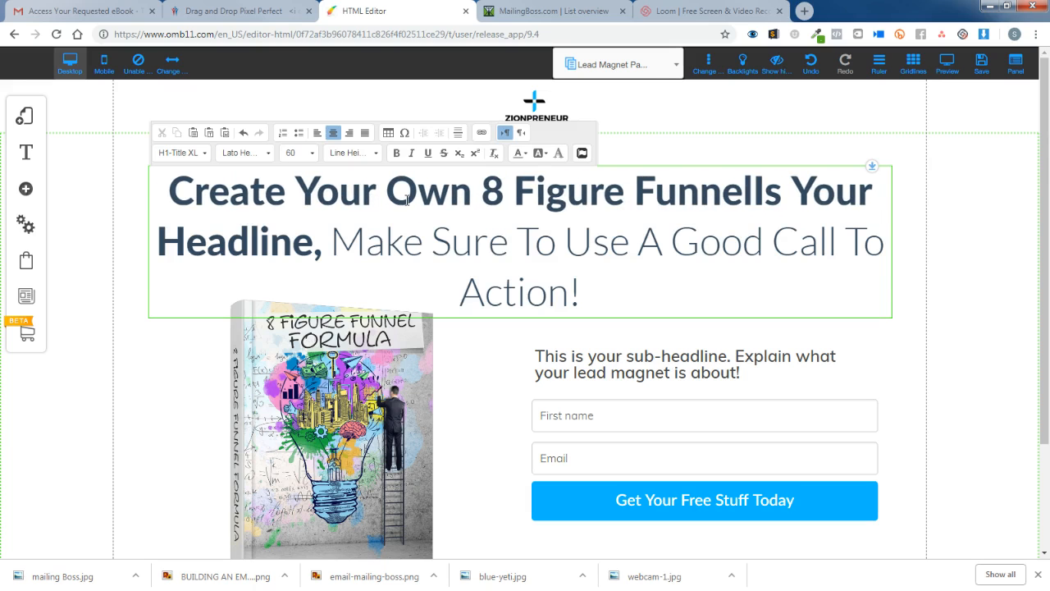
key("BackSpace")
type(", Get Ou")
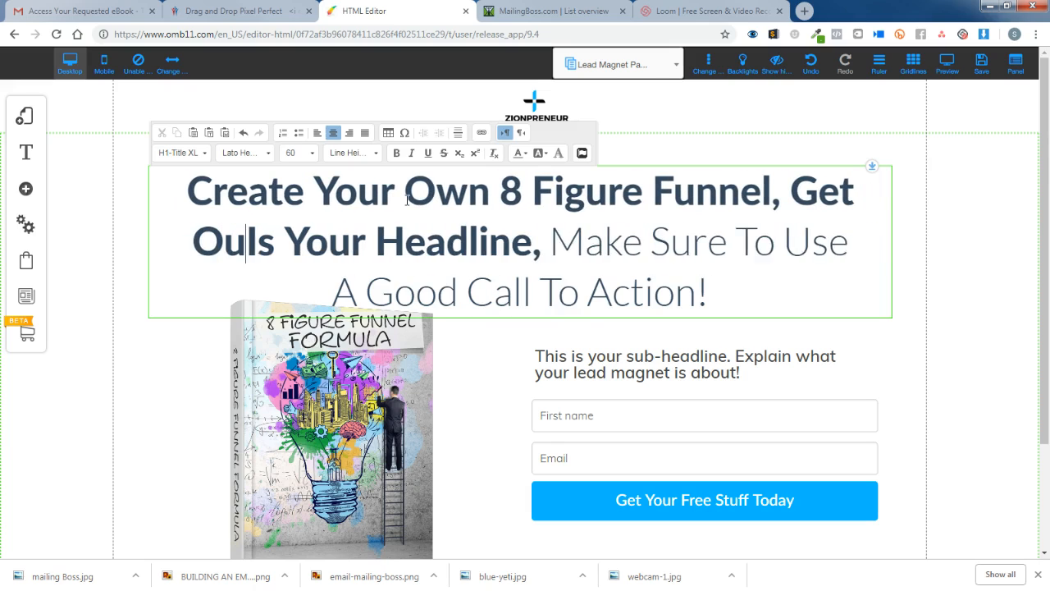
type("r New")
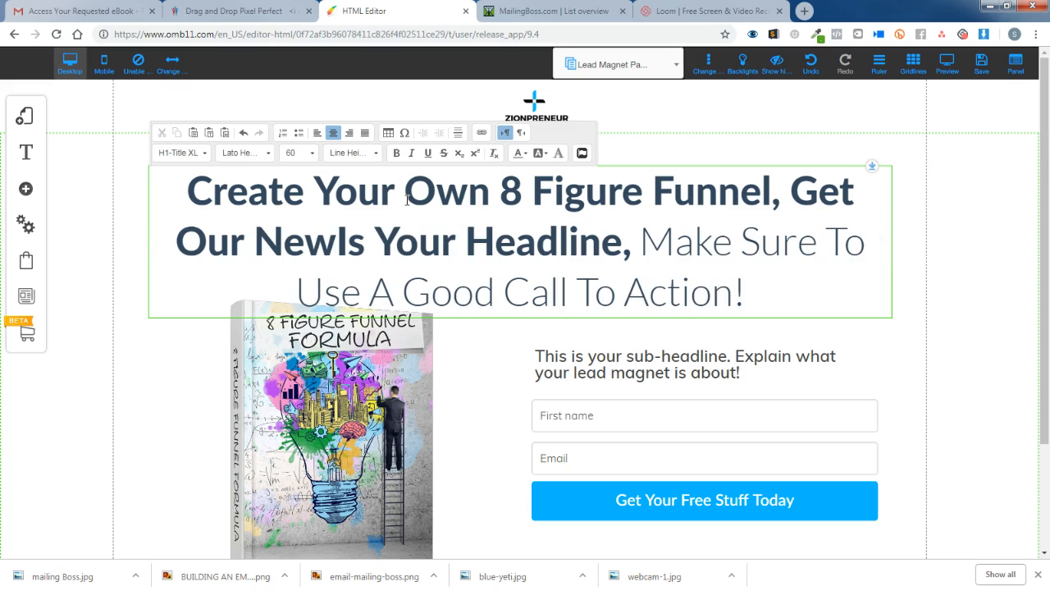
type(" Book Now")
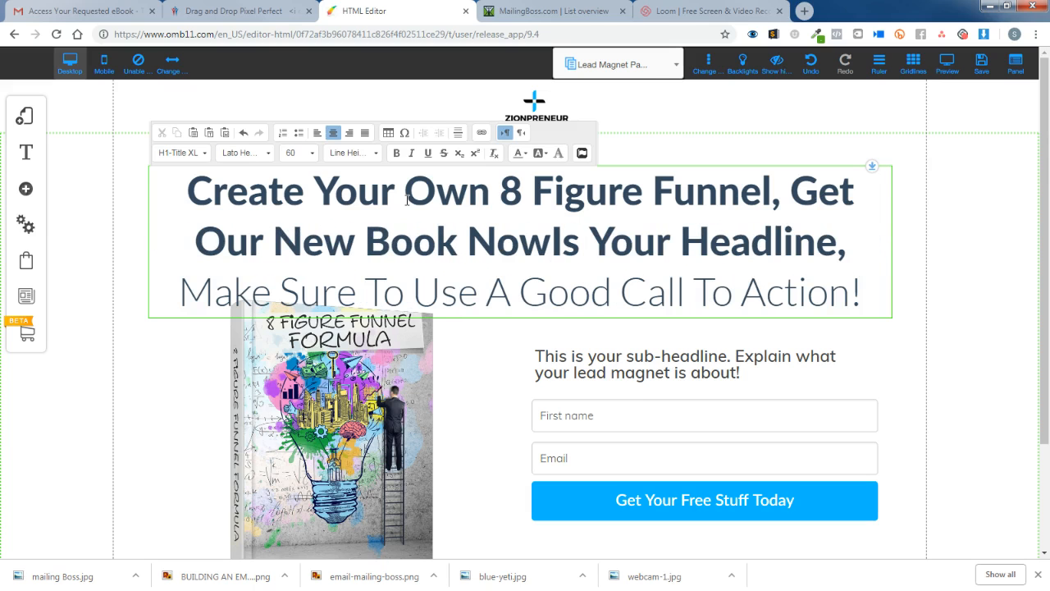
type(".")
Finish the headline with 'Step By Step Blueprint..', removing the leftover placeholder words.
key("Delete")
key("Delete")
key("Delete")
key("Delete")
key("Delete")
key("Delete")
key("Delete")
key("Delete")
key("Delete")
key("Delete")
key("Delete")
key("Delete")
key("Delete")
key("Delete")
key("Delete")
key("Delete")
key("Delete")
key("Delete")
key("Delete")
key("Delete")
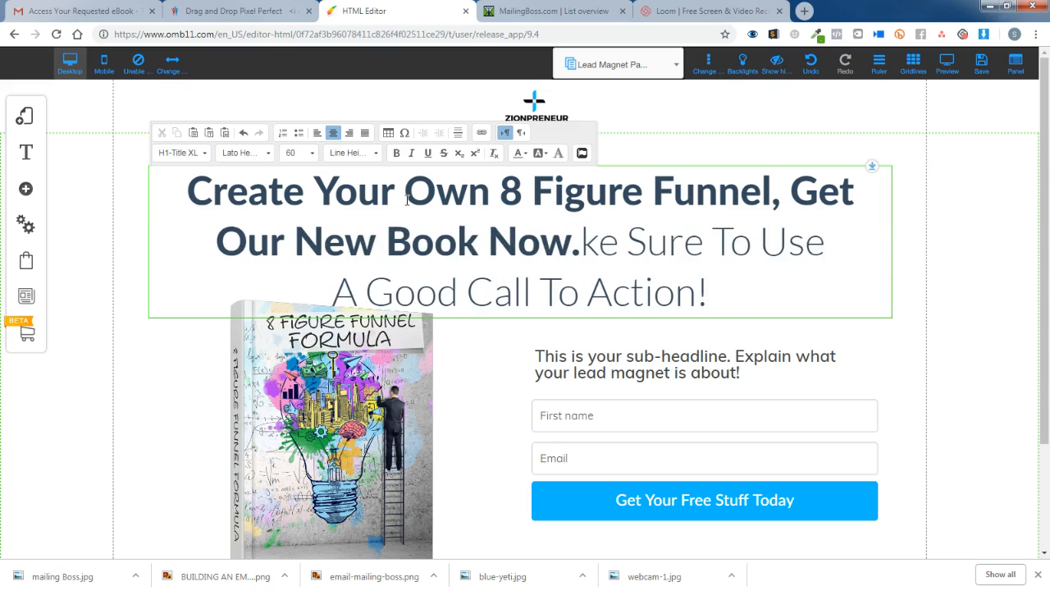
key("Delete")
key("Delete")
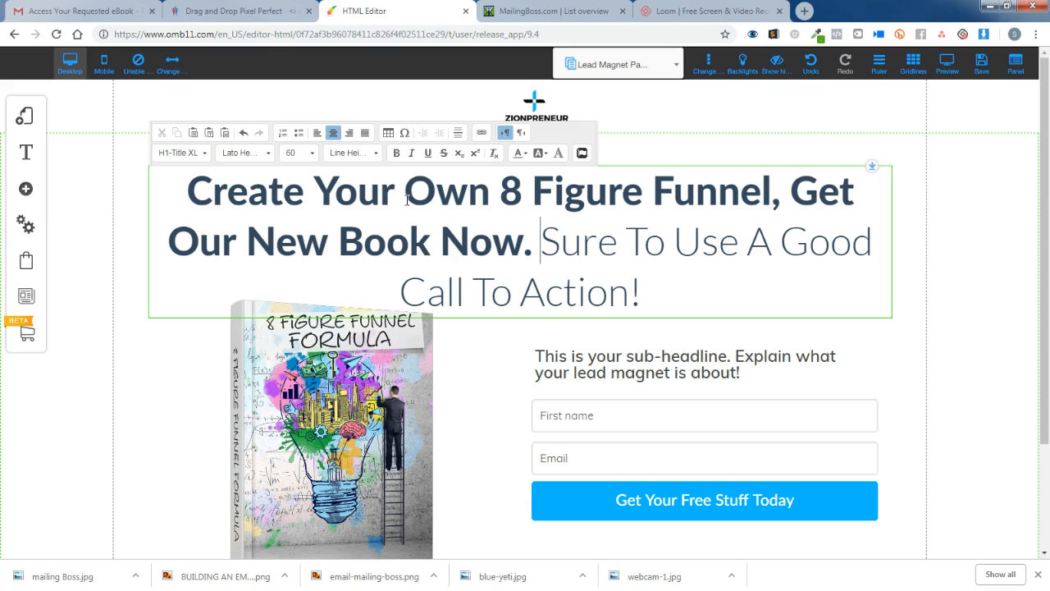
type("tep")
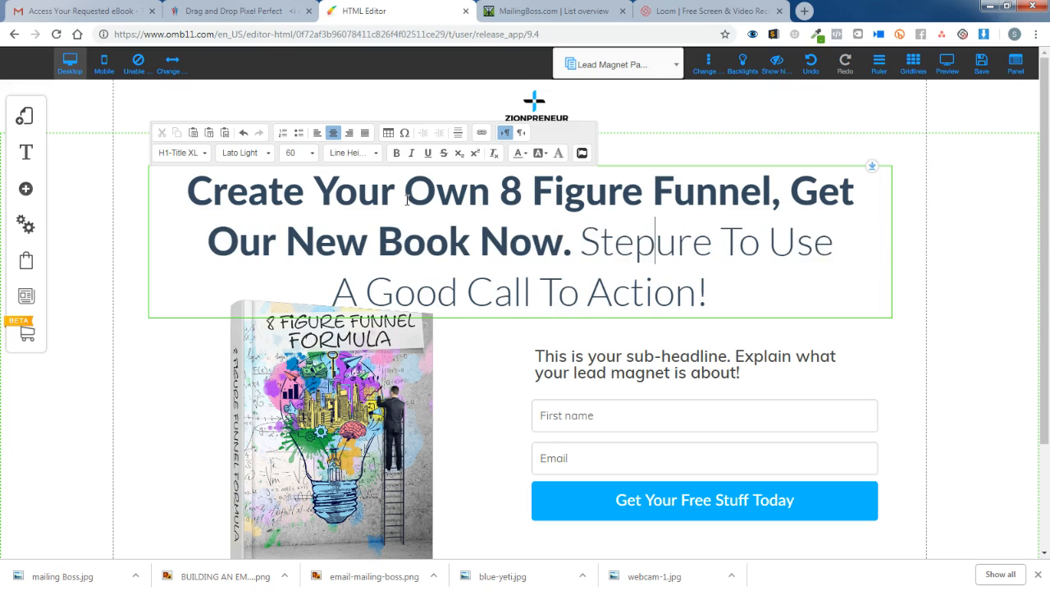
type(" by")
key("BackSpace")
key("BackSpace")
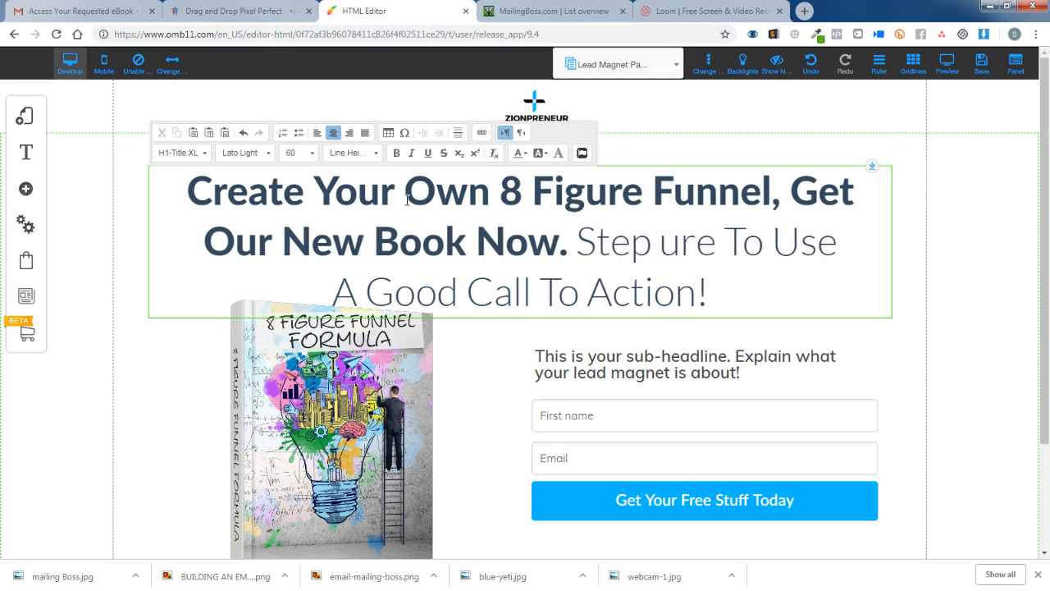
type("By Ste")
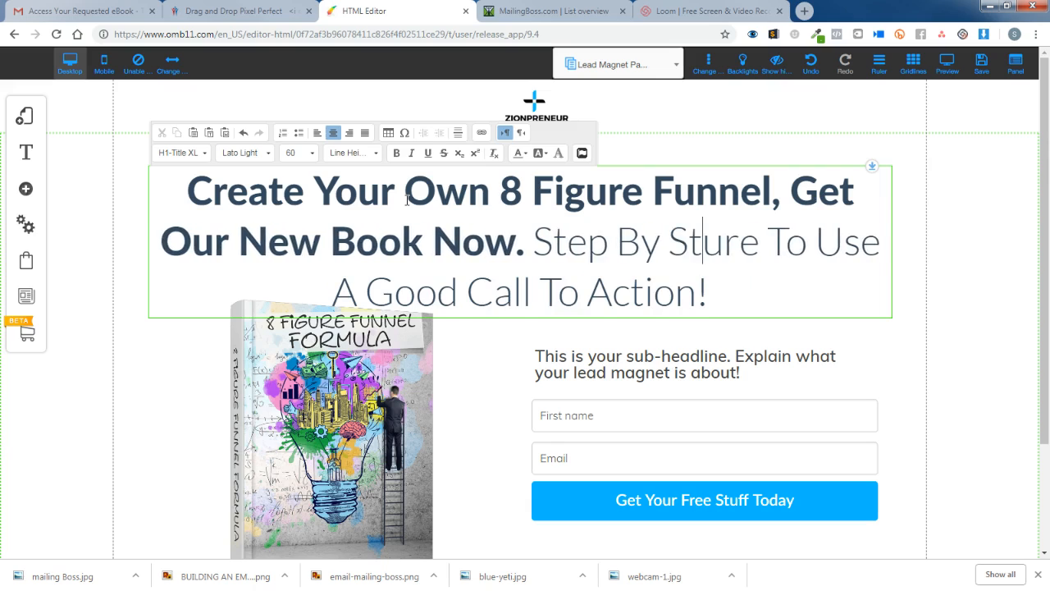
type("p")
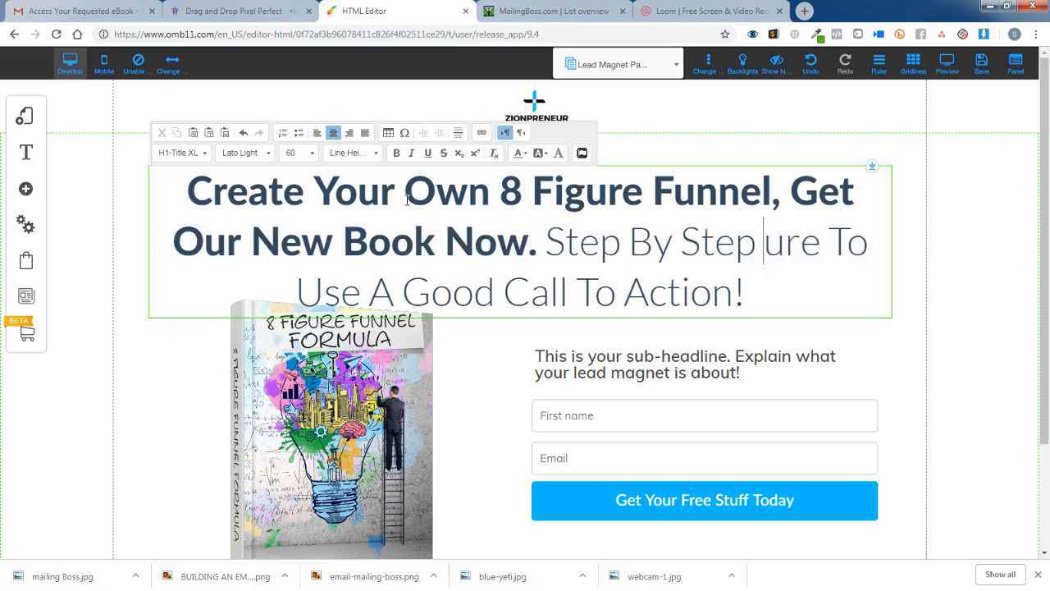
type(" Blu")
type("eprint")
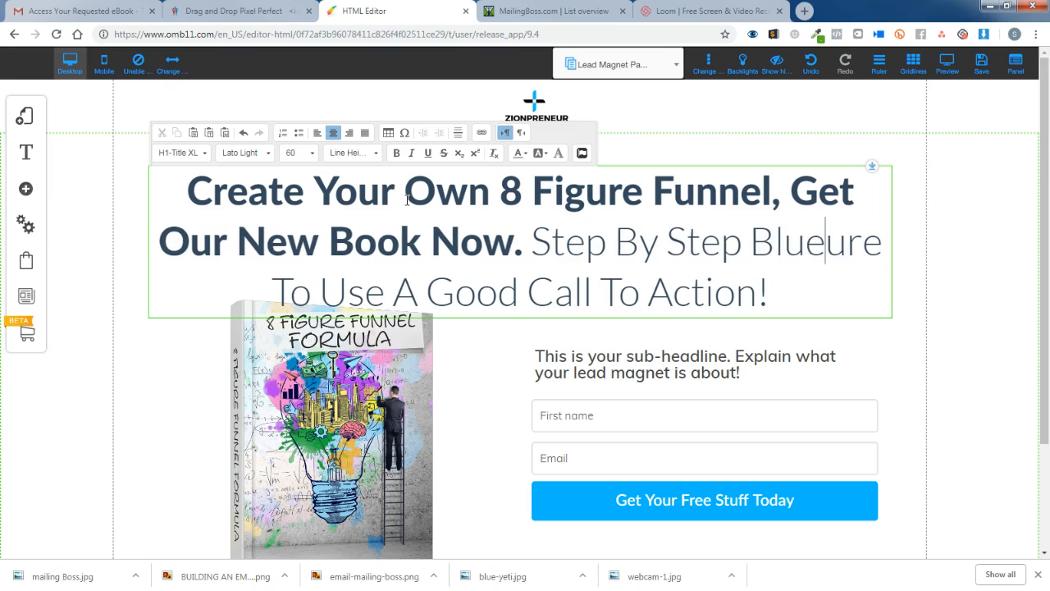
key("Delete")
key("Delete")
key("Delete")
key("Delete")
key("Delete")
key("Delete")
key("Delete")
key("Delete")
key("Delete")
key("Delete")
key("Delete")
key("Delete")
key("Delete")
key("Delete")
key("Delete")
key("Delete")
key("Delete")
key("Delete")
key("Delete")
key("Delete")
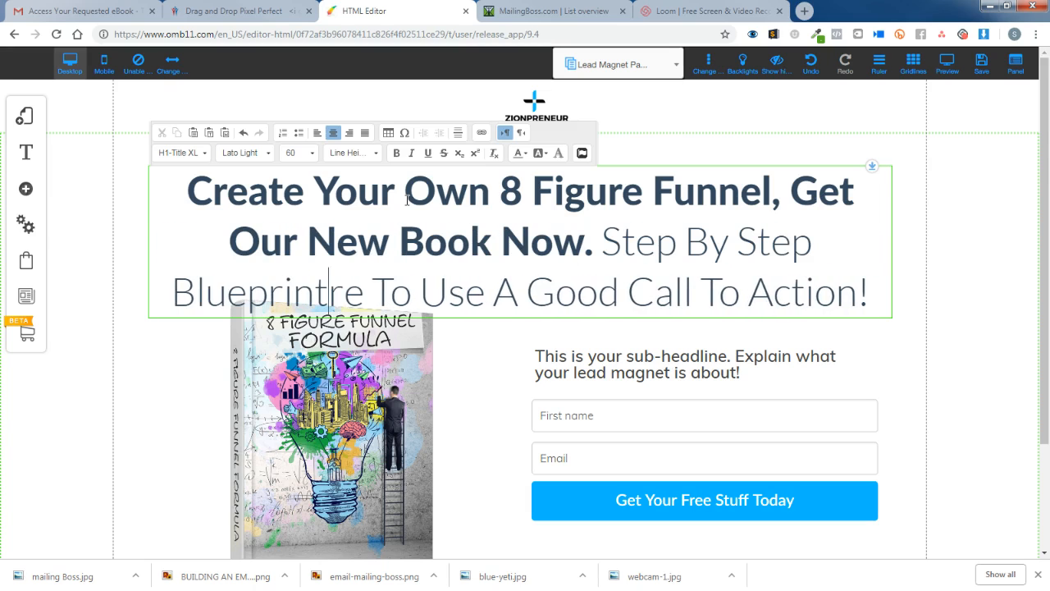
key("Delete")
key("Delete")
key("Delete")
key("Delete")
key("Delete")
key("Delete")
key("Delete")
key("Delete")
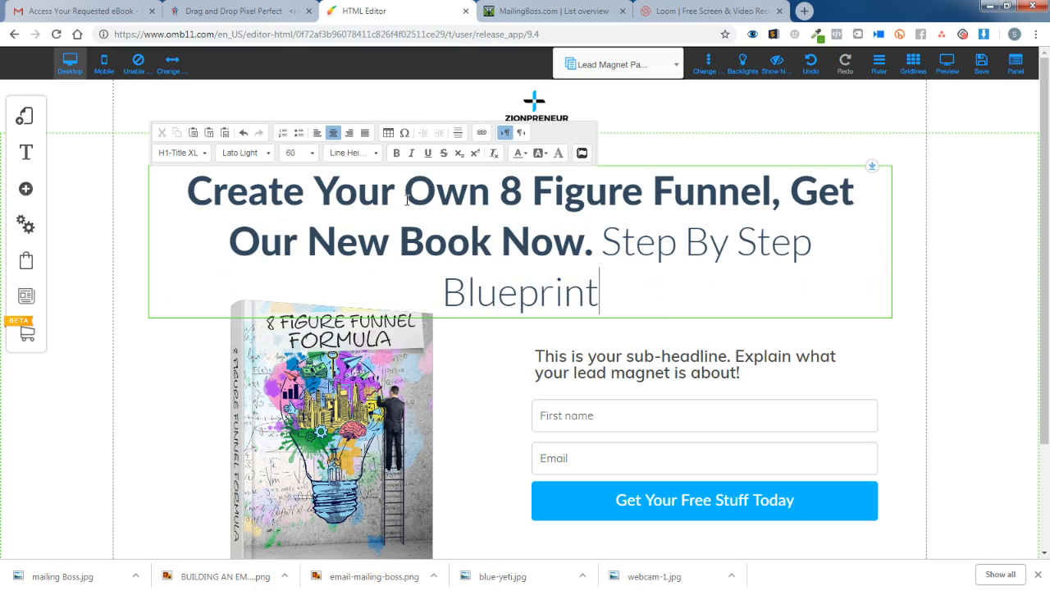
type("..")
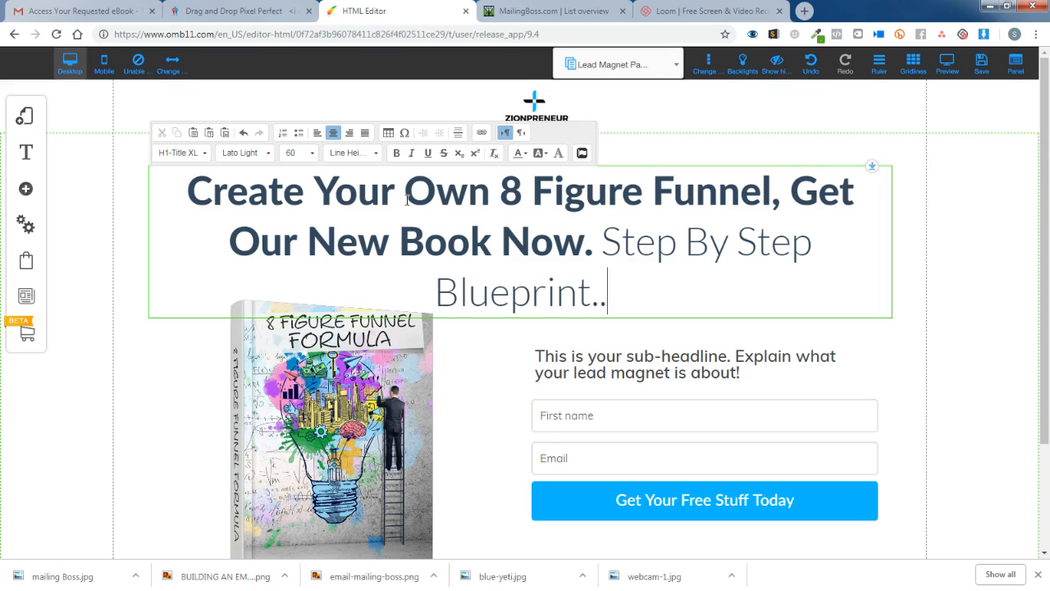
left_click(988, 265)
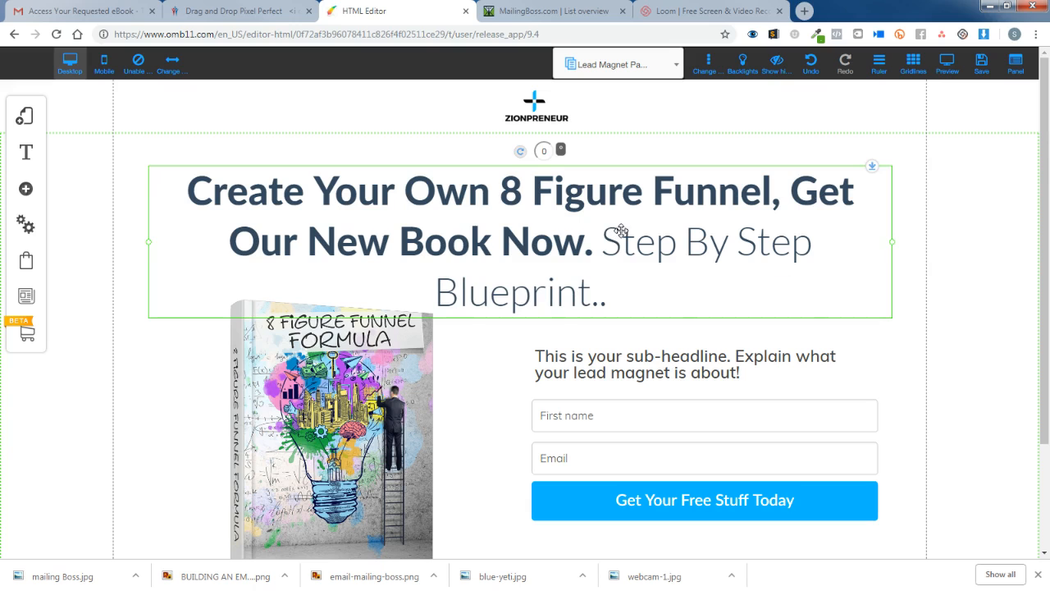
Nudge the headline up and colour '8 Figure Funnel, Get' with custom colour 00baff.
left_click_drag(607, 205, 611, 182)
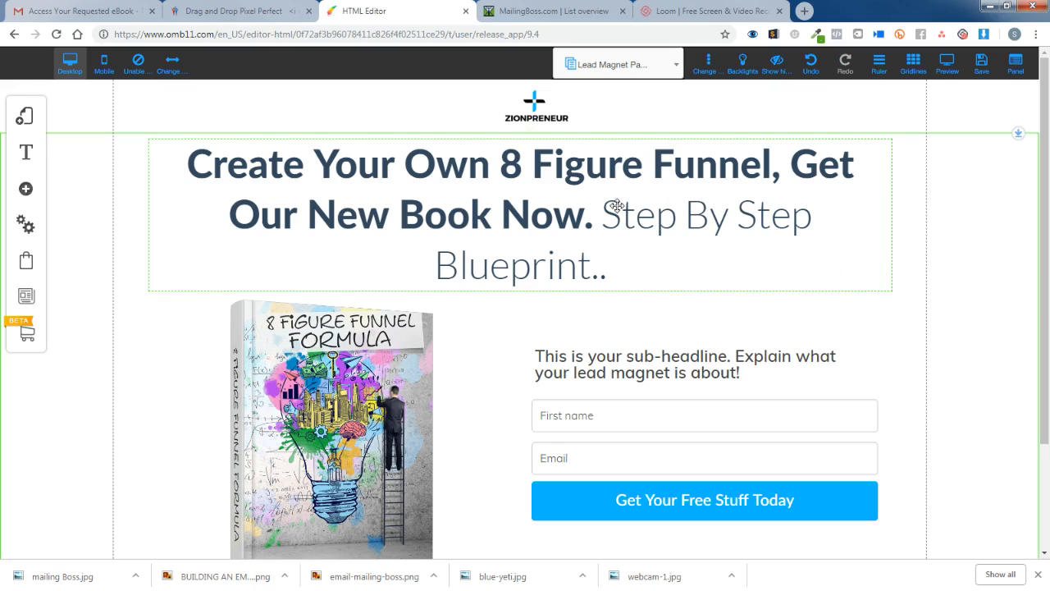
left_click(530, 164)
left_click(518, 163)
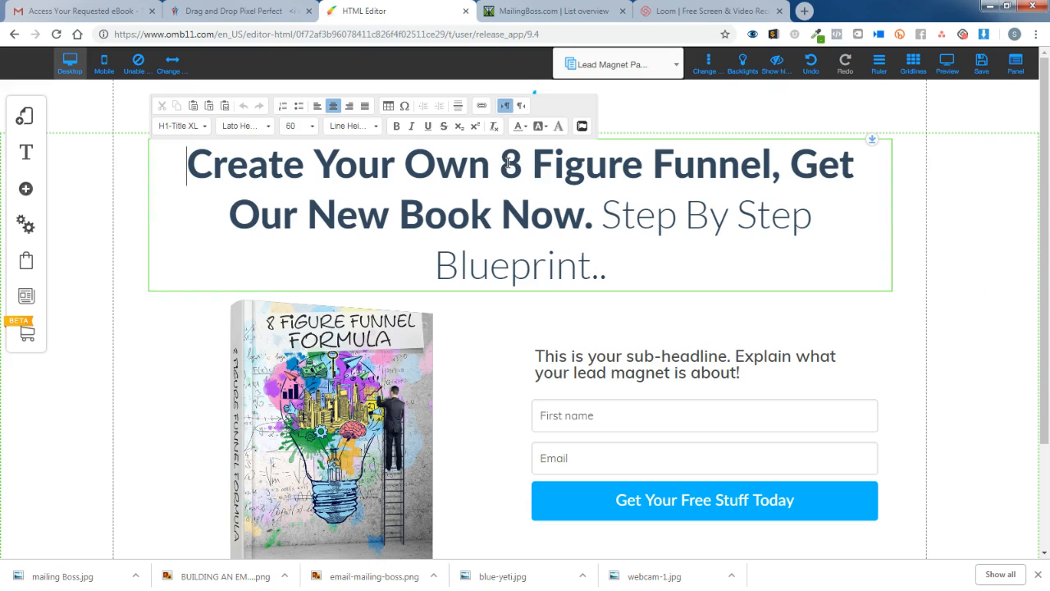
left_click_drag(501, 164, 851, 174)
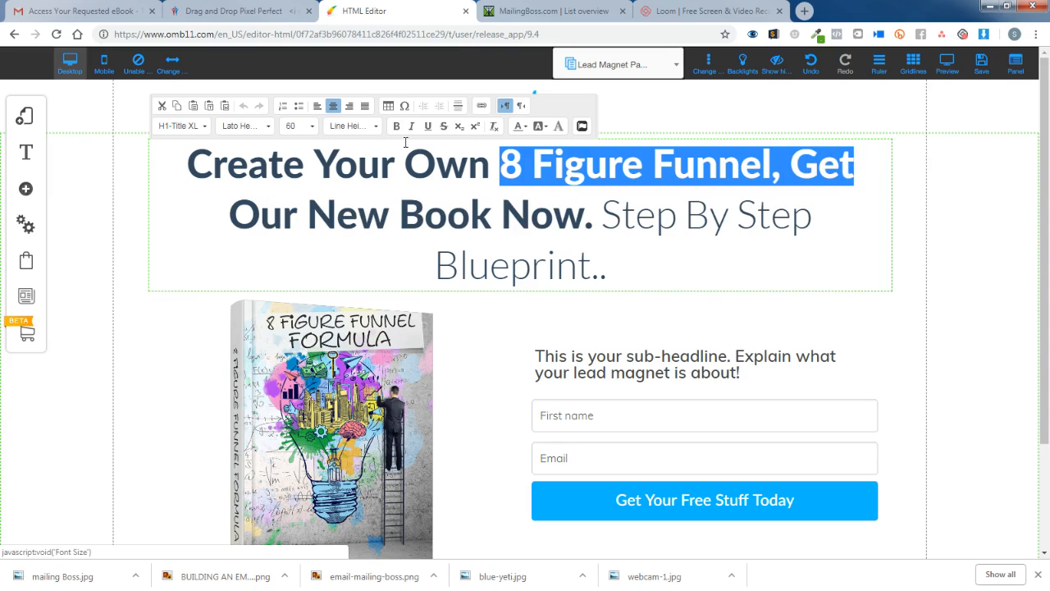
left_click(522, 126)
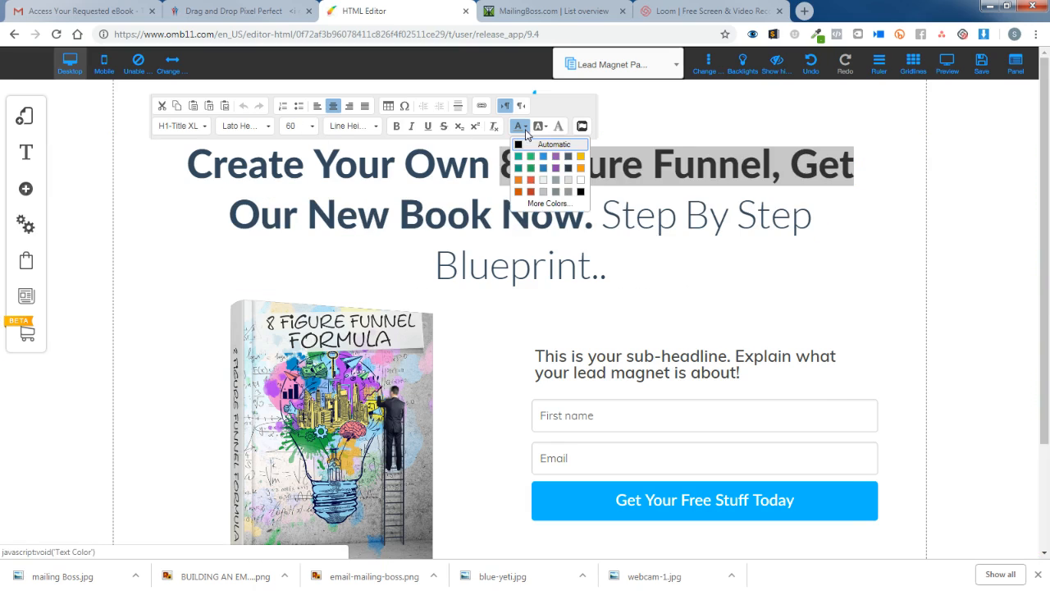
left_click(563, 202)
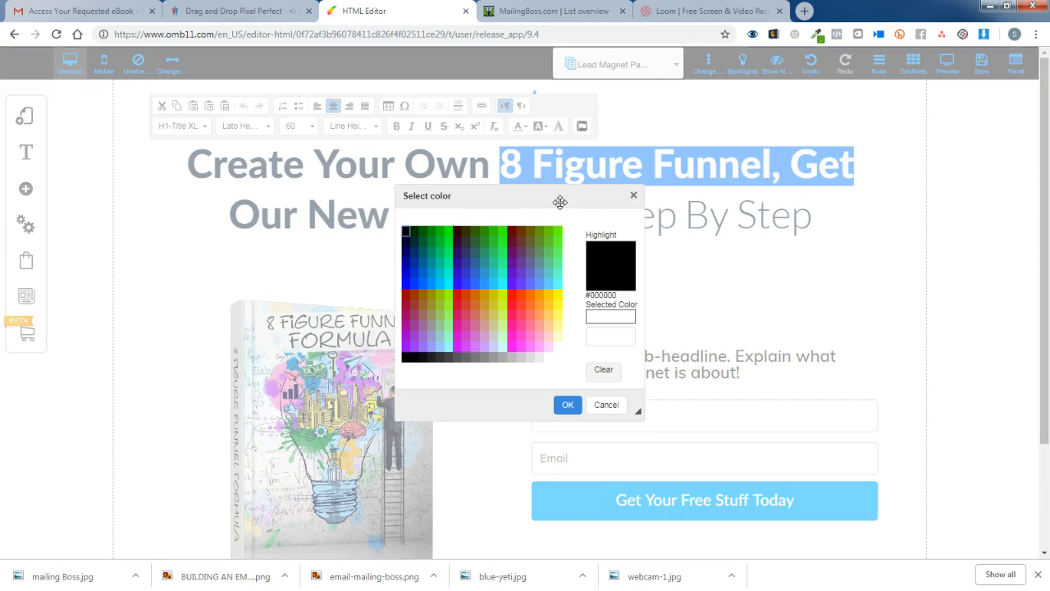
left_click(607, 318)
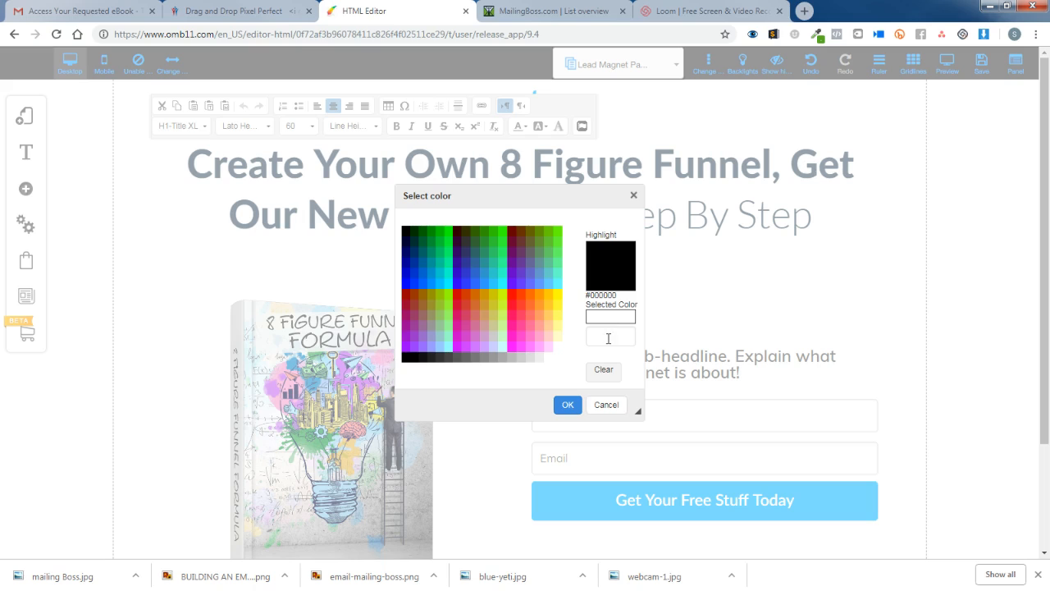
left_click(608, 338)
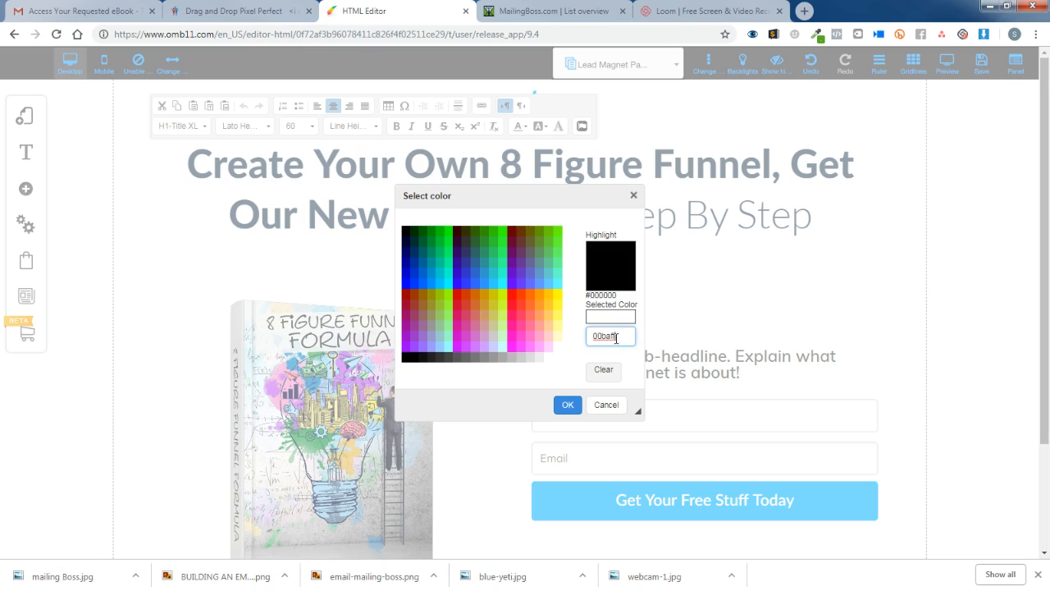
left_click(636, 350)
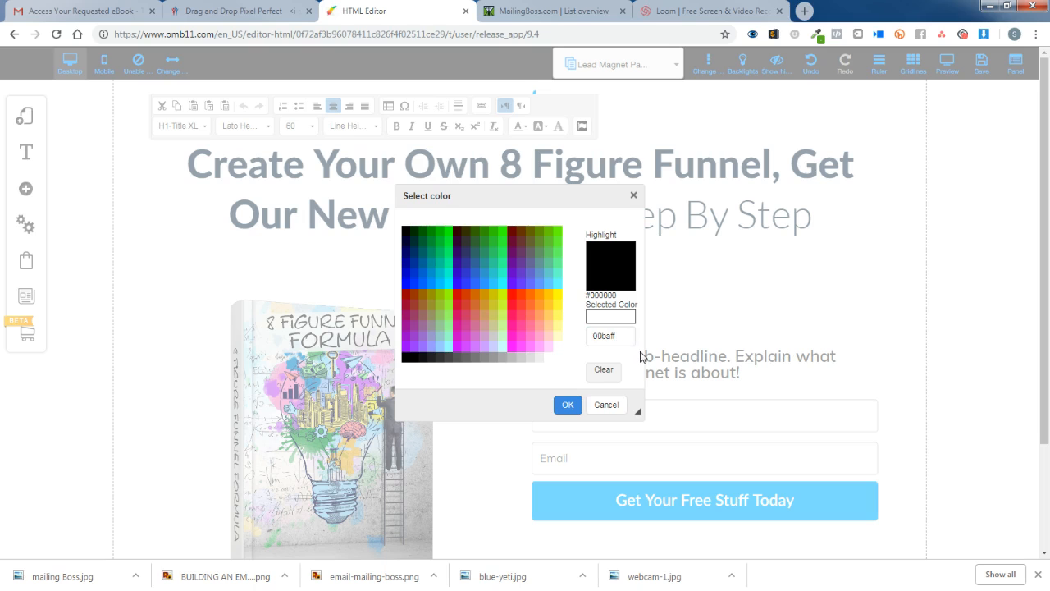
left_click(568, 405)
left_click(783, 274)
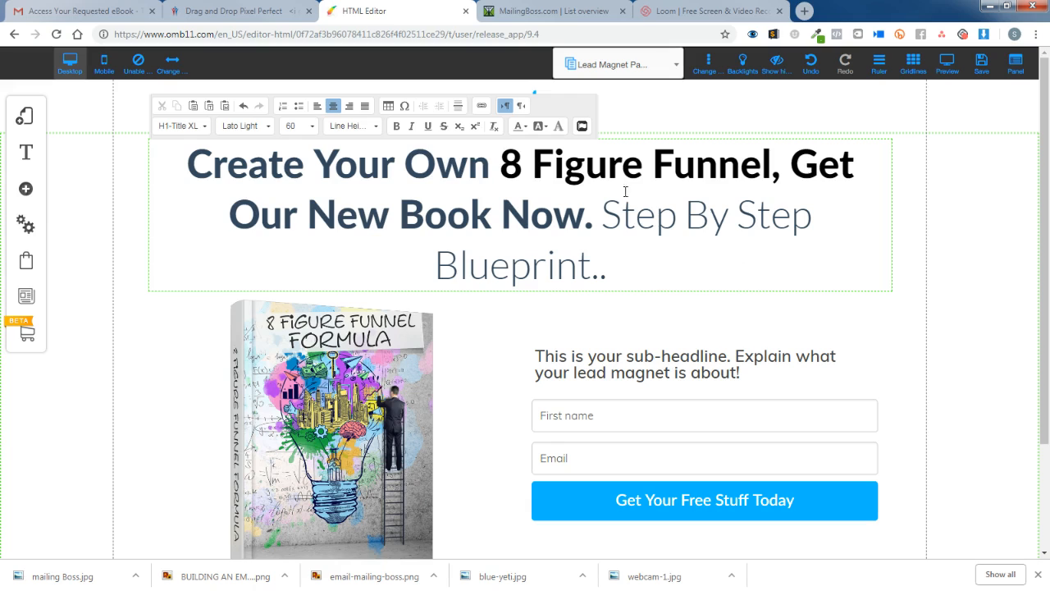
Reset '8 Figure Funnel, Get' back to the automatic text colour.
left_click_drag(509, 160, 853, 164)
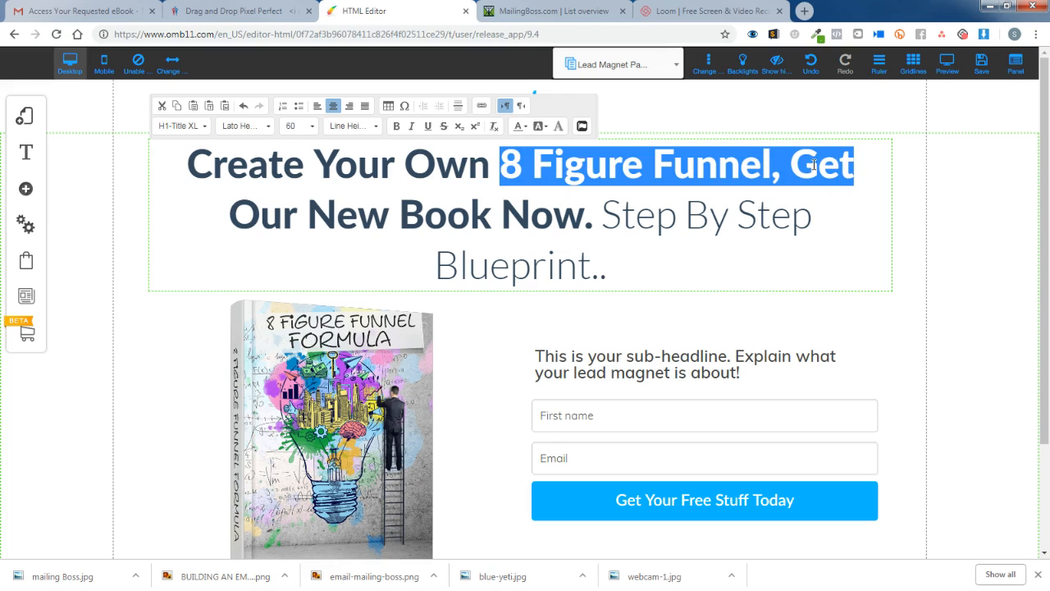
left_click(522, 125)
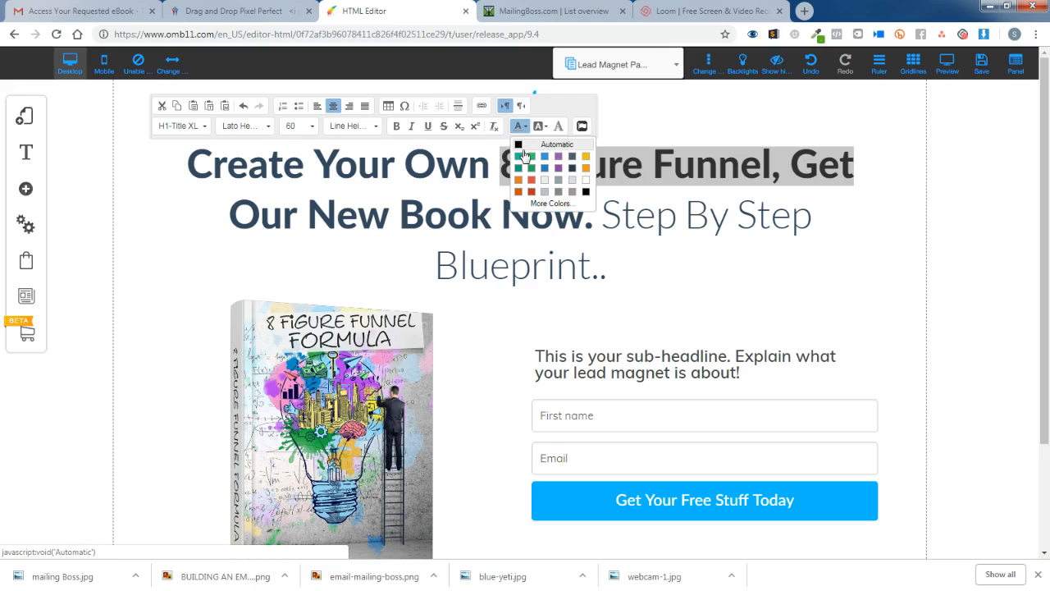
left_click(674, 164)
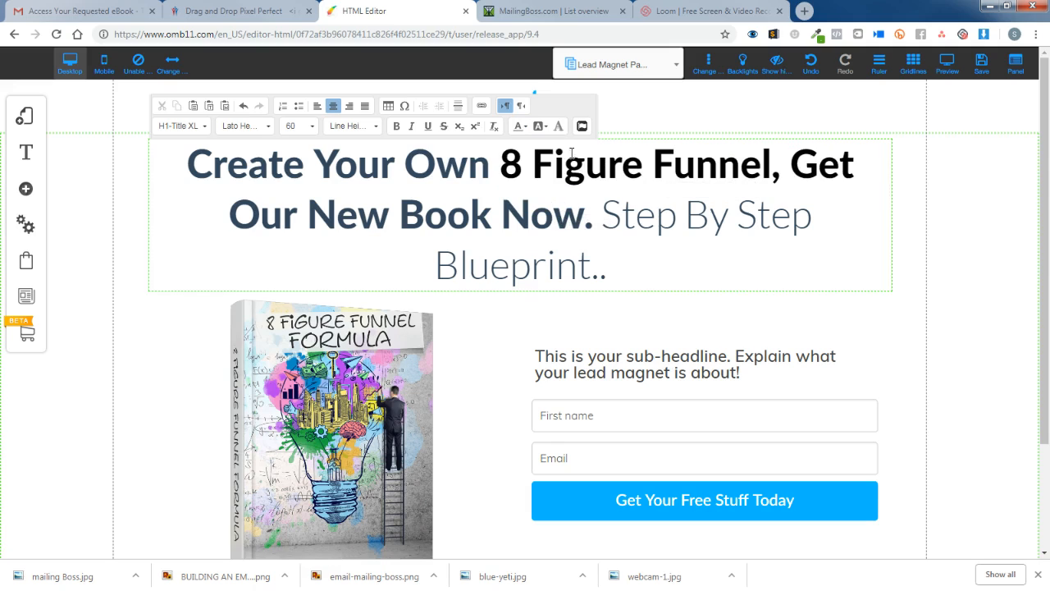
Reapply custom colour 00baff to '8 Figure Funnel, Get' through More Colors.
left_click_drag(499, 164, 868, 170)
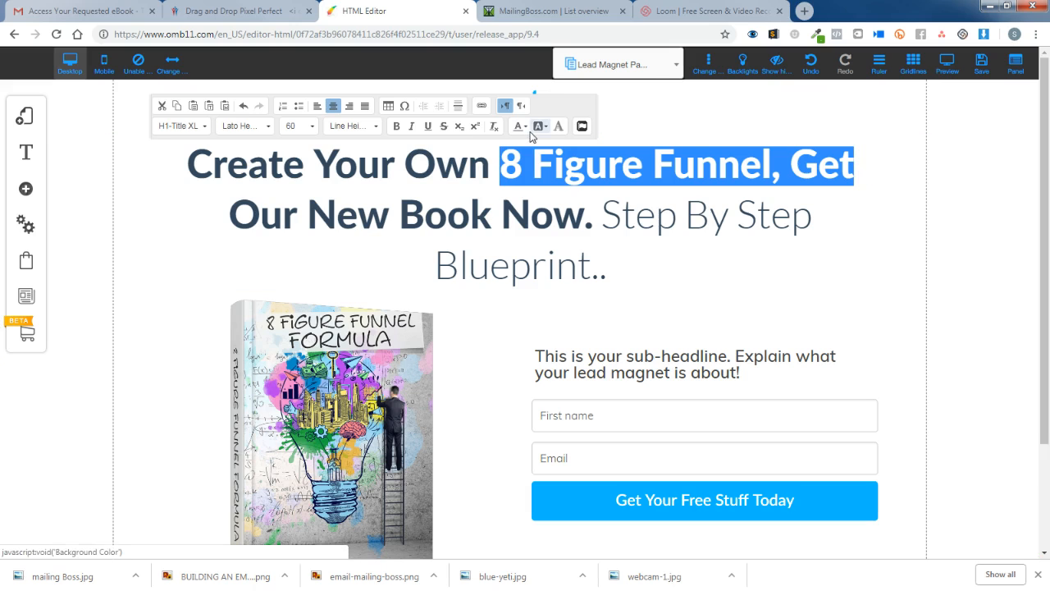
left_click(526, 128)
left_click(550, 203)
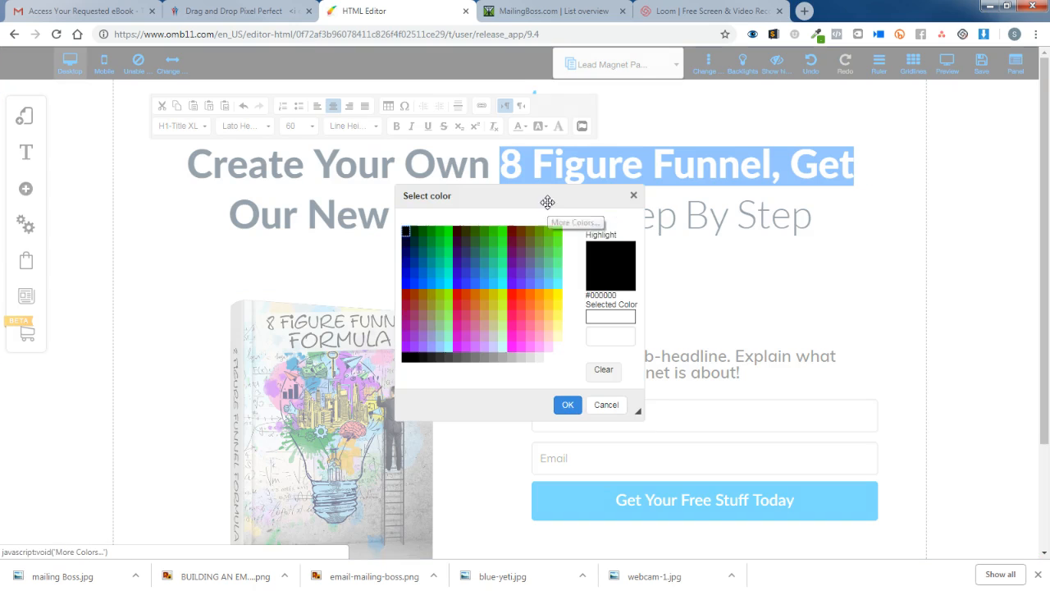
left_click(613, 336)
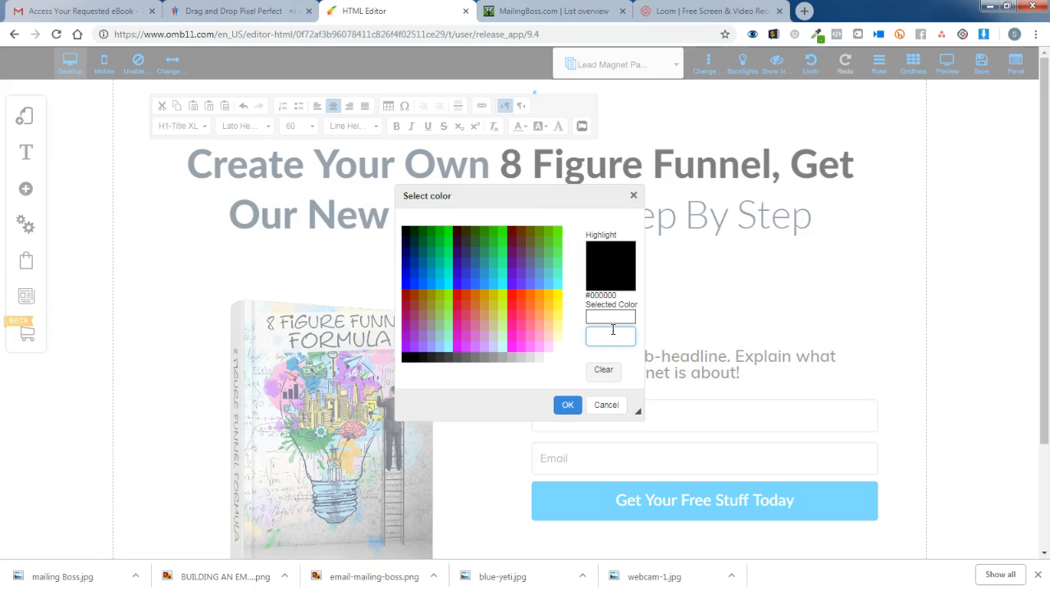
type("00baff")
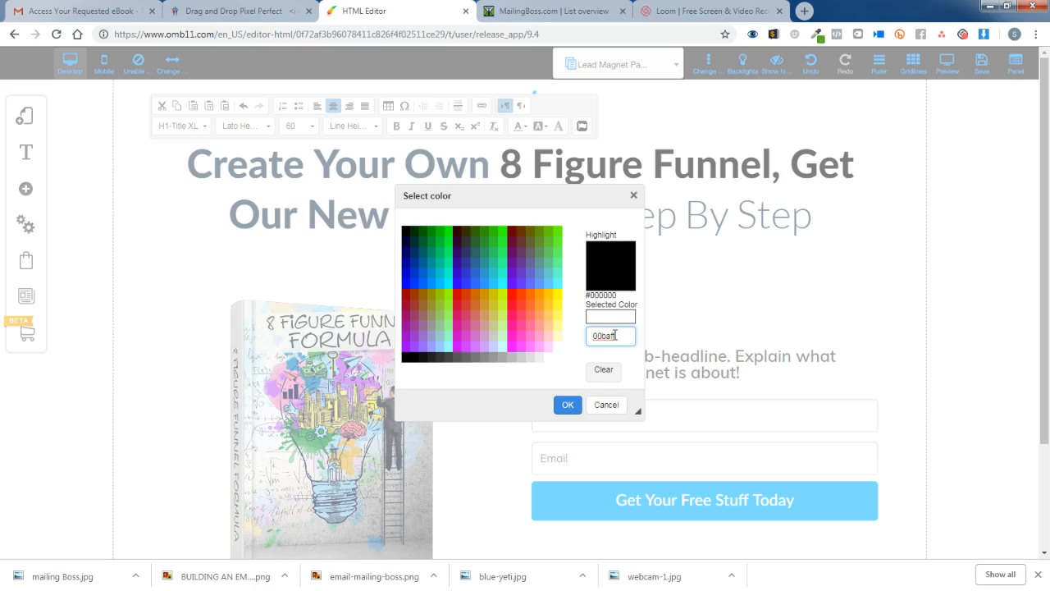
double_click(614, 335)
left_click(628, 335)
left_click(625, 320)
left_click(574, 405)
left_click(732, 271)
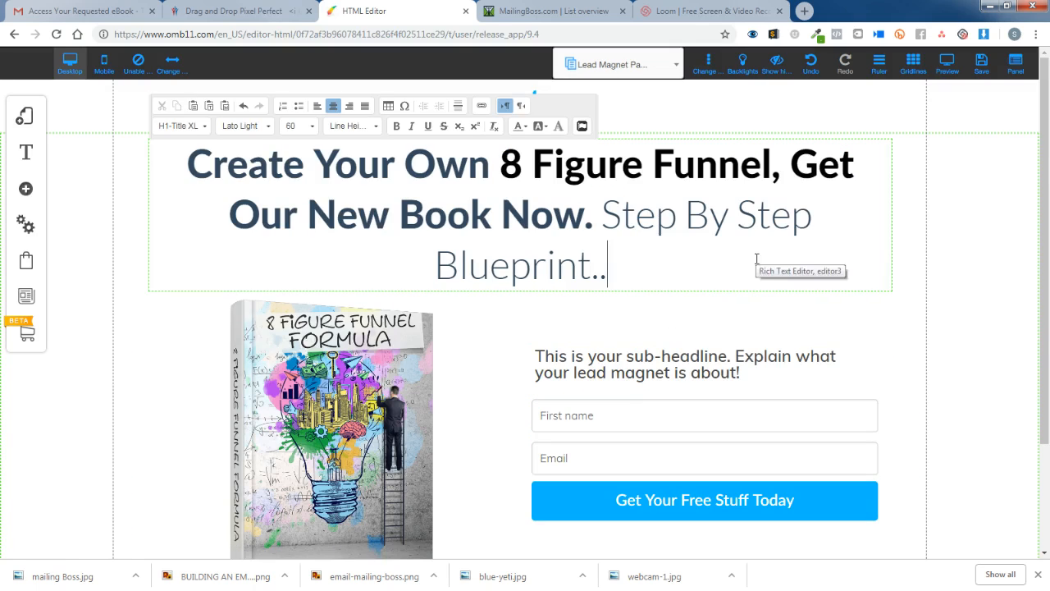
Give '8 Figure Funnel, Get' the bright blue custom colour once more.
left_click_drag(510, 162, 865, 171)
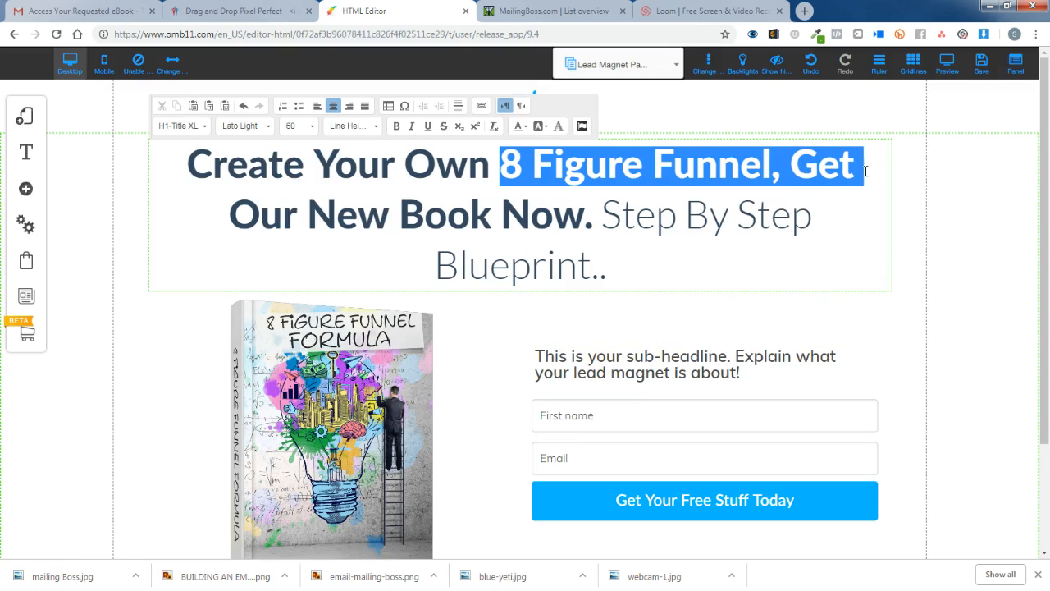
left_click(523, 126)
left_click(550, 203)
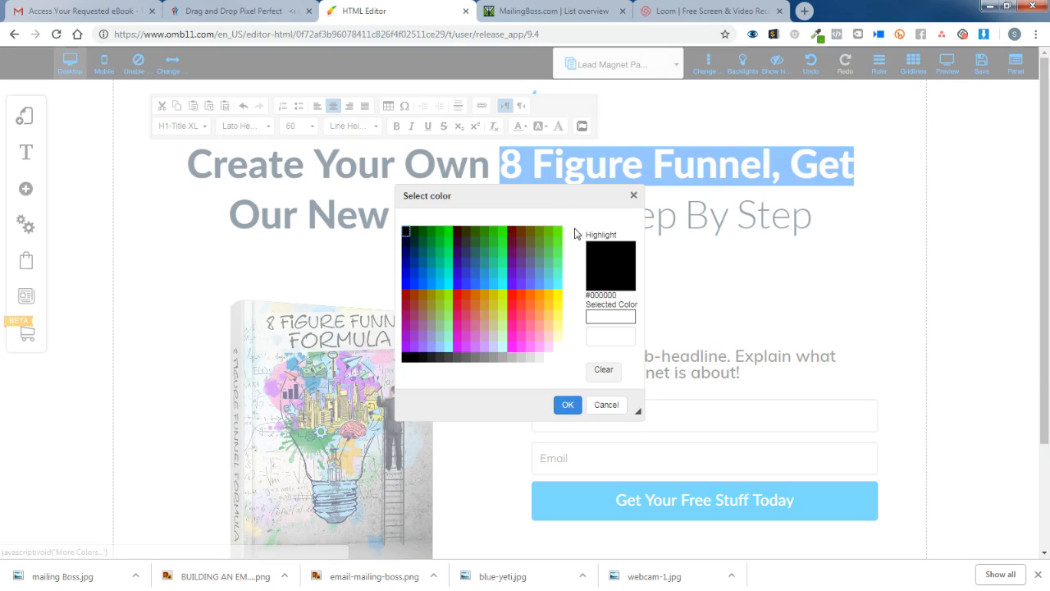
left_click(617, 330)
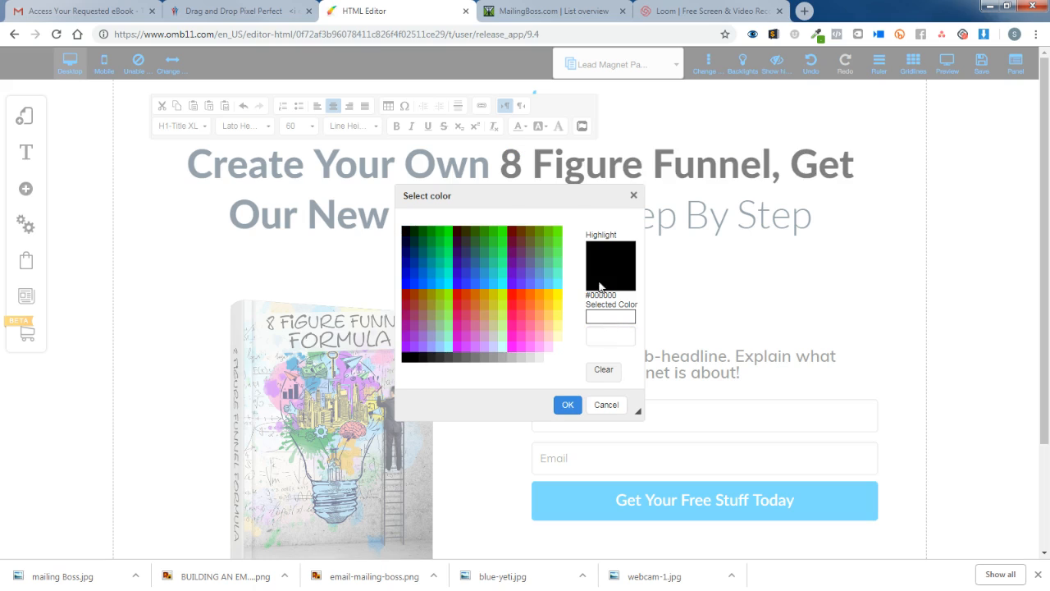
left_click(521, 305)
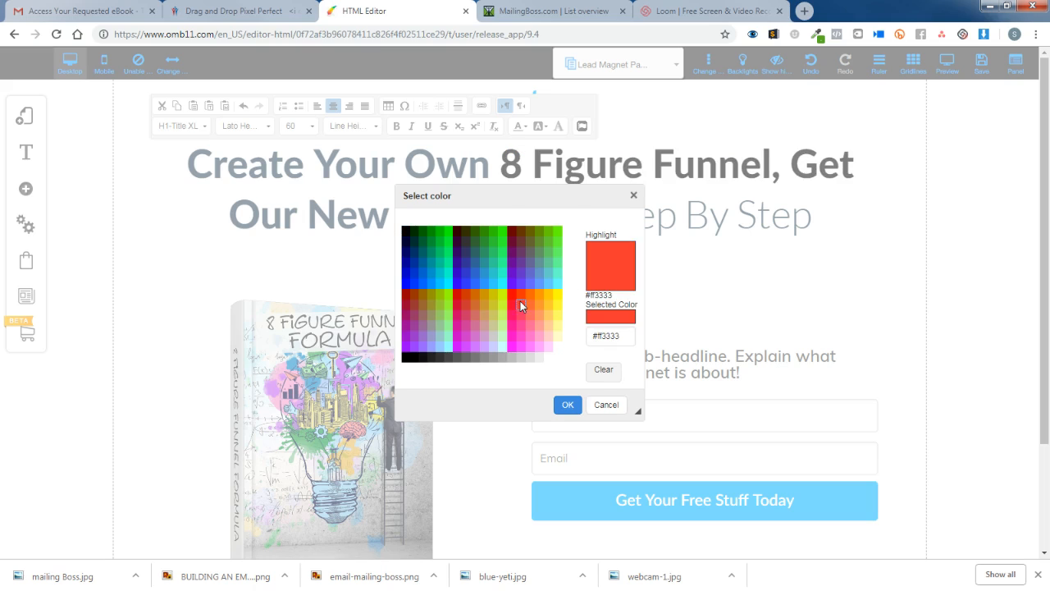
left_click(624, 335)
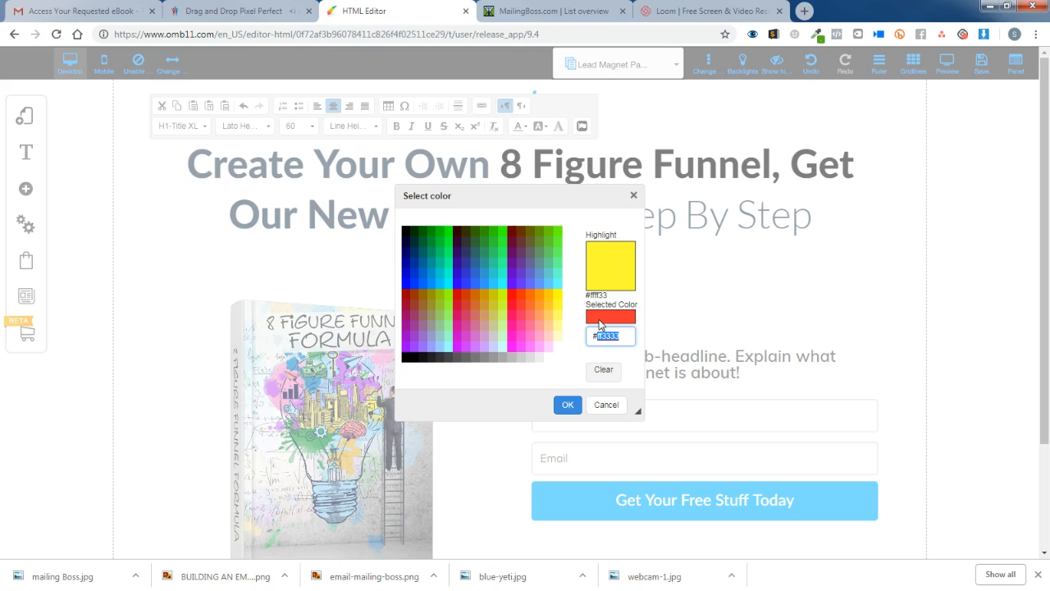
type("00baff")
left_click(641, 348)
left_click(568, 404)
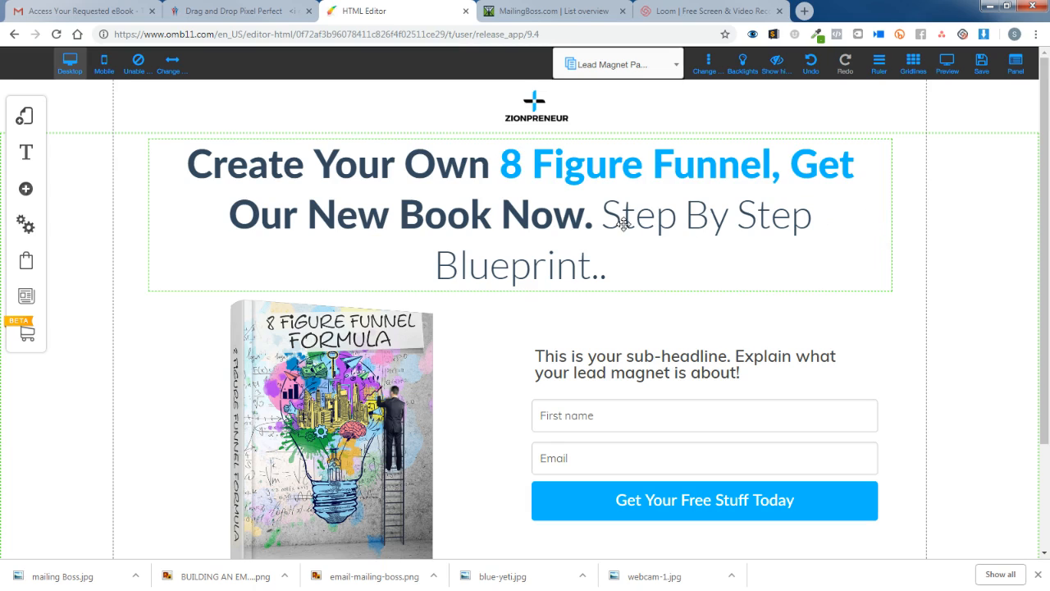
Colour the whole headline from 'Create' through 'Now.' #00baff and finish editing.
left_click(498, 210)
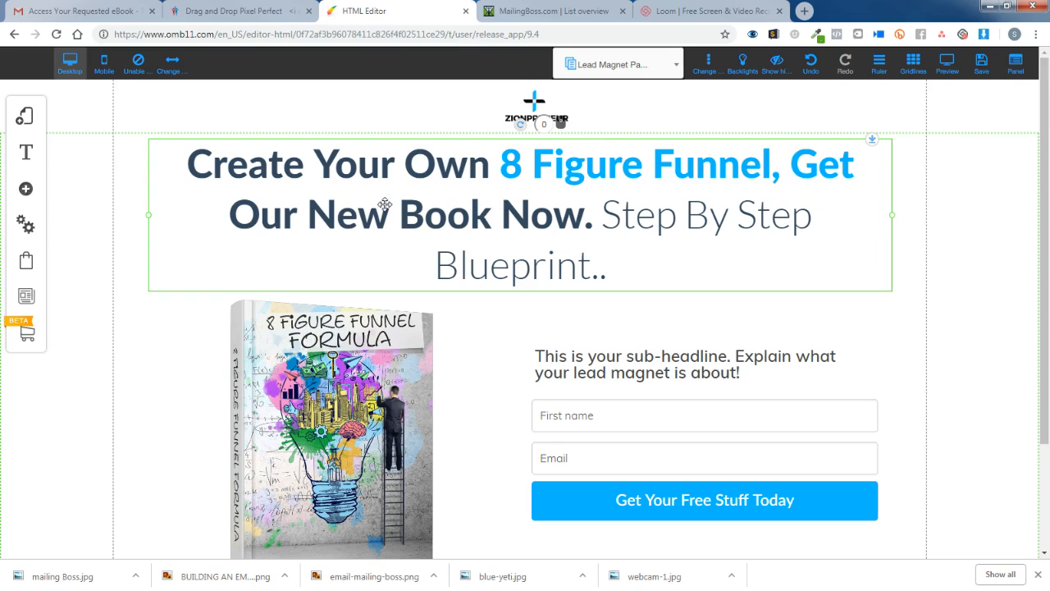
left_click(306, 208)
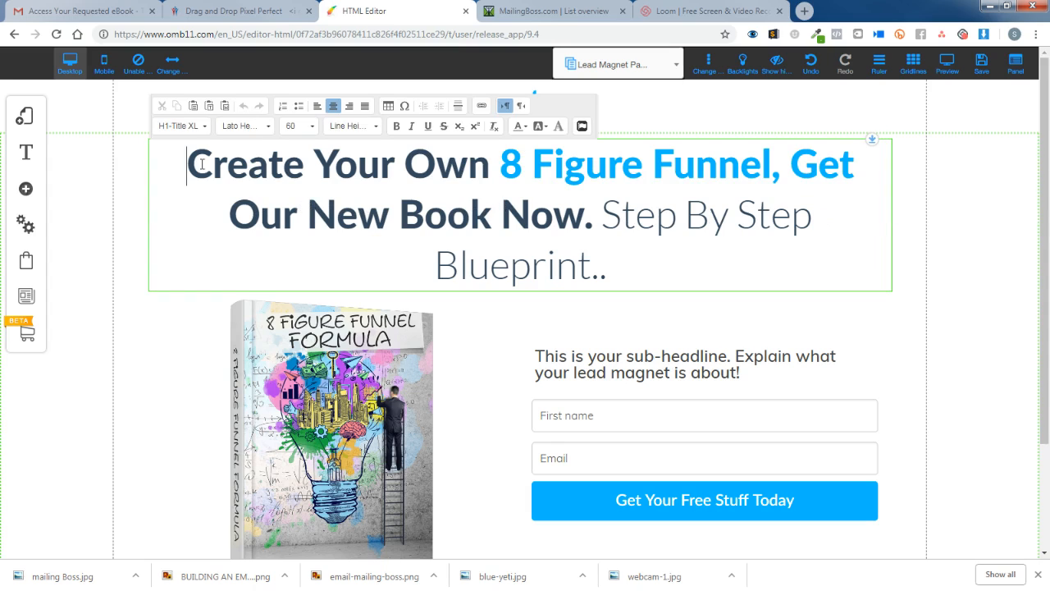
left_click_drag(188, 162, 593, 225)
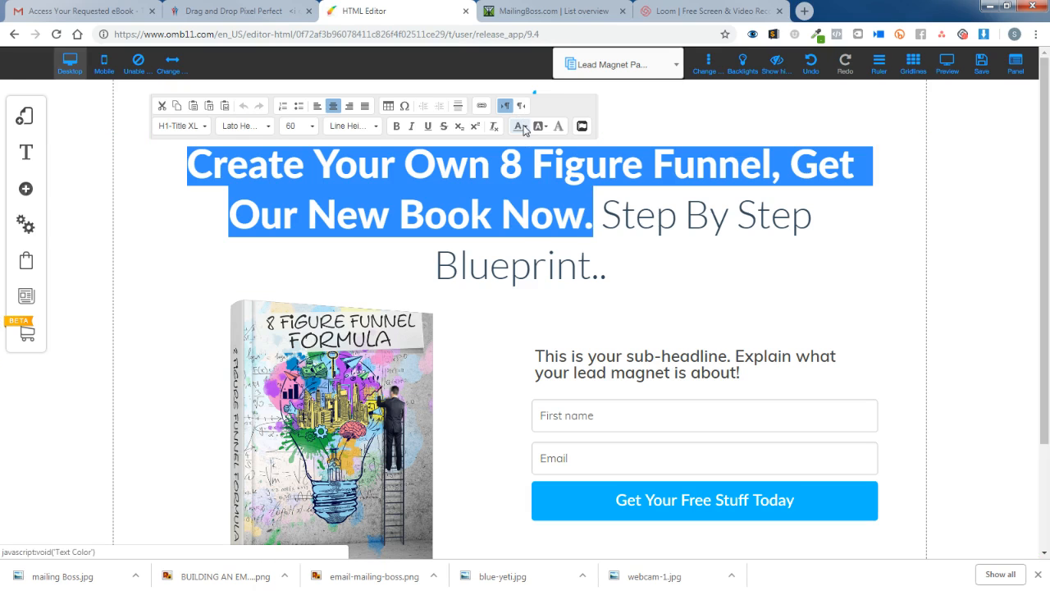
left_click(523, 125)
left_click(563, 205)
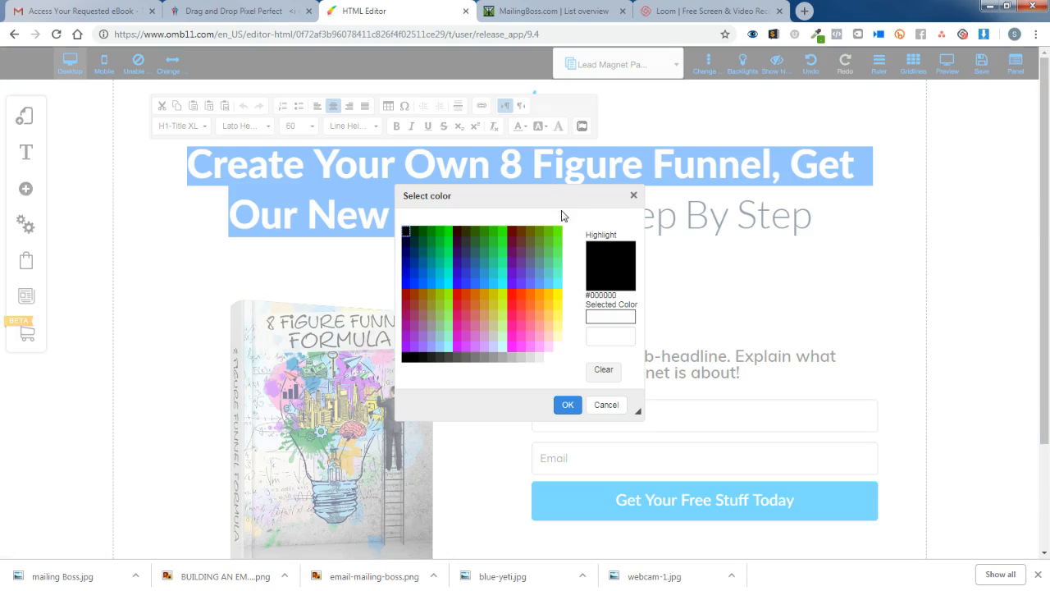
left_click(601, 335)
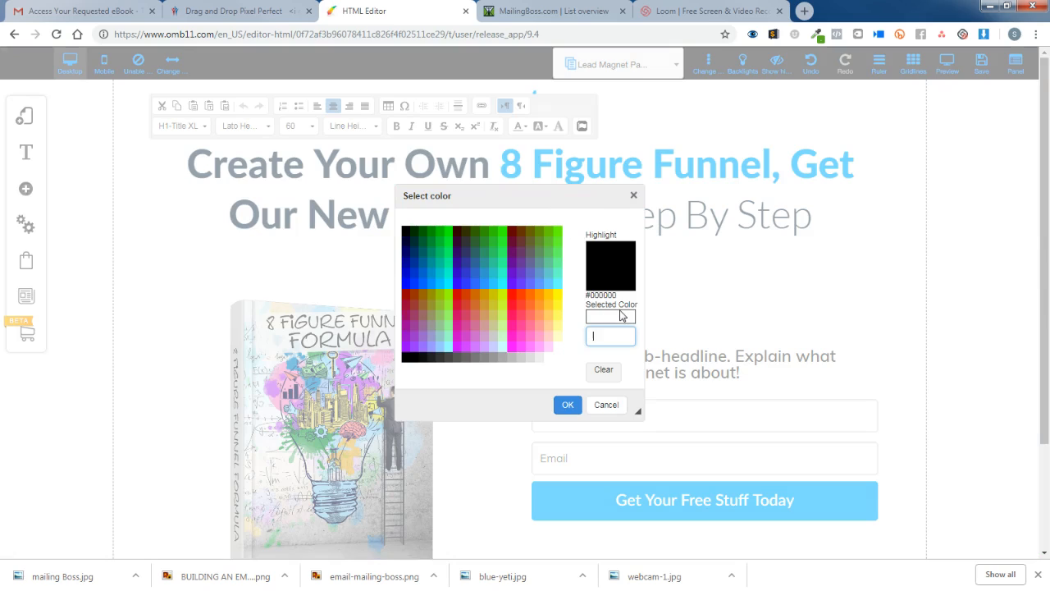
type("#00baff")
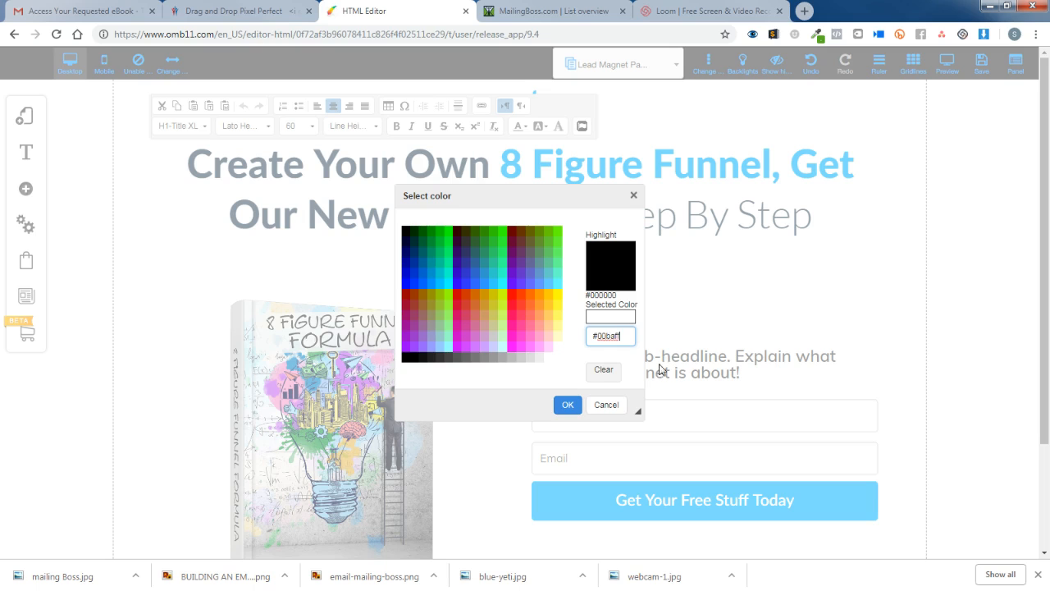
left_click(631, 356)
left_click(579, 406)
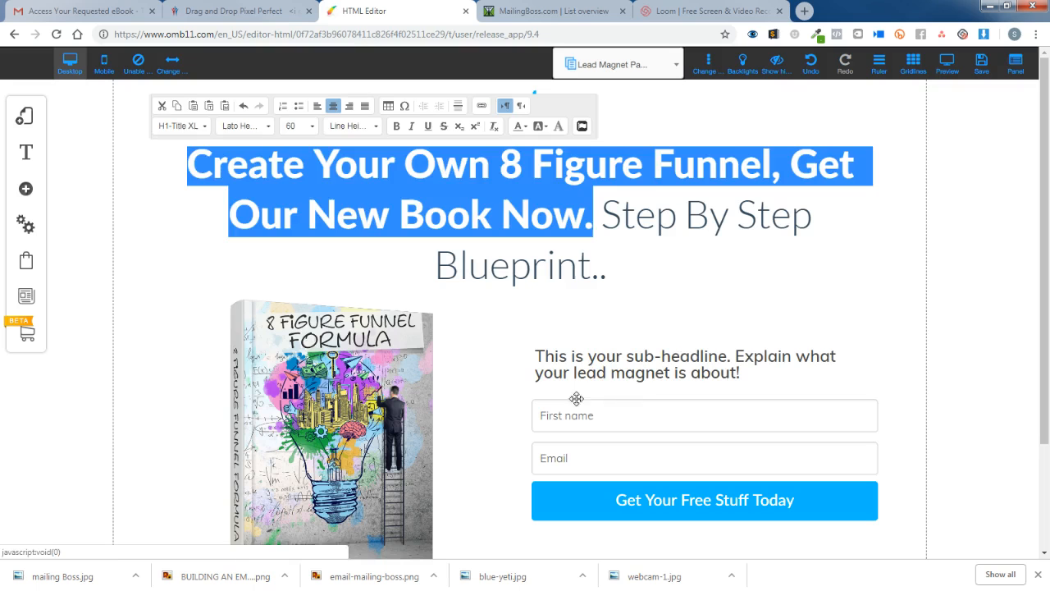
left_click(783, 277)
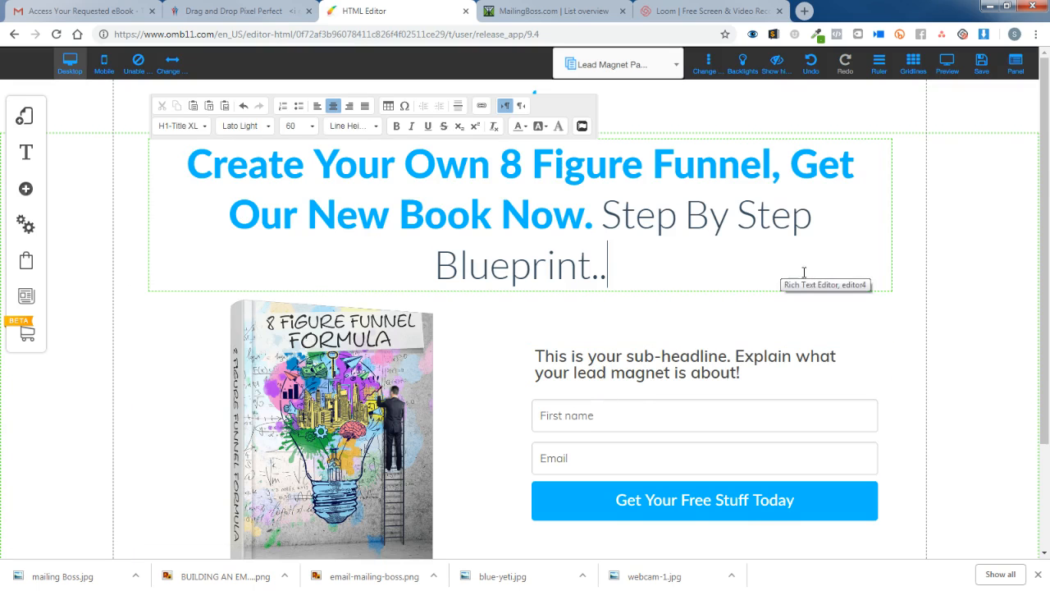
scroll(808, 283, "down", 3)
scroll(869, 370, "up", 3)
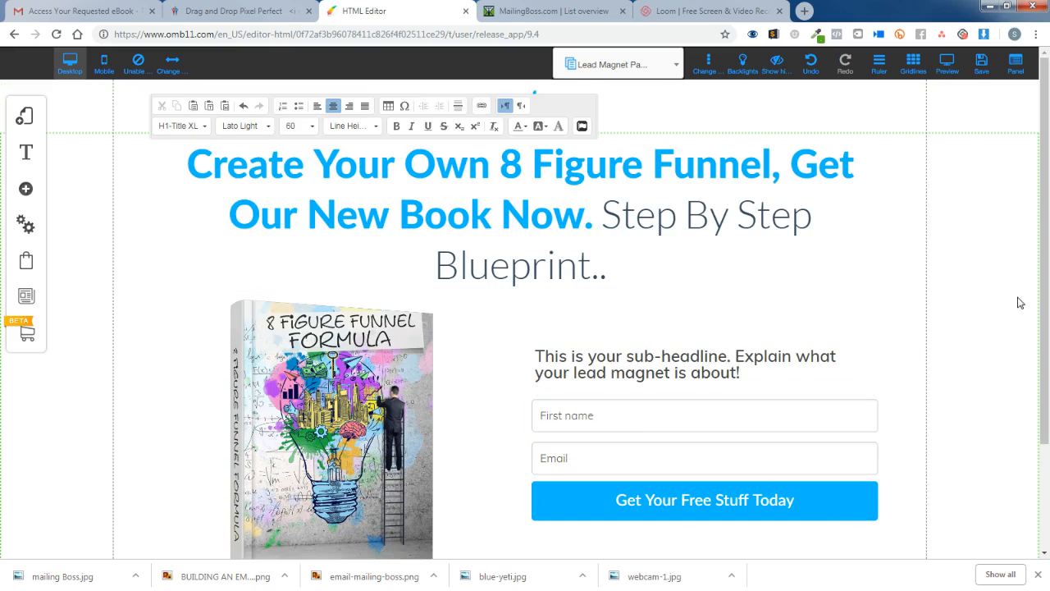
left_click(993, 340)
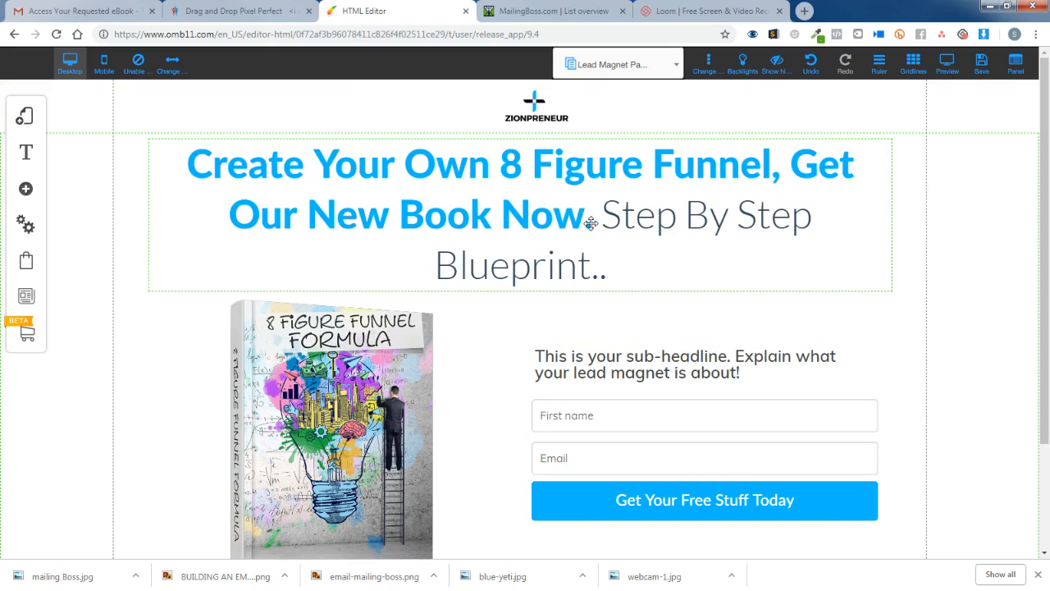
Edit the sub-headline and start typing 'Why Struggle? This Book Will Give YOu The Exact Fo'.
left_click(361, 394)
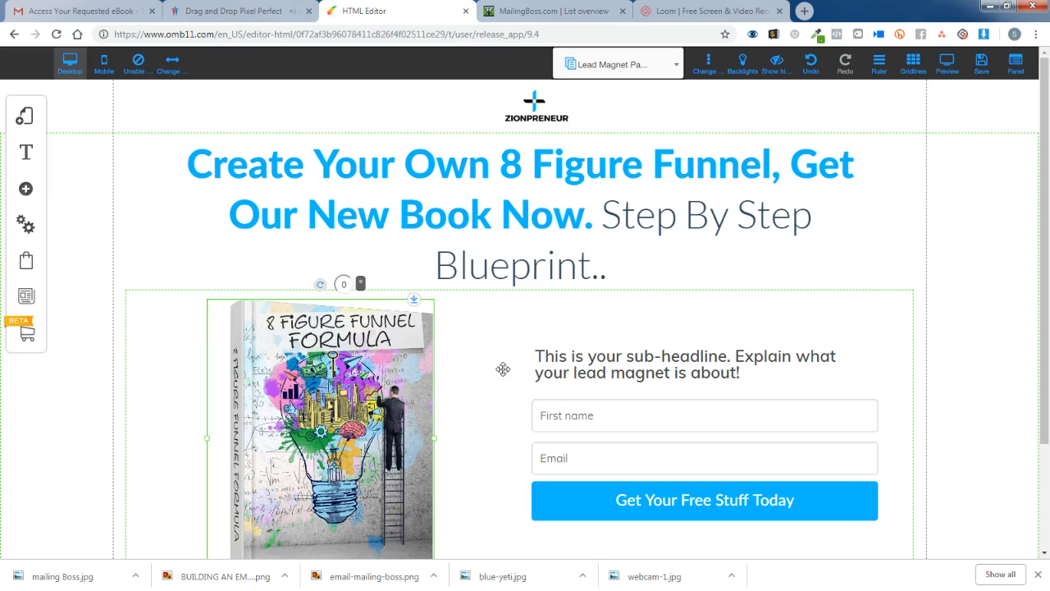
scroll(503, 369, "down", 1)
left_click(579, 299)
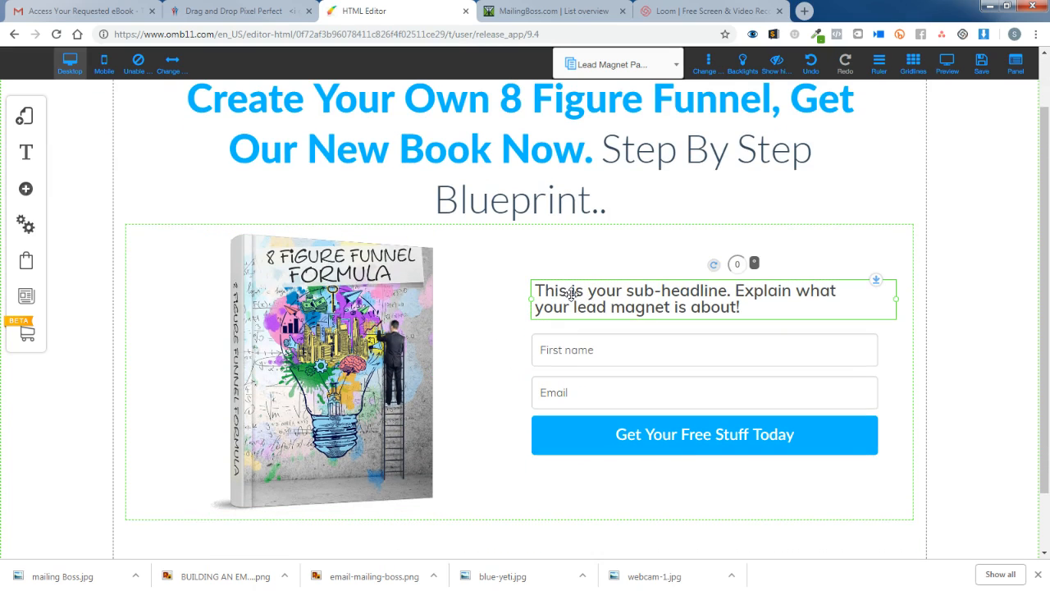
double_click(543, 292)
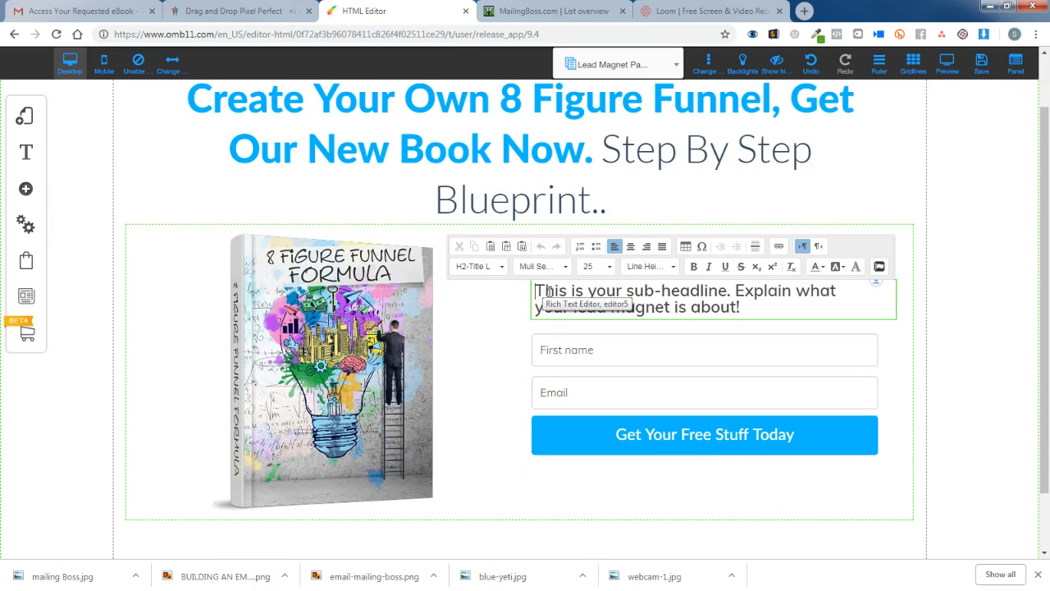
type("Wy")
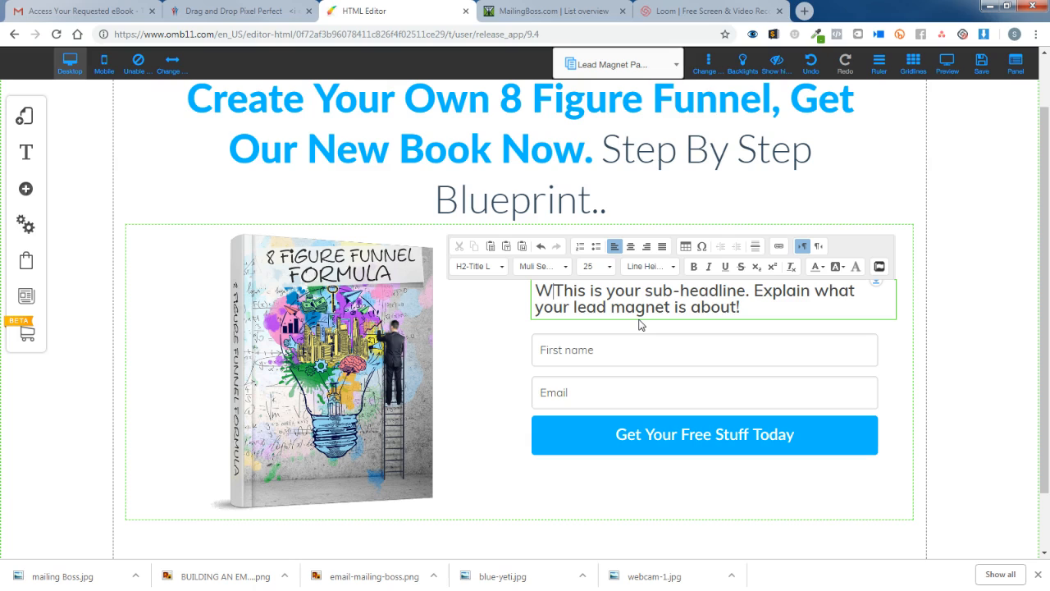
key("BackSpace")
type("hy St")
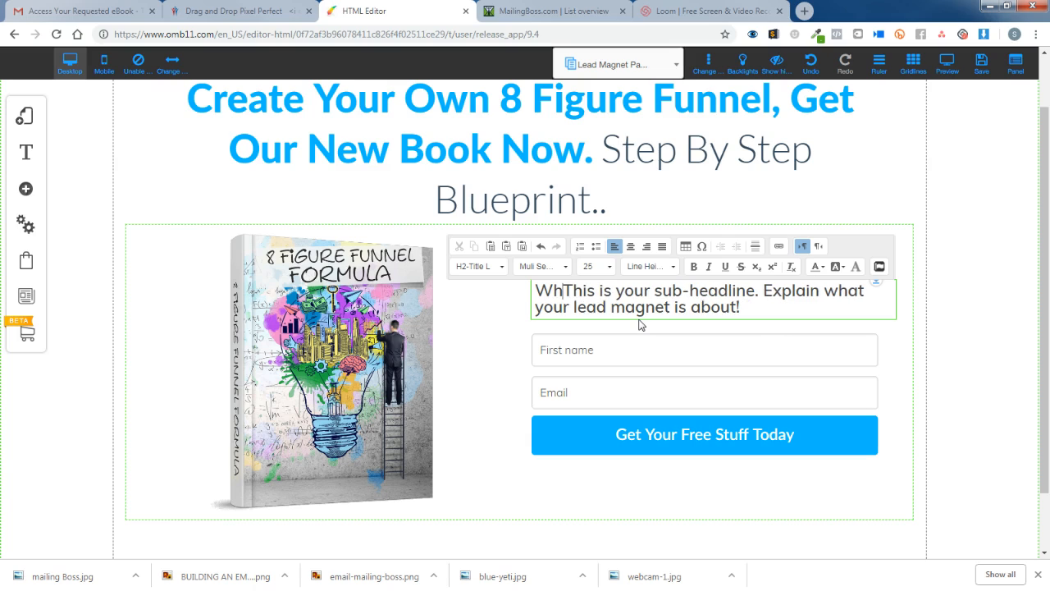
type("ruggle")
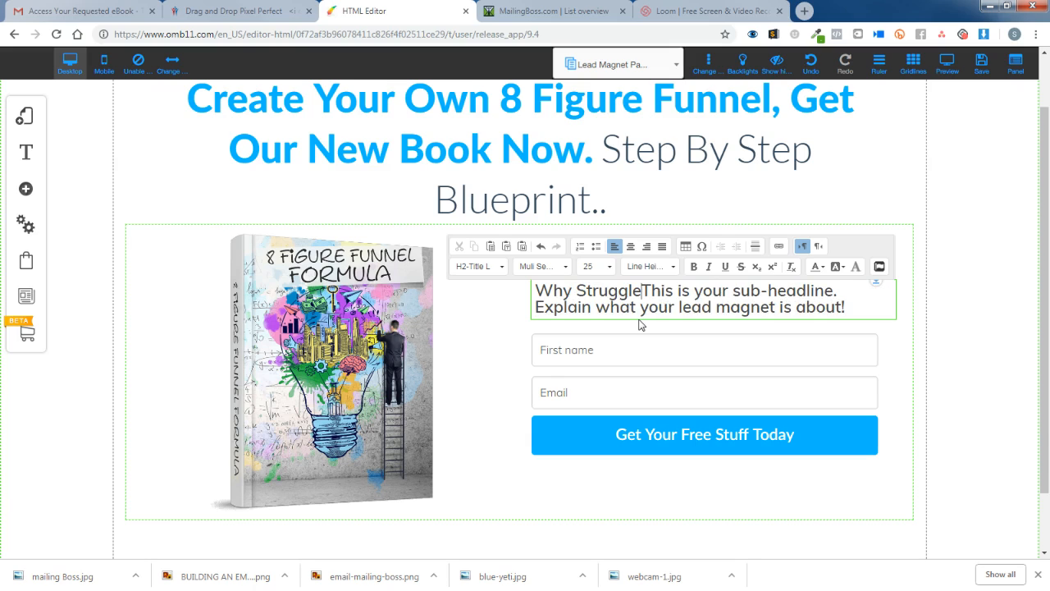
type("? This ")
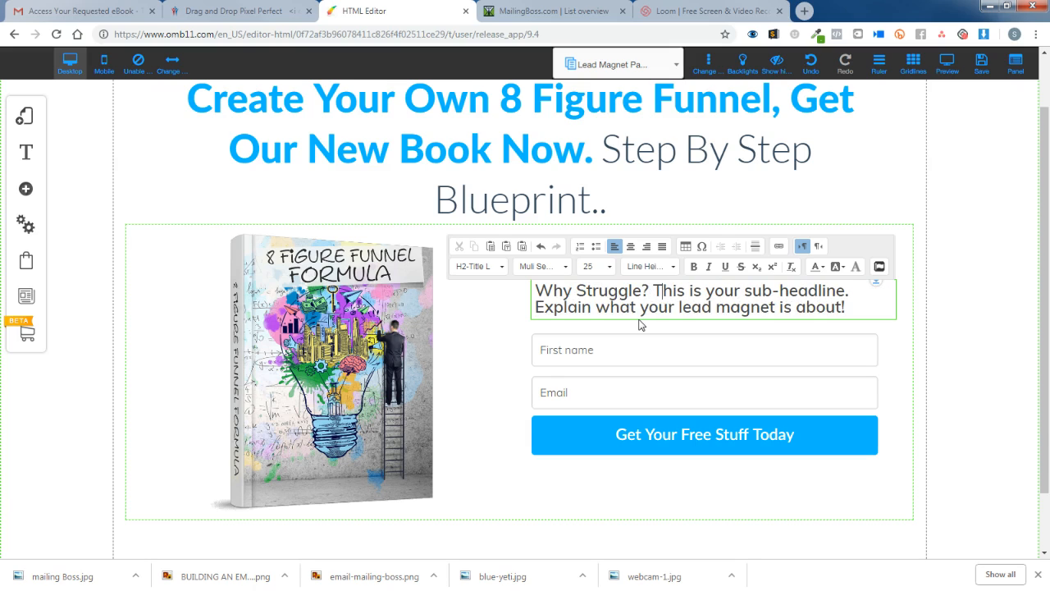
type("Book ")
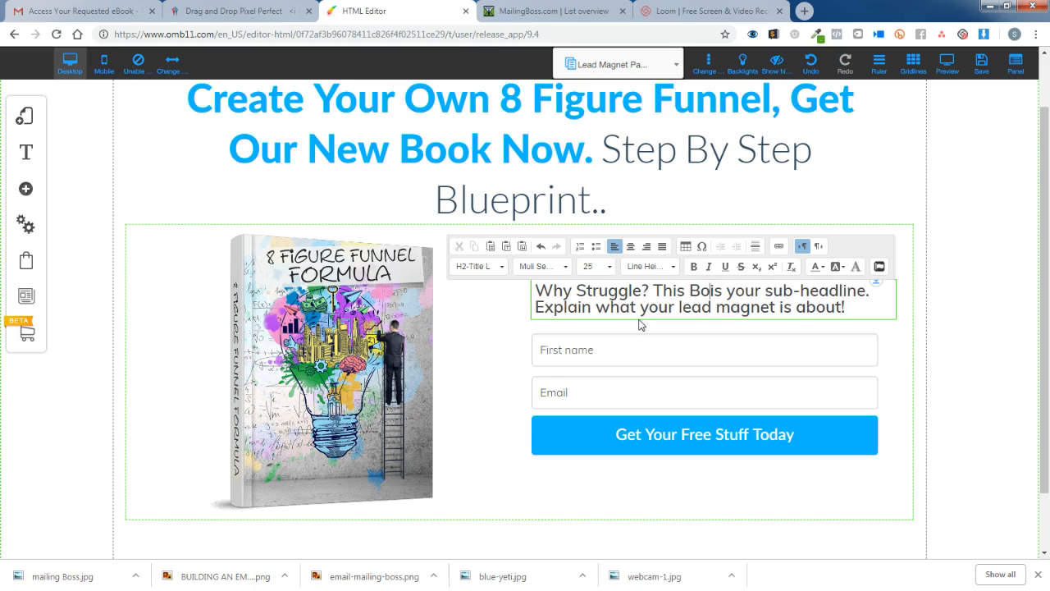
type("Will ")
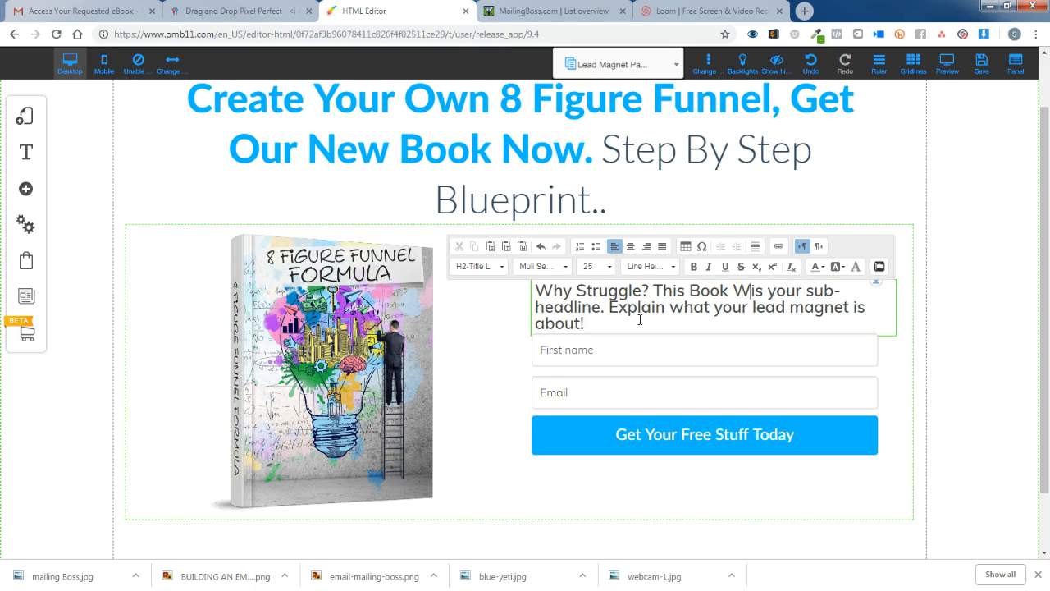
type("Give YOu T")
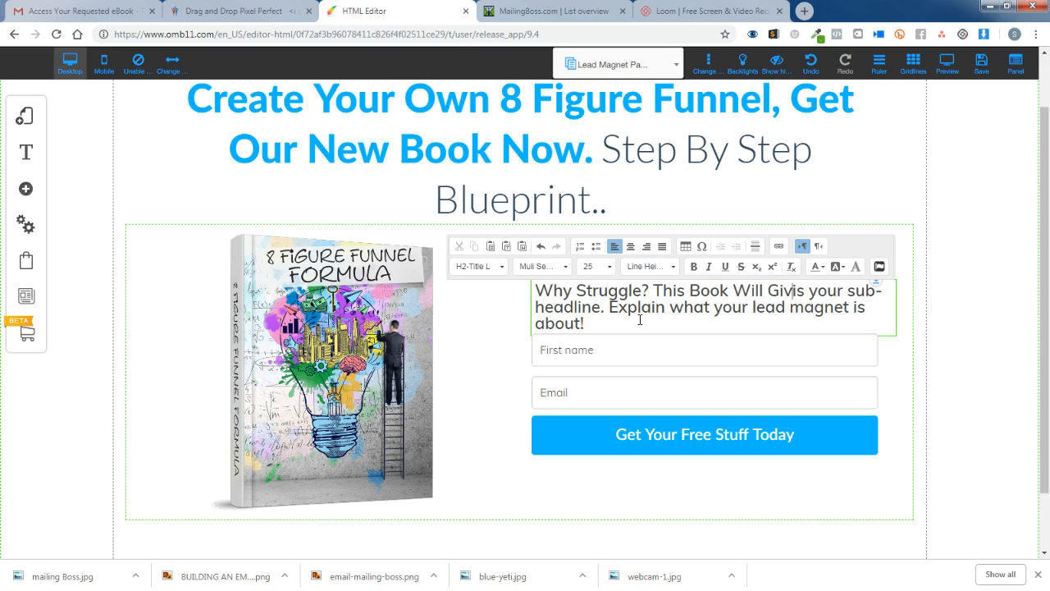
type("he Ex")
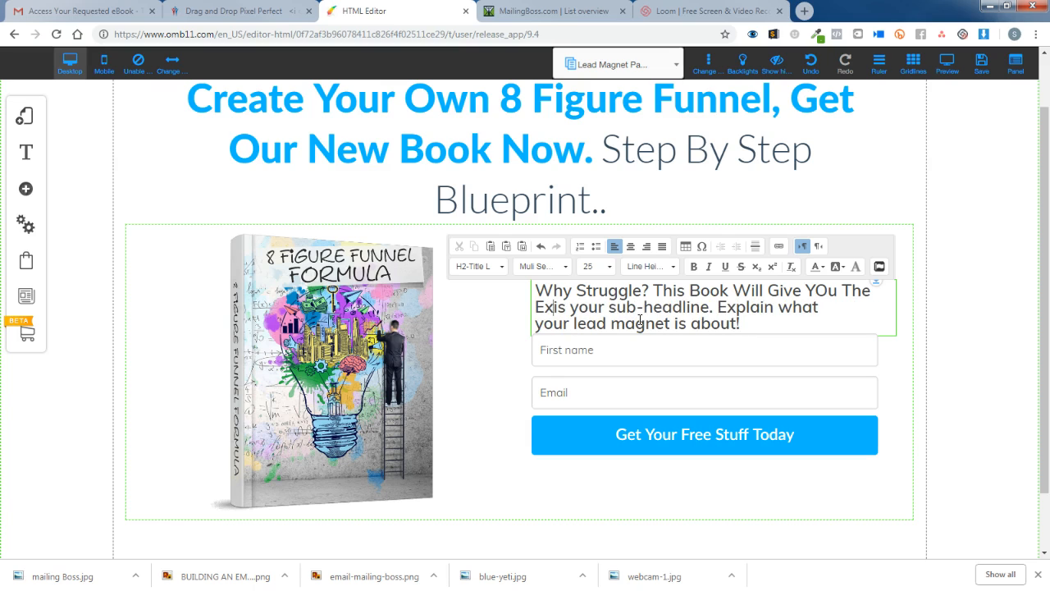
type("act Fop")
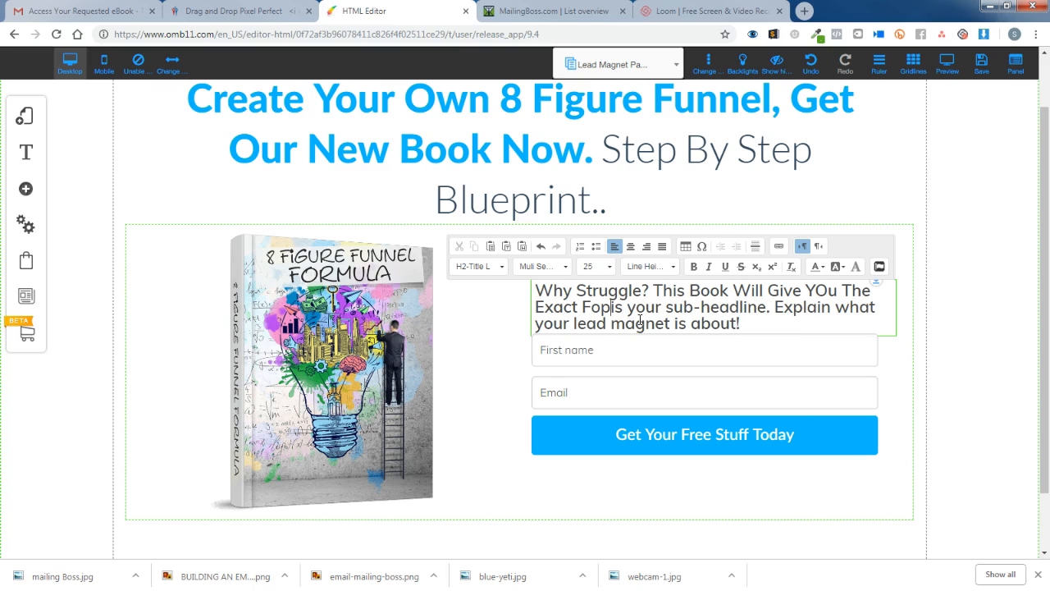
Finish with 'Formula We Use In Our Business...' and delete the leftover placeholder words.
key("BackSpace")
type("rmula we")
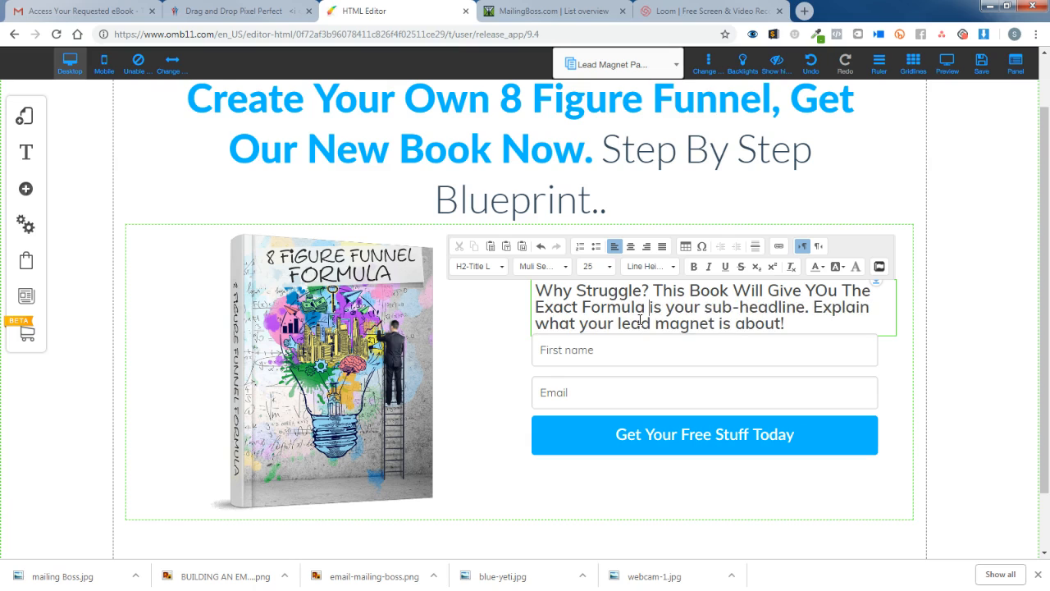
key("BackSpace")
key("BackSpace")
type("We Use")
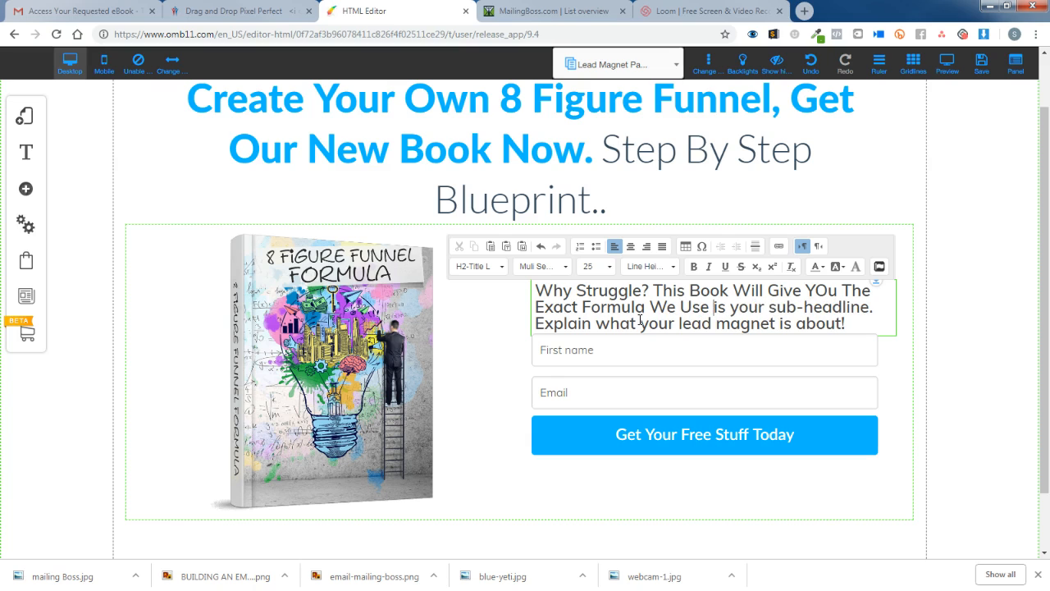
type("In o")
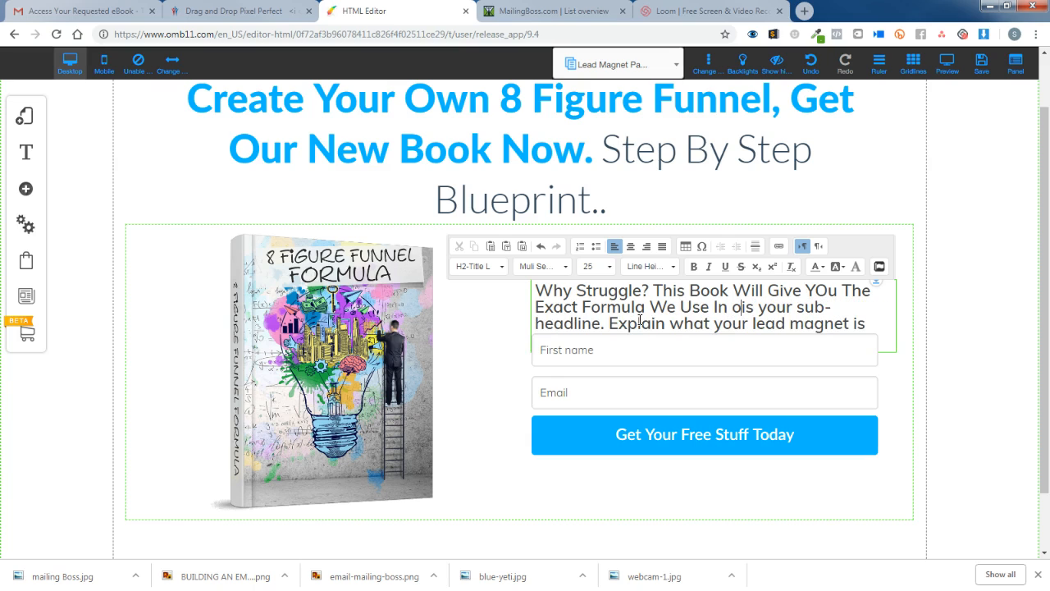
key("BackSpace")
type("Our B")
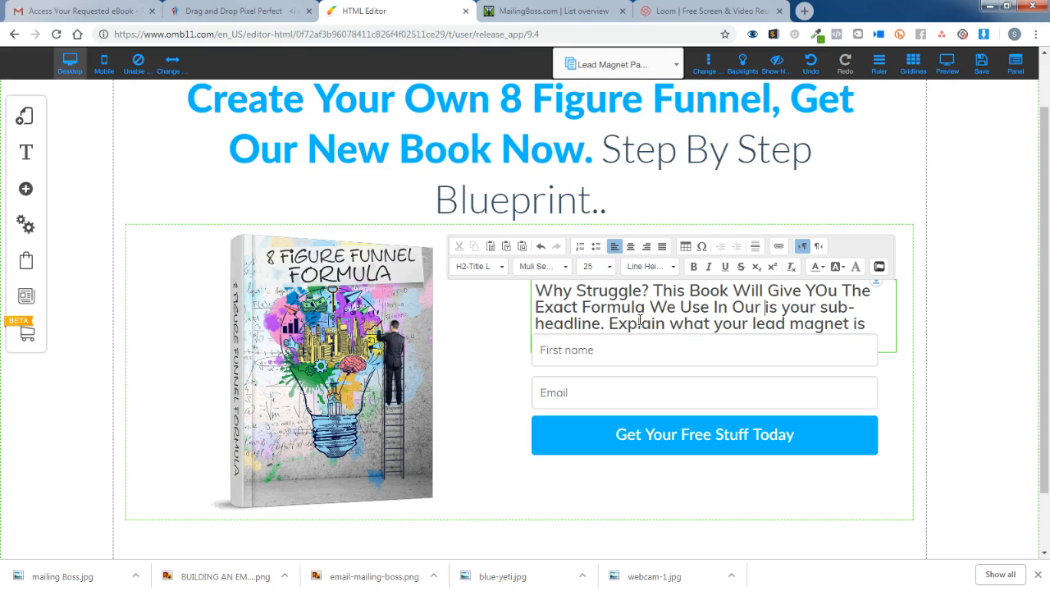
type("usiness")
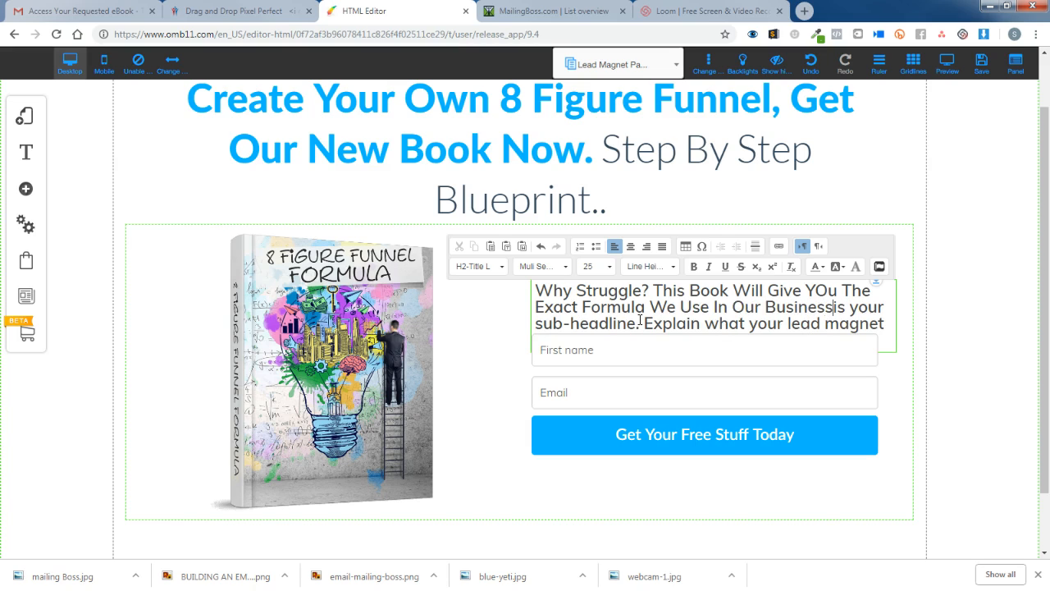
type("...")
key("Delete")
key("Delete")
key("Delete")
key("Delete")
key("Delete")
key("Delete")
key("Delete")
key("Delete")
key("Delete")
key("Delete")
key("Delete")
key("Delete")
key("Delete")
key("Delete")
key("Delete")
key("Delete")
key("Delete")
key("Delete")
key("Delete")
key("Delete")
key("Delete")
key("Delete")
key("Delete")
key("Delete")
key("Delete")
key("Delete")
key("Delete")
key("Delete")
key("Delete")
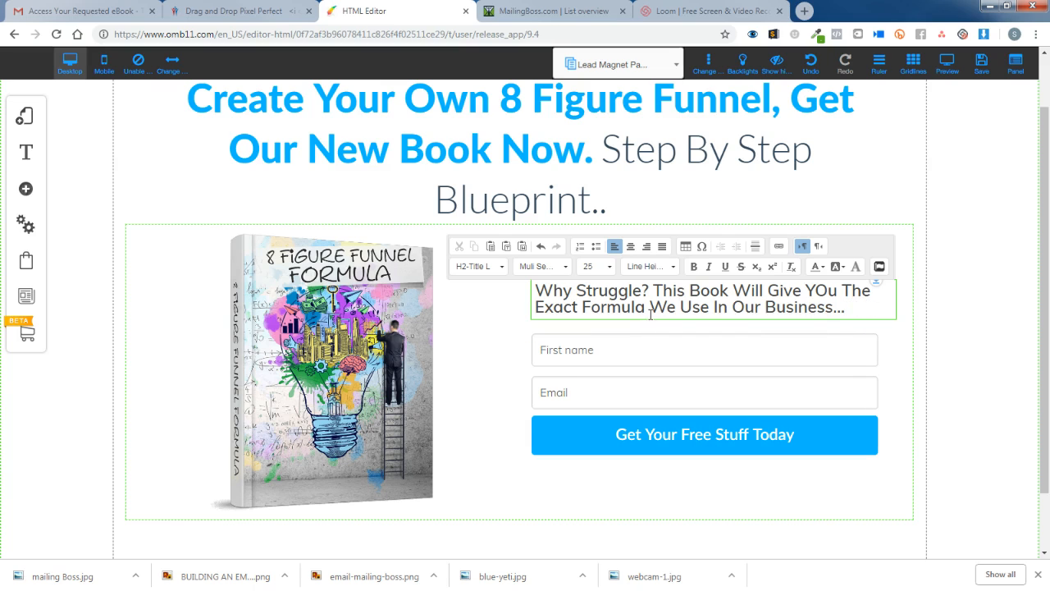
left_click(1010, 294)
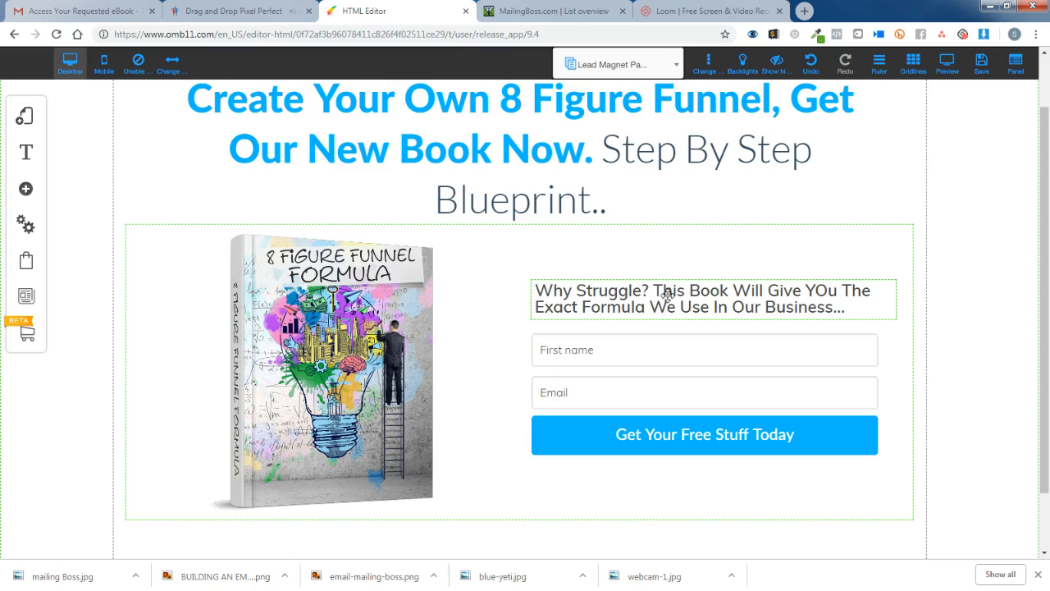
left_click(697, 294)
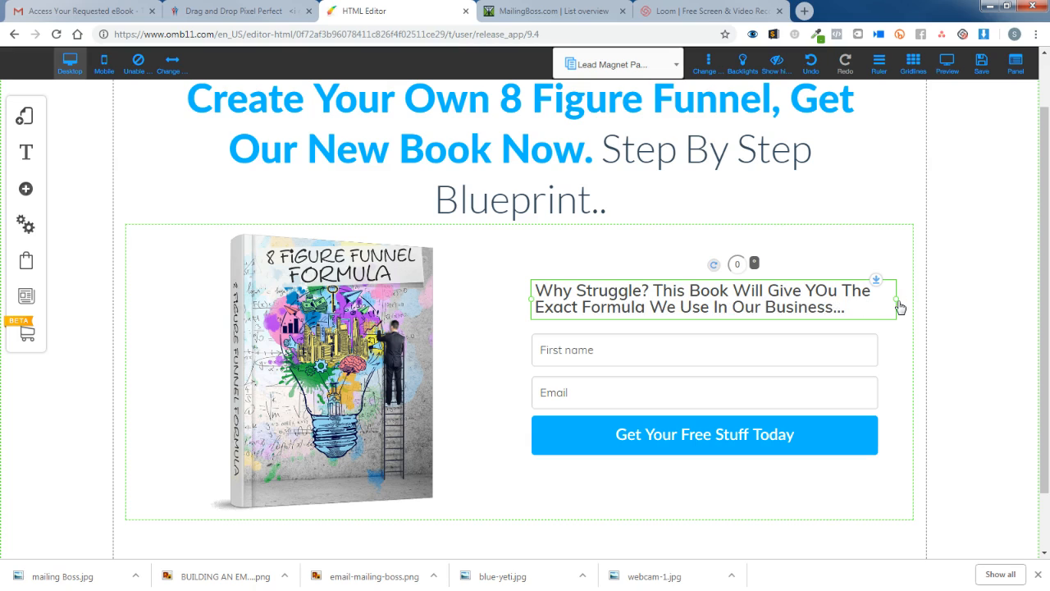
left_click(895, 355)
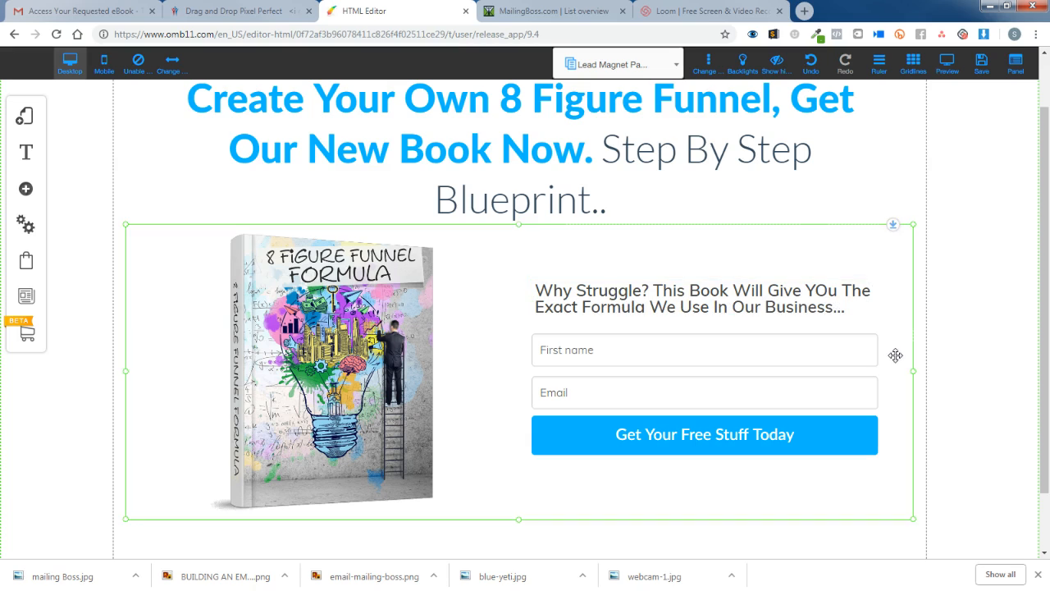
scroll(912, 295, "down", 1)
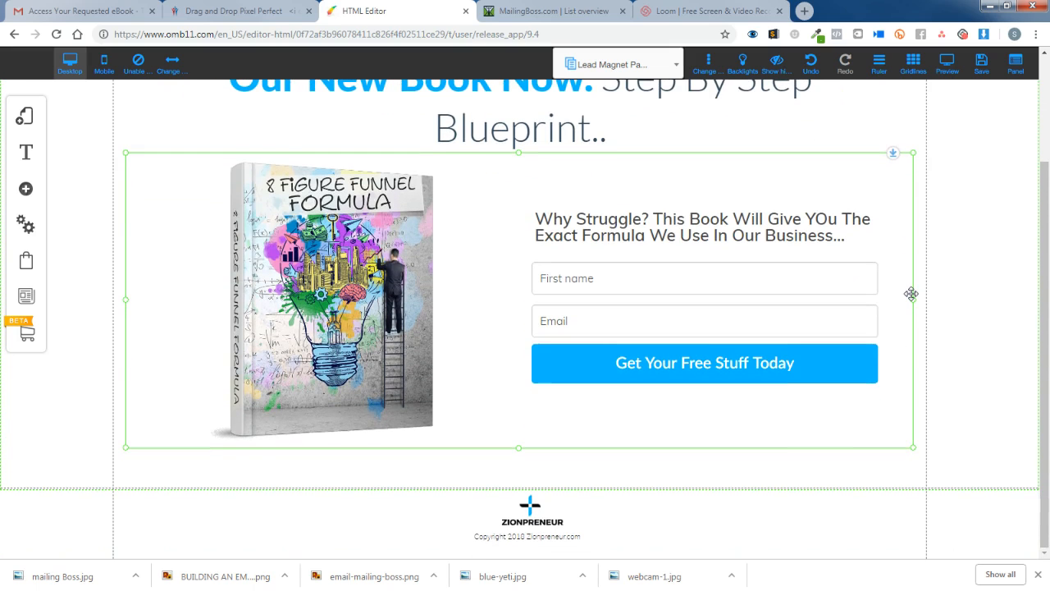
scroll(912, 293, "up", 2)
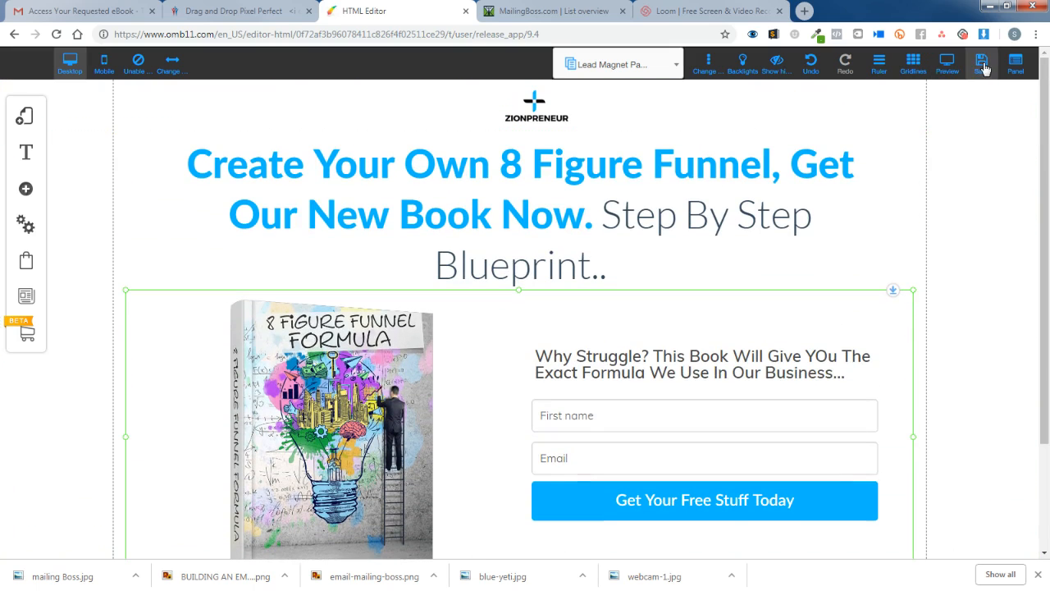
left_click(983, 66)
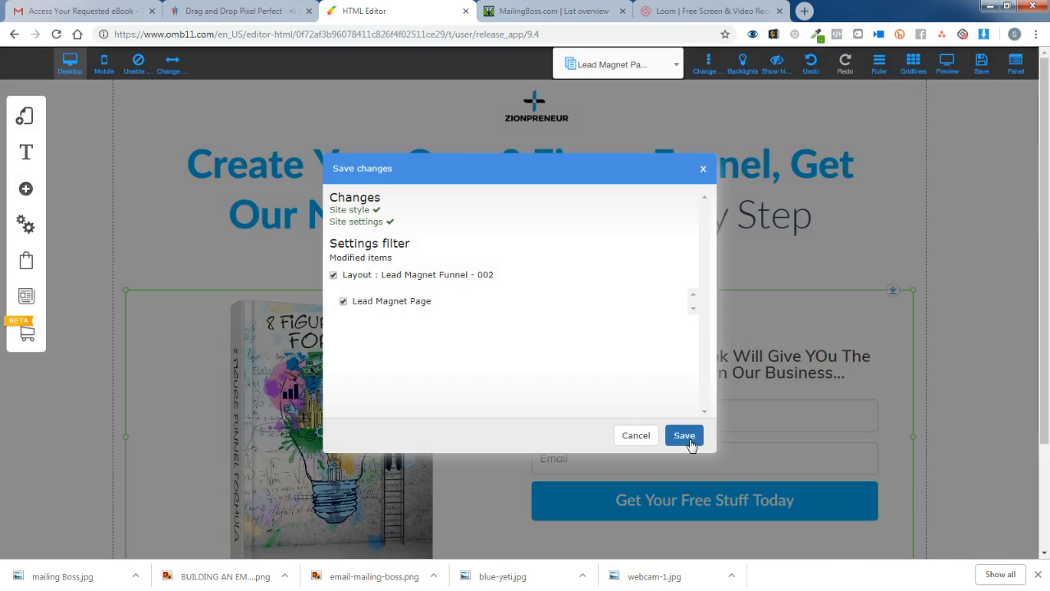
Save the Lead Magnet Page, preview it, and close the Email Marketing alert.
left_click(685, 436)
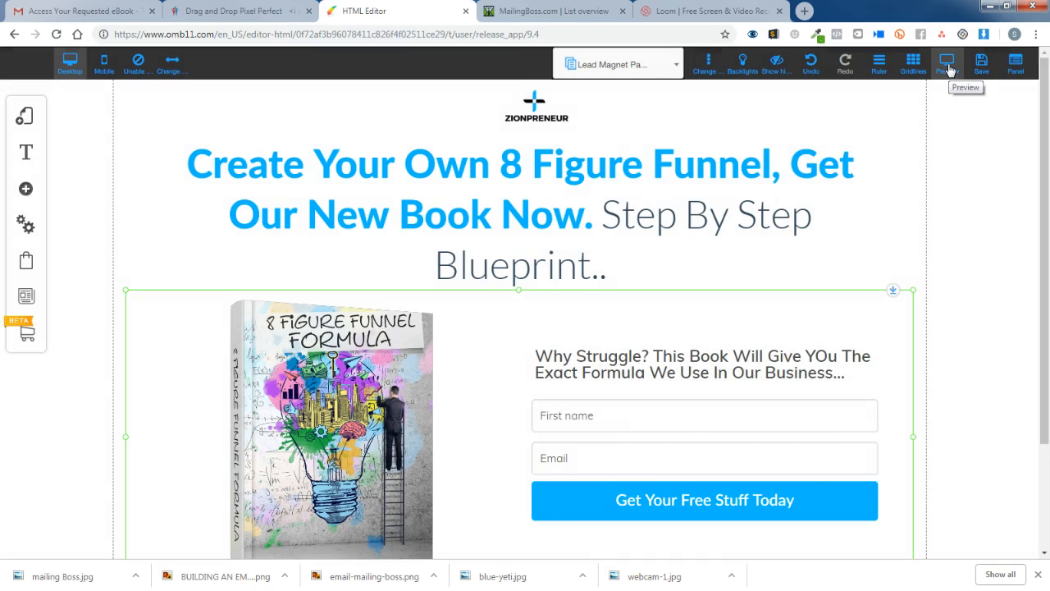
left_click(948, 69)
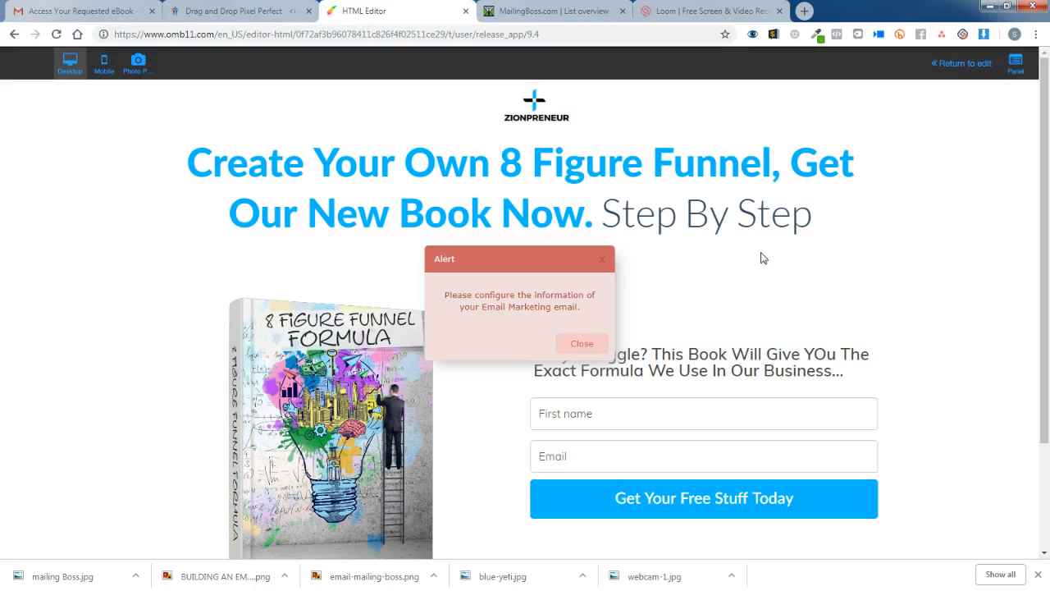
left_click(581, 344)
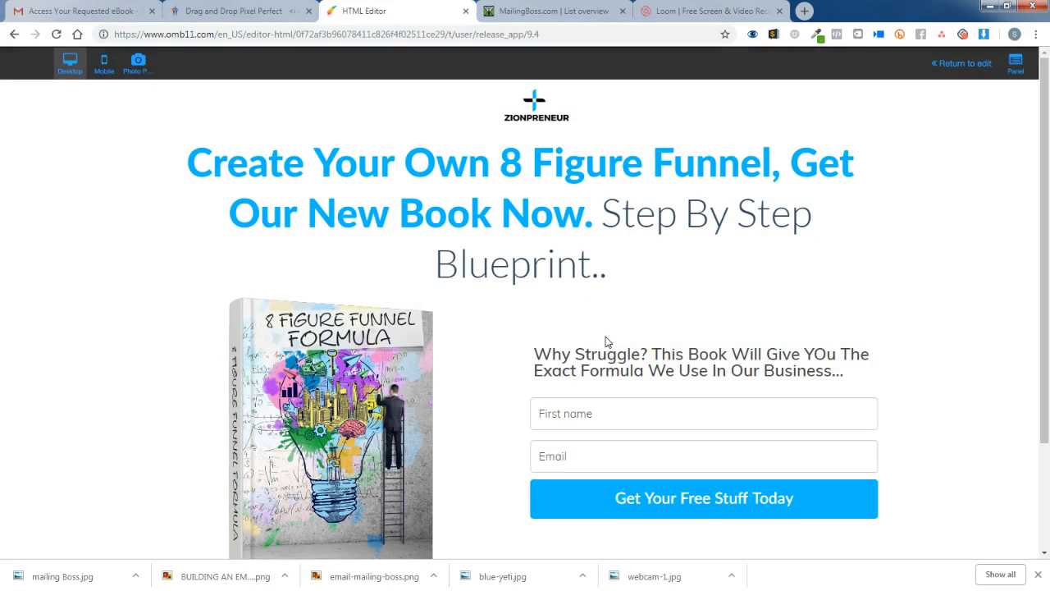
scroll(702, 339, "down", 3)
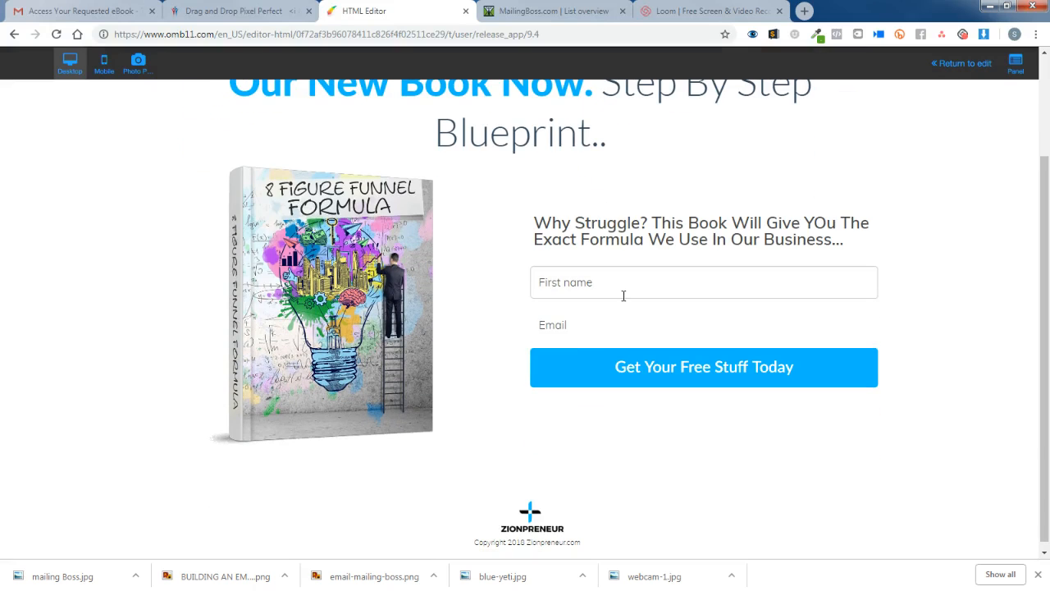
Back in the editor, link the opt-in form to the 8 FIGURE FORMULA list and save.
left_click(624, 292)
left_click(962, 64)
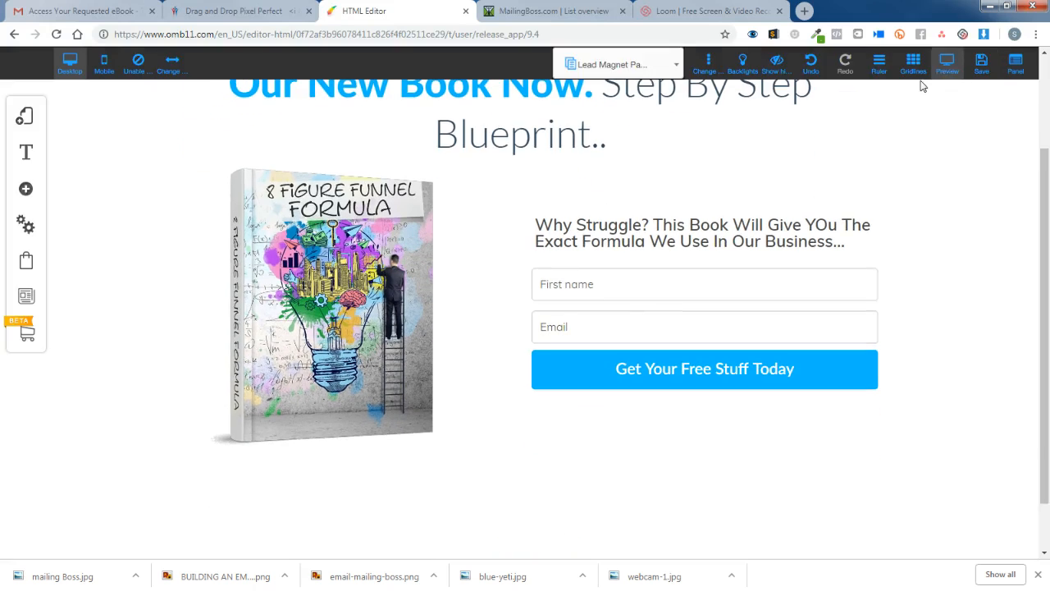
left_click(642, 336)
left_click(482, 173)
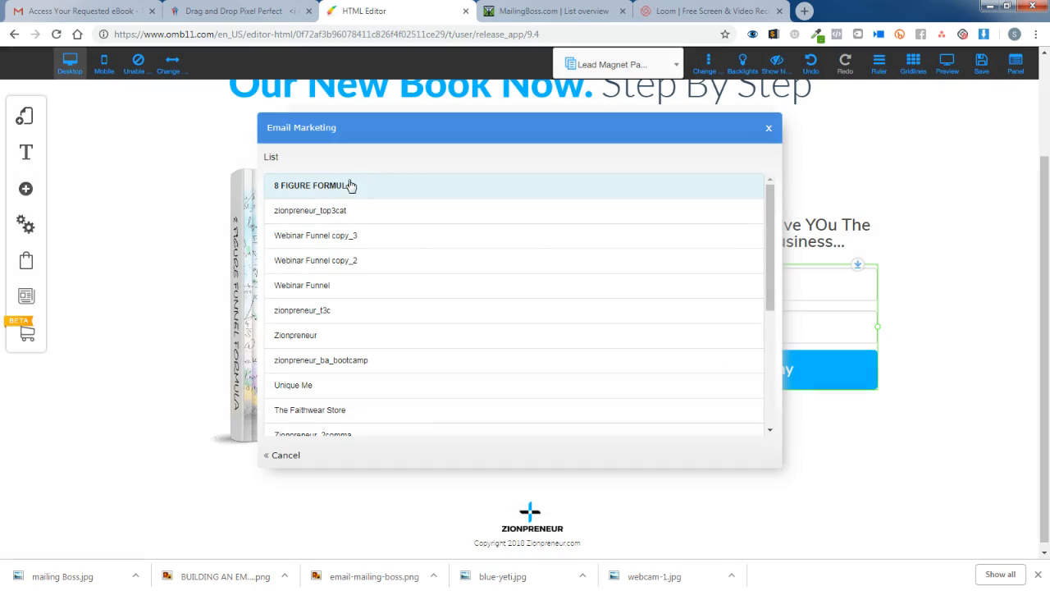
left_click(357, 188)
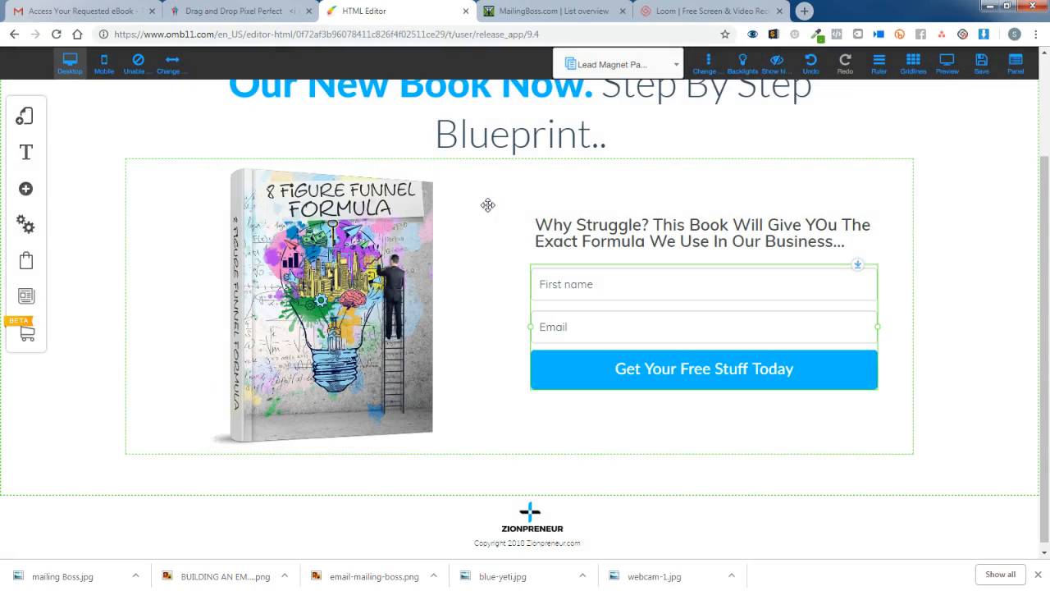
left_click(982, 64)
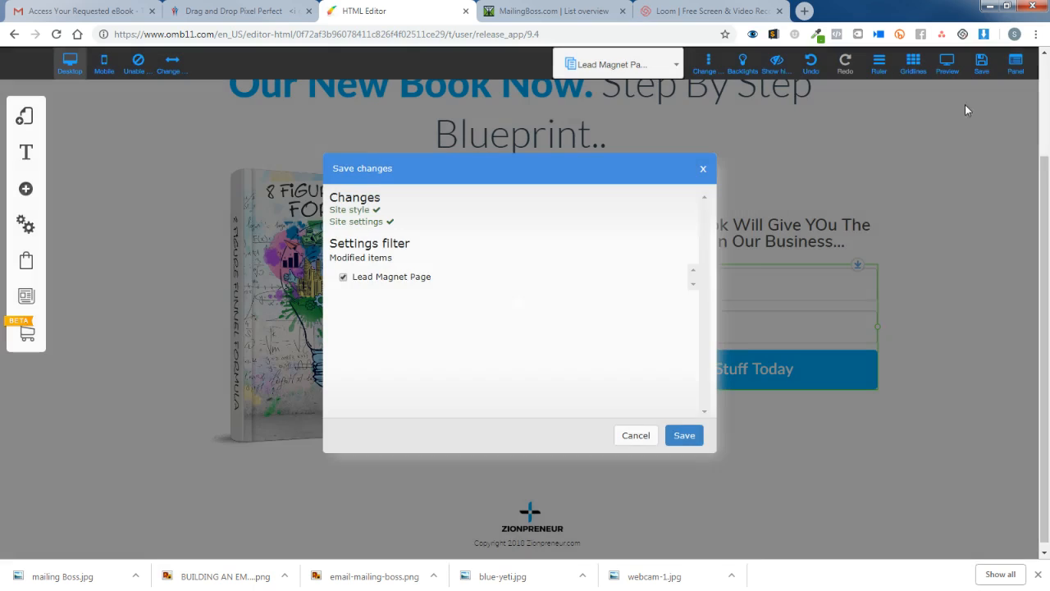
Confirm the save, scroll through a fresh preview of the page, then return to the editor.
left_click(684, 434)
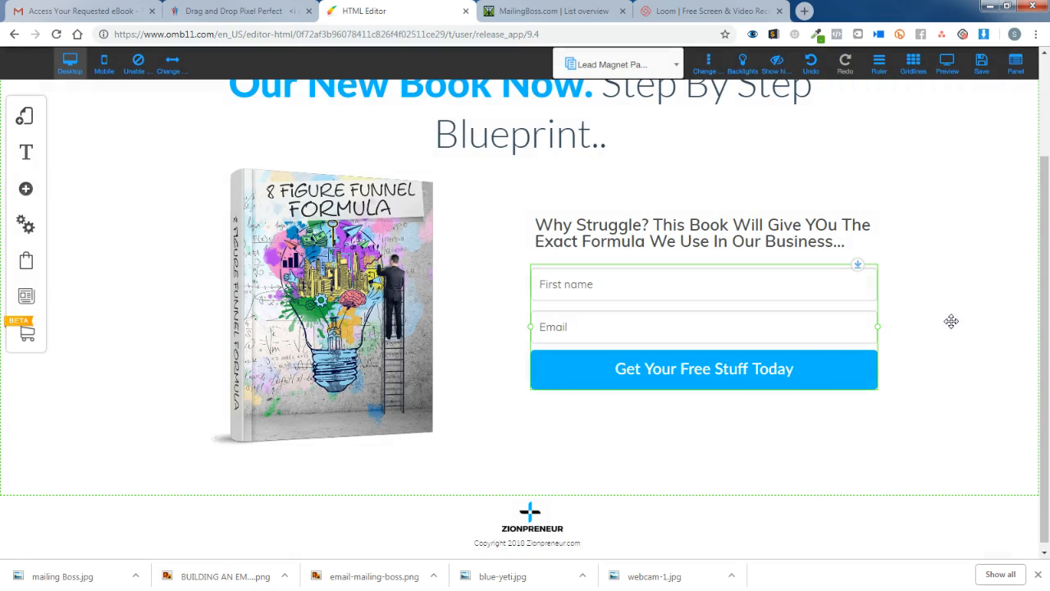
scroll(764, 348, "up", 1)
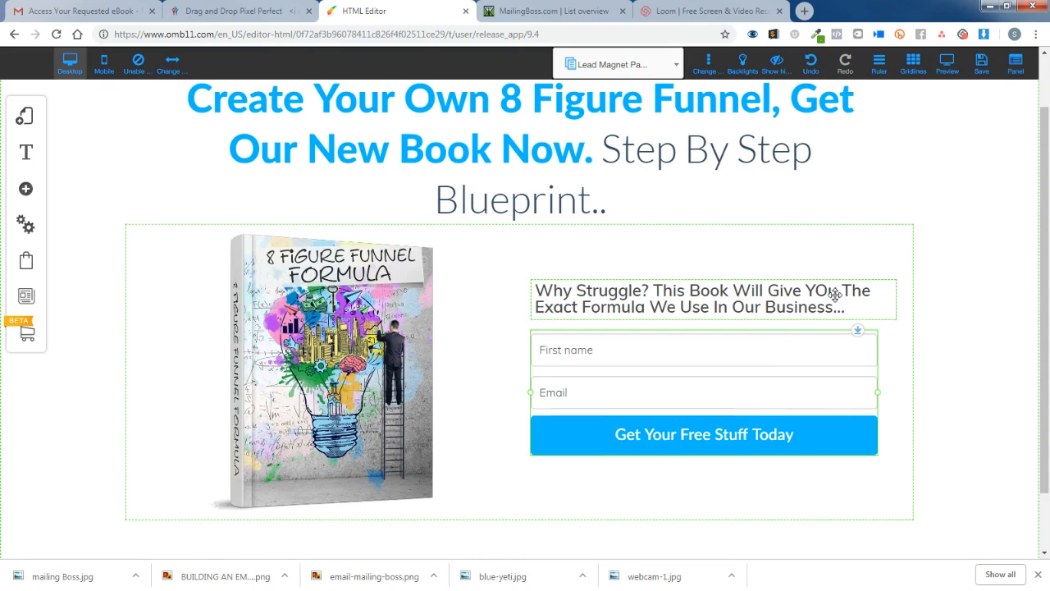
left_click(948, 64)
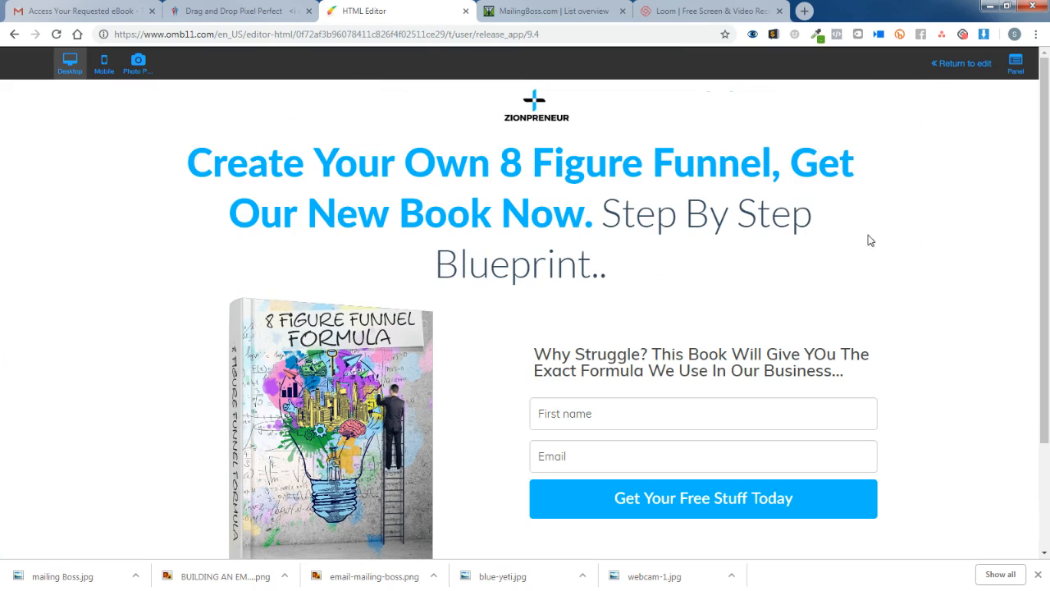
scroll(965, 281, "down", 2)
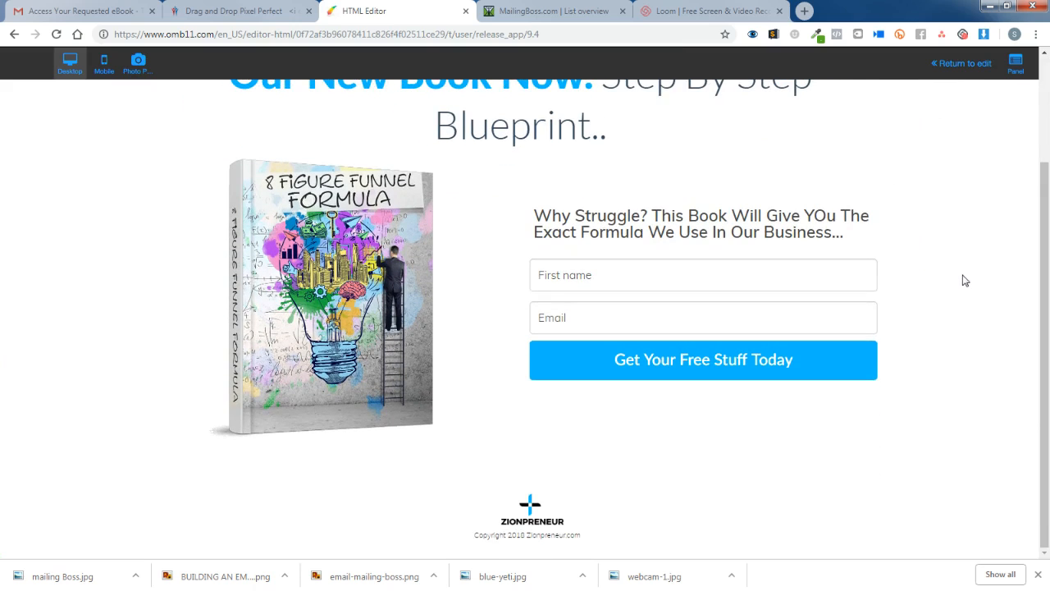
scroll(965, 281, "up", 2)
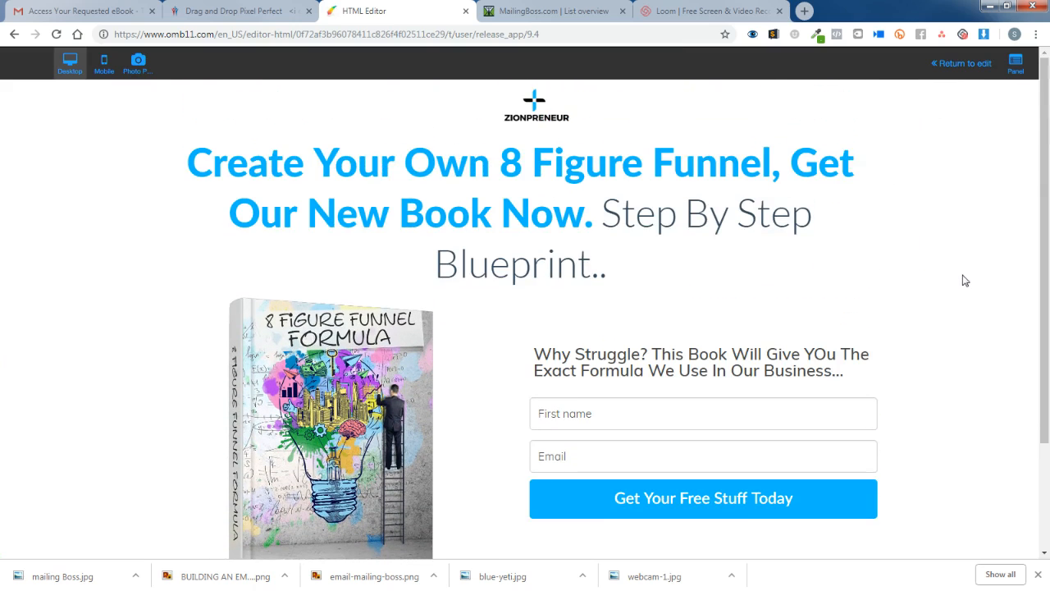
scroll(965, 281, "down", 1)
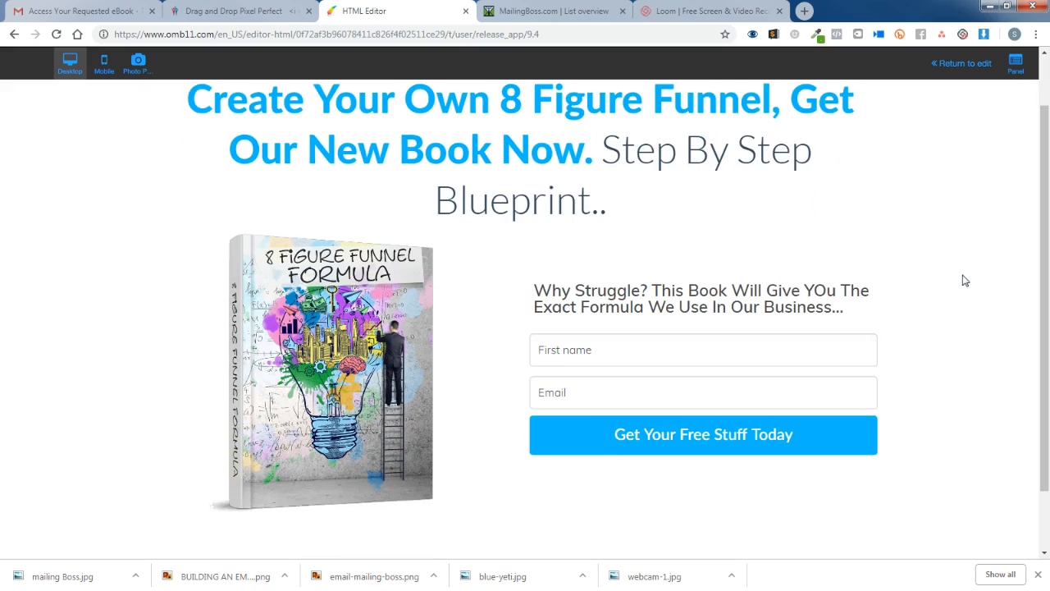
scroll(966, 281, "up", 1)
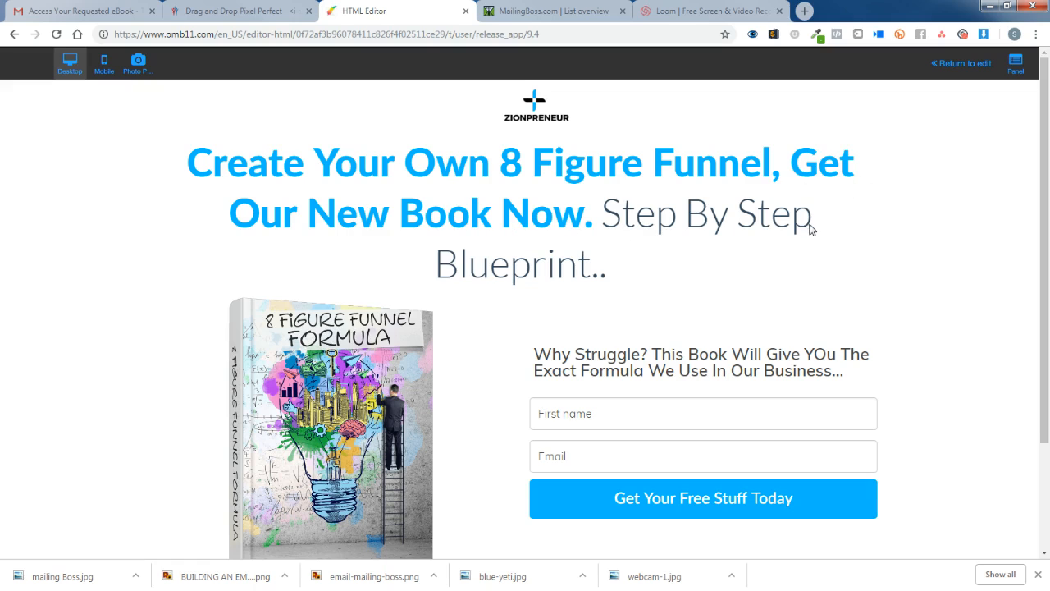
scroll(780, 261, "down", 1)
scroll(780, 261, "down", 1)
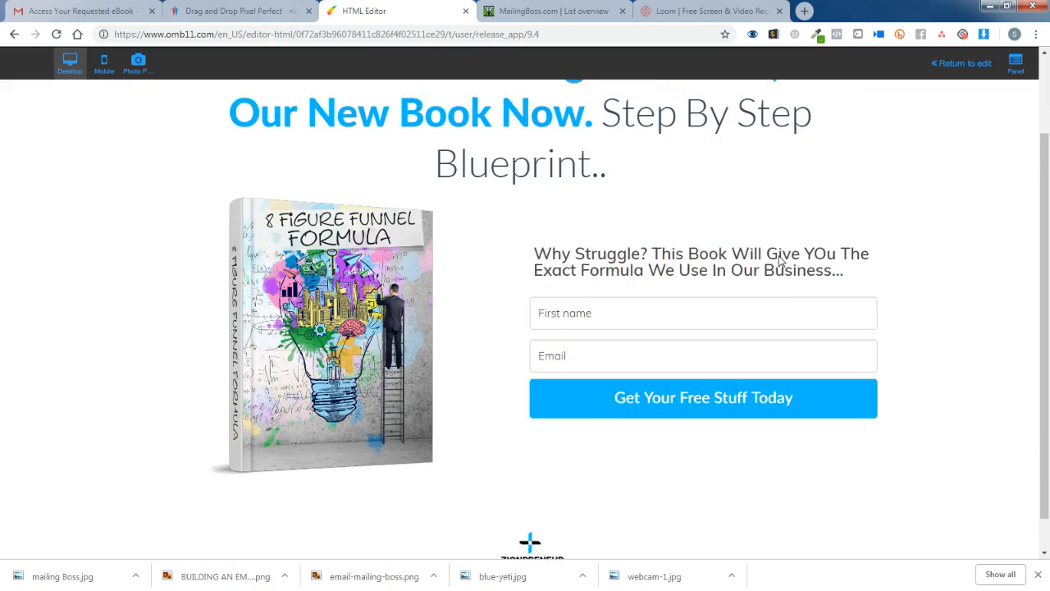
scroll(780, 261, "down", 1)
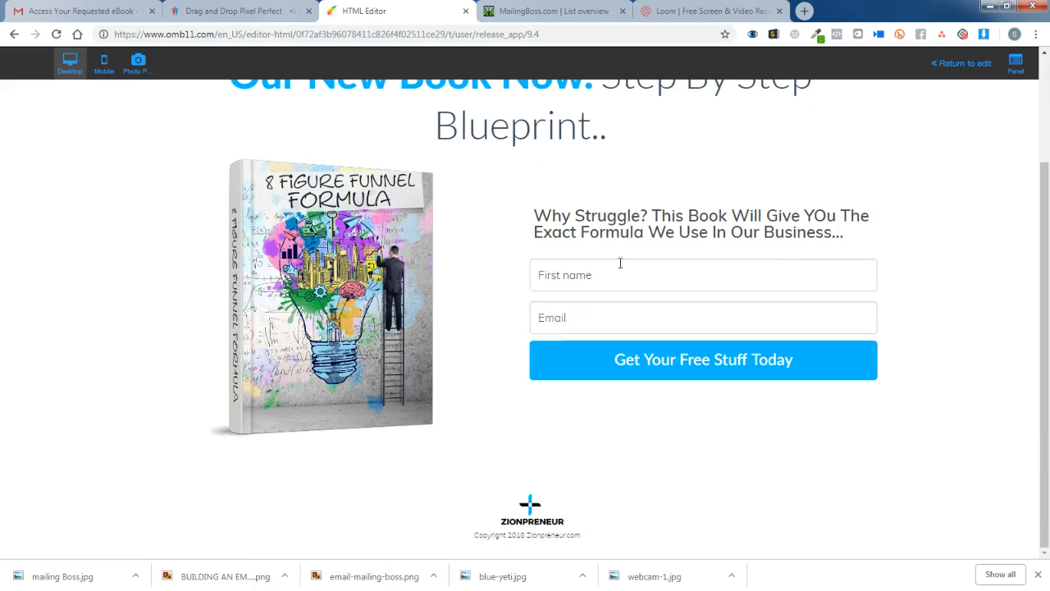
scroll(705, 295, "up", 2)
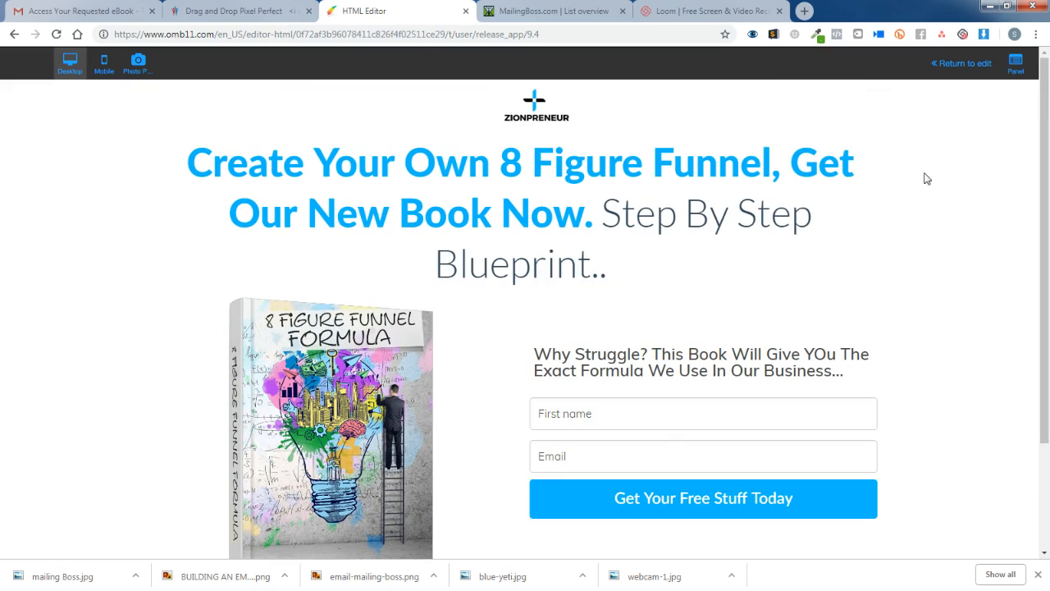
left_click(947, 69)
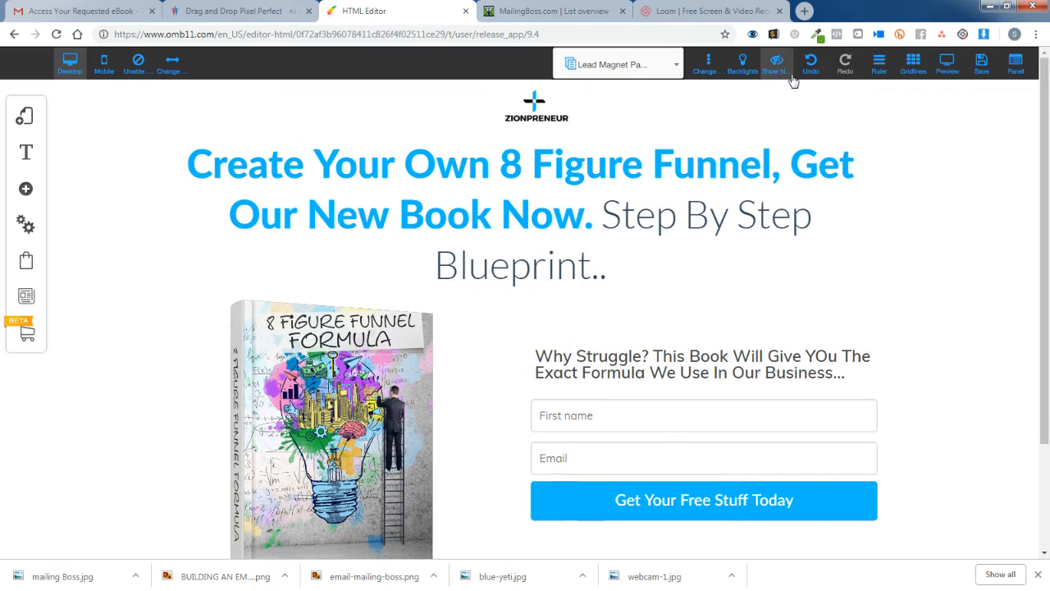
Switch the editor to the Thank You Page and look over its layout.
left_click(621, 70)
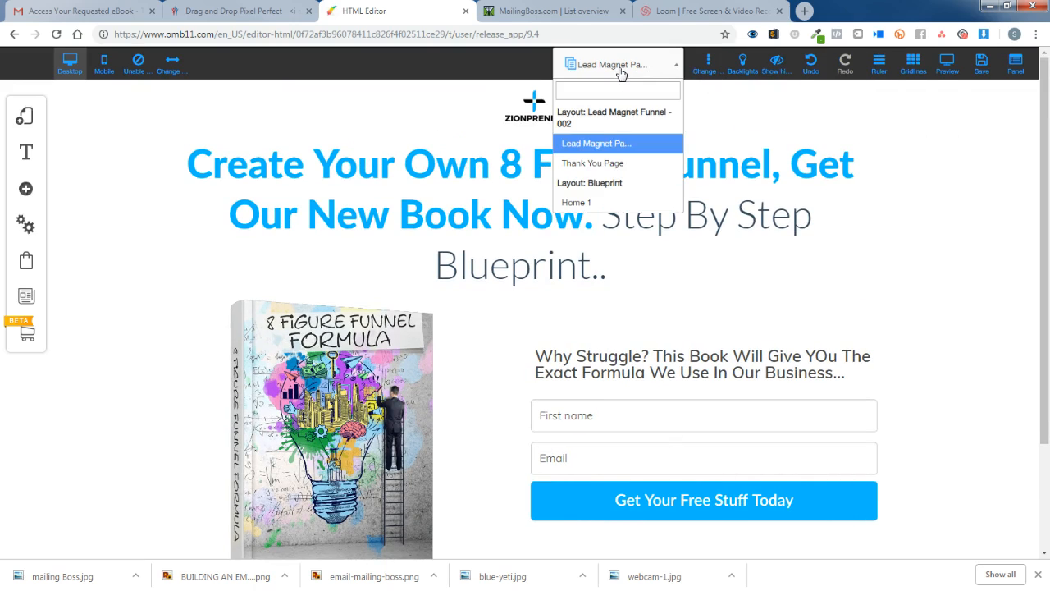
left_click(620, 164)
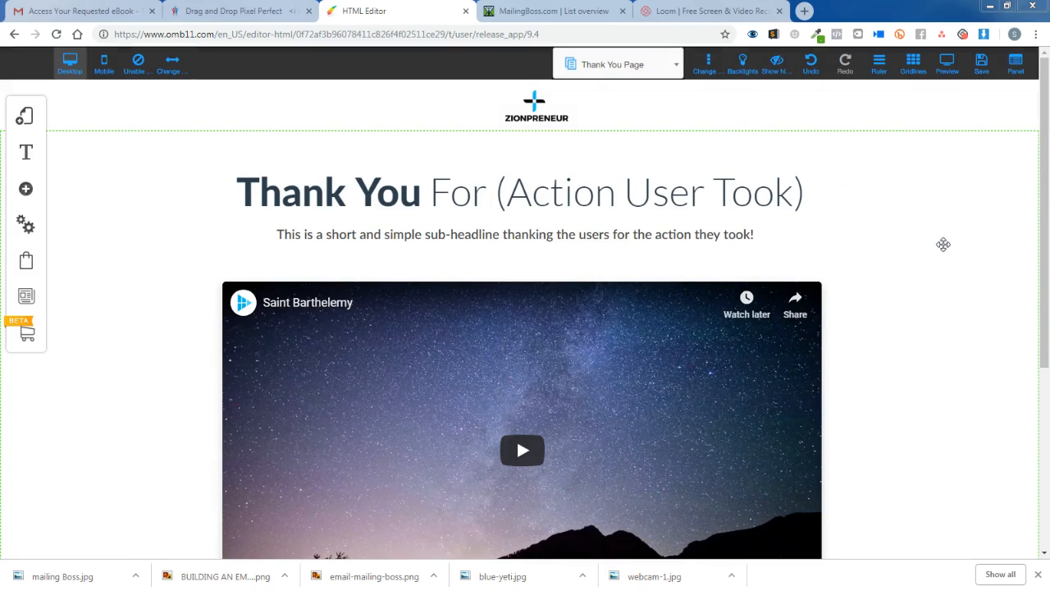
scroll(944, 244, "down", 3)
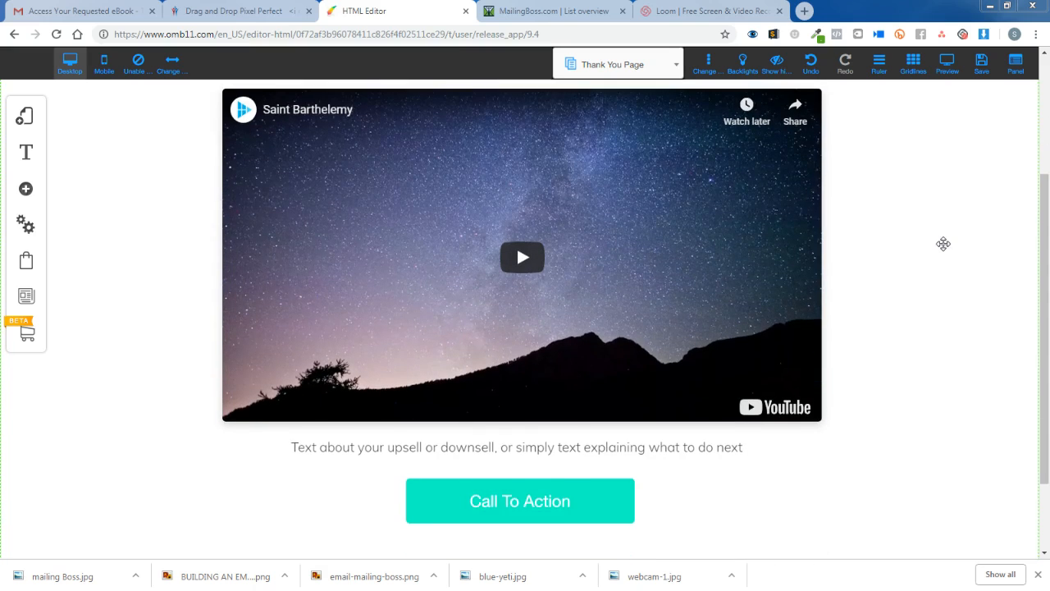
scroll(944, 244, "up", 2)
scroll(944, 244, "down", 1)
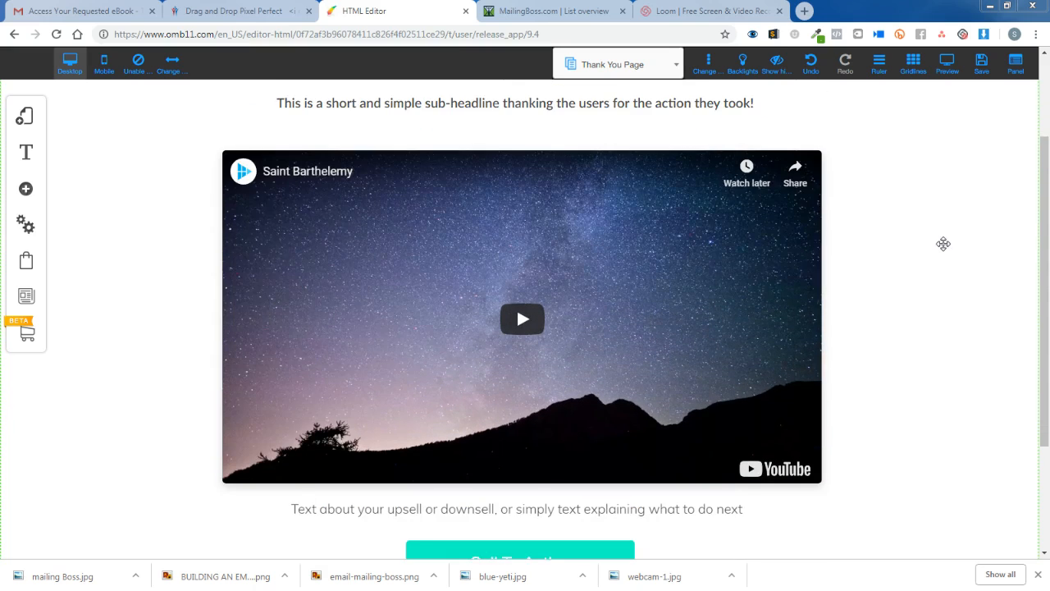
scroll(944, 244, "down", 2)
scroll(940, 244, "up", 1)
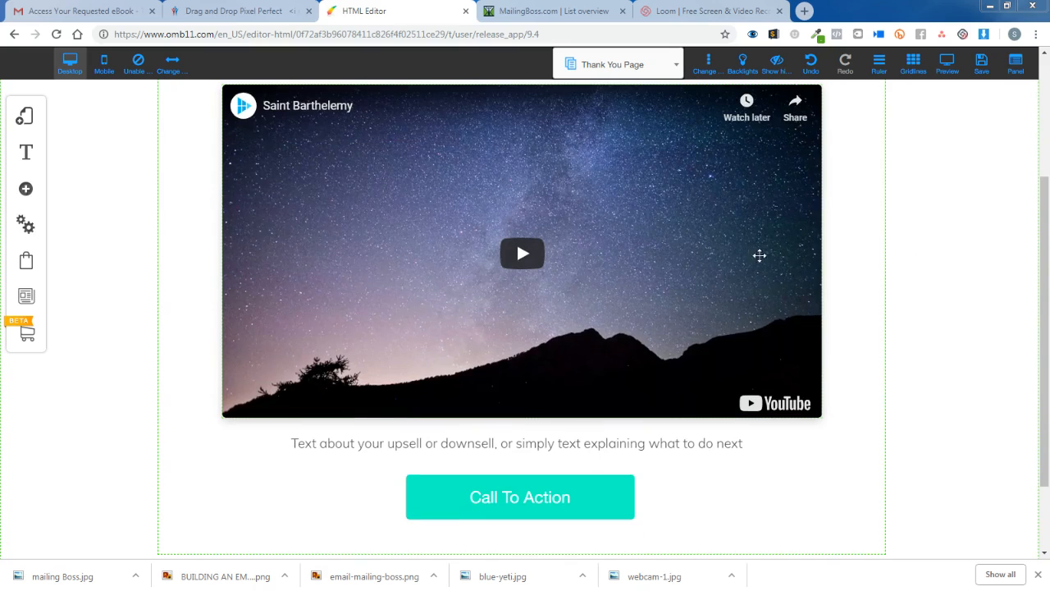
Delete the placeholder YouTube video from the Thank You Page.
left_click(700, 235)
scroll(710, 229, "up", 1)
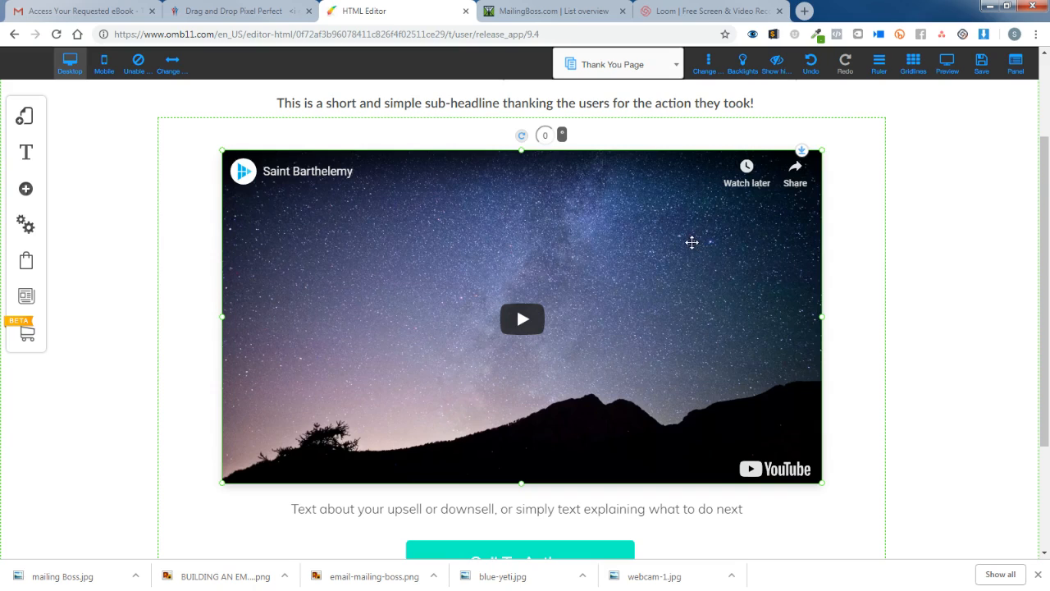
double_click(644, 238)
left_click(667, 242)
key("Delete")
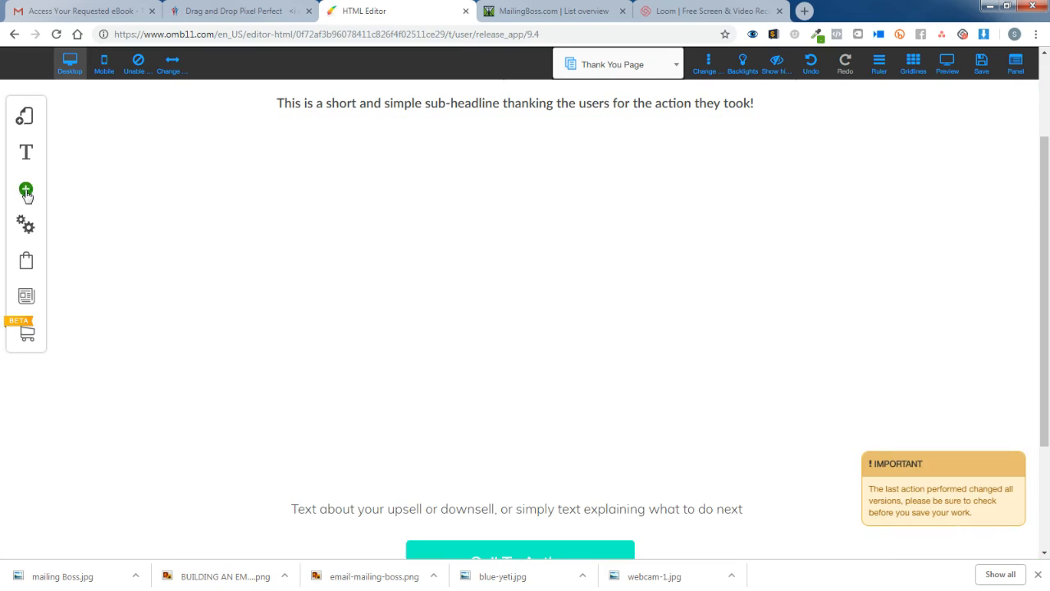
Add a plain Image element in the video's former spot and open its settings.
left_click(25, 189)
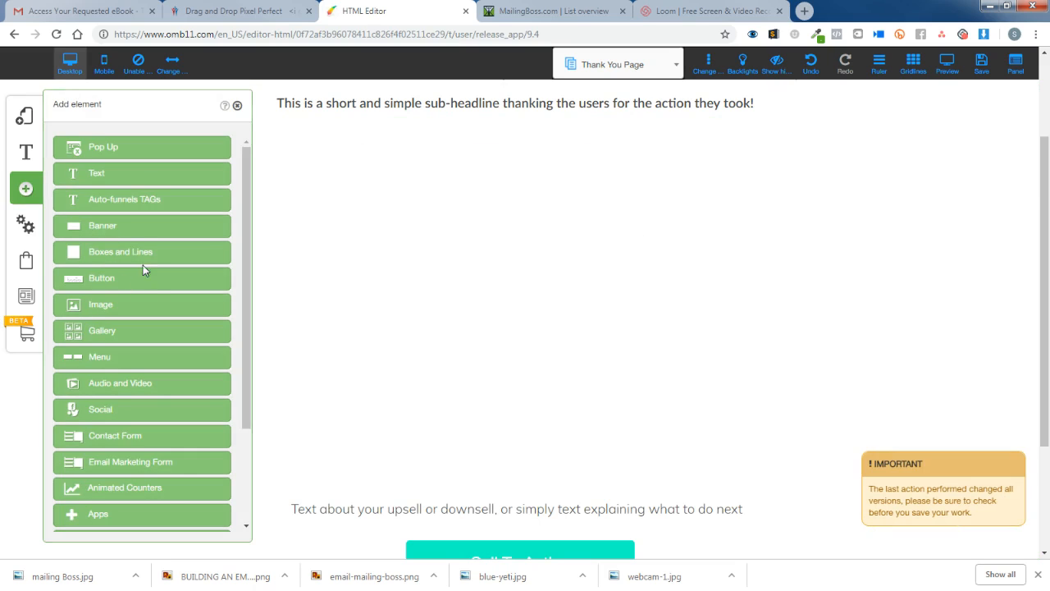
left_click(107, 305)
left_click(140, 266)
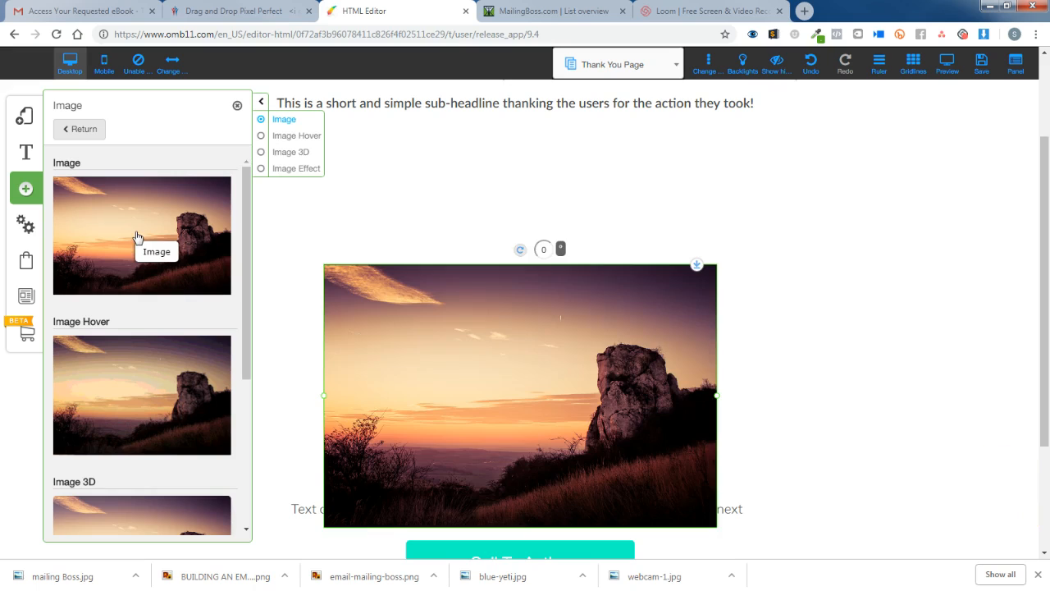
left_click_drag(602, 359, 611, 299)
scroll(851, 298, "down", 1)
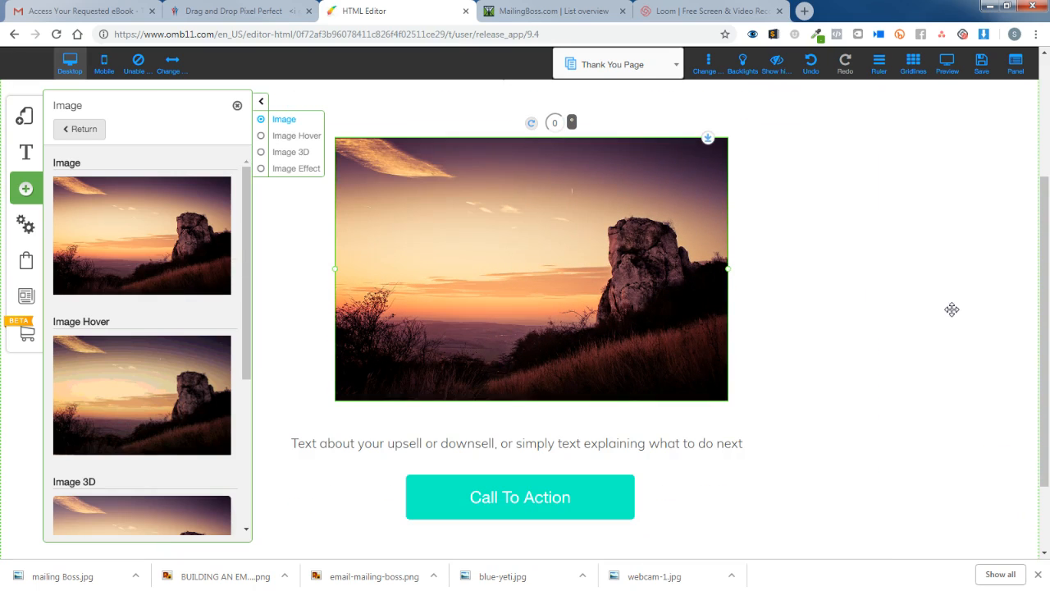
left_click(989, 310)
left_click_drag(549, 272, 566, 270)
double_click(525, 256)
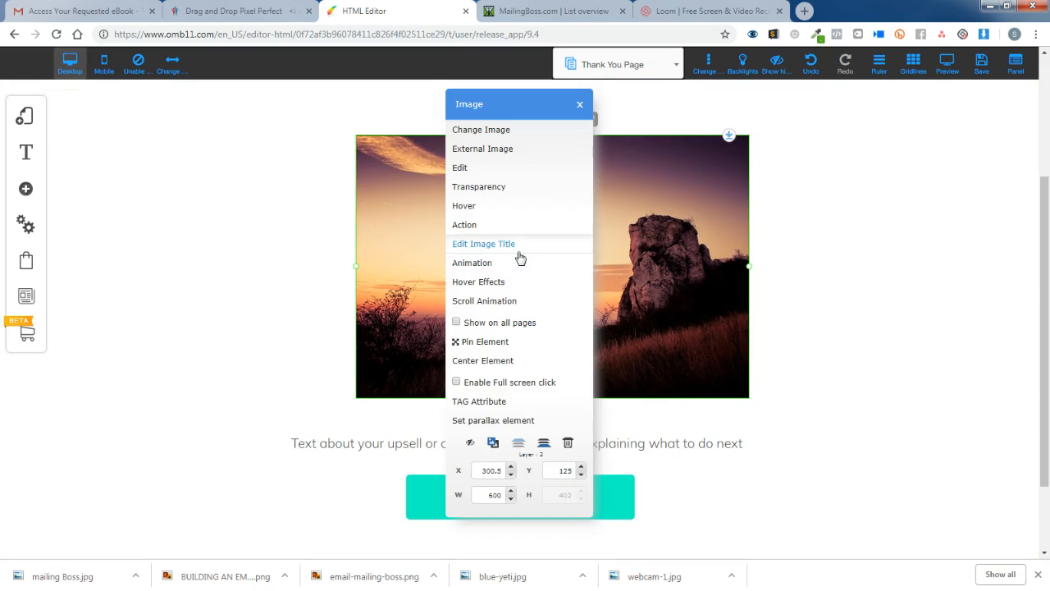
Swap the sunset picture for the 8 Figure Funnel Formula book cover from All files.
left_click(505, 131)
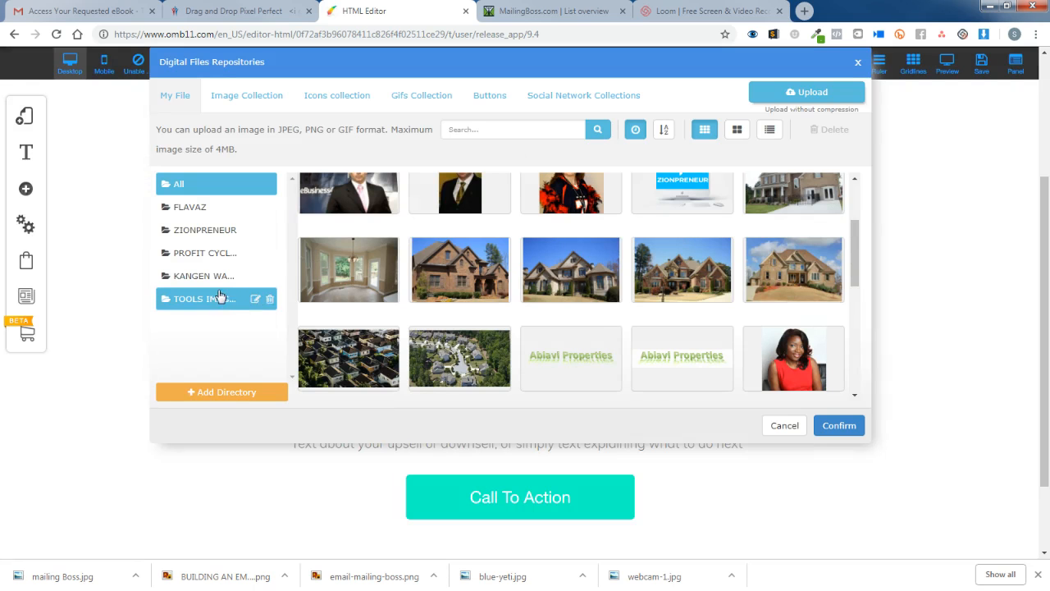
left_click(233, 230)
left_click_drag(856, 278, 848, 135)
left_click(202, 183)
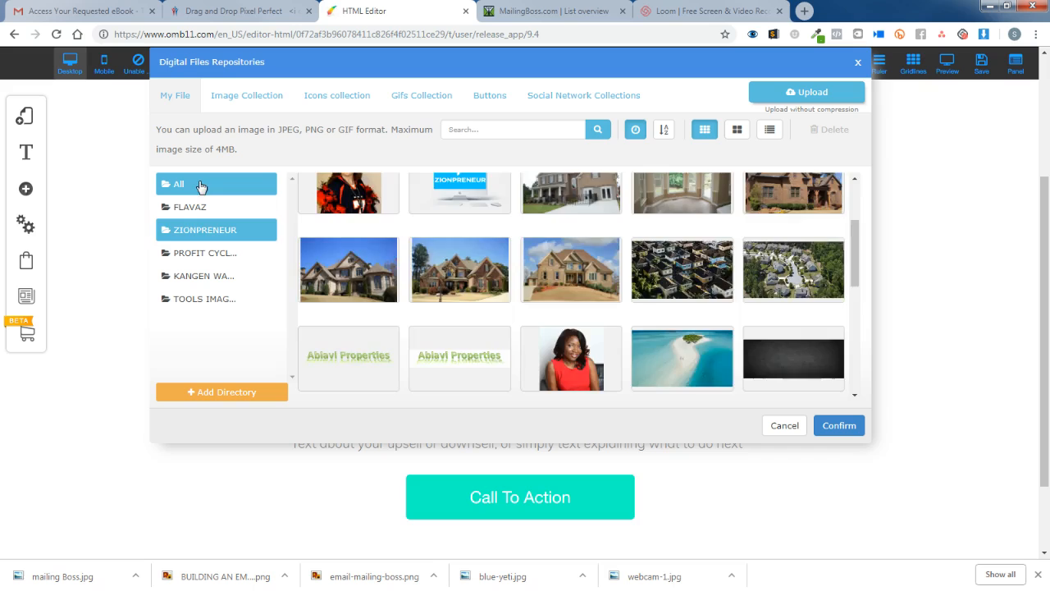
scroll(870, 263, "down", 5)
left_click_drag(854, 281, 874, 422)
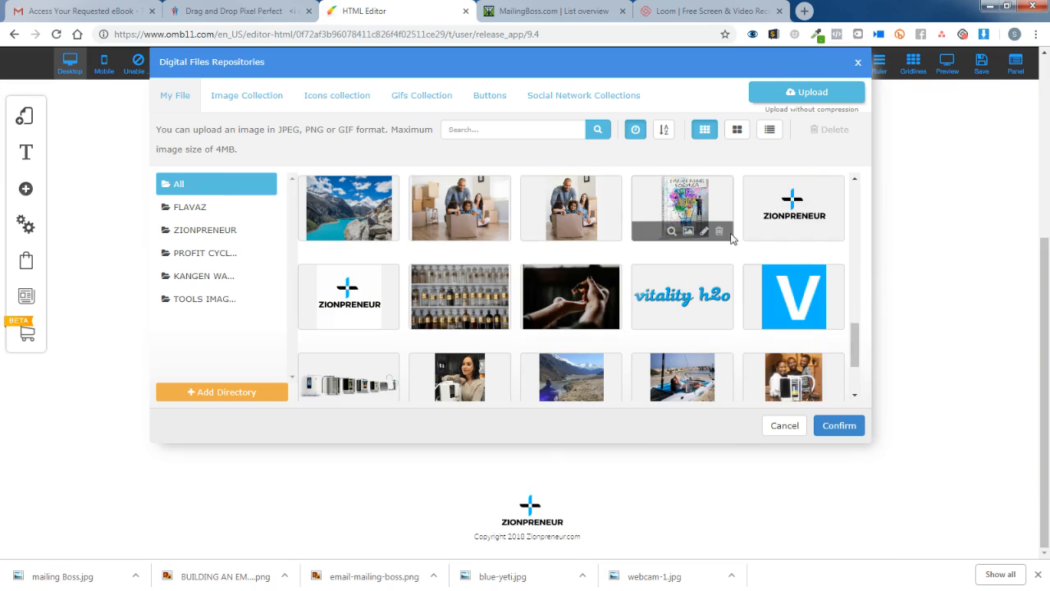
left_click_drag(856, 340, 859, 392)
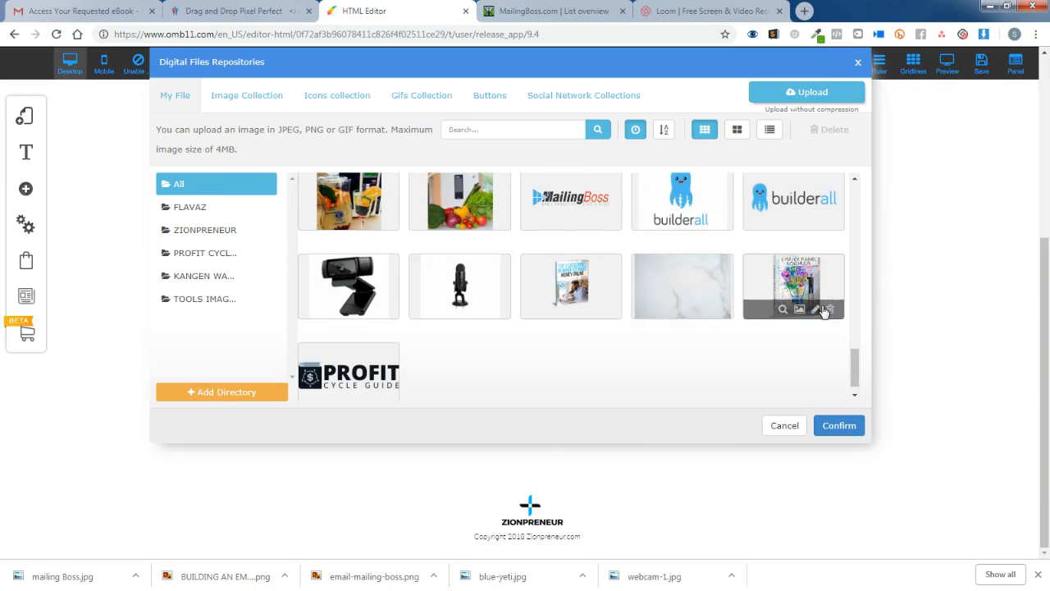
left_click(808, 287)
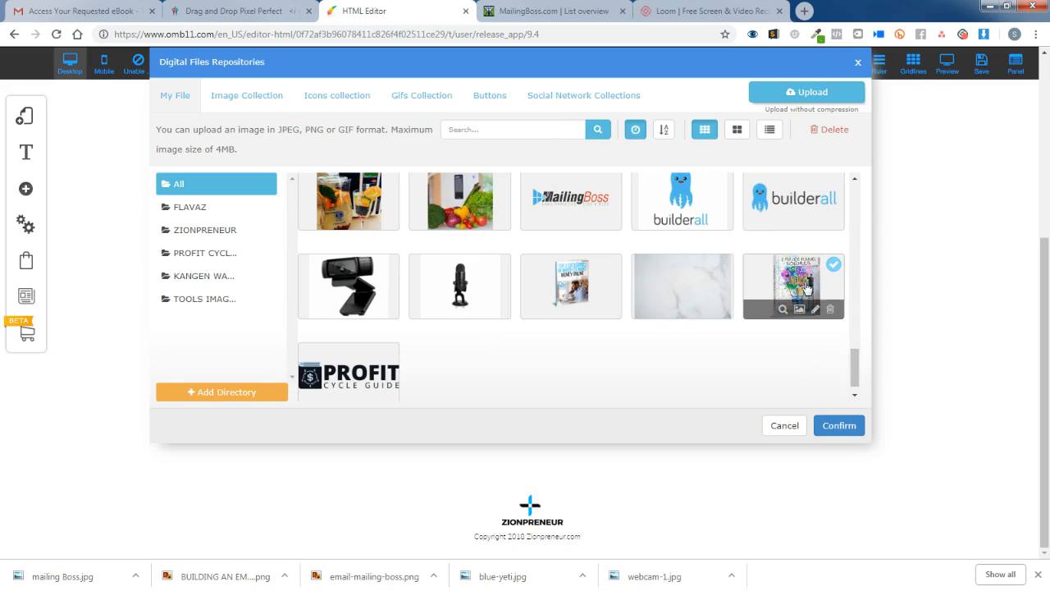
left_click(839, 426)
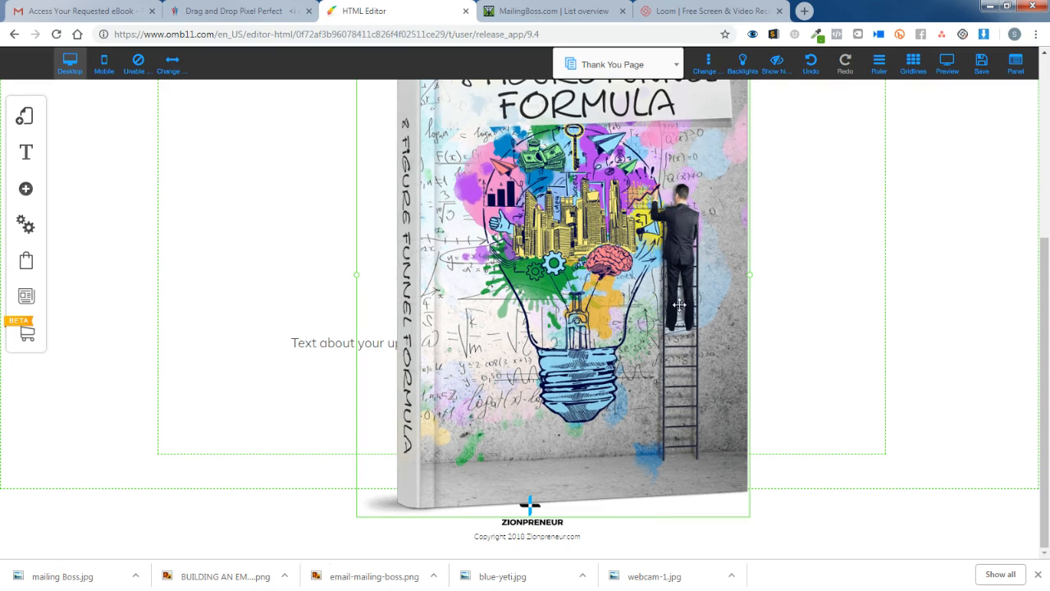
Shrink the book cover and position it under the sub-headline.
left_click_drag(749, 280, 622, 132)
scroll(823, 282, "up", 3)
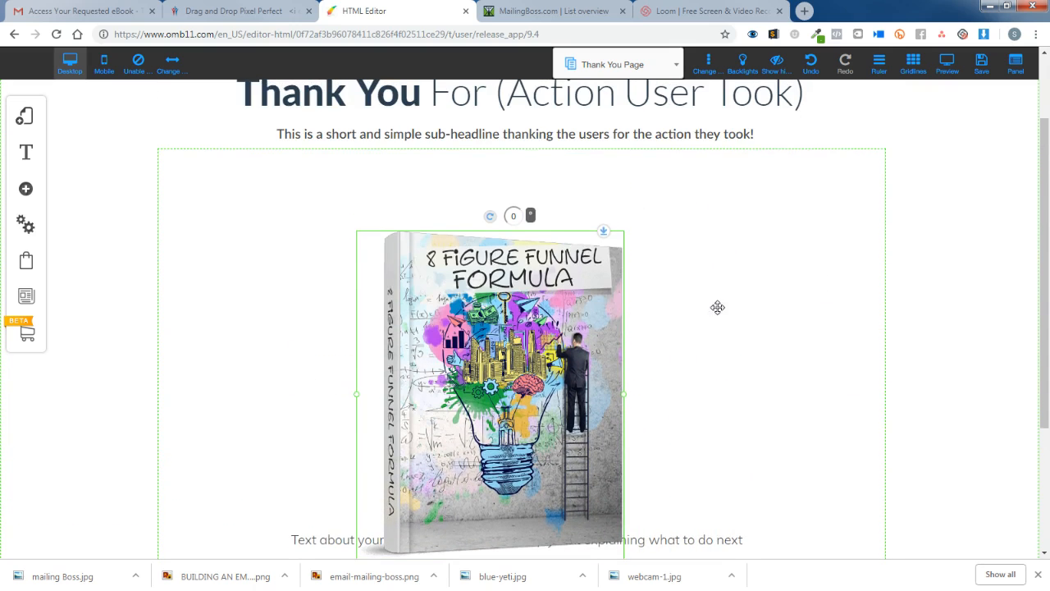
left_click_drag(597, 330, 717, 304)
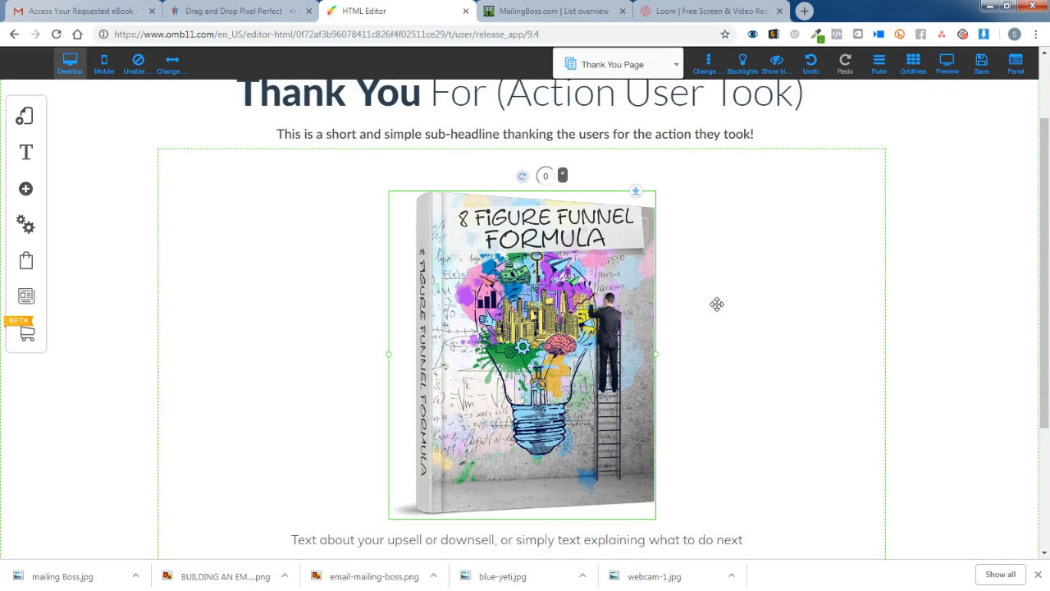
left_click(719, 304)
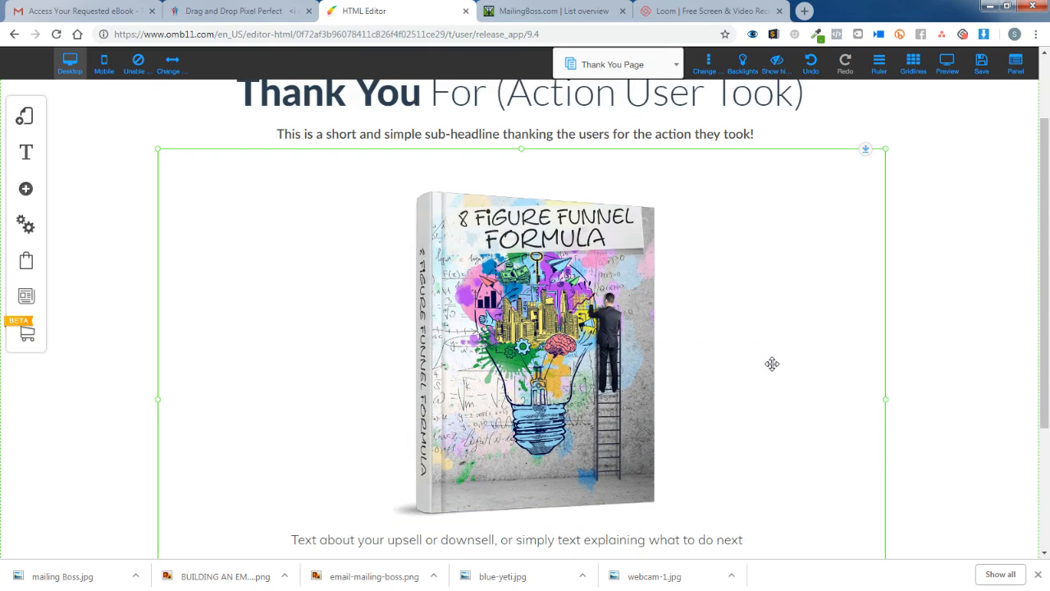
Delete the Call To Action button below the upsell text, leaving the text unchanged.
scroll(742, 358, "down", 2)
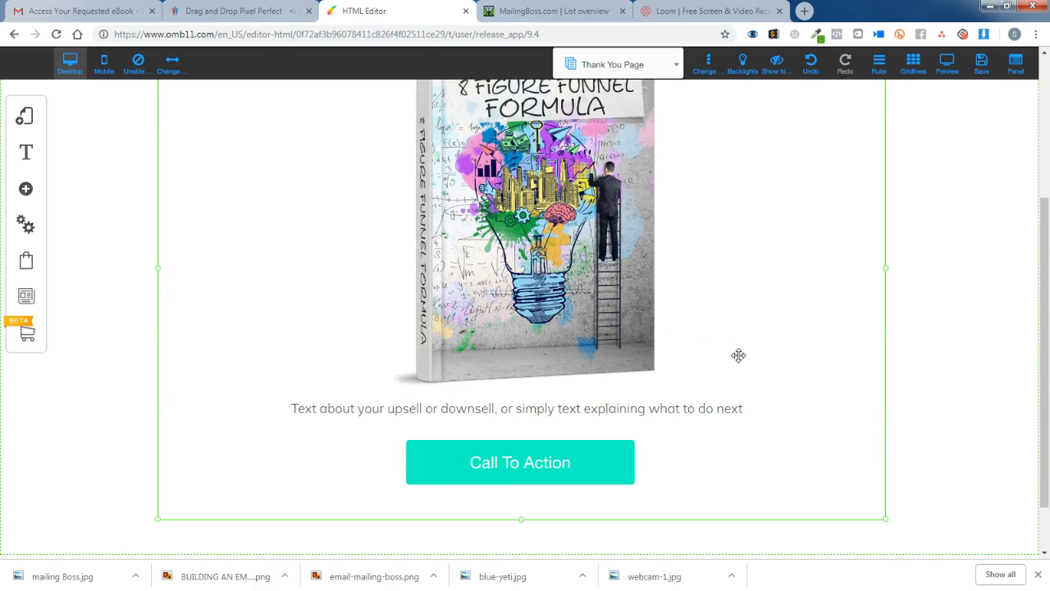
left_click(544, 480)
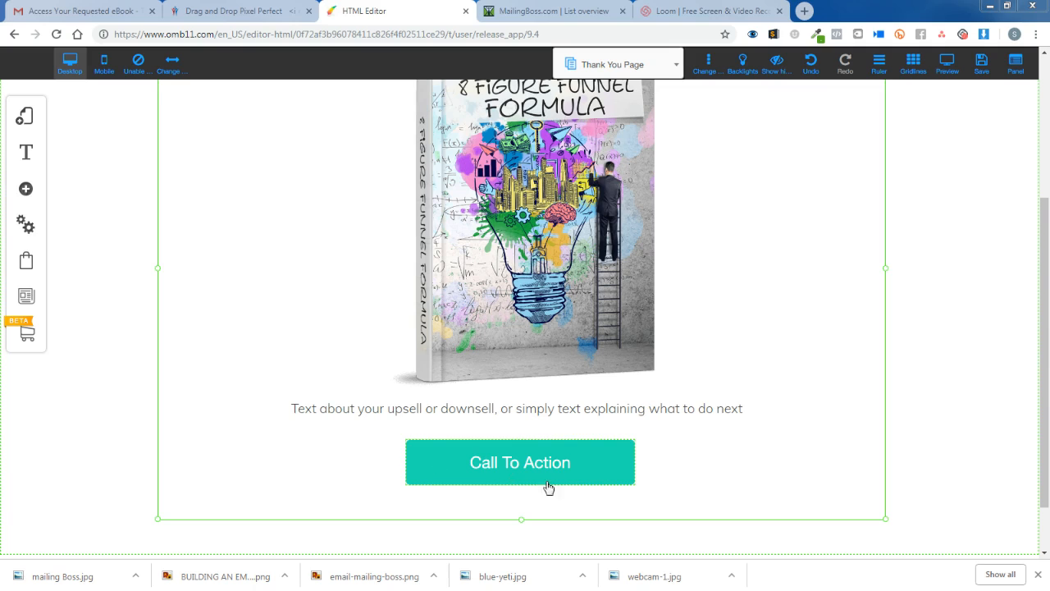
key("Delete")
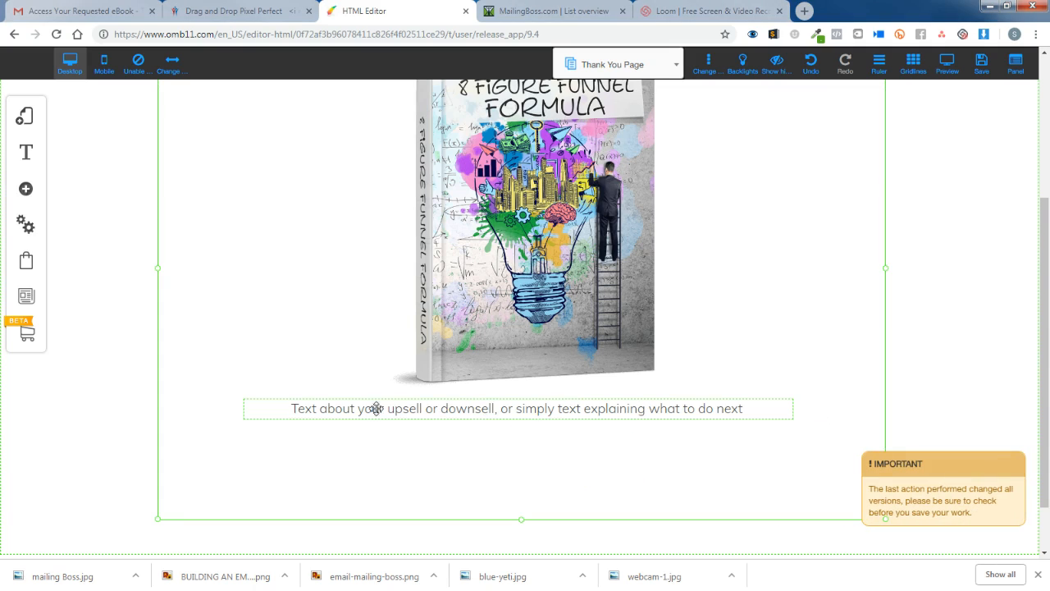
left_click(297, 409)
left_click(304, 410)
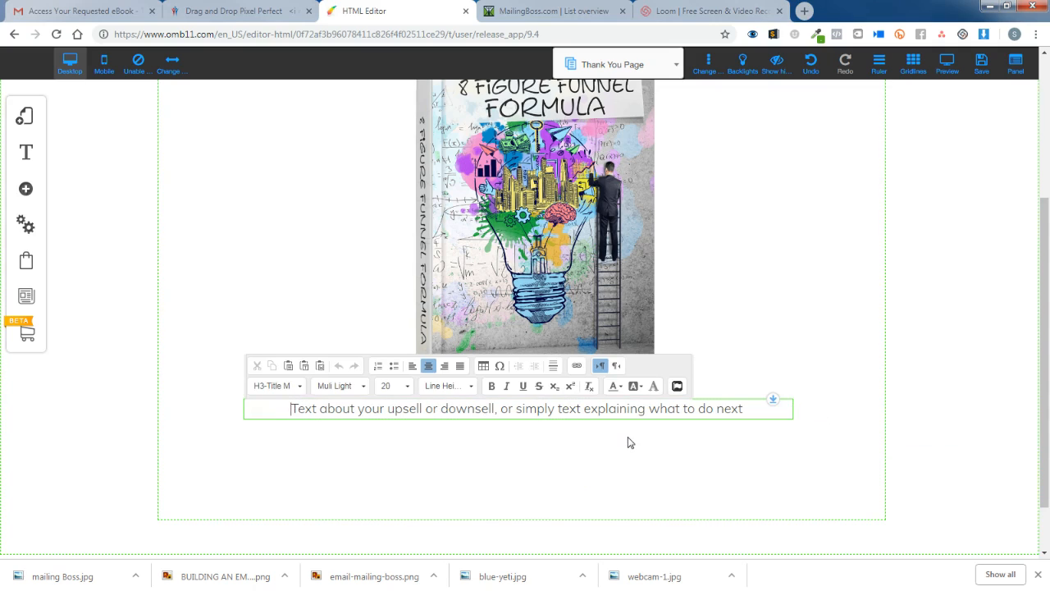
left_click(769, 321)
scroll(758, 334, "up", 3)
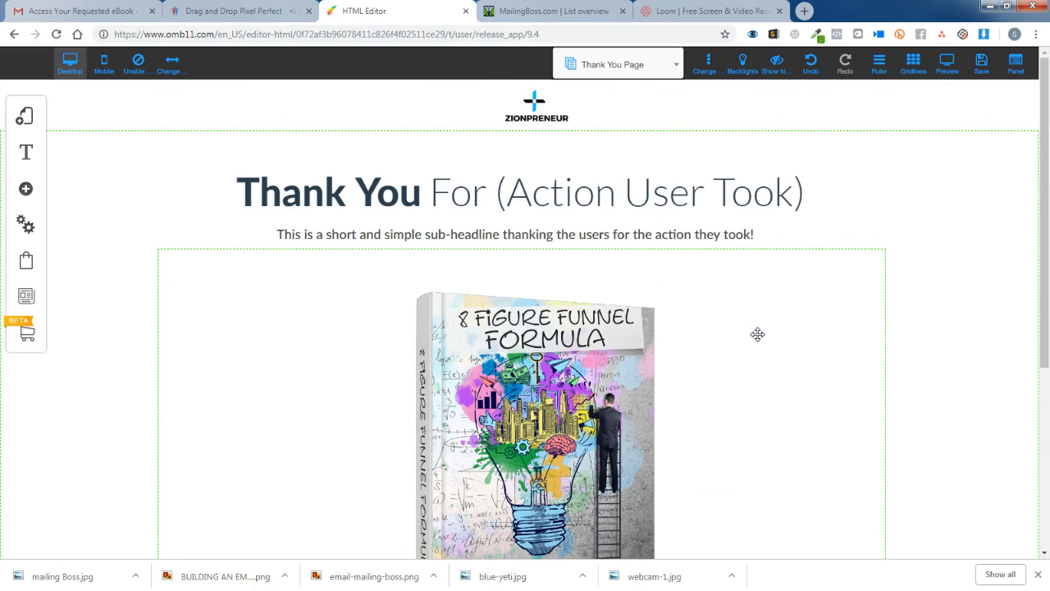
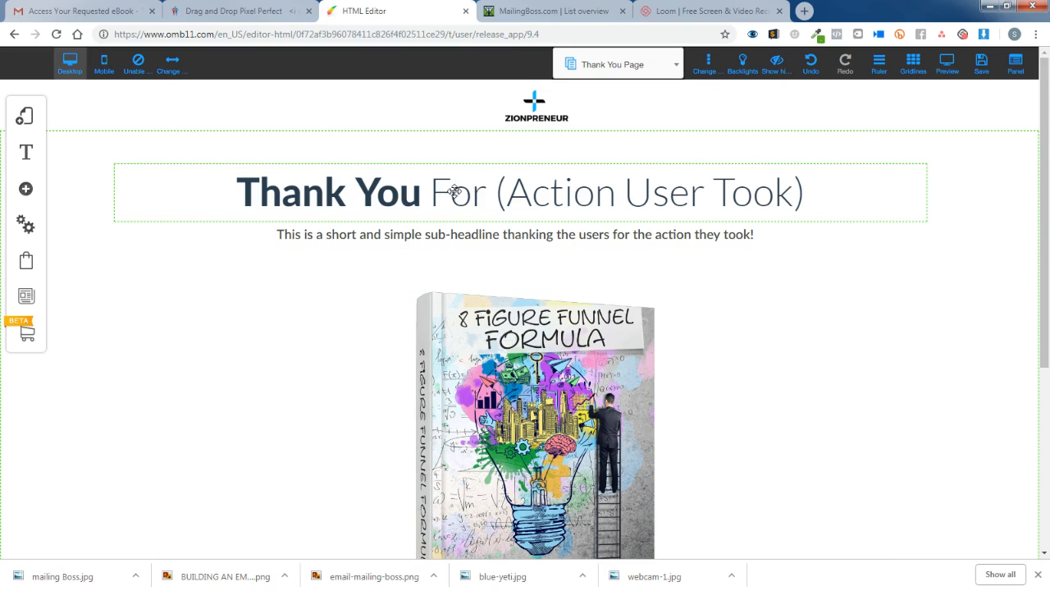
Select the 'For (Action User Took)' wording in the Thank You headline, then deselect it.
left_click(424, 191)
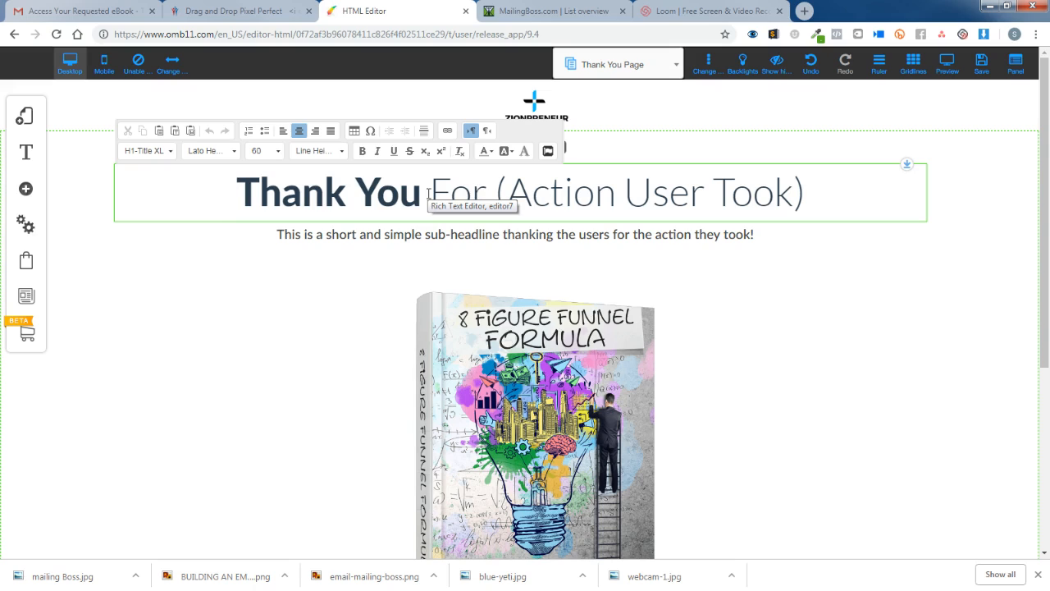
left_click(432, 191)
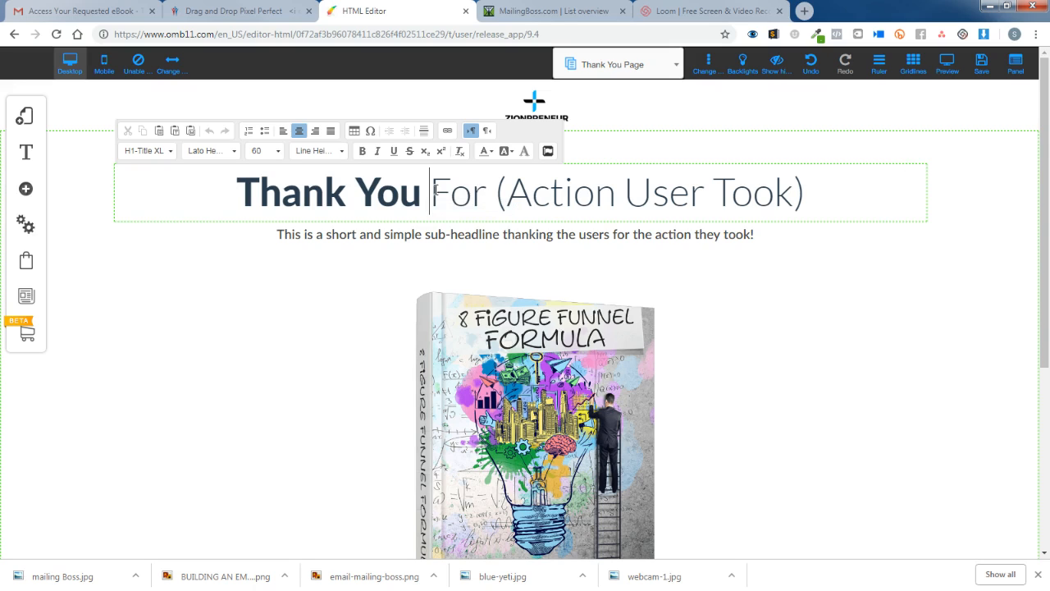
left_click_drag(434, 192, 870, 209)
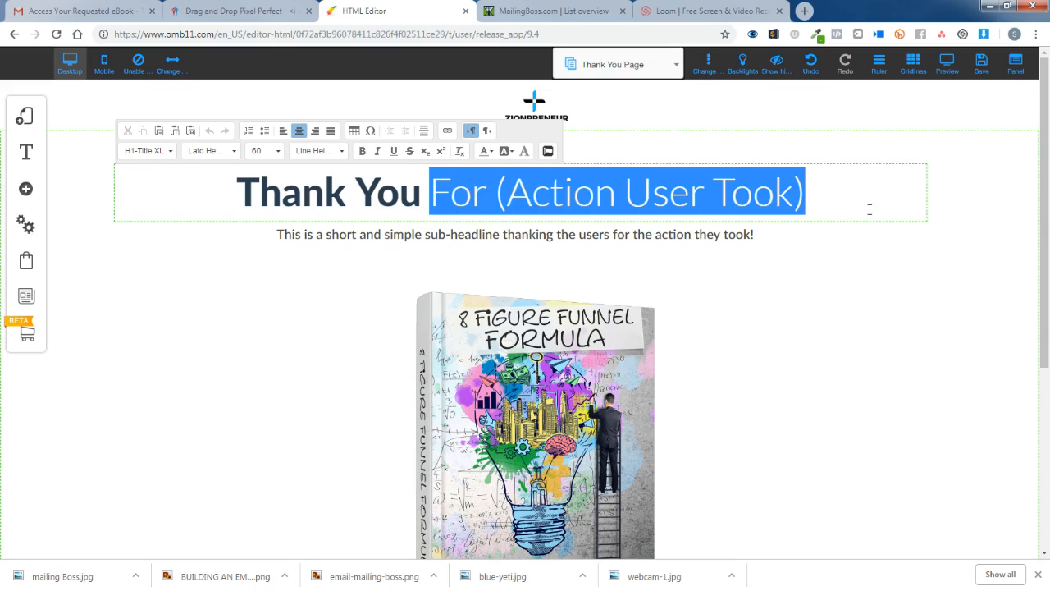
left_click_drag(804, 205, 575, 201)
left_click(504, 191)
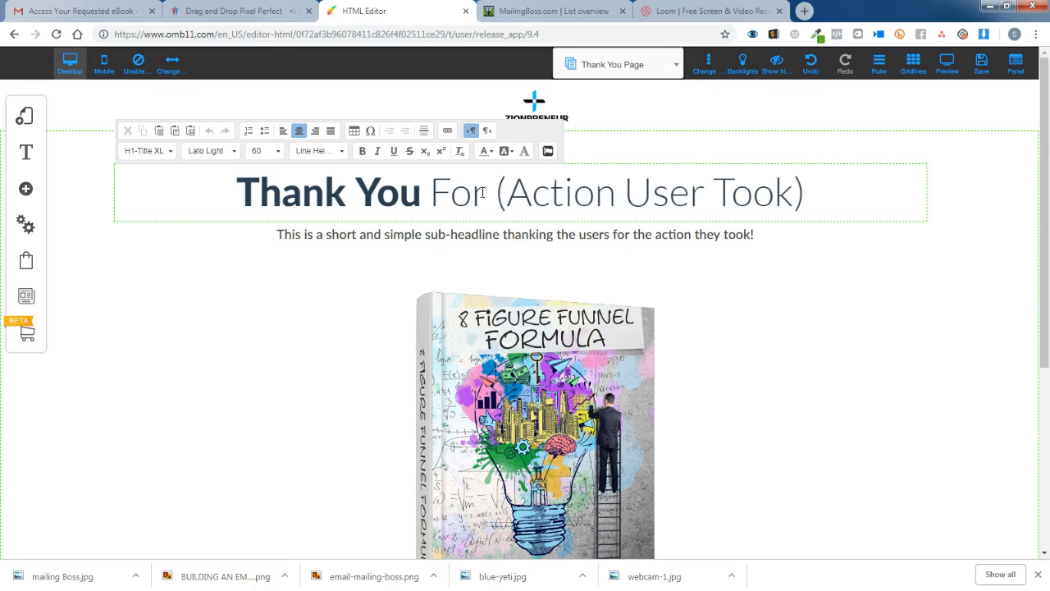
left_click(430, 191)
Type 'Check Your Email Now' in the sub-headline and delete the old placeholder wording before '!'.
double_click(380, 237)
left_click(280, 238)
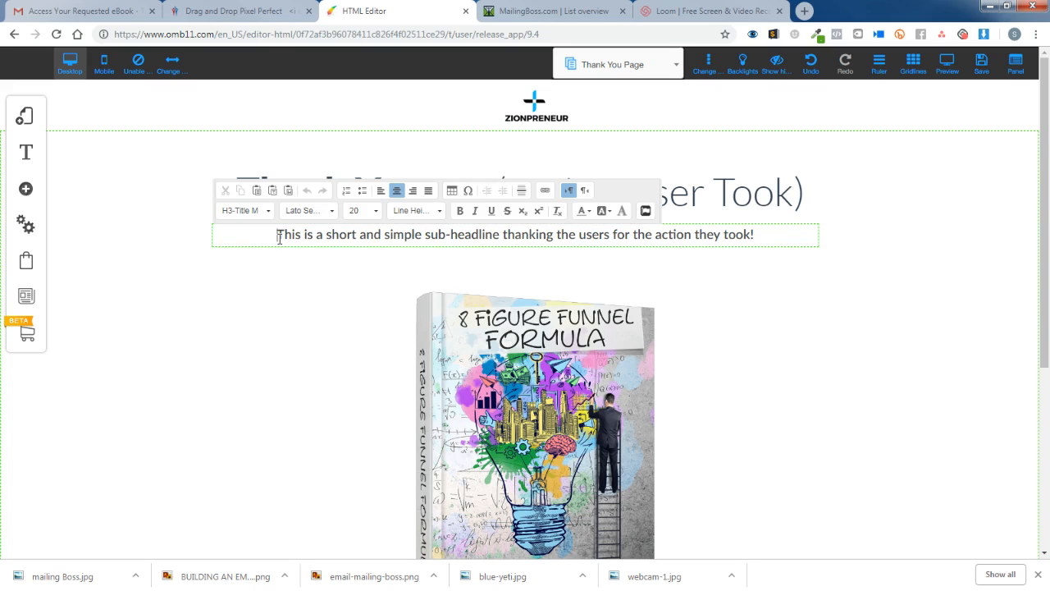
type("Check")
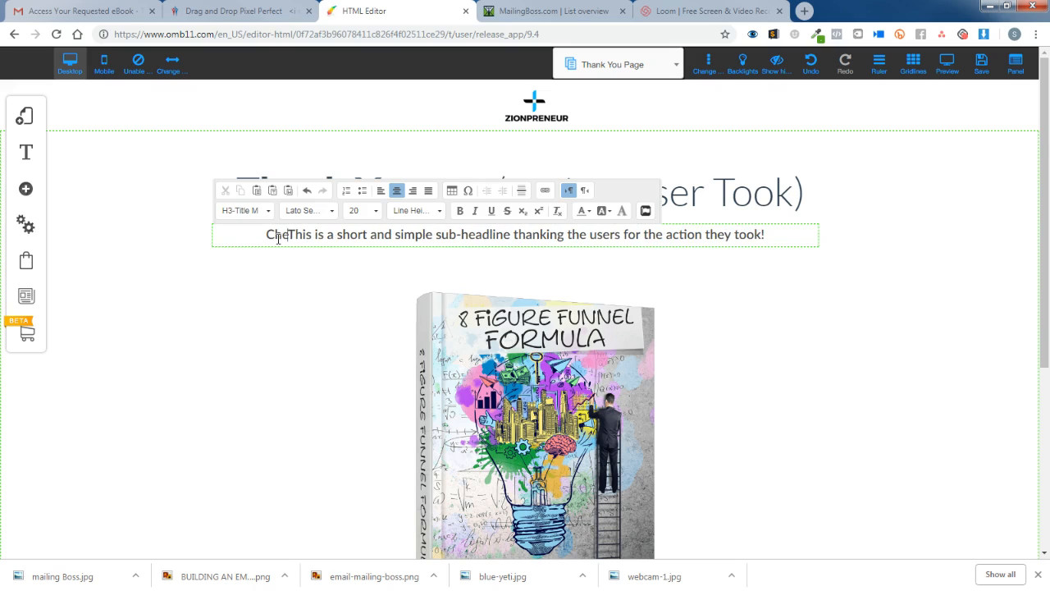
type(" YOur")
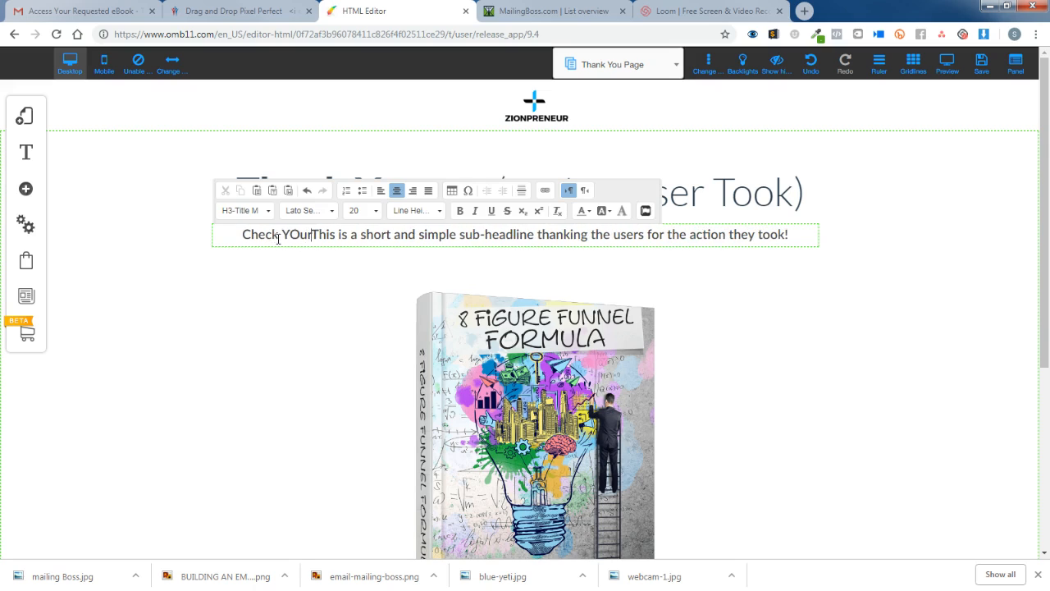
key("BackSpace")
key("BackSpace")
key("BackSpace")
type("ou")
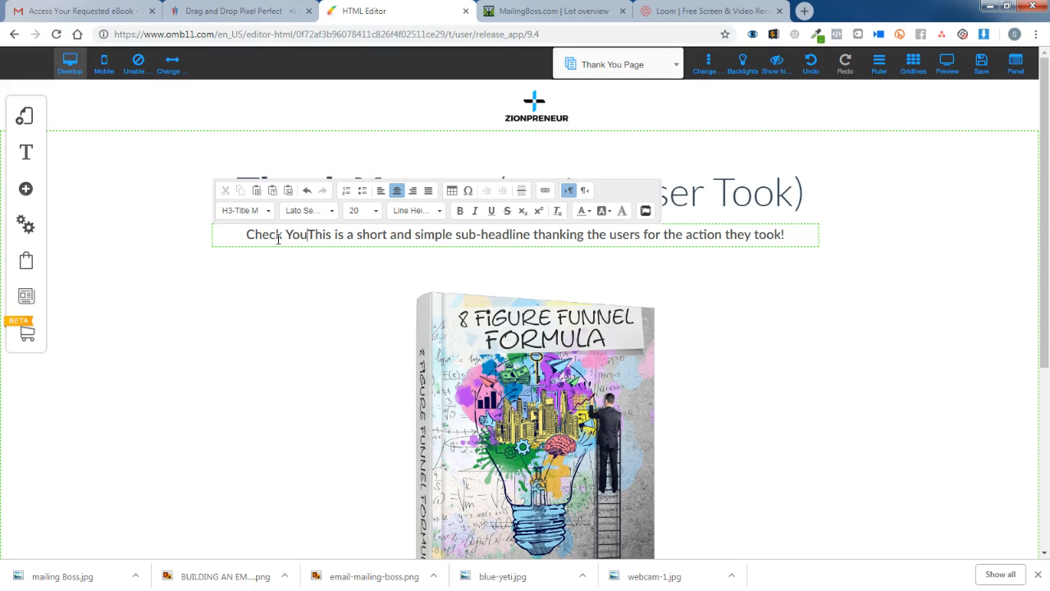
type("r Email ")
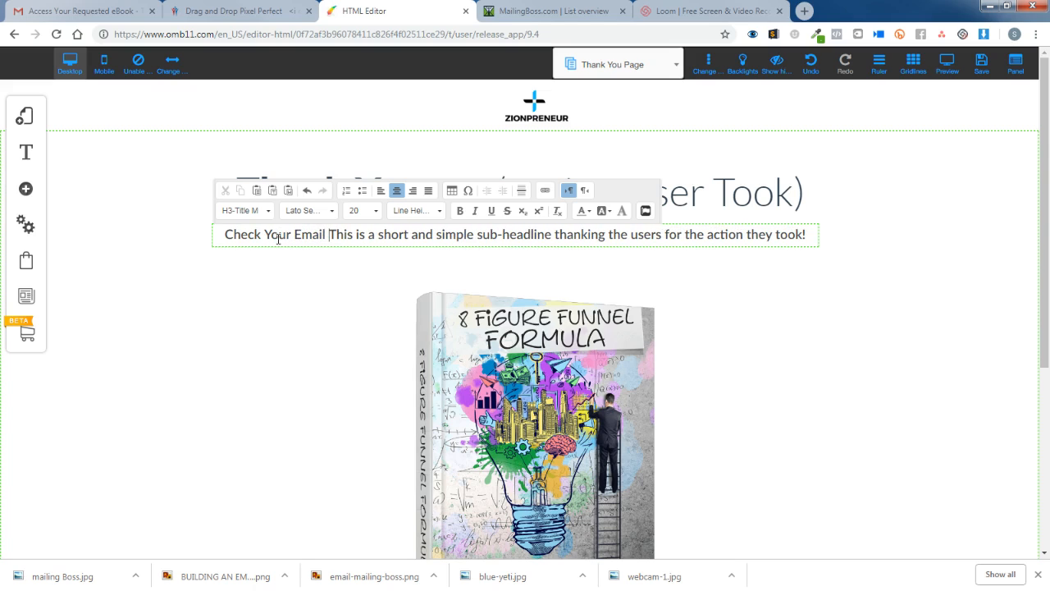
type("Ad")
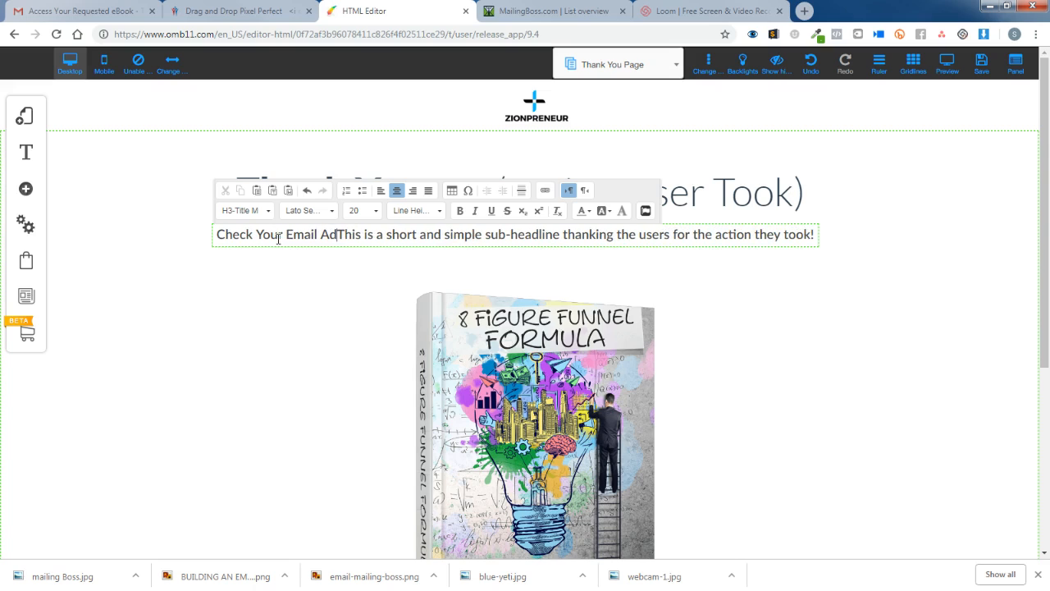
key("BackSpace")
key("BackSpace")
type("Now")
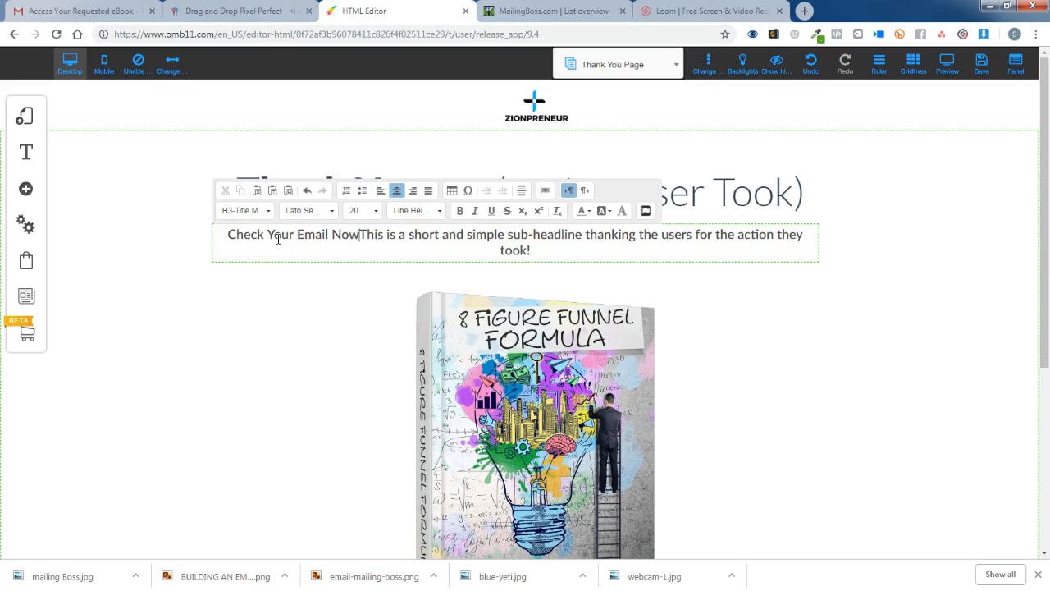
key("Delete")
key("Delete")
key("Delete")
key("Delete")
key("Delete")
key("Delete")
key("Delete")
key("Delete")
key("Delete")
key("Delete")
key("Delete")
key("Delete")
key("Delete")
key("Delete")
key("Delete")
key("Delete")
key("Delete")
key("Delete")
key("Delete")
key("Delete")
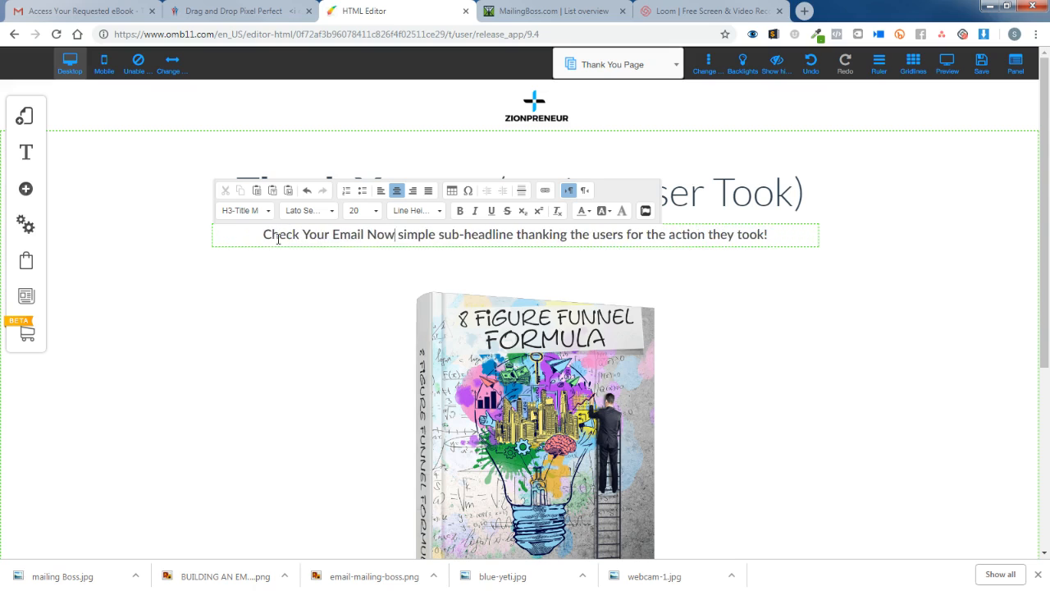
key("Delete")
key("Delete")
key("Delete")
key("Delete")
key("Delete")
key("Delete")
key("Delete")
key("Delete")
key("Delete")
key("Delete")
key("Delete")
key("Delete")
key("Delete")
key("Delete")
key("Delete")
key("Delete")
key("Delete")
key("Delete")
key("Delete")
key("Delete")
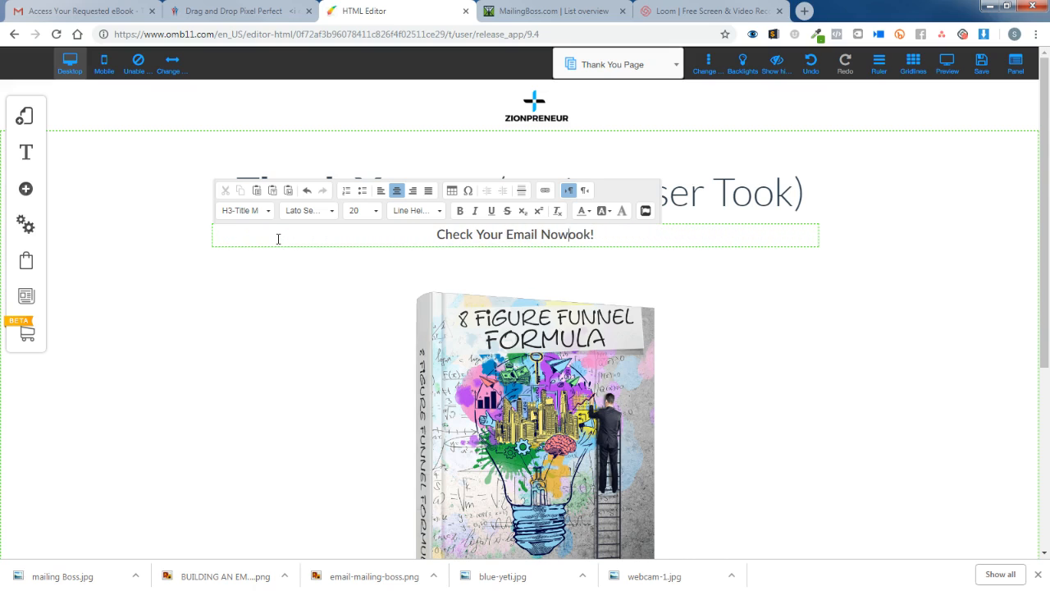
key("Delete")
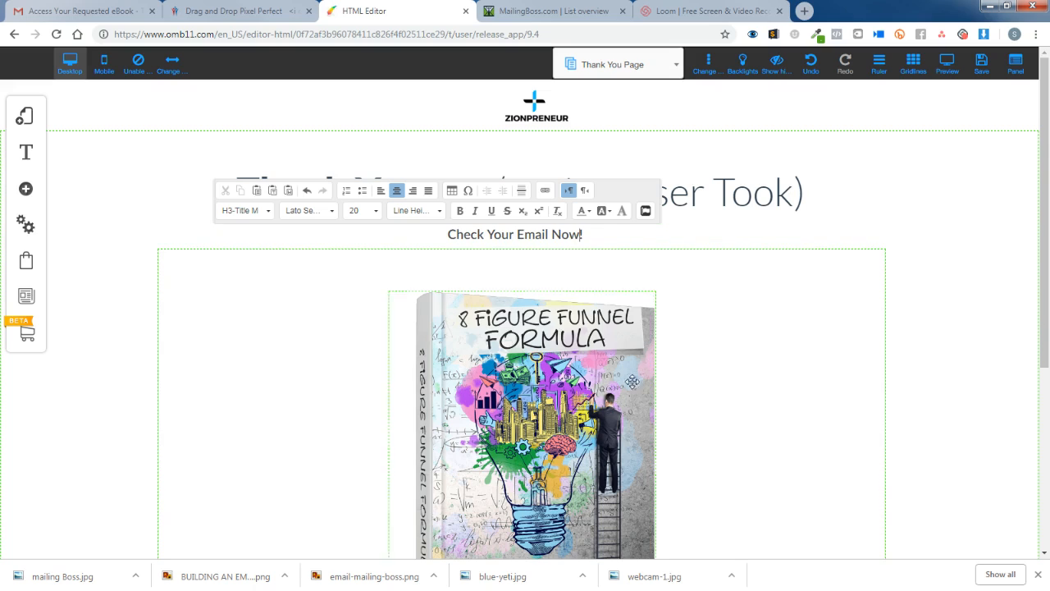
left_click(861, 342)
left_click(509, 192)
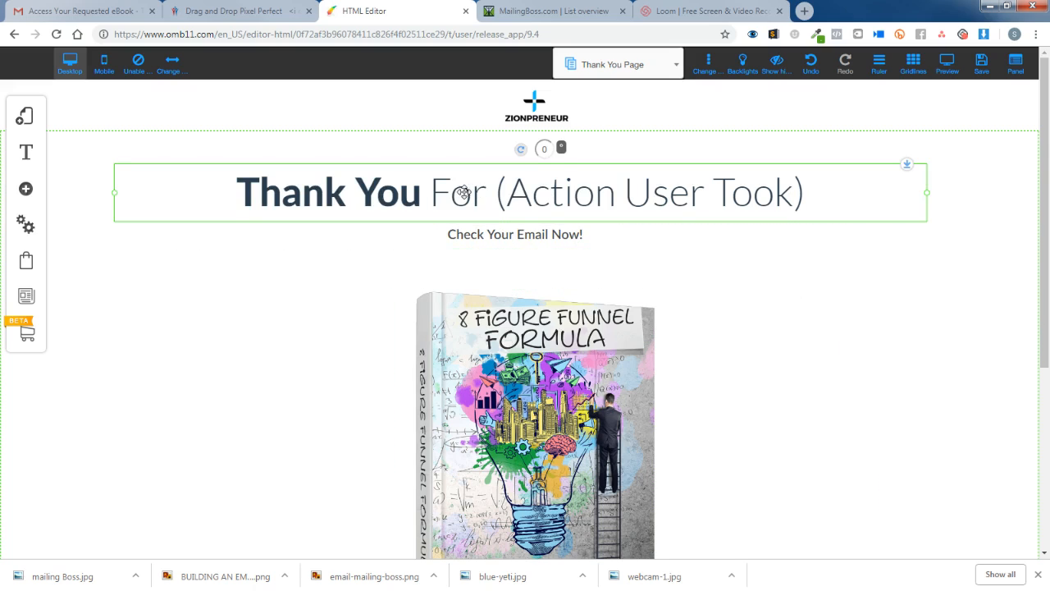
left_click(462, 195)
Delete 'For (Action User Took)' so the headline reads just 'Thank You'.
left_click_drag(430, 195, 869, 197)
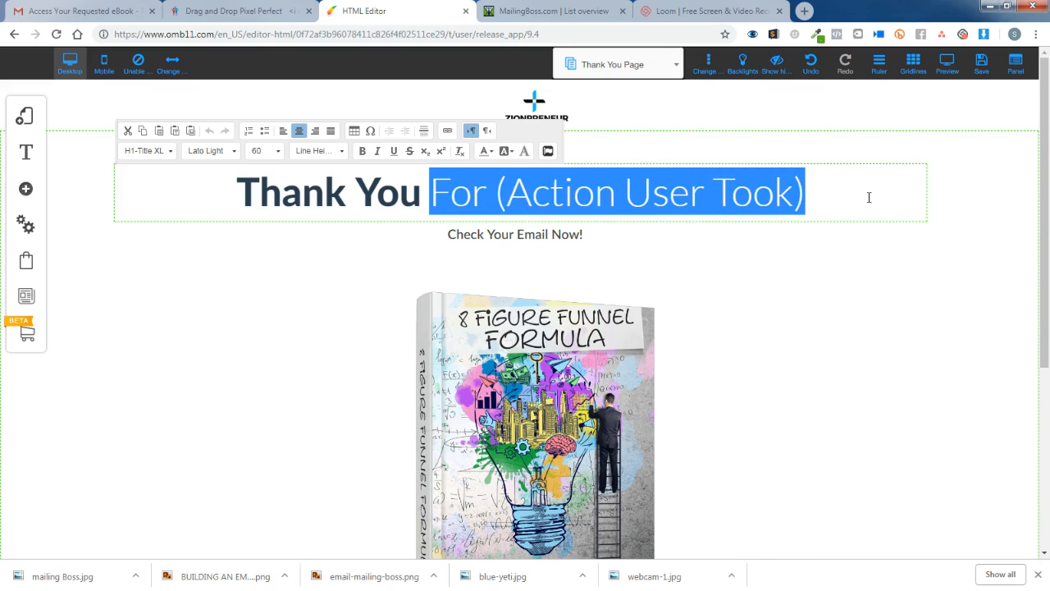
key("BackSpace")
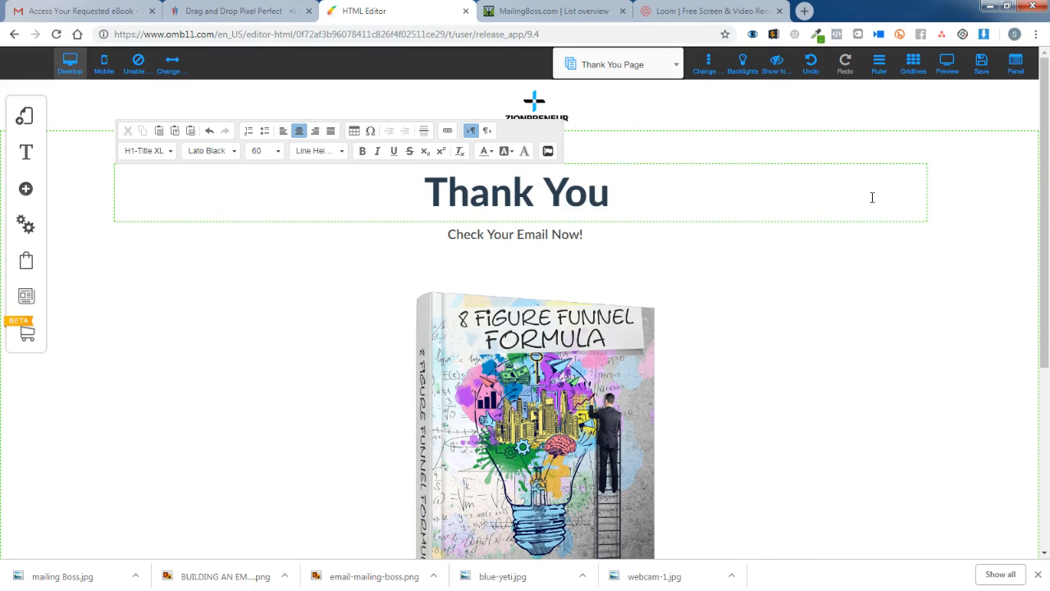
left_click(912, 284)
Colour the 'Thank You' headline text custom blue #00baff.
left_click(532, 199)
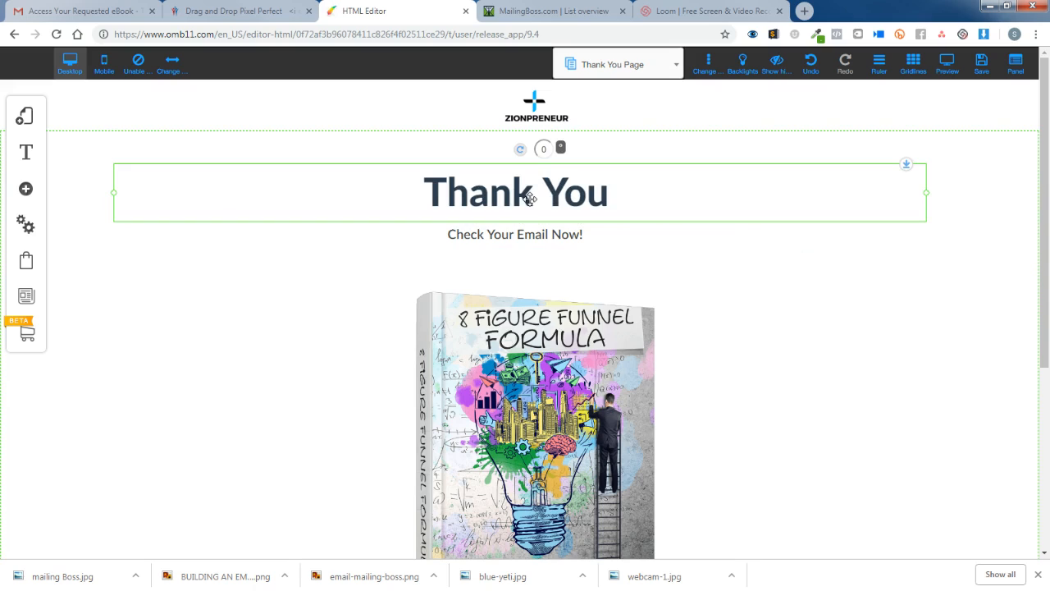
left_click(431, 187)
key("shift+Right")
key("shift+Right")
key("shift+Right")
key("shift+Right")
key("shift+Right")
key("shift+Right")
key("shift+Right")
key("shift+Right")
key("shift+Right")
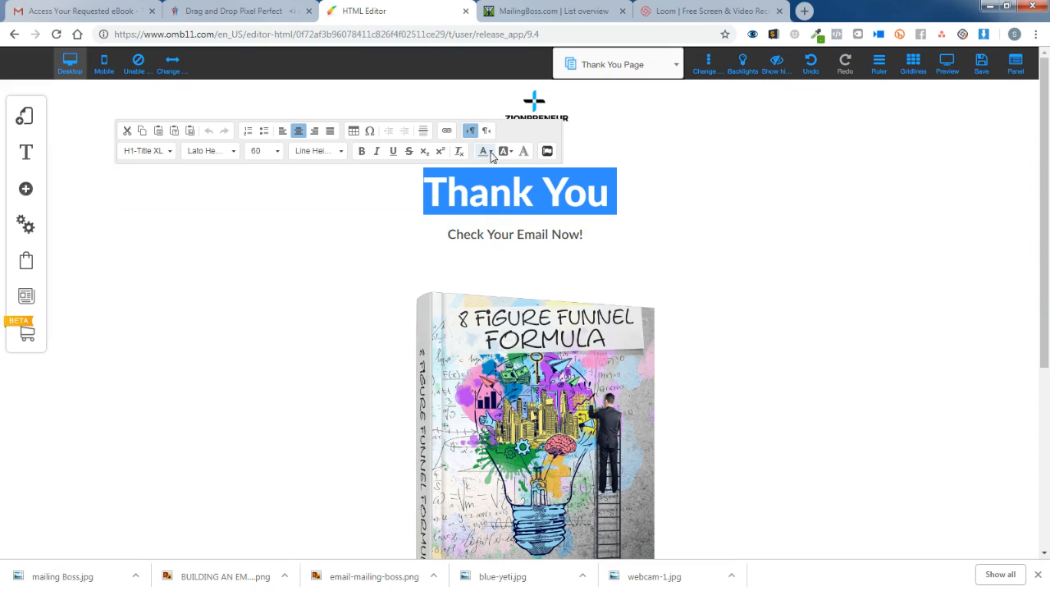
left_click(486, 151)
left_click(512, 228)
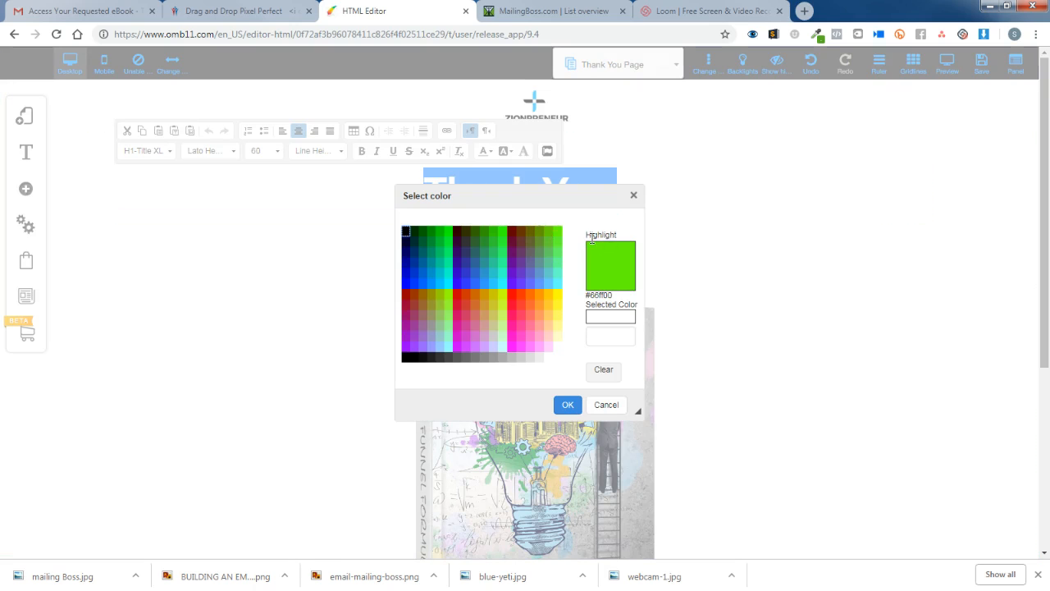
left_click(609, 335)
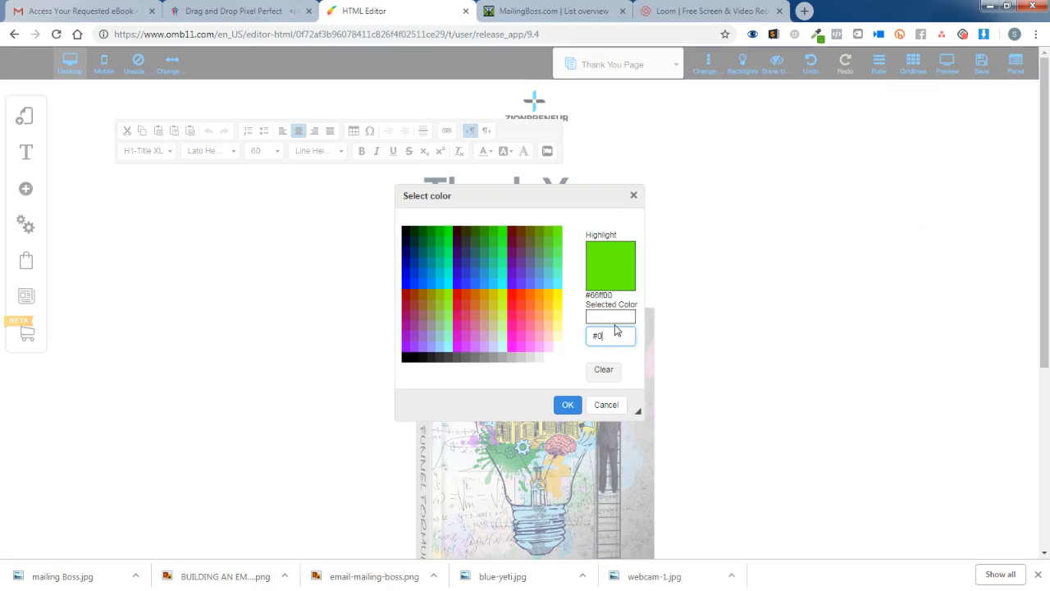
type("#00baff")
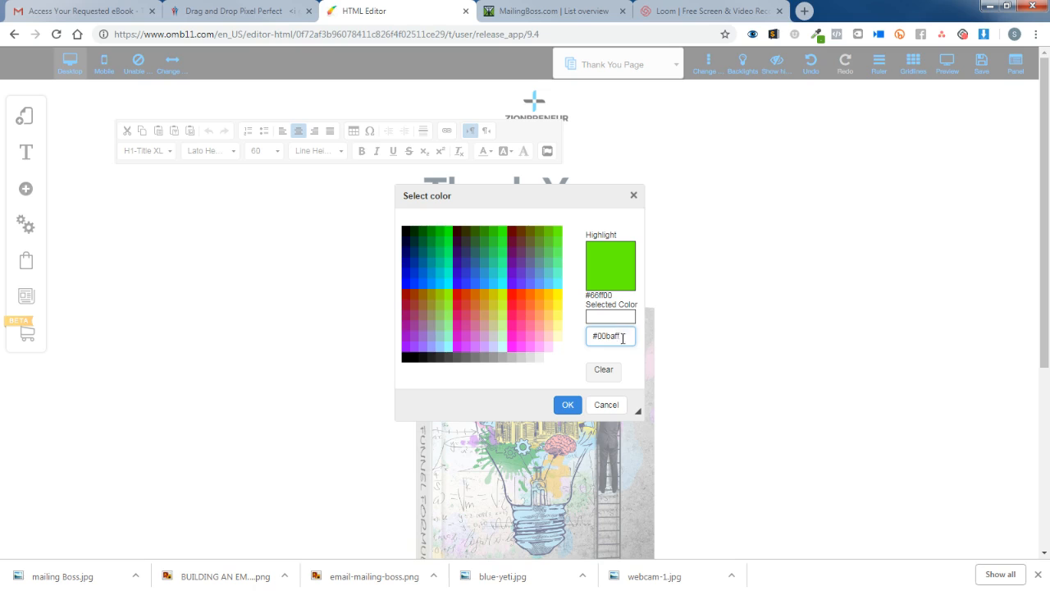
left_click(567, 404)
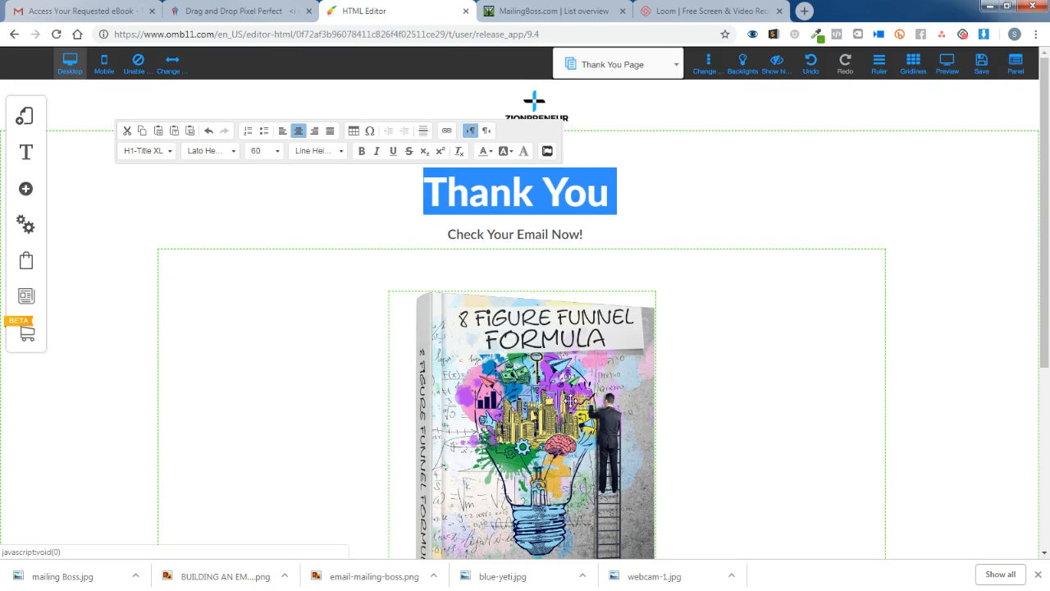
left_click(727, 227)
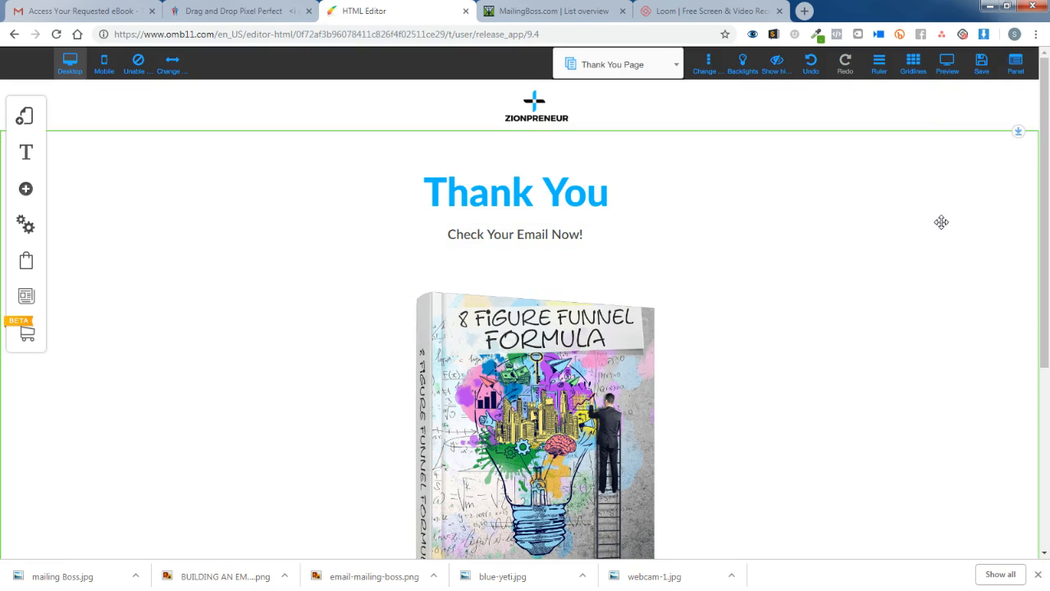
Add 'Please' before the subheading so it reads 'Please Check Your Email Now!'.
left_click(451, 237)
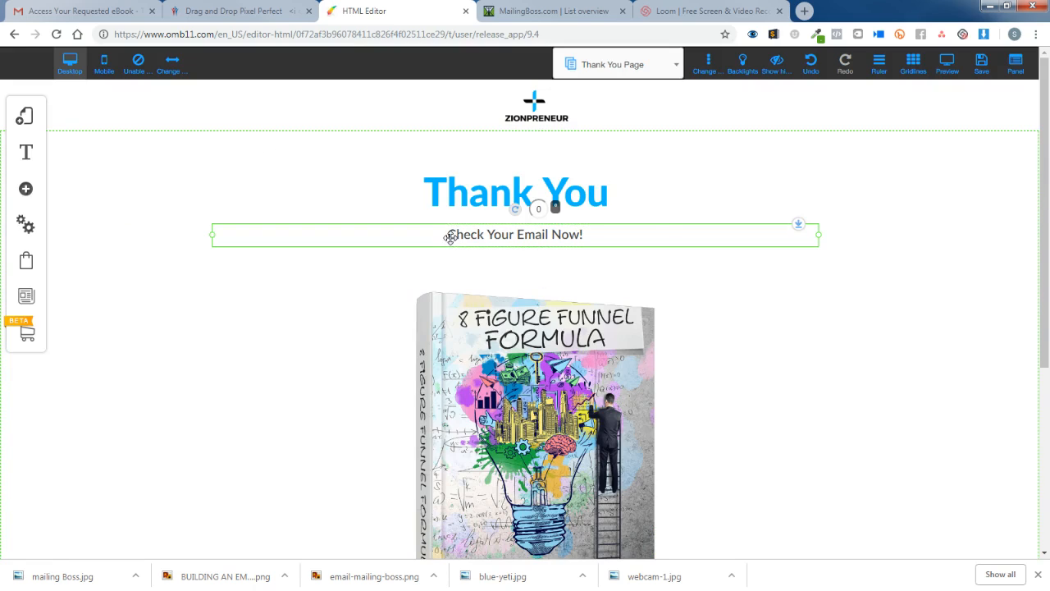
left_click(450, 238)
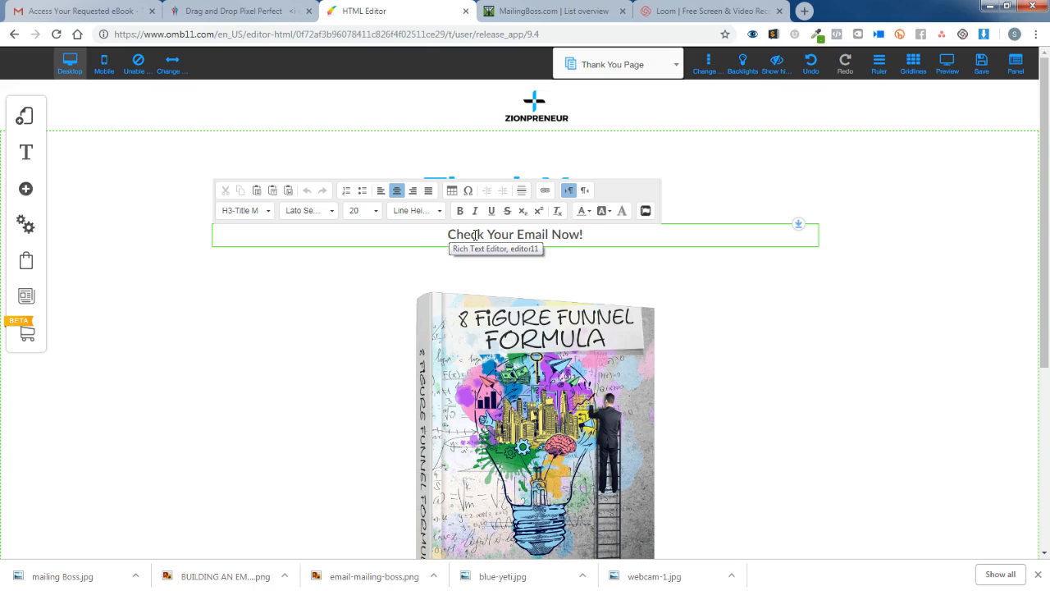
type("Please")
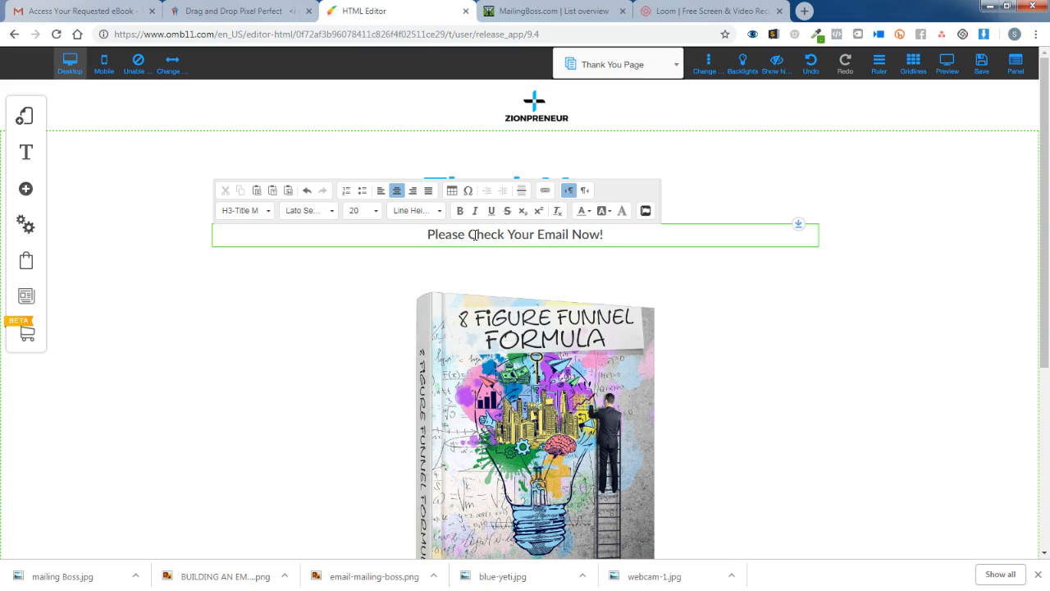
left_click(966, 300)
Overwrite the upsell placeholder with the 'We Emailed You A Link…8 Figure Fomula Book' message.
scroll(963, 307, "down", 1)
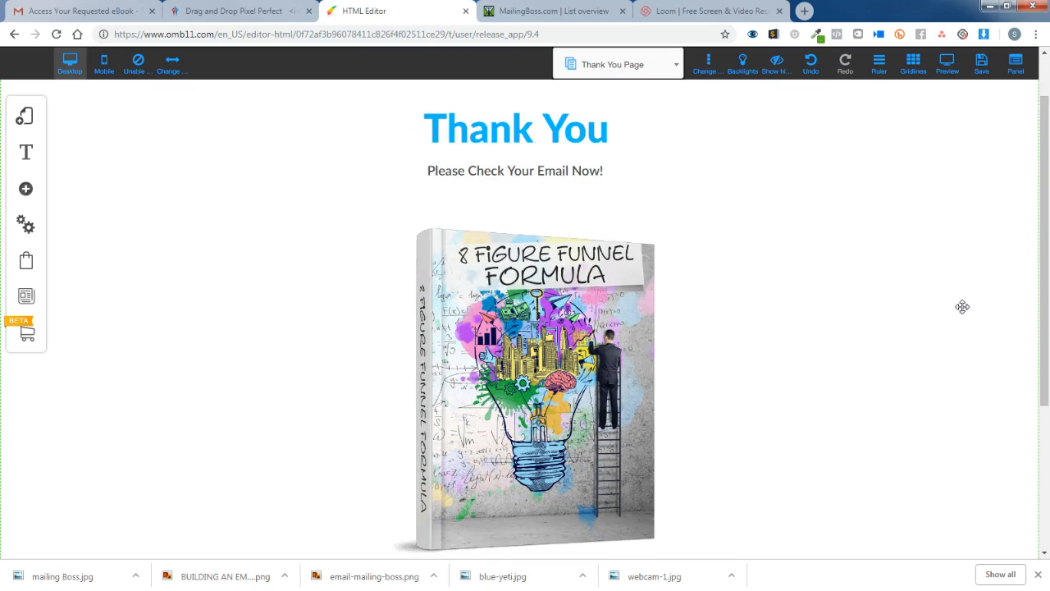
scroll(963, 307, "down", 4)
left_click(392, 343)
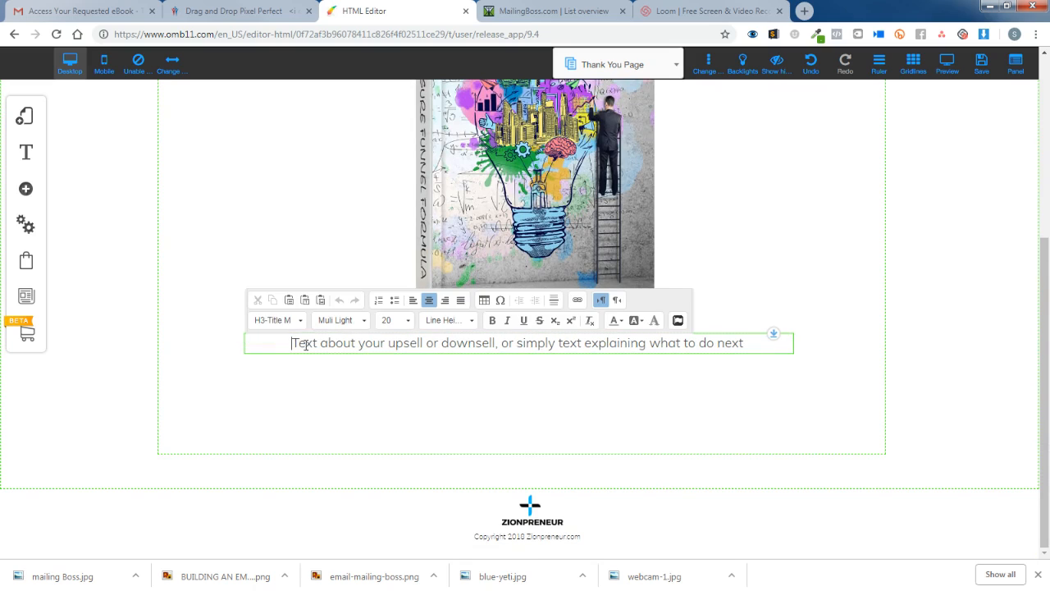
type("We ")
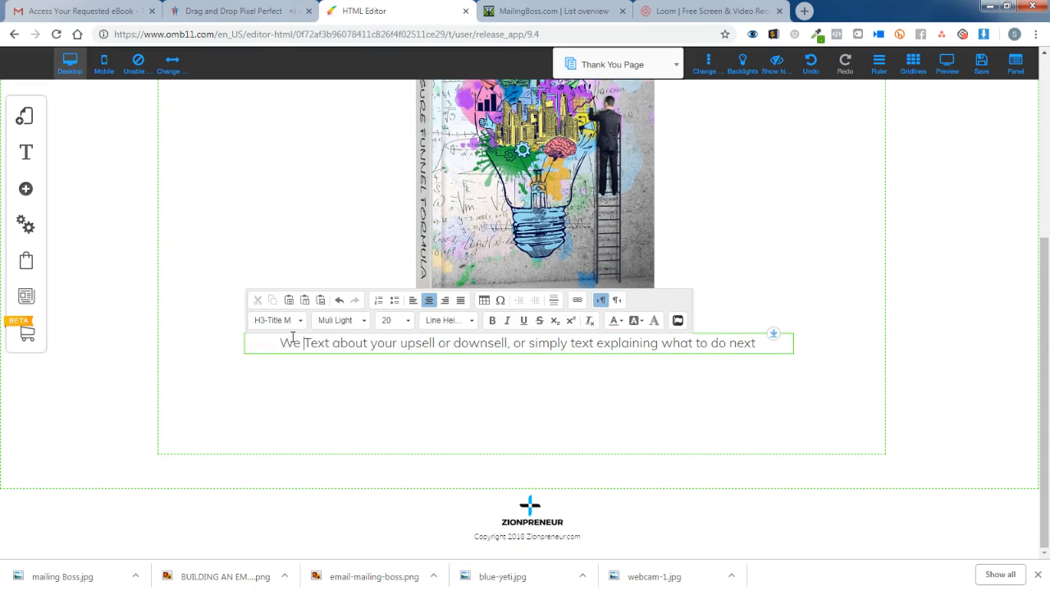
type("em")
key("BackSpace")
key("BackSpace")
type("Em")
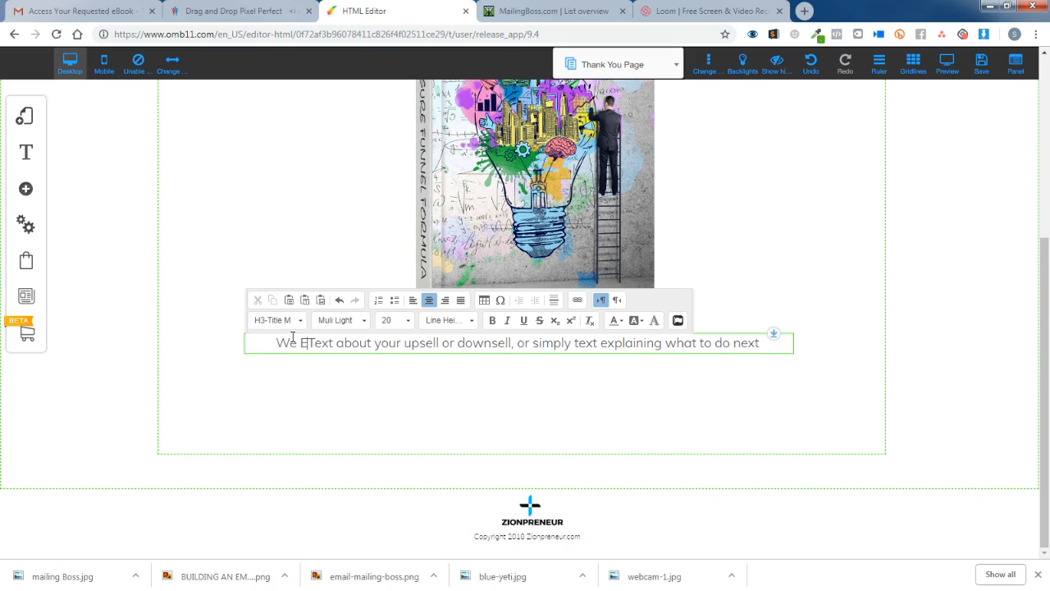
type("a")
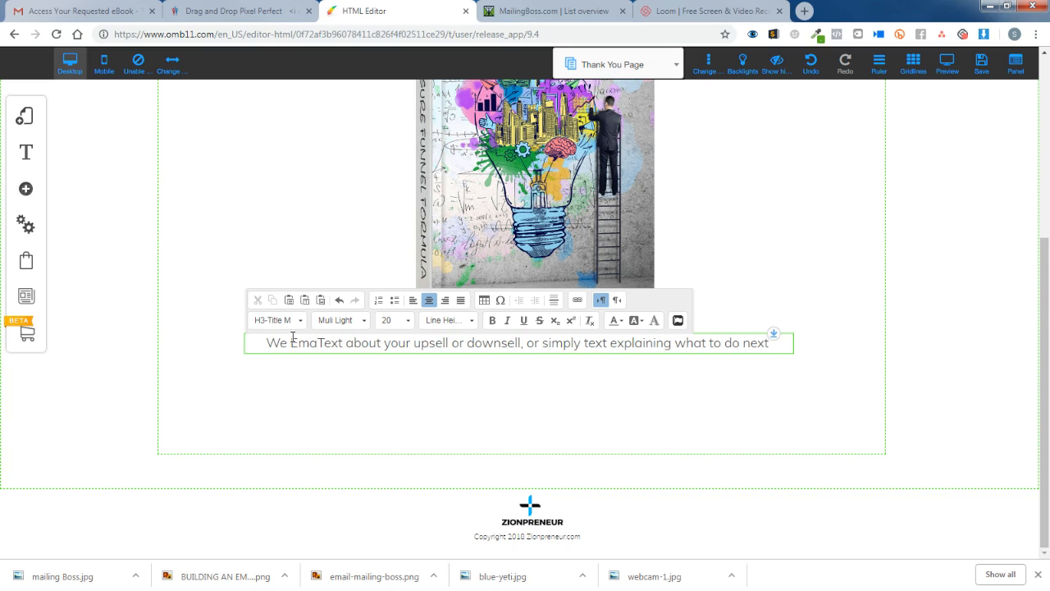
type("iled YO")
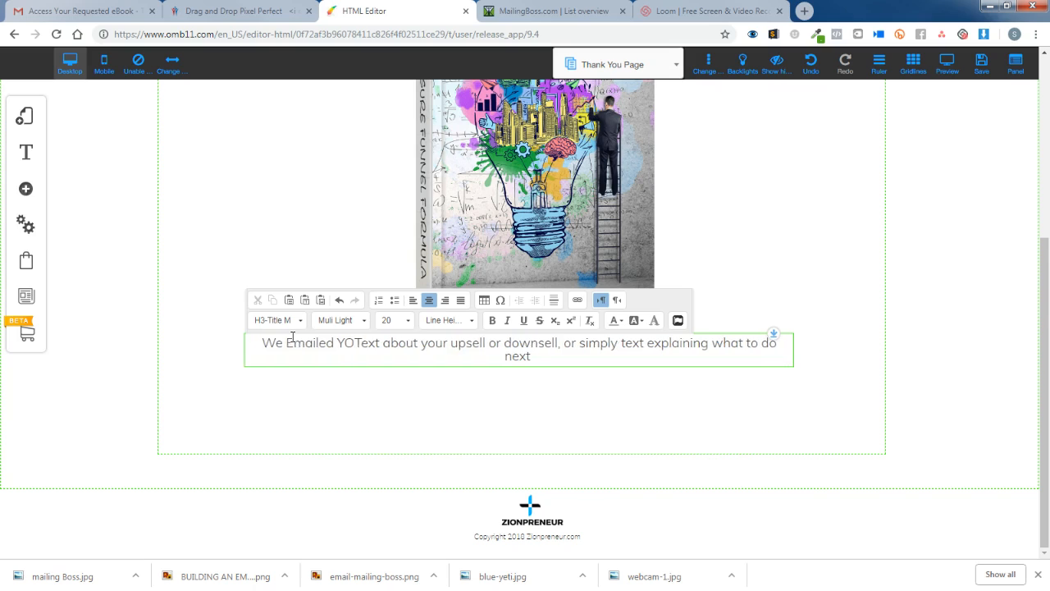
key("BackSpace")
type("ou A Link For Immediate Access To The \"8 Figure Text about your upsell or")
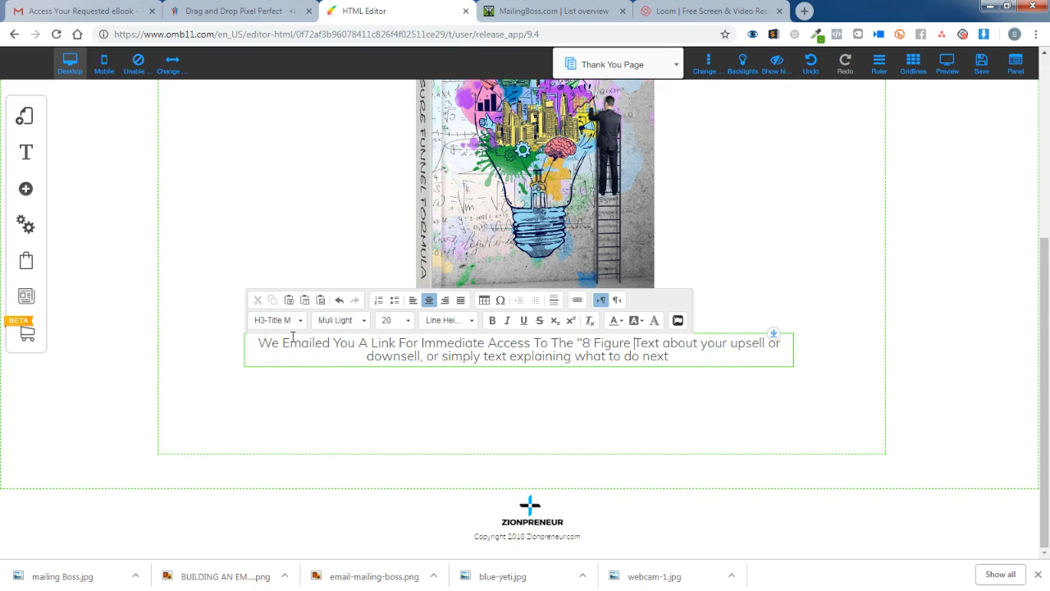
type("Fomula")
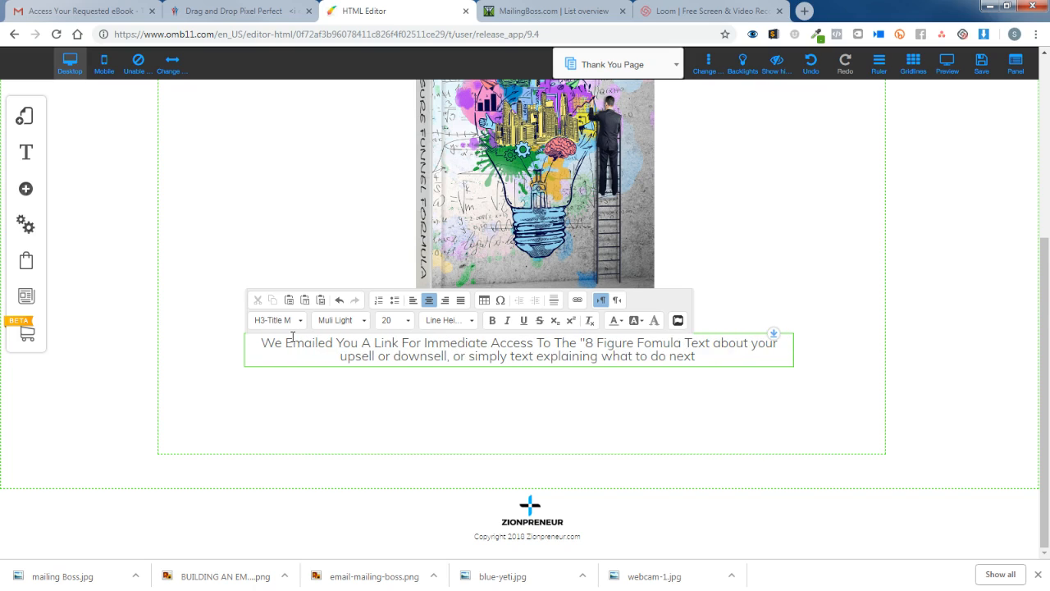
type(" Book")
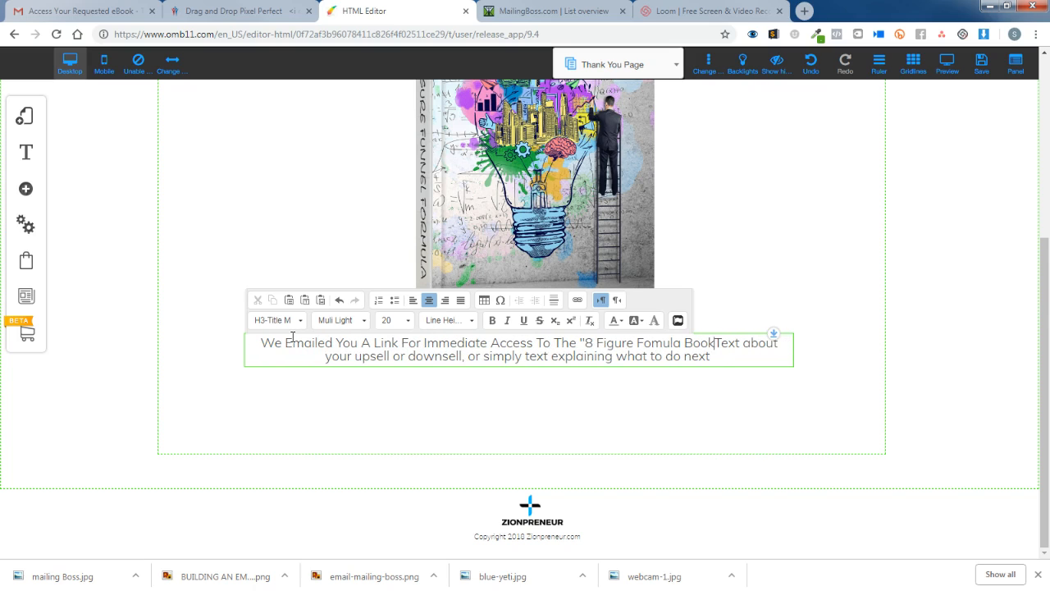
type("\"")
key("Delete")
key("Delete")
key("Delete")
key("Delete")
key("Delete")
key("Delete")
key("Delete")
key("Delete")
key("Delete")
key("Delete")
key("Delete")
key("Delete")
key("Delete")
key("Delete")
key("Delete")
key("Delete")
key("Delete")
key("Delete")
key("Delete")
key("Delete")
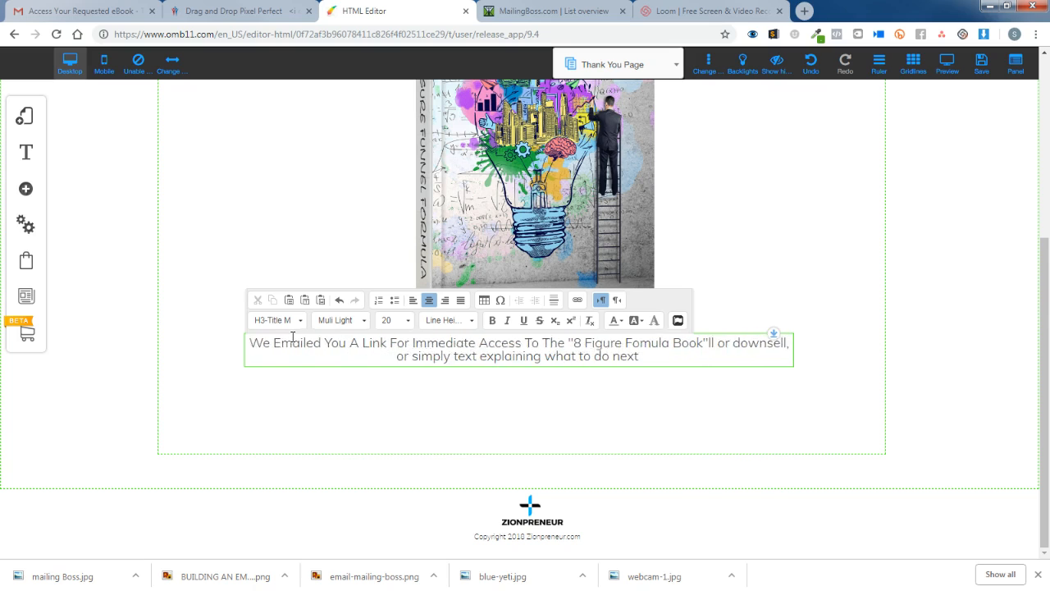
key("Delete")
key("Delete")
key("Delete")
key("Delete")
key("Delete")
key("Delete")
key("Delete")
key("Delete")
key("Delete")
key("Delete")
key("Delete")
key("Delete")
key("Delete")
key("Delete")
key("Delete")
key("Delete")
key("Delete")
key("Delete")
key("Delete")
key("Delete")
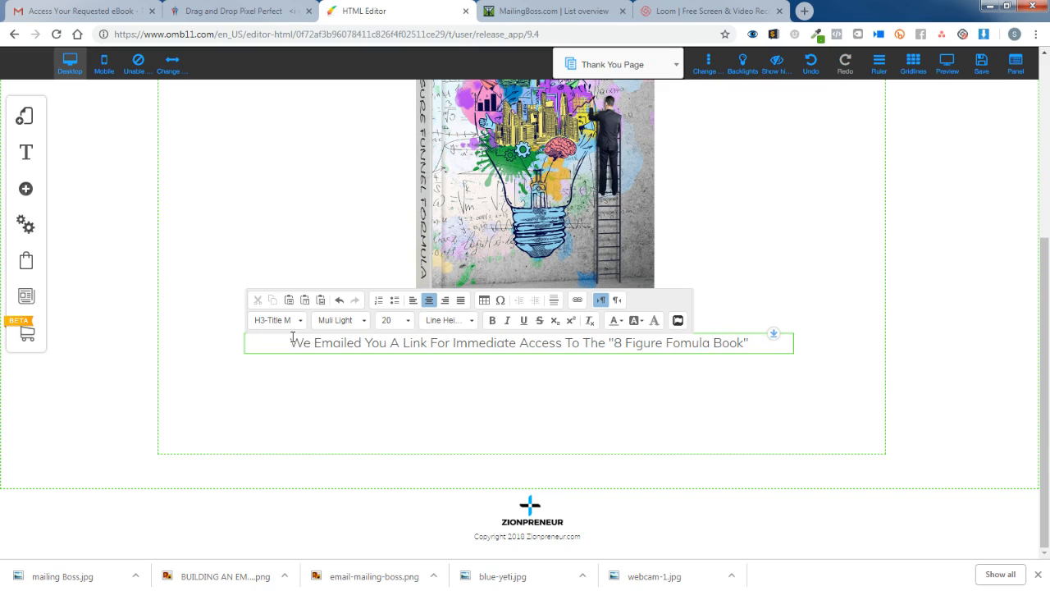
left_click(638, 391)
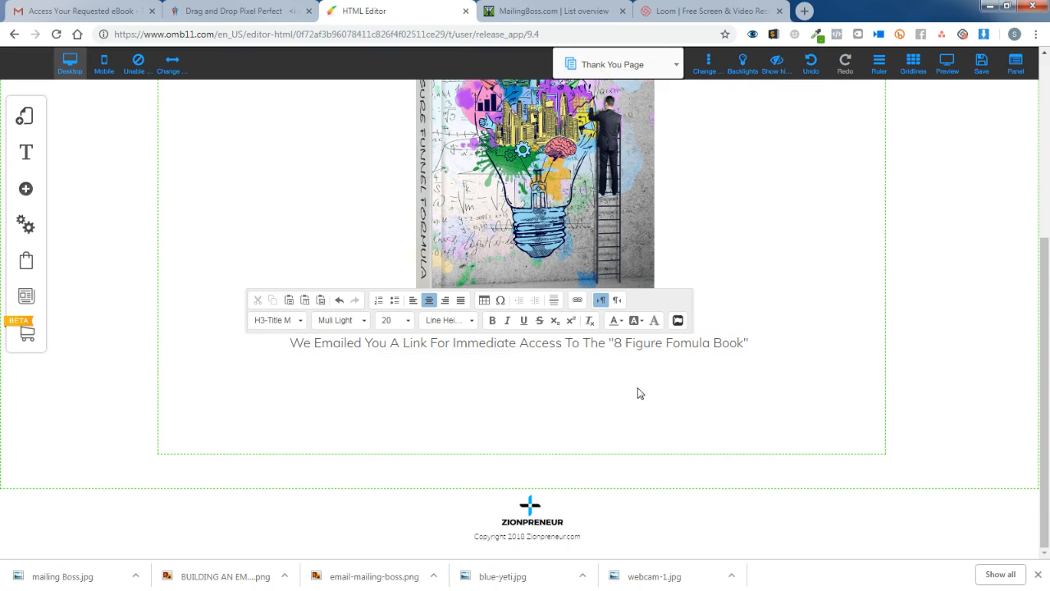
Colour the quoted "8 Figure Fomula Book" title custom blue #00baff.
left_click(616, 342)
left_click(608, 342)
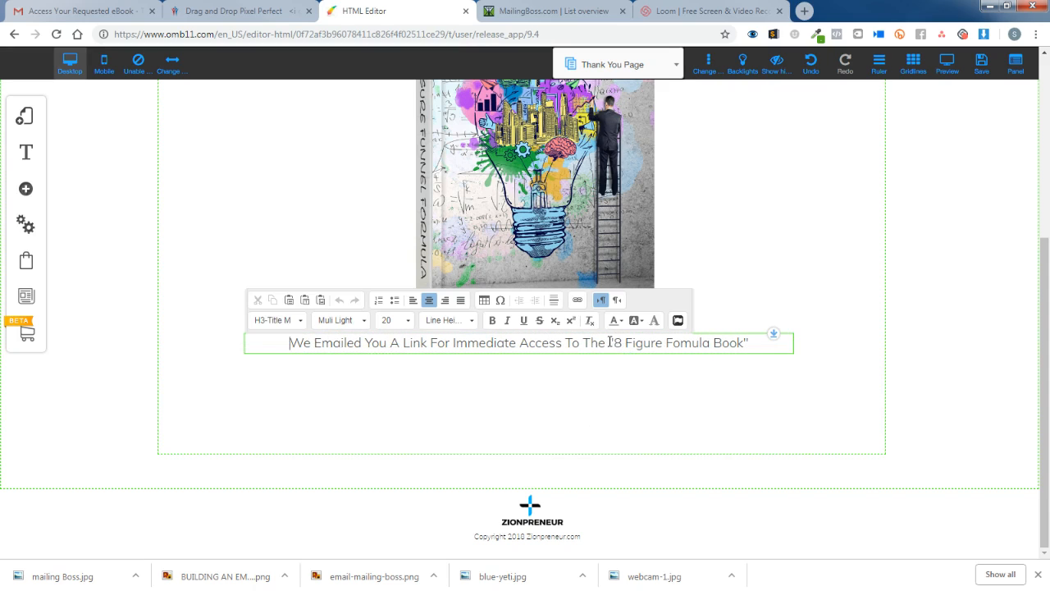
left_click_drag(608, 343, 755, 343)
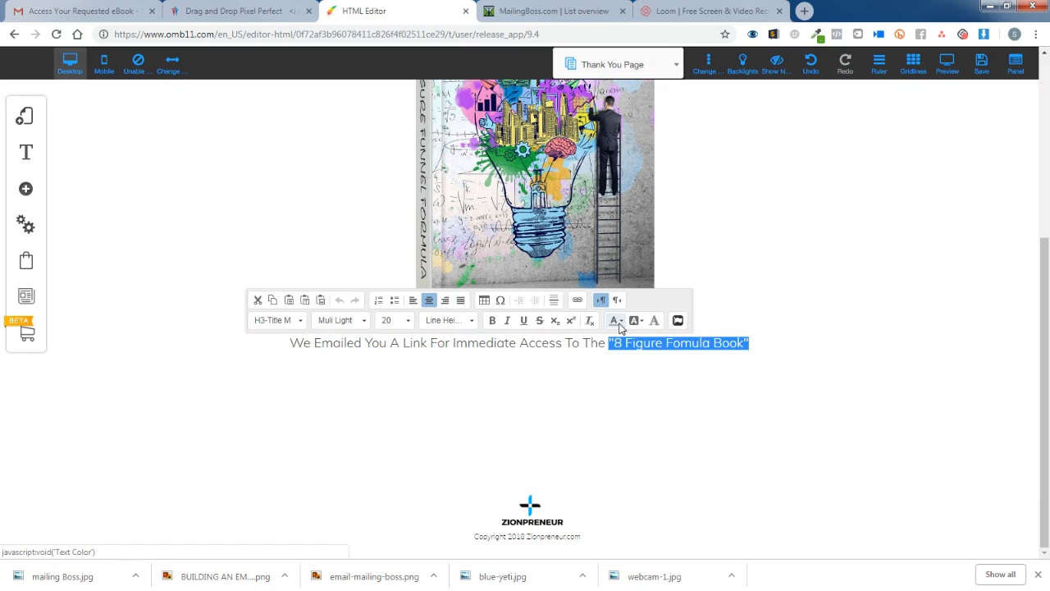
left_click(620, 322)
left_click(656, 400)
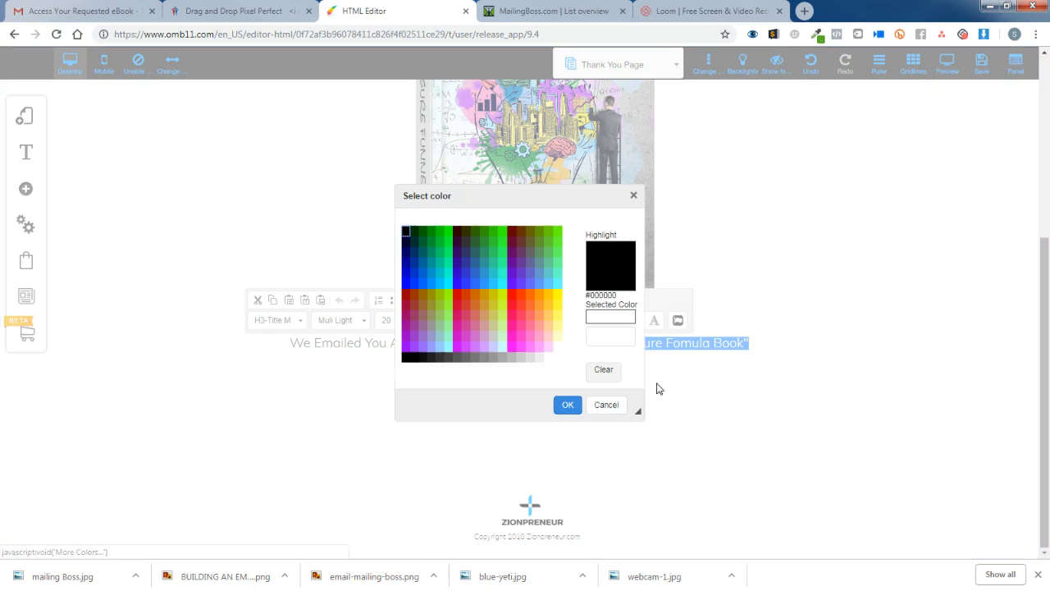
left_click(612, 336)
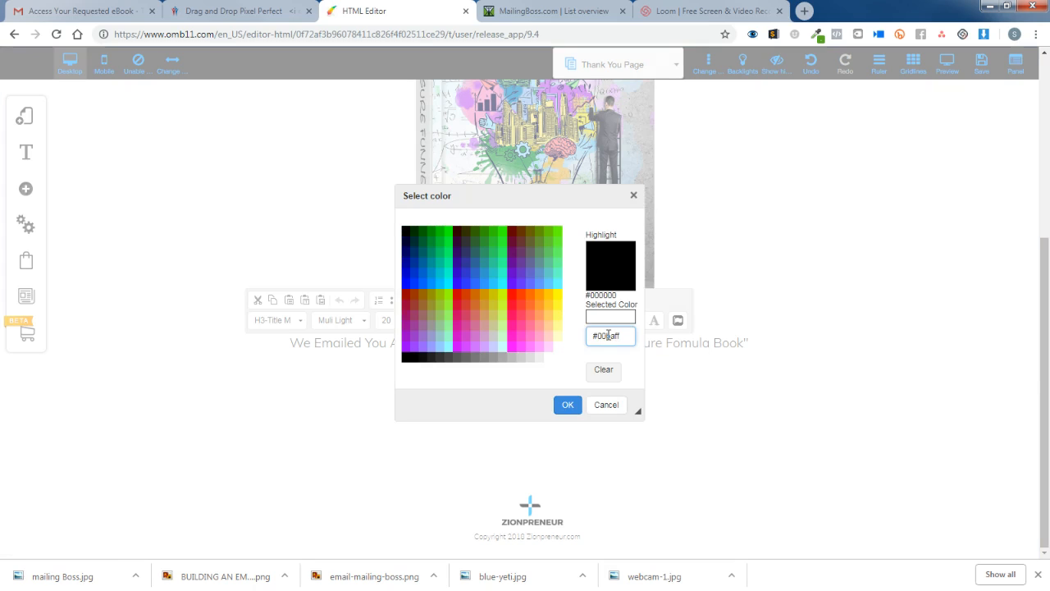
left_click(629, 360)
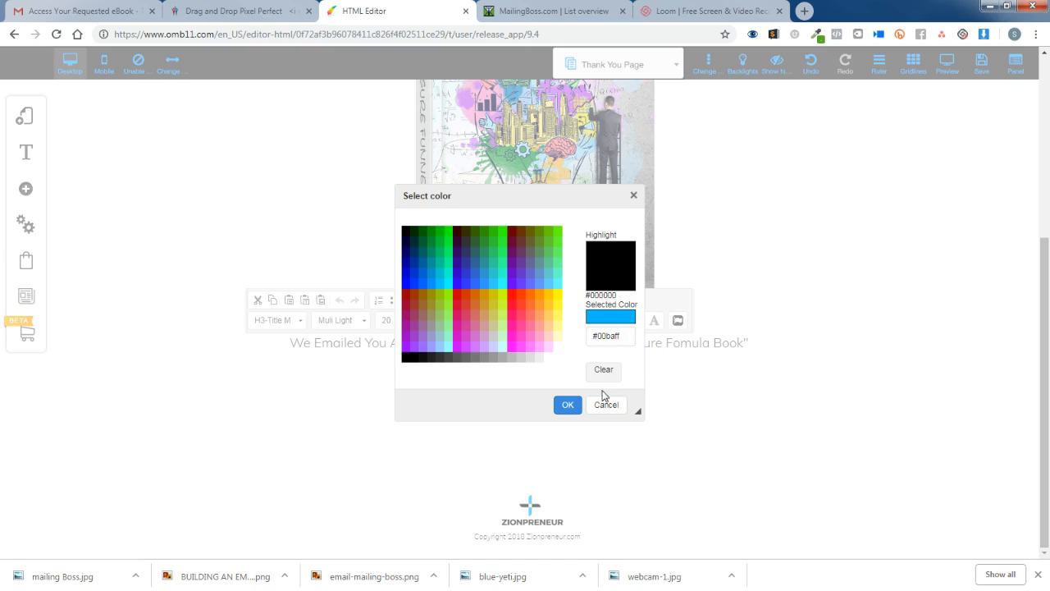
left_click(566, 405)
left_click(762, 415)
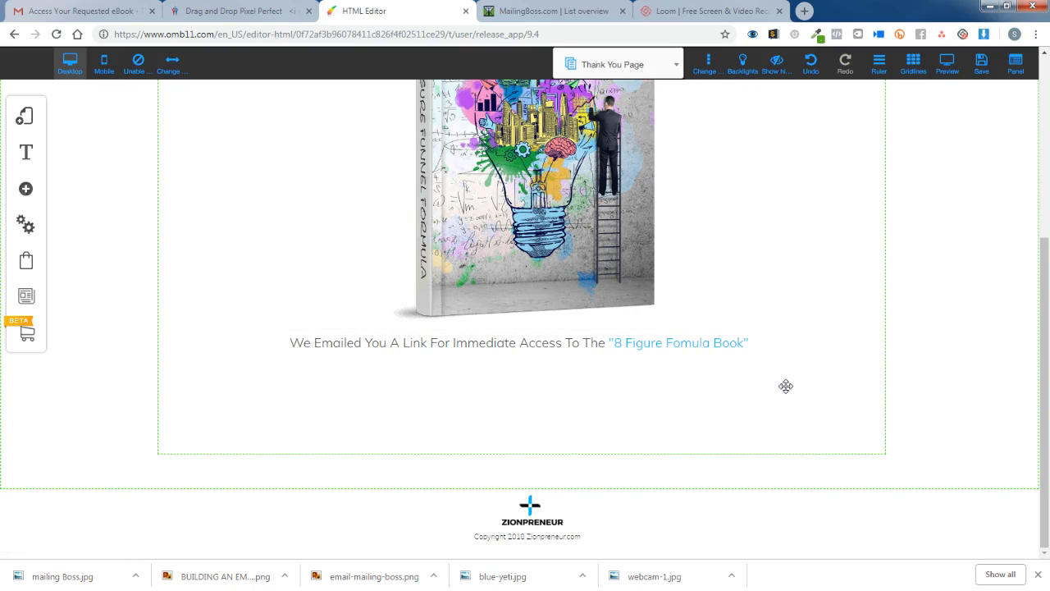
scroll(792, 384, "up", 1)
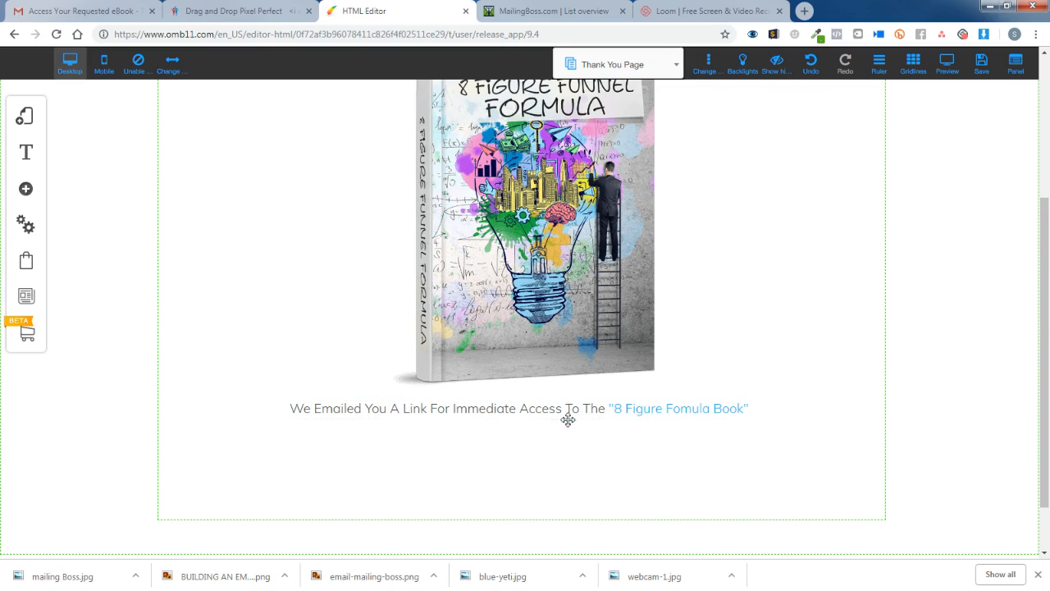
Make the quoted "8 Figure Fomula Book" title bold.
double_click(764, 408)
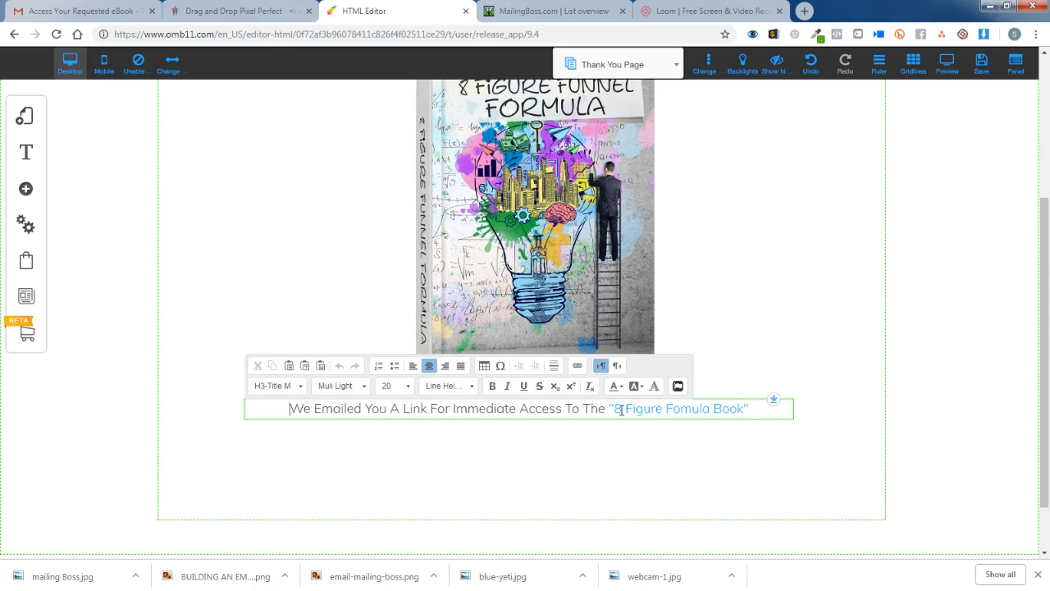
left_click_drag(606, 407, 788, 408)
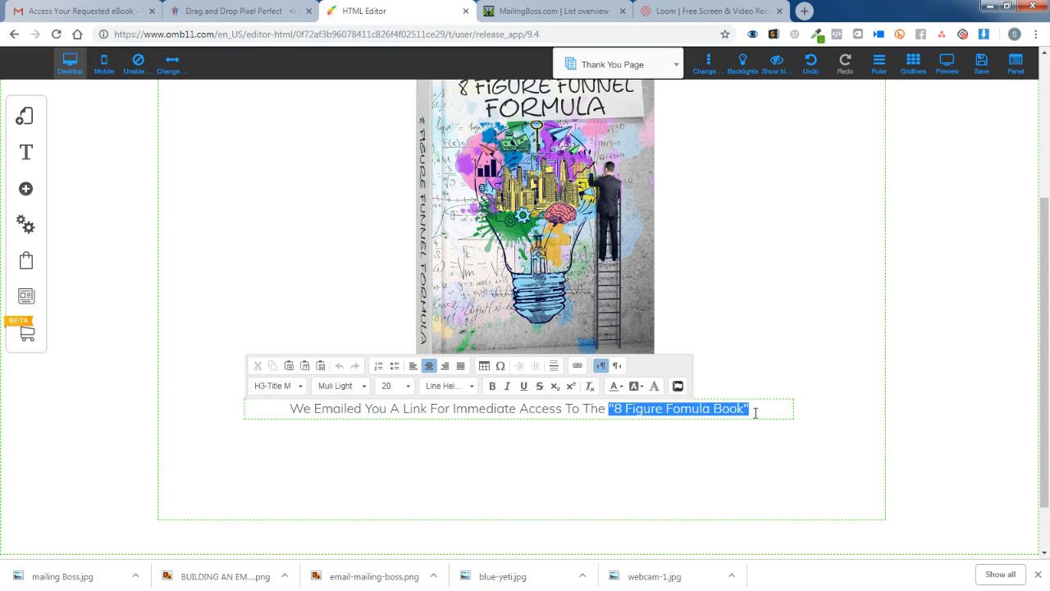
left_click(492, 385)
left_click(794, 428)
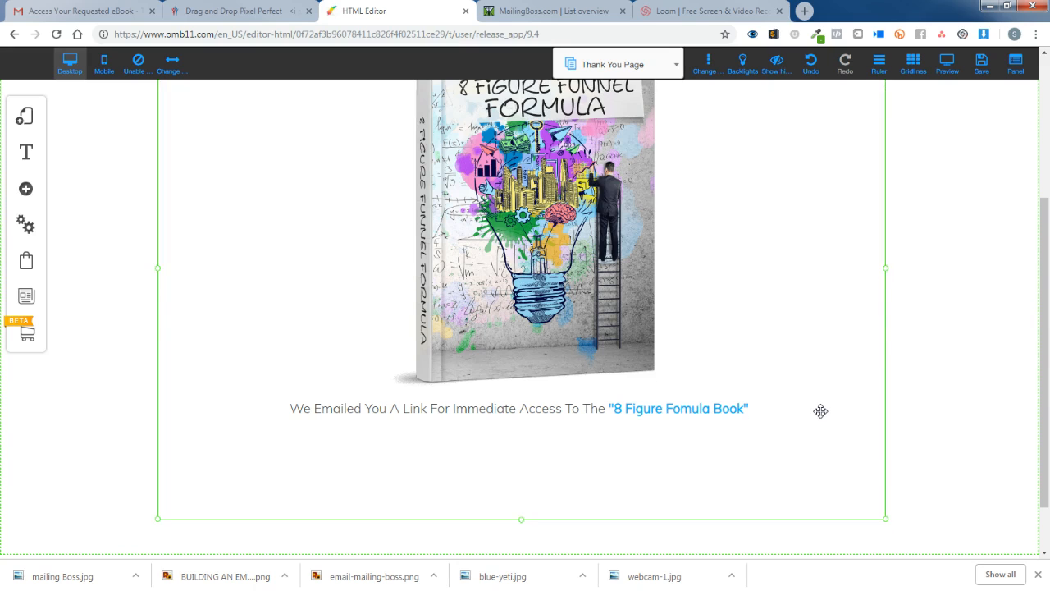
scroll(821, 410, "up", 1)
scroll(821, 412, "down", 3)
scroll(822, 410, "up", 3)
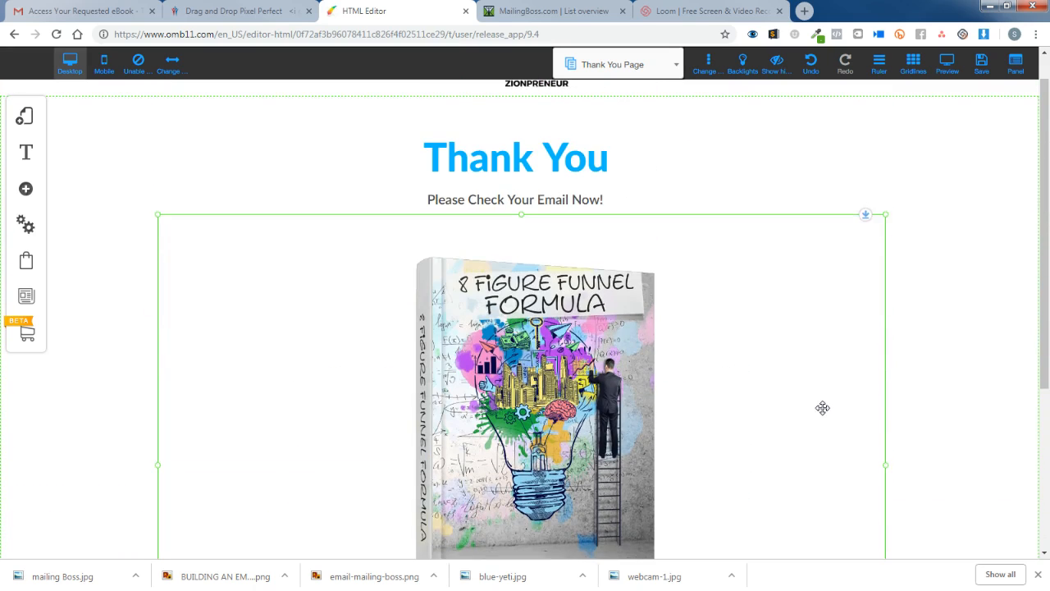
scroll(822, 408, "up", 1)
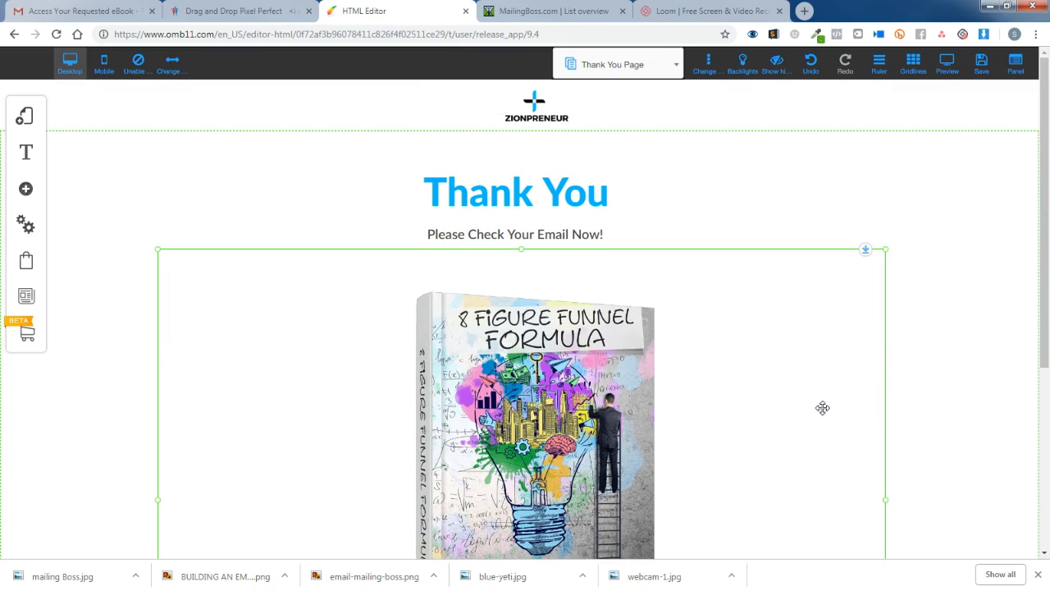
scroll(823, 408, "down", 1)
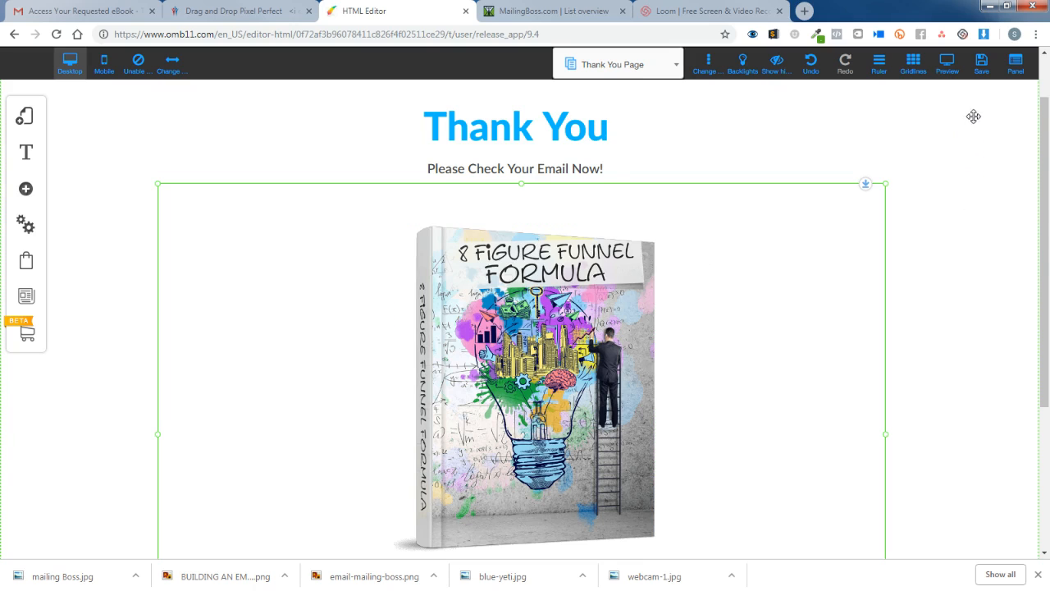
Save the Thank You Page changes, confirming in the Save changes dialog.
left_click(983, 66)
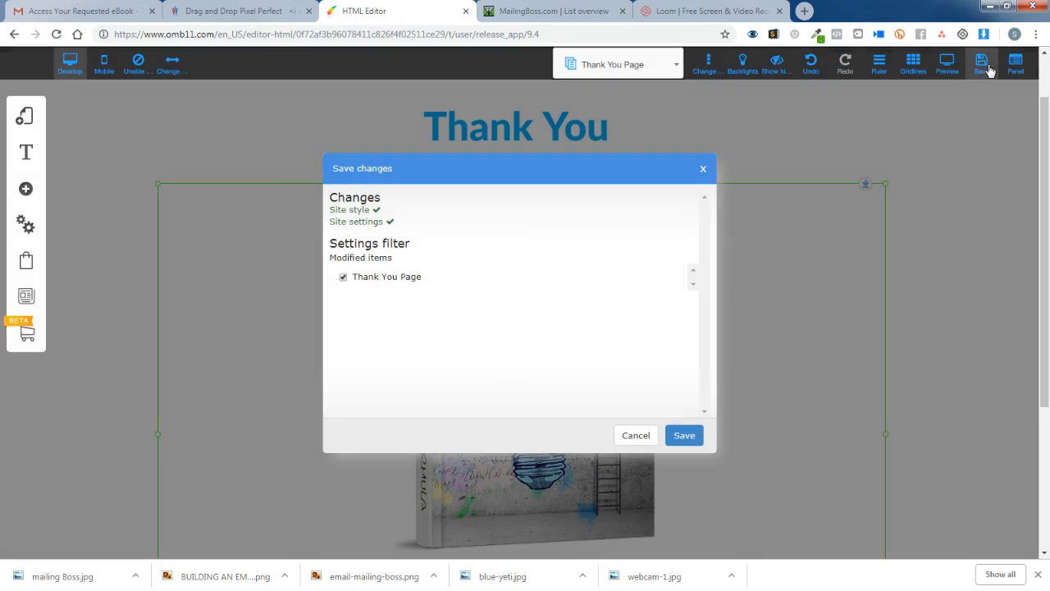
left_click(695, 435)
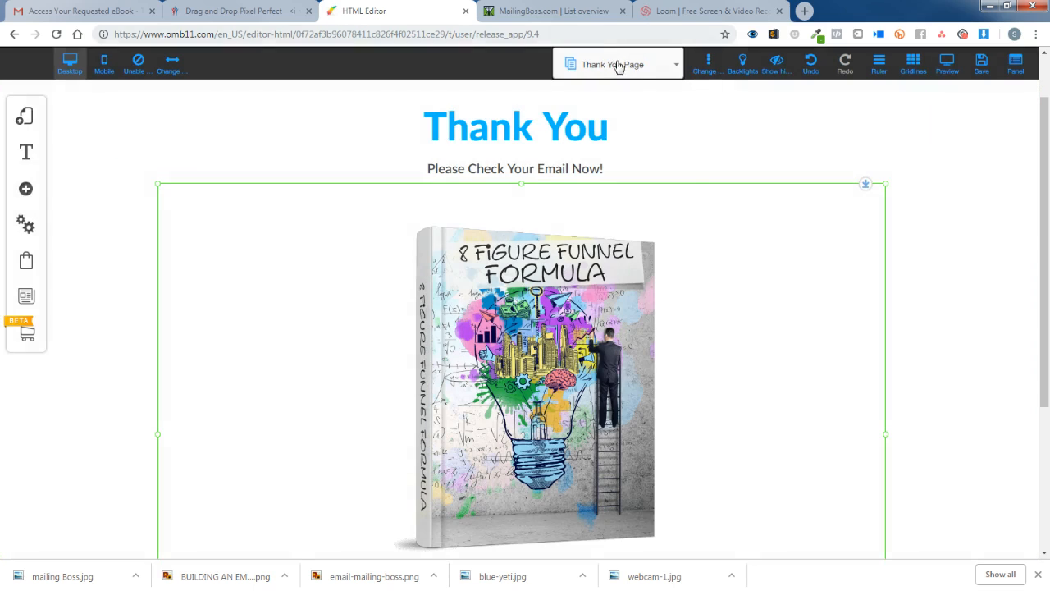
left_click(636, 70)
On the Lead Magnet page, change the form button text from 'Get Your Free Stuff Today' to 'Get Instant Access'.
left_click(615, 144)
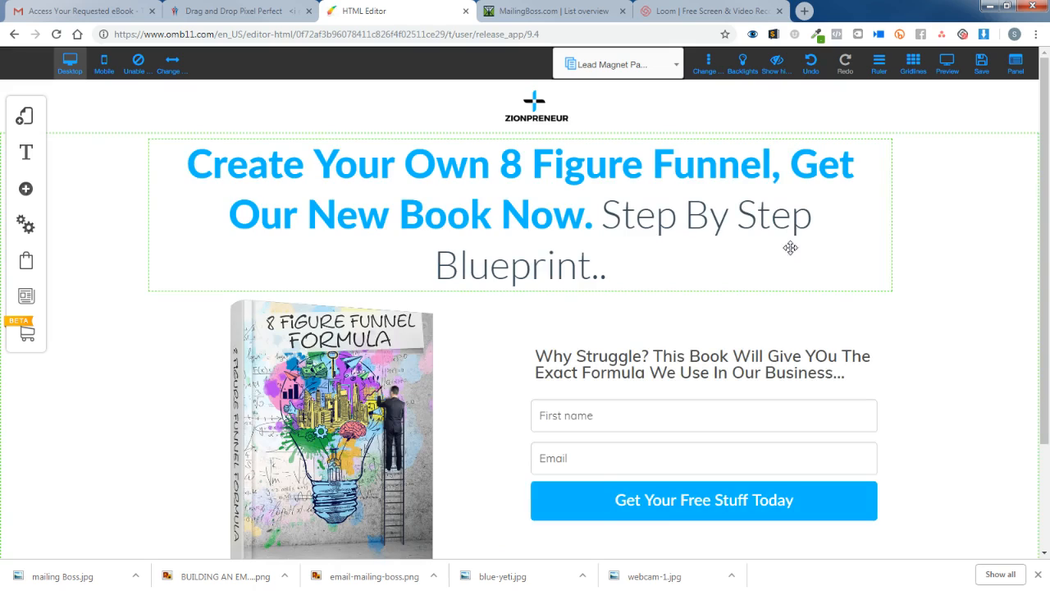
scroll(788, 256, "down", 1)
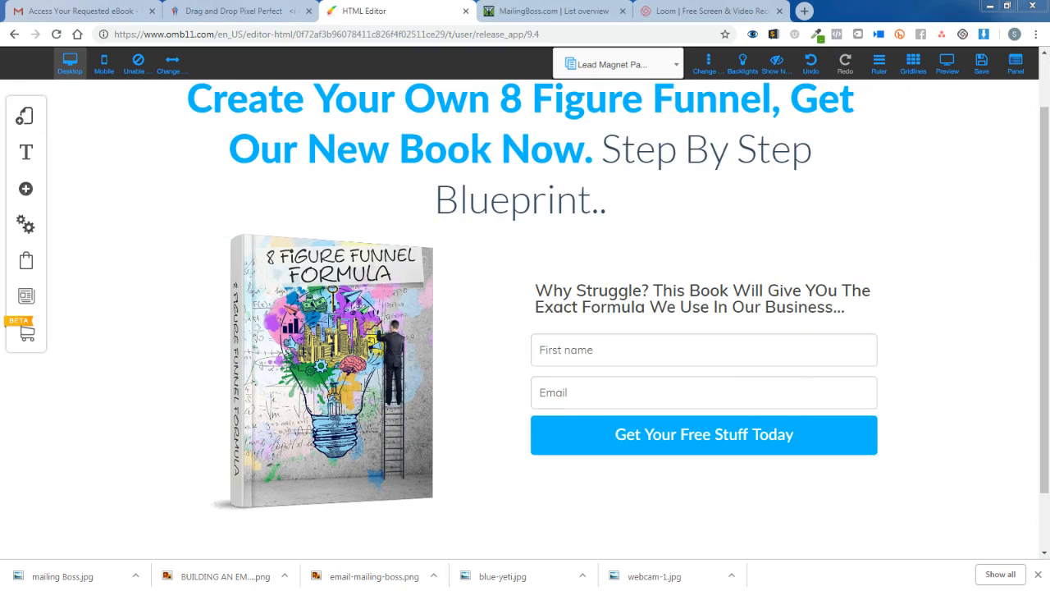
right_click(694, 439)
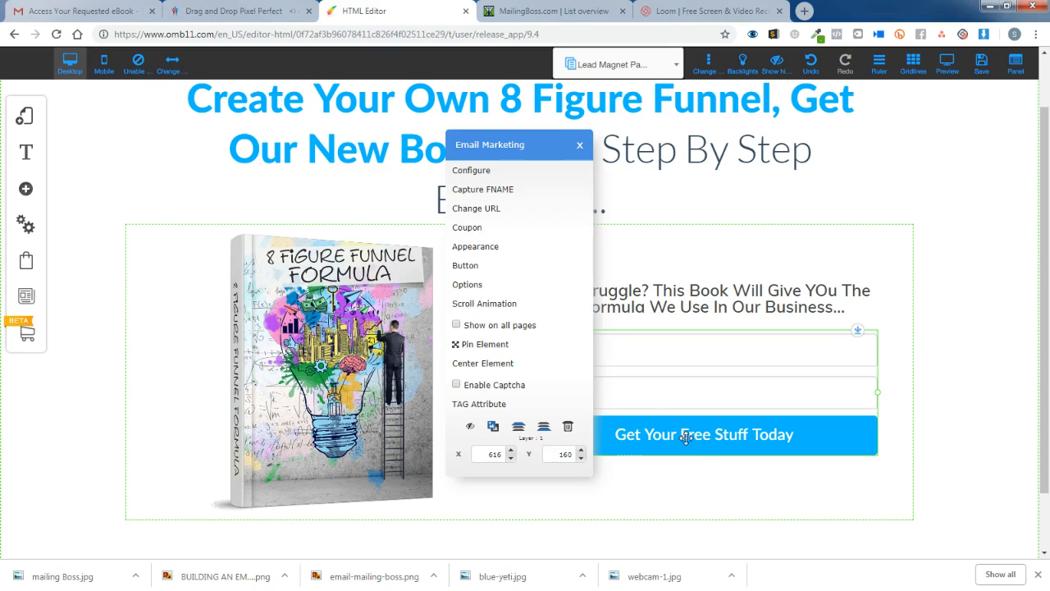
left_click(489, 269)
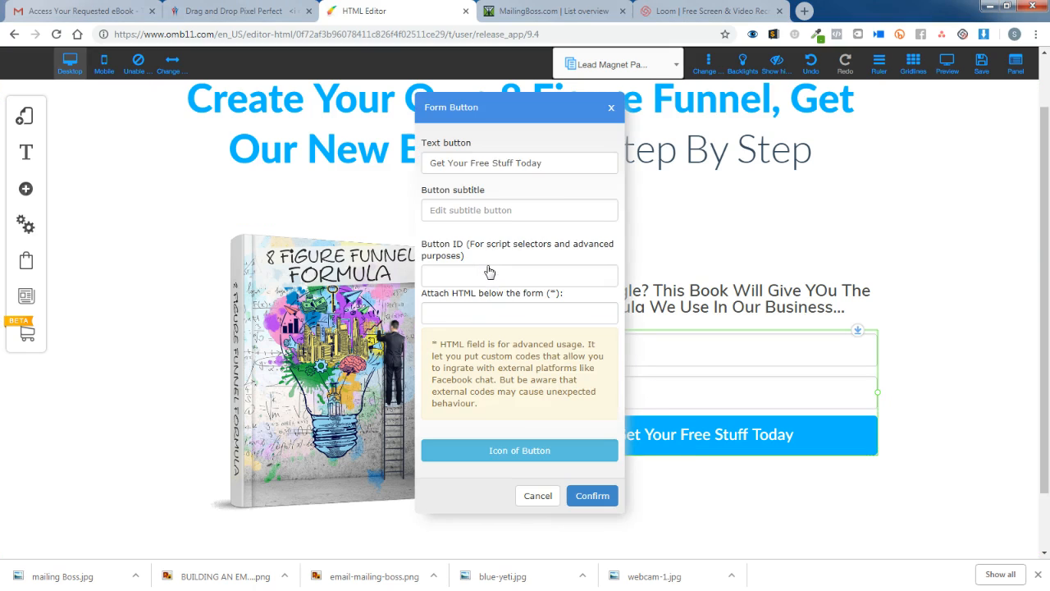
left_click(450, 162)
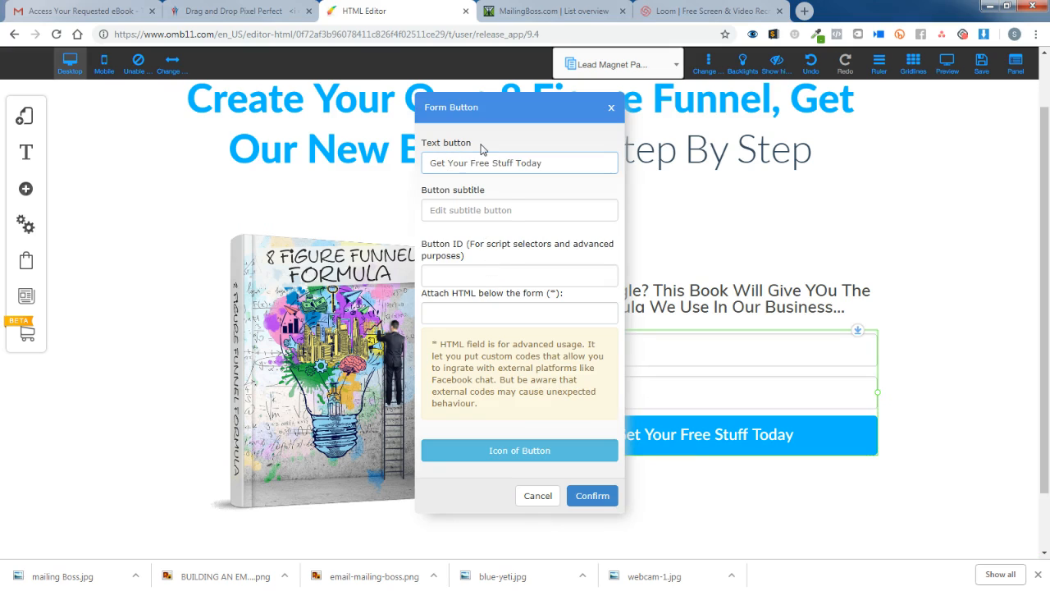
type("Instant Access")
key("Delete")
key("Delete")
key("Delete")
key("Delete")
key("Delete")
key("Delete")
key("Delete")
key("Delete")
key("Delete")
key("Delete")
key("Delete")
key("Delete")
key("Delete")
key("Delete")
key("Delete")
key("Delete")
key("Delete")
key("Delete")
key("Delete")
key("Delete")
left_click(592, 495)
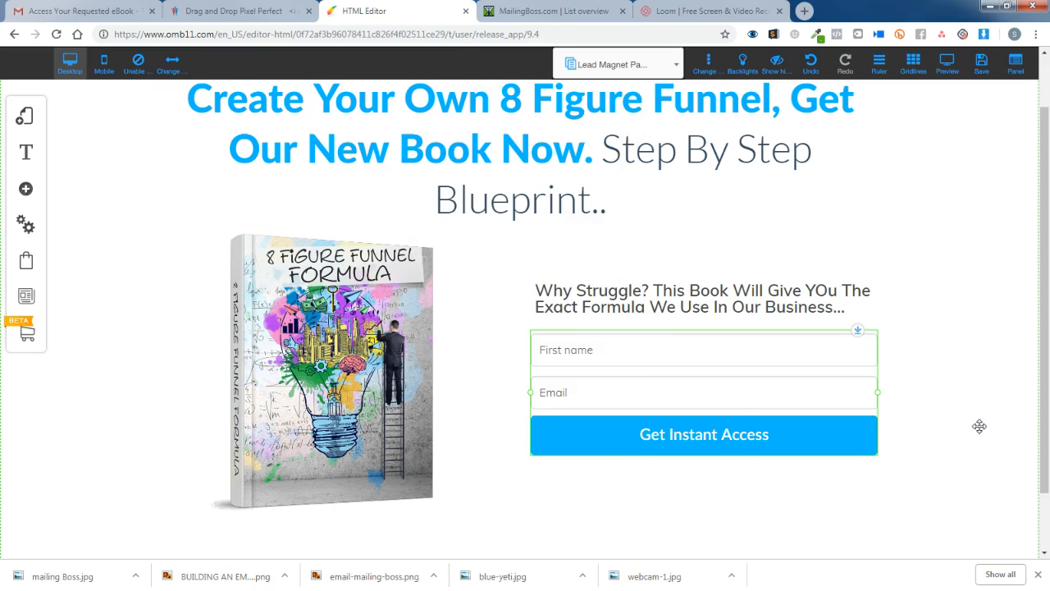
Open the opt-in form's Appearance styles, where 'Mailmkt Yes' is applied.
left_click(736, 437)
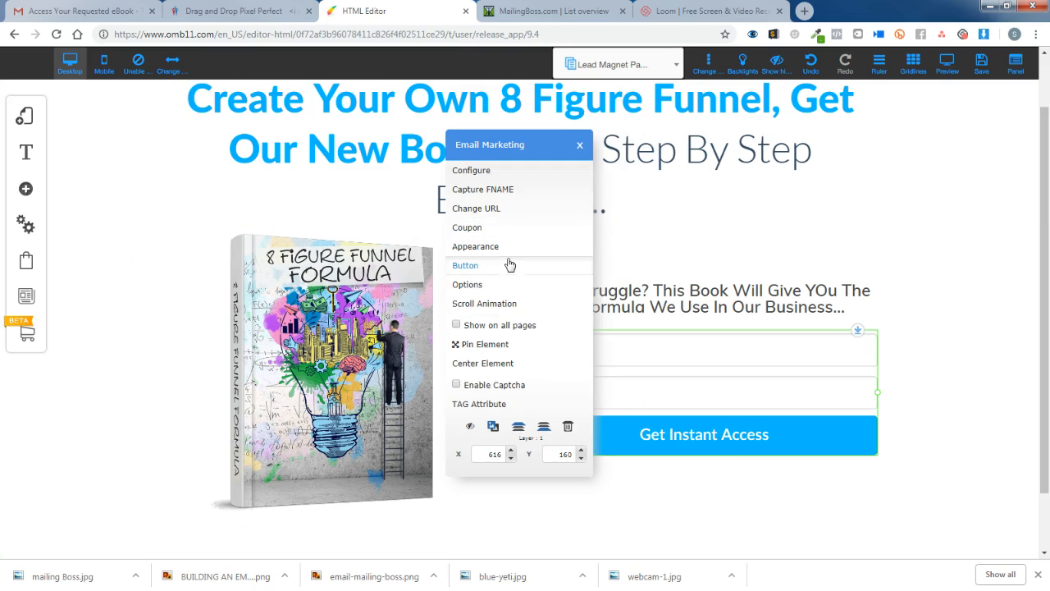
left_click(466, 266)
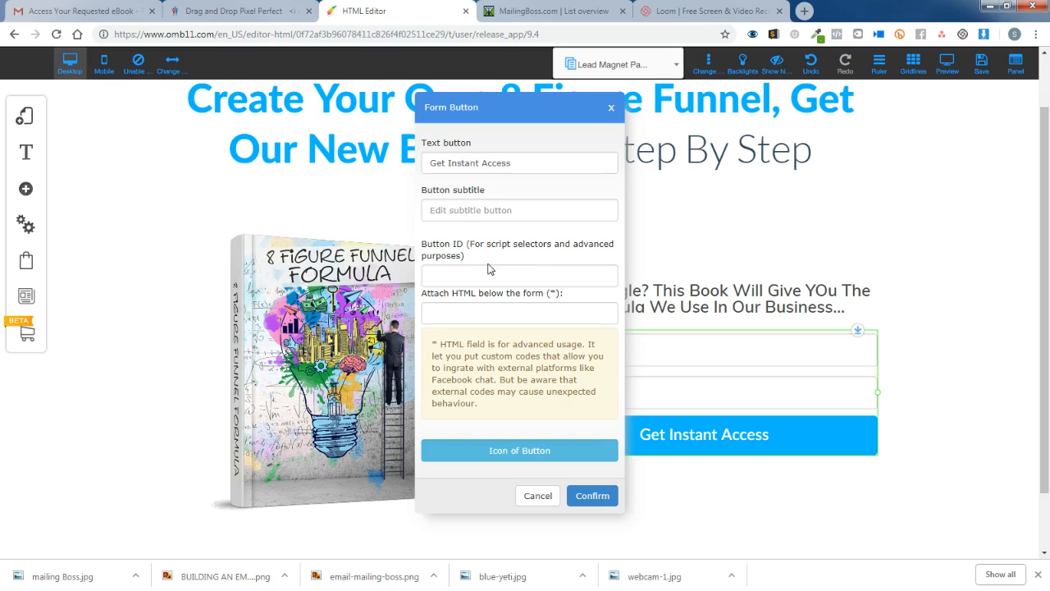
left_click(612, 107)
left_click(727, 436)
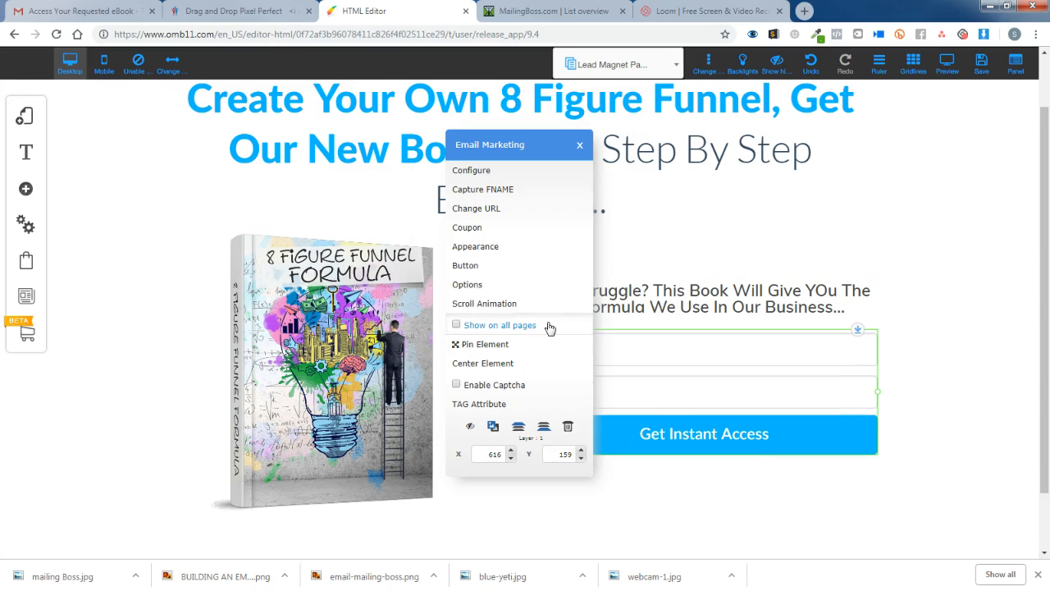
left_click(504, 248)
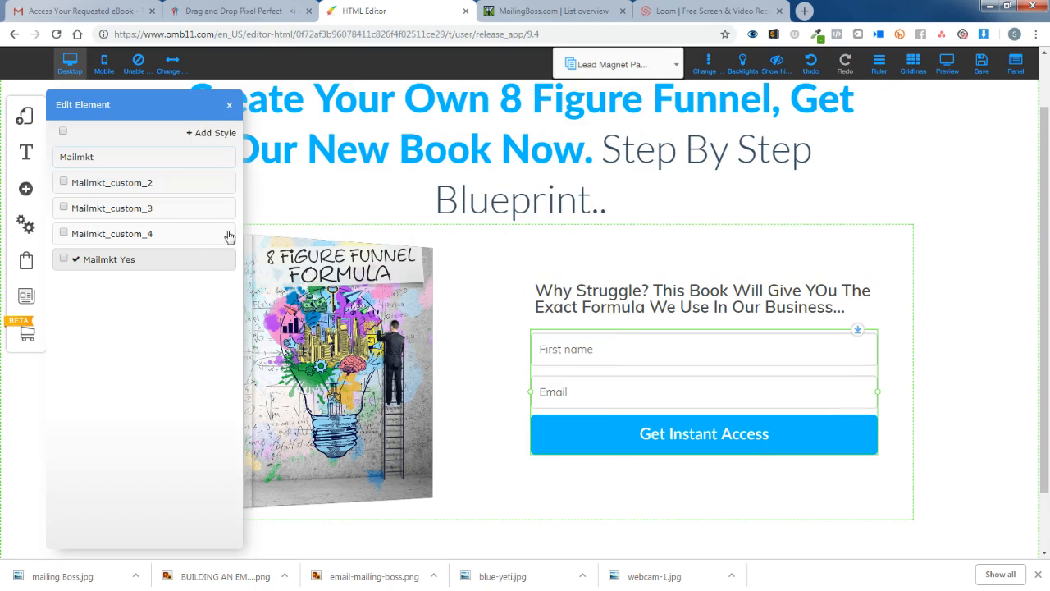
Customize the Mailmkt Yes style and set the form field font size to 18.
mouse_move(197, 263)
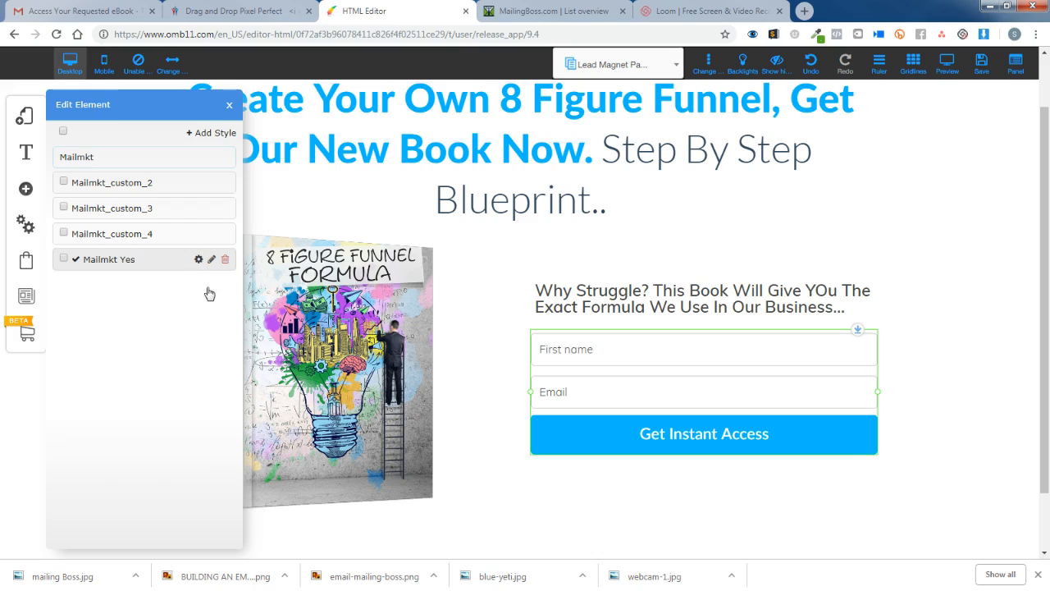
left_click(199, 260)
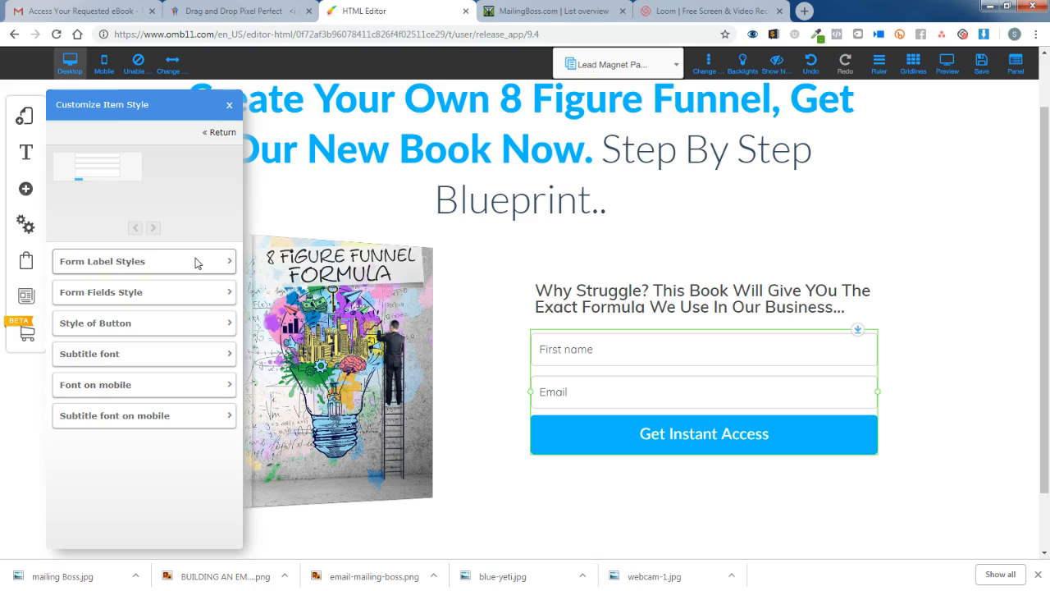
left_click(217, 363)
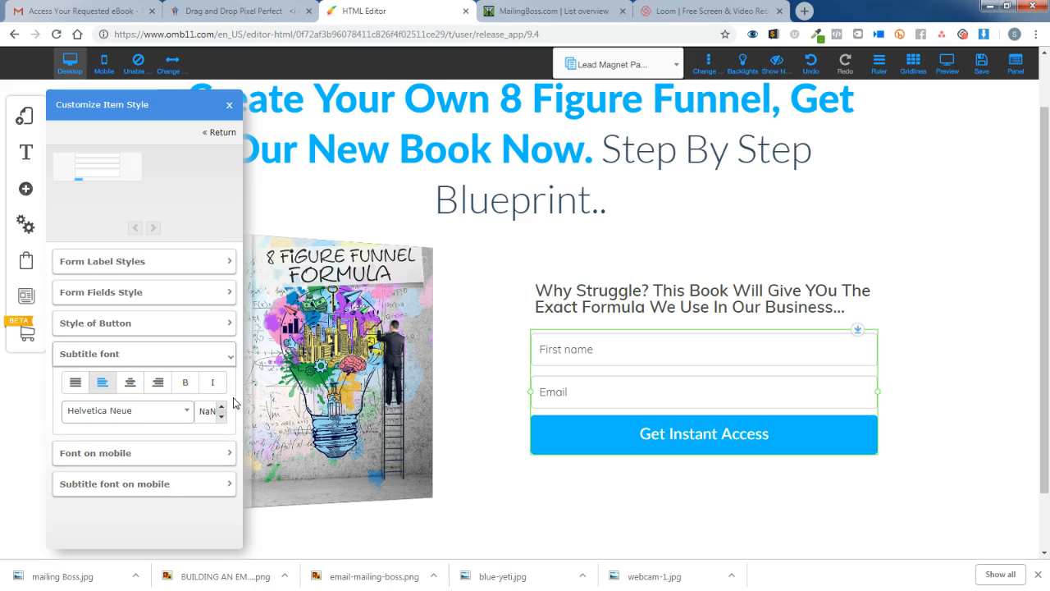
left_click(189, 331)
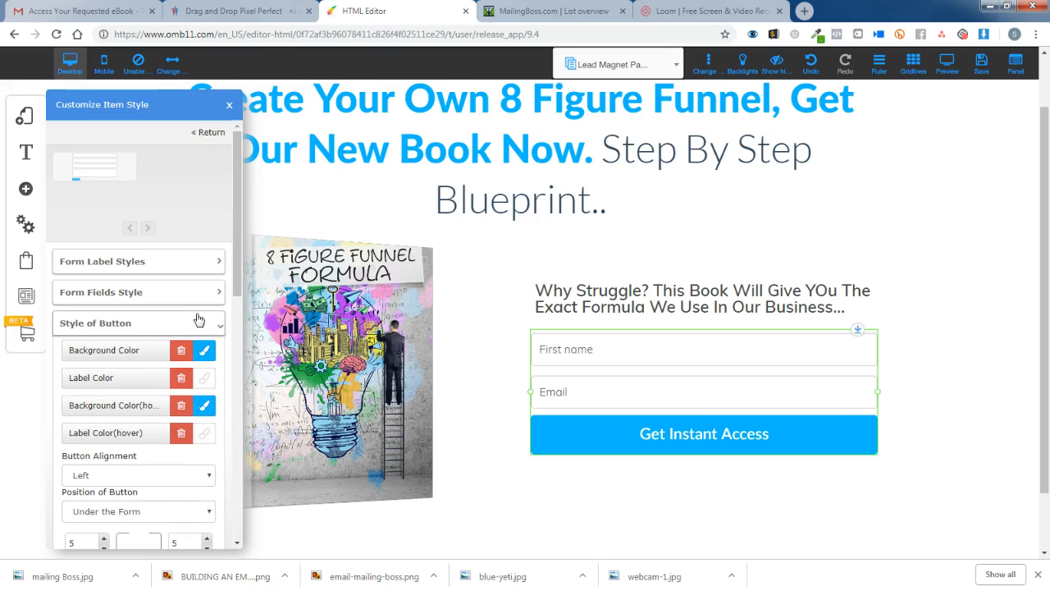
left_click(200, 294)
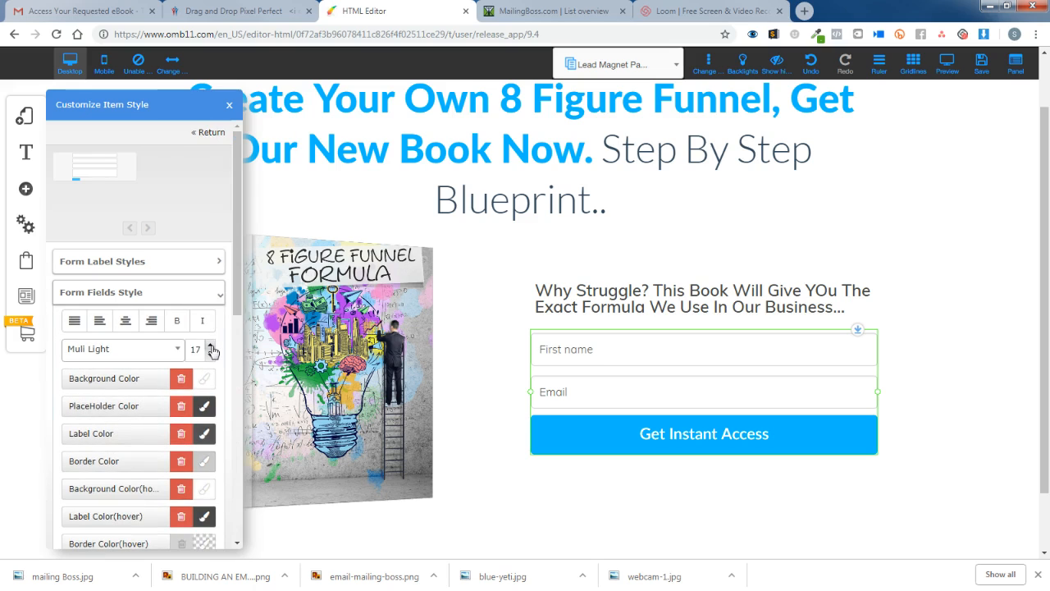
left_click(211, 348)
left_click(210, 347)
left_click(211, 355)
left_click(211, 355)
left_click(211, 346)
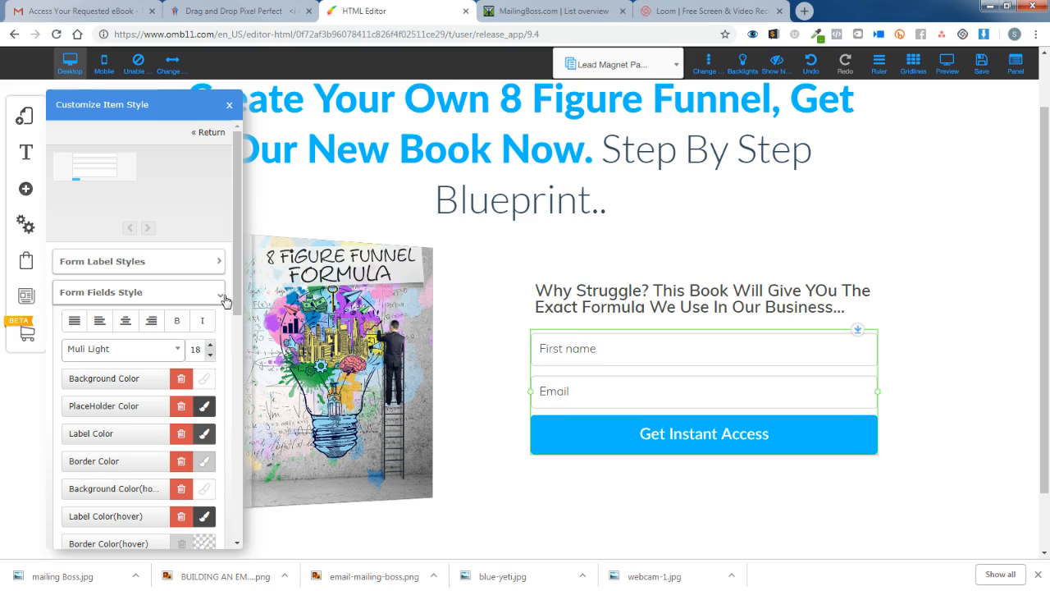
scroll(187, 407, "down", 3)
scroll(187, 402, "down", 1)
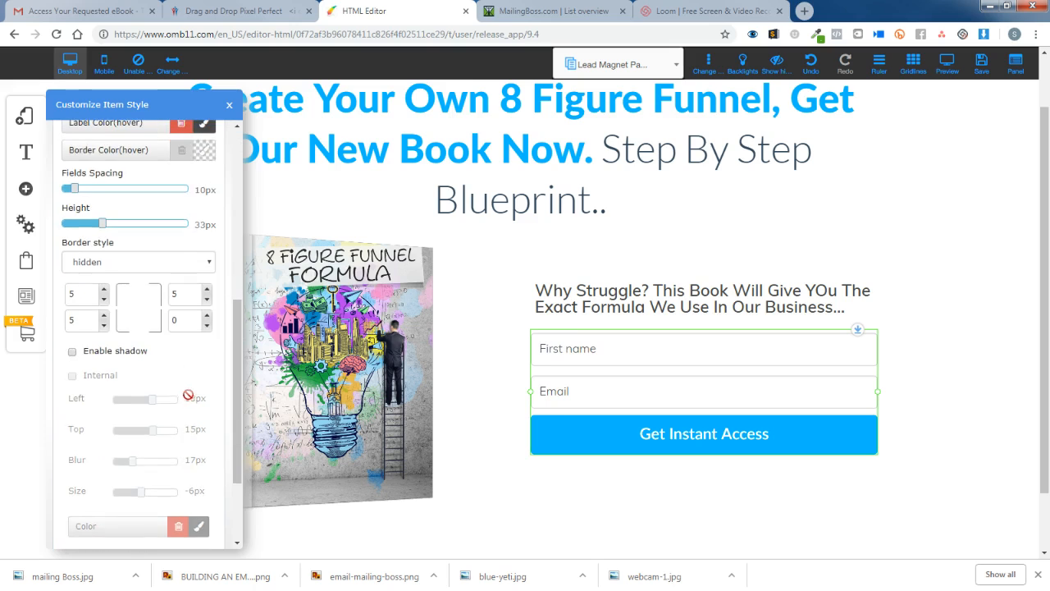
scroll(189, 385, "up", 3)
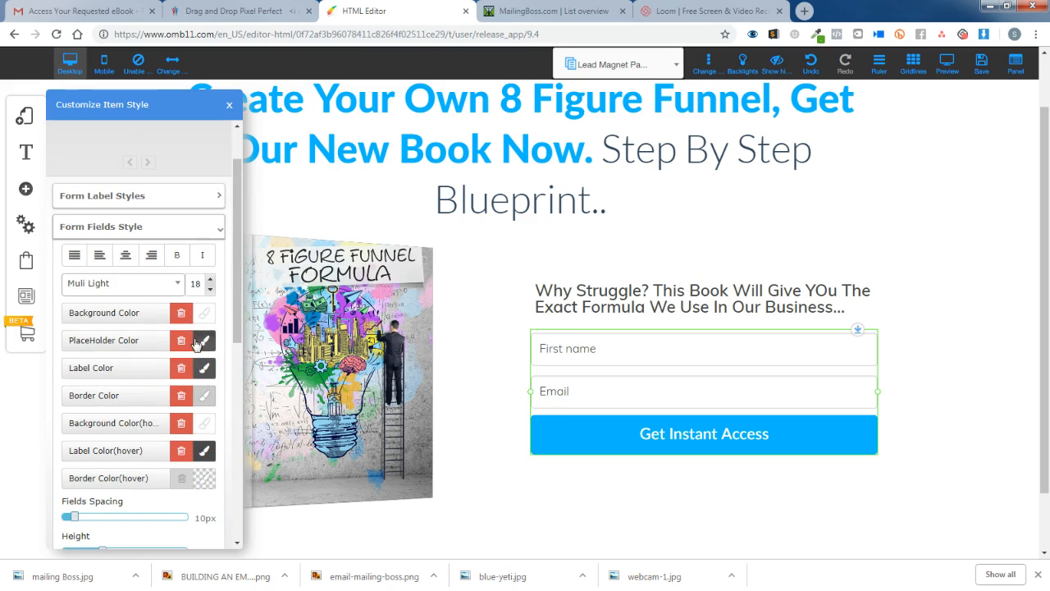
Look through the label, subtitle and mobile font groups, then open Style of Button.
left_click(211, 200)
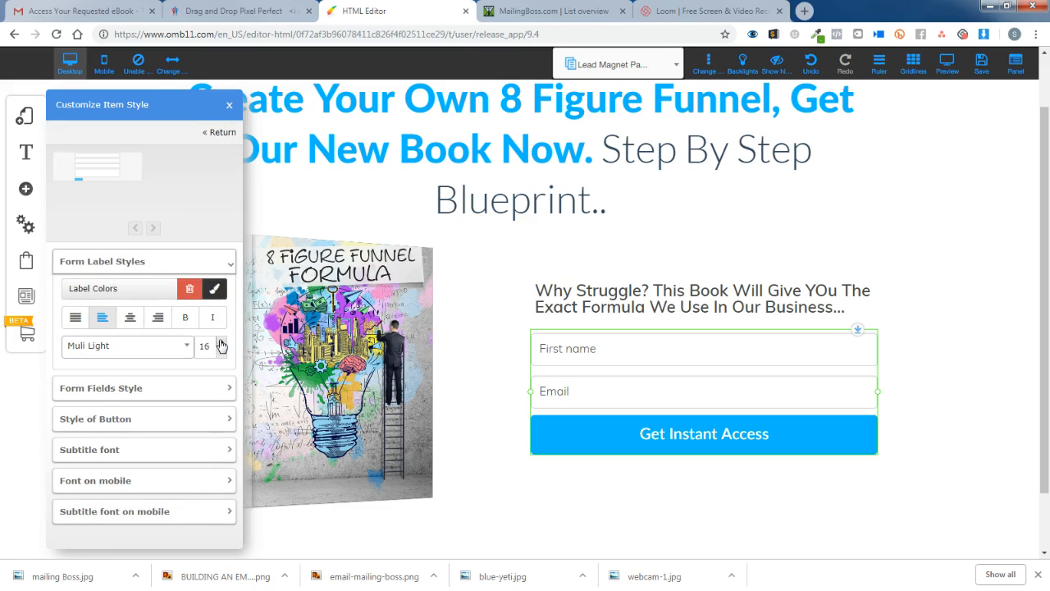
left_click(223, 264)
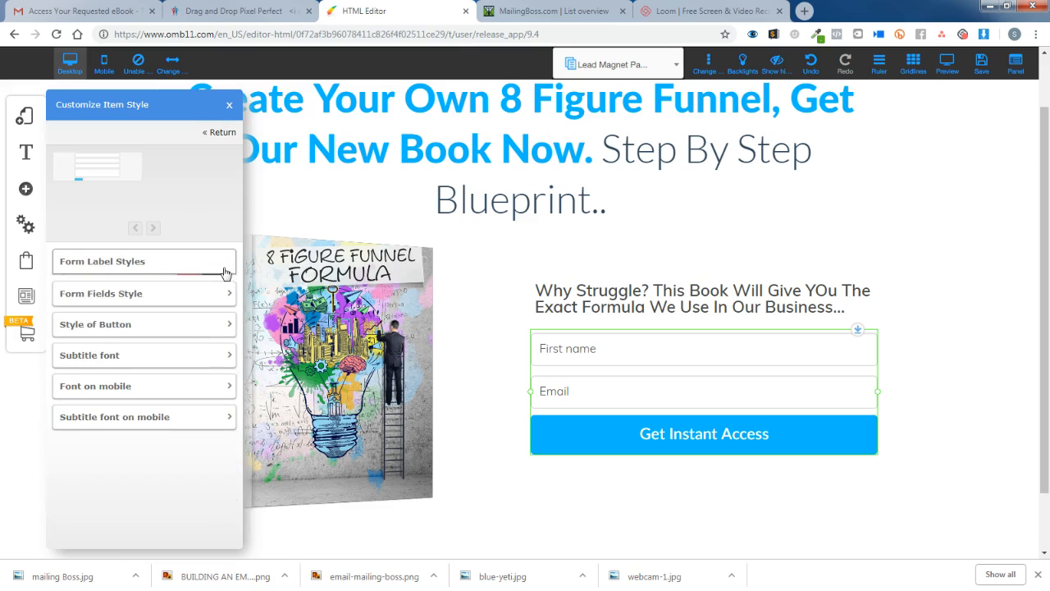
scroll(219, 351, "down", 1)
left_click(224, 356)
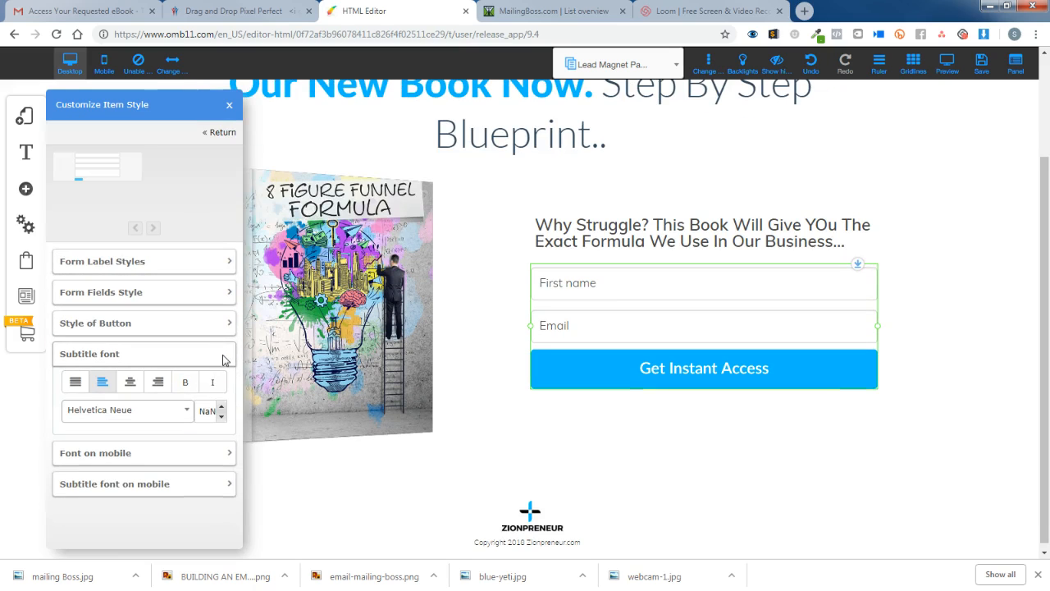
left_click(226, 361)
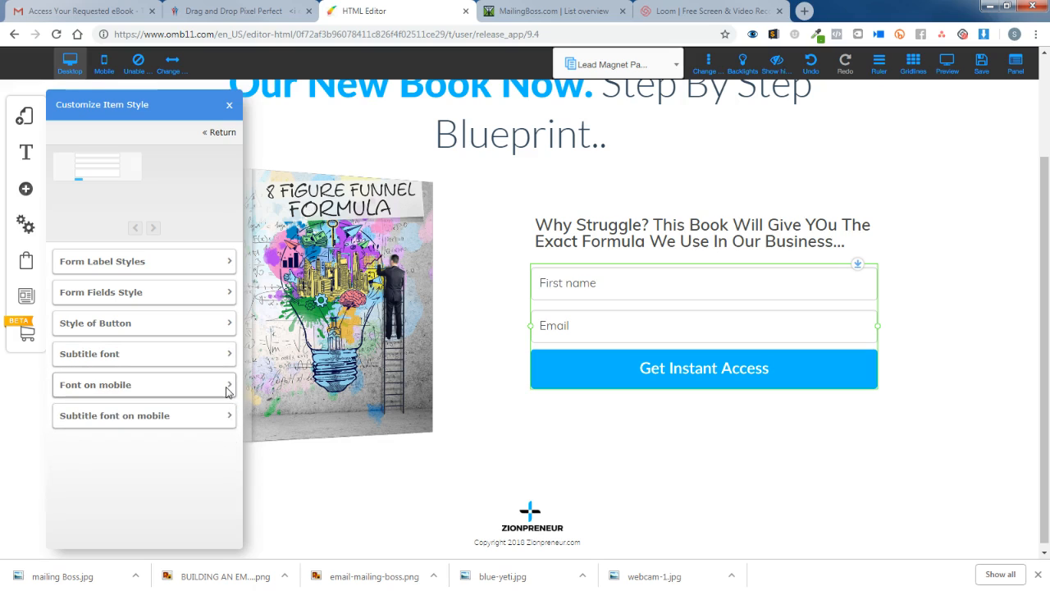
left_click(229, 390)
left_click(230, 392)
left_click(224, 424)
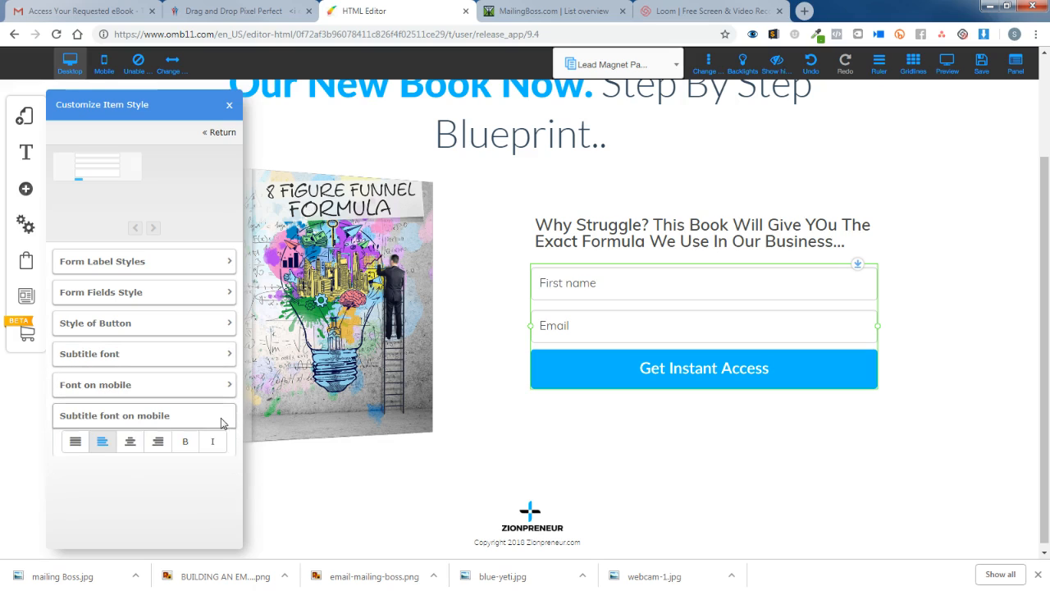
left_click(225, 423)
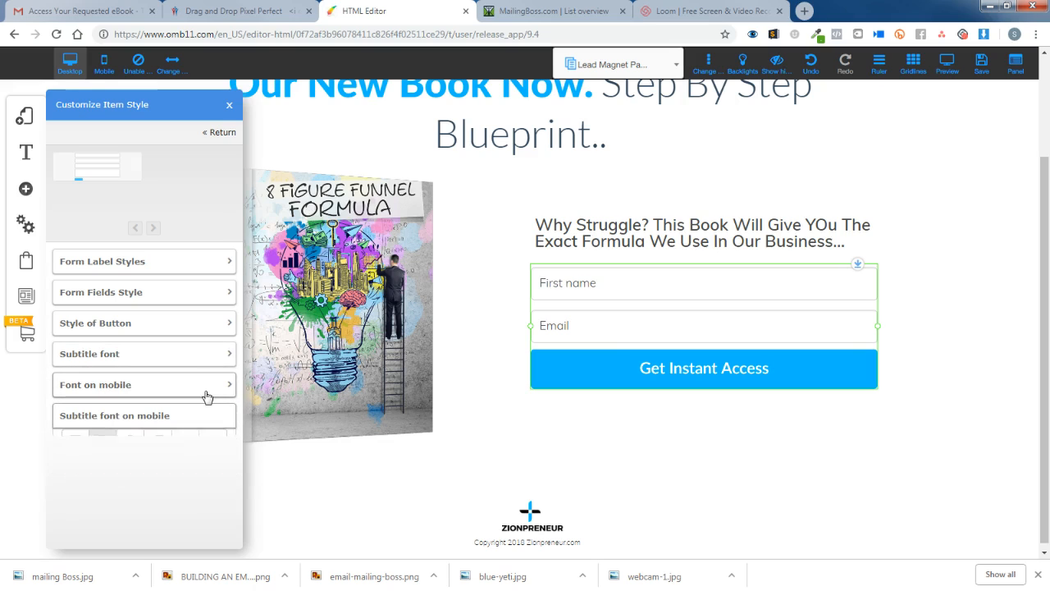
left_click(212, 325)
Raise the 'Get Instant Access' button font size from 24 to 30 and close the style customiser.
scroll(207, 376, "down", 5)
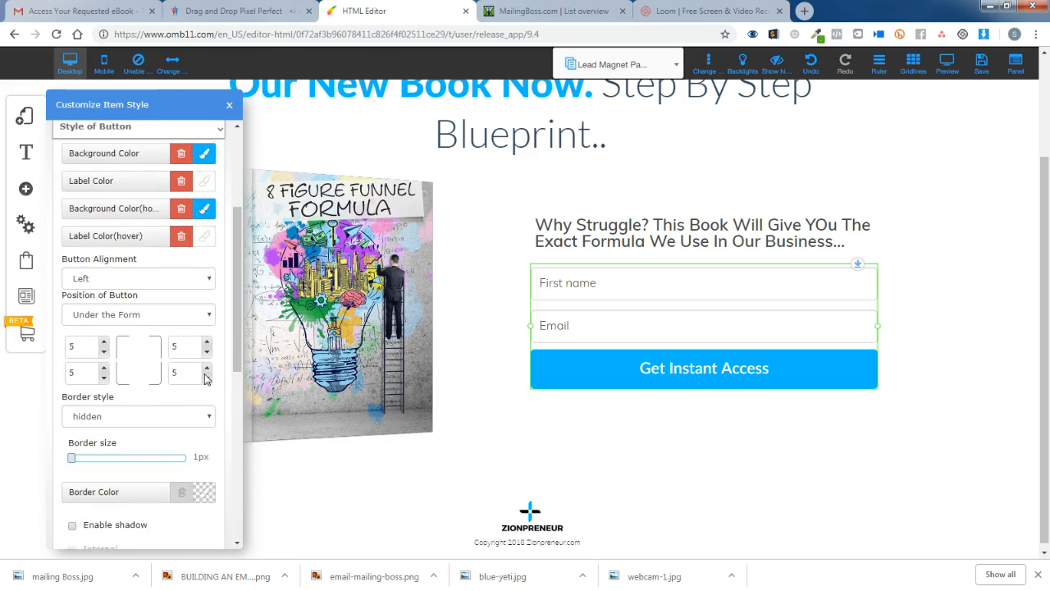
scroll(205, 377, "down", 3)
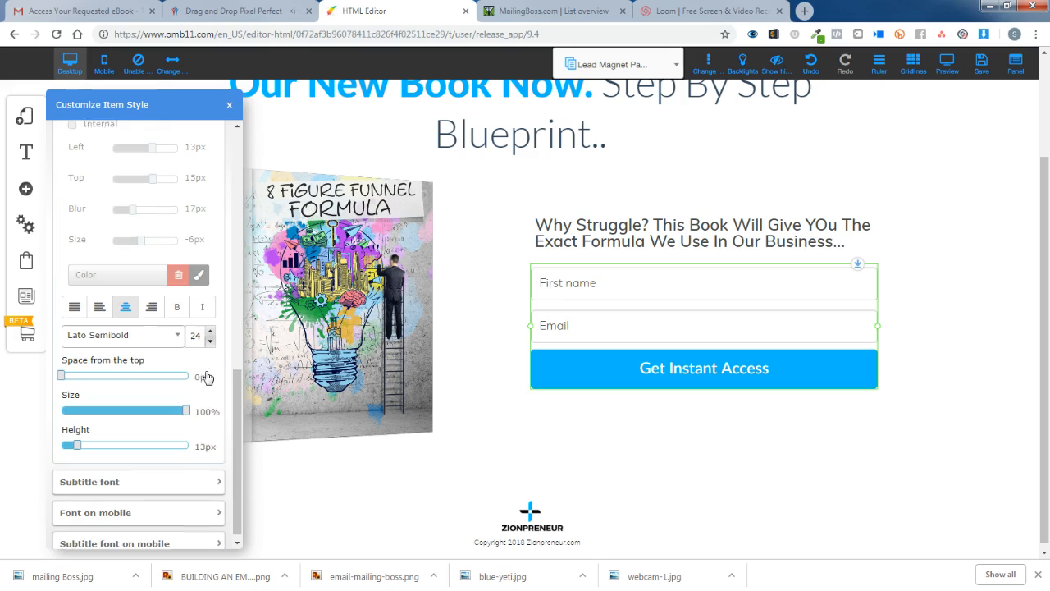
left_click(210, 325)
left_click(210, 326)
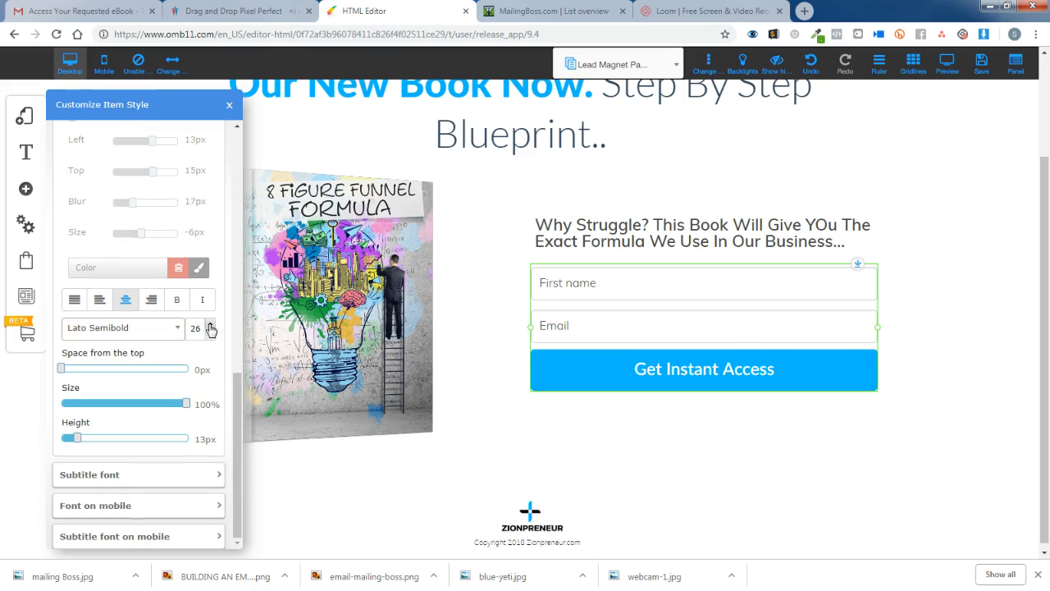
left_click(210, 326)
left_click(210, 326)
left_click(210, 326)
left_click(210, 326)
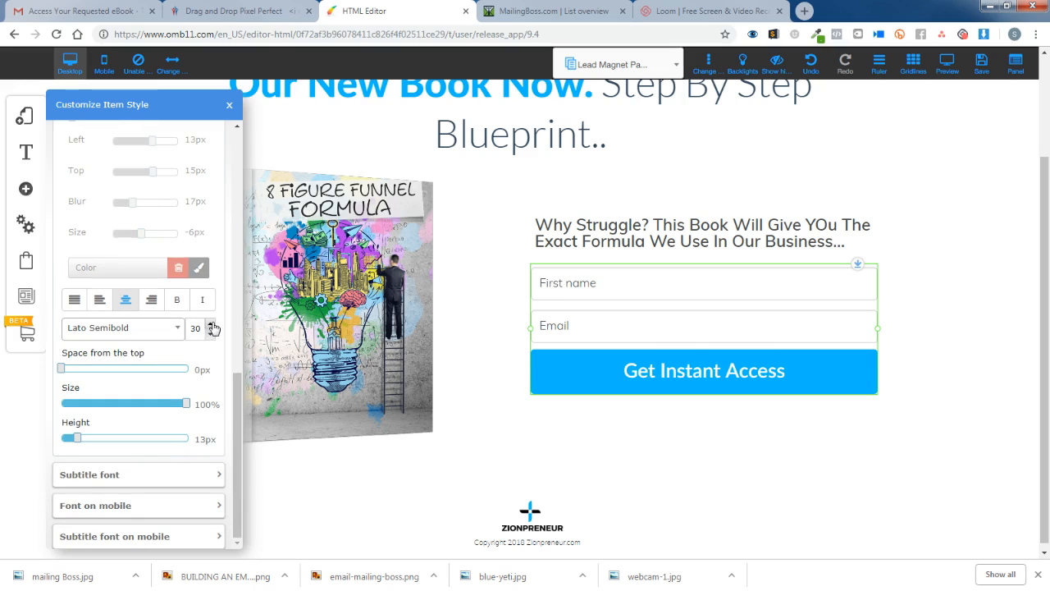
scroll(230, 356, "up", 3)
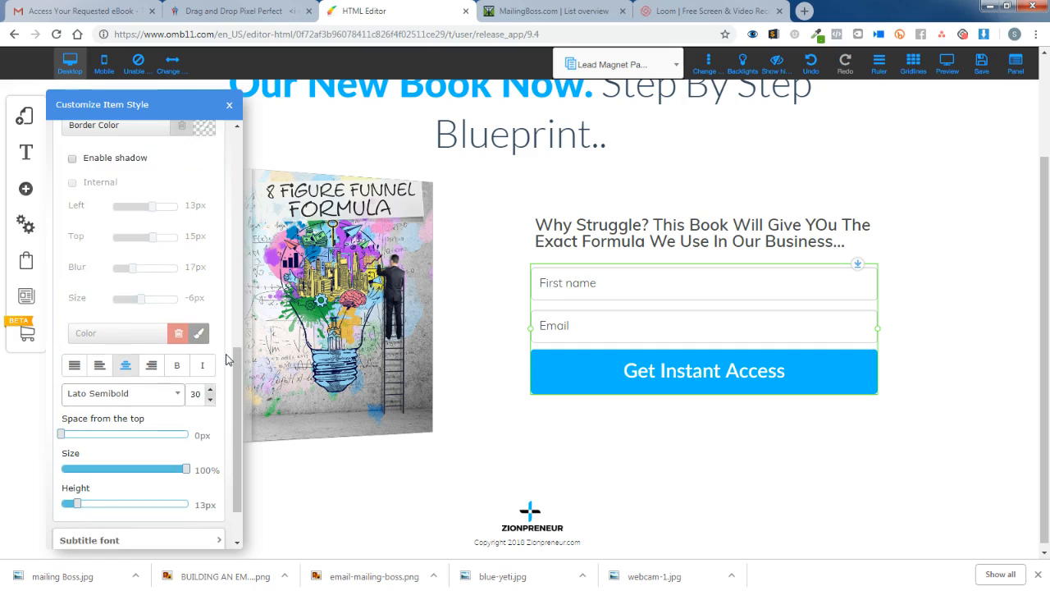
scroll(228, 358, "up", 6)
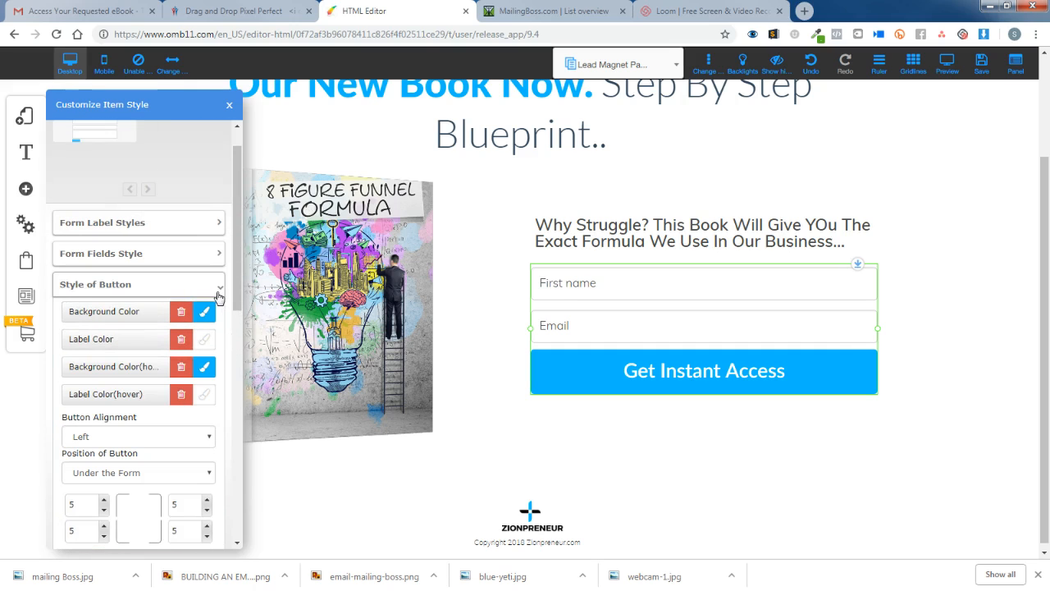
scroll(208, 396, "down", 3)
scroll(208, 396, "down", 4)
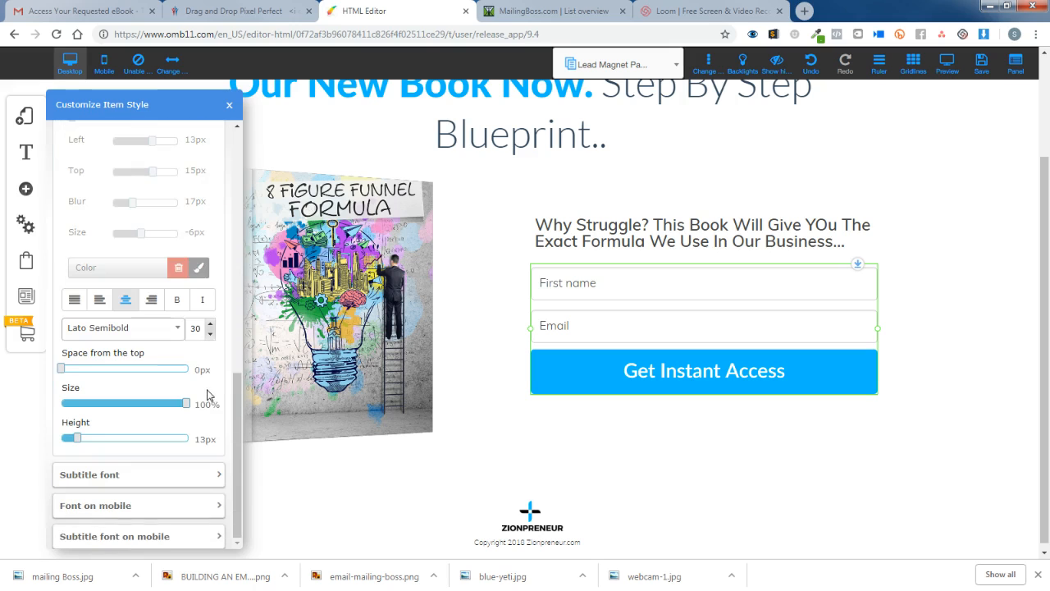
scroll(209, 386, "up", 8)
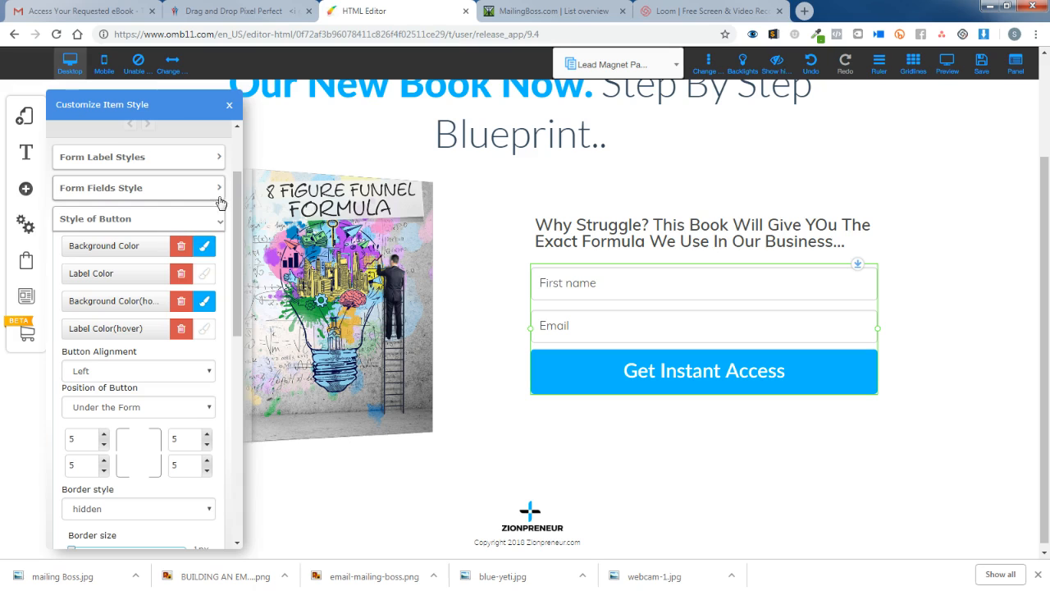
left_click(221, 223)
left_click(985, 346)
scroll(981, 343, "up", 2)
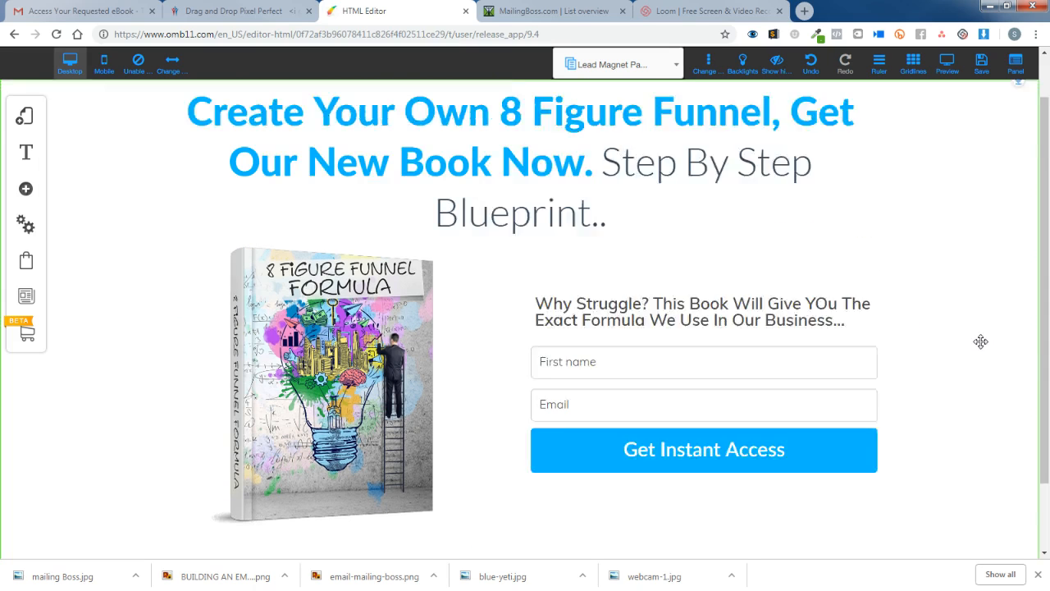
Save the Lead Magnet Page and dismiss the success message.
left_click(983, 66)
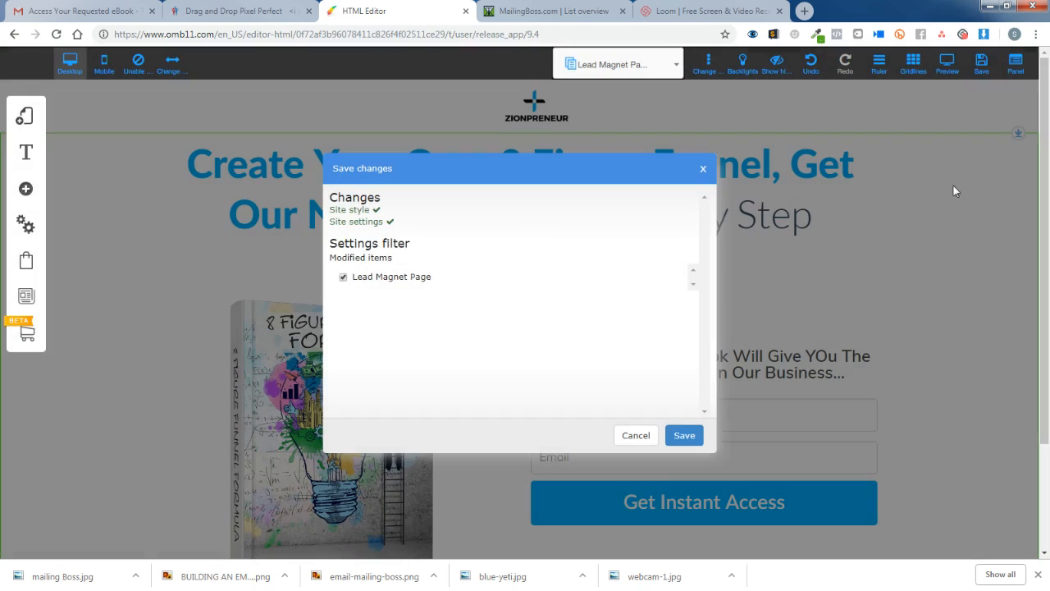
left_click(693, 435)
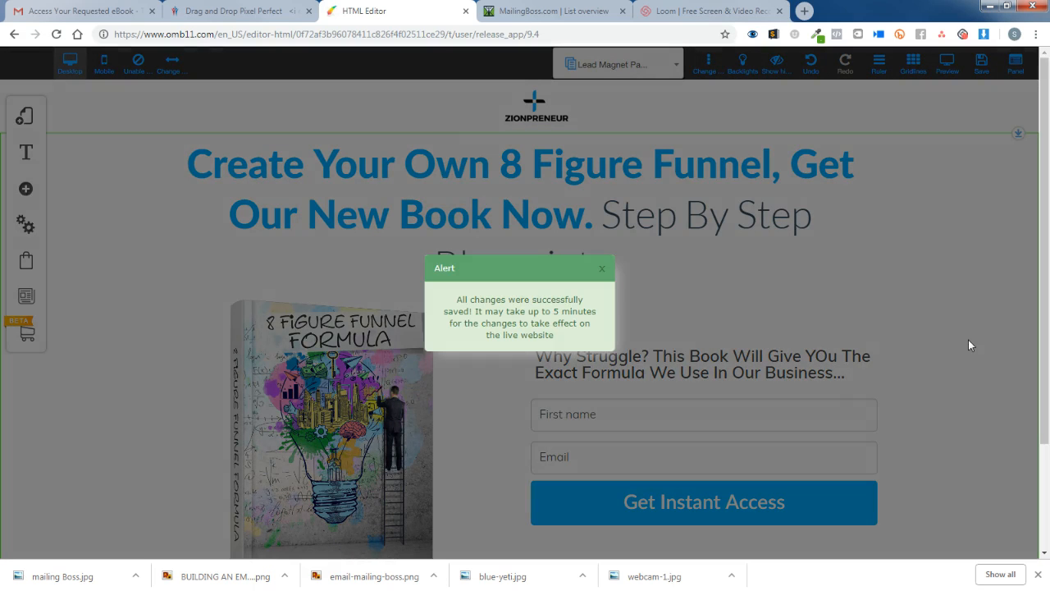
left_click(608, 272)
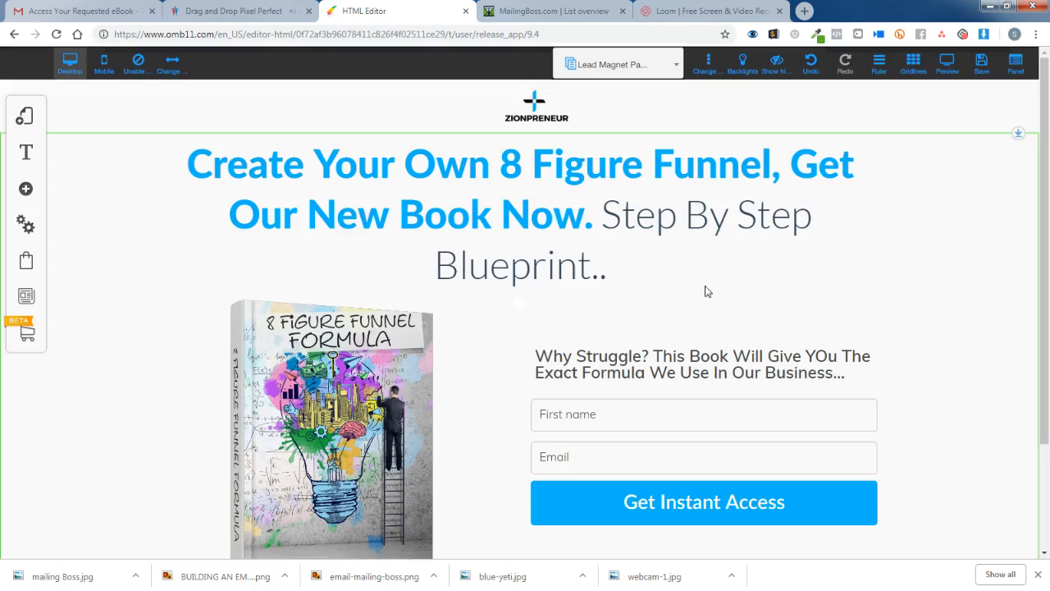
scroll(968, 344, "down", 2)
scroll(968, 343, "up", 2)
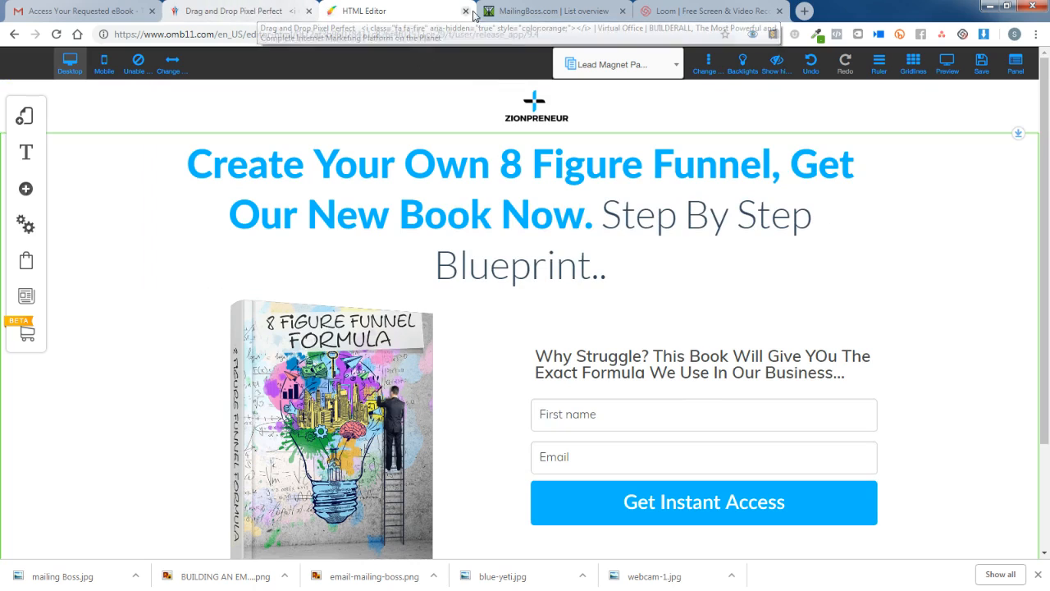
left_click(544, 11)
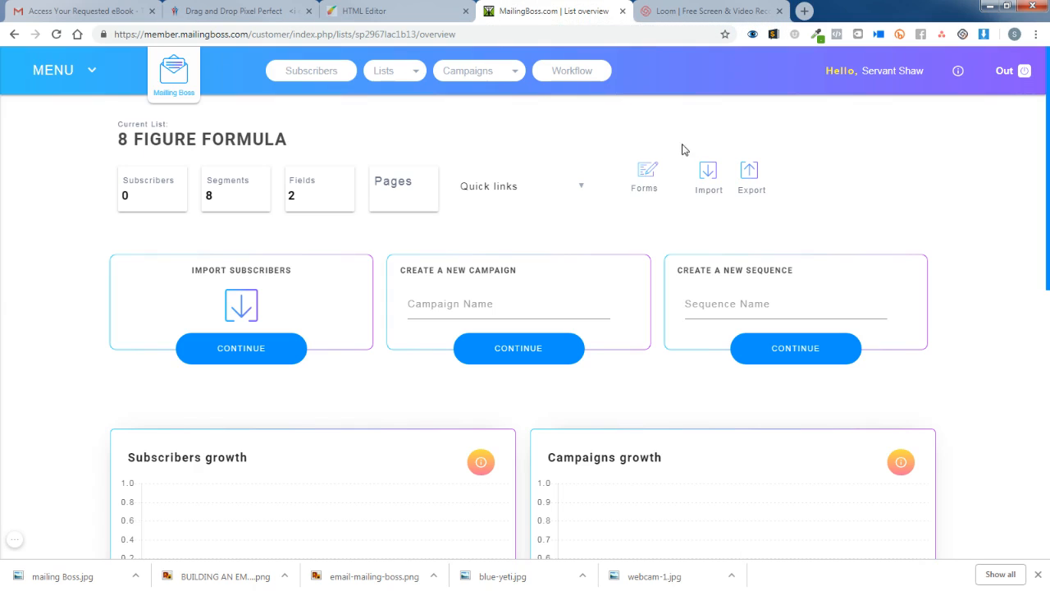
left_click(488, 75)
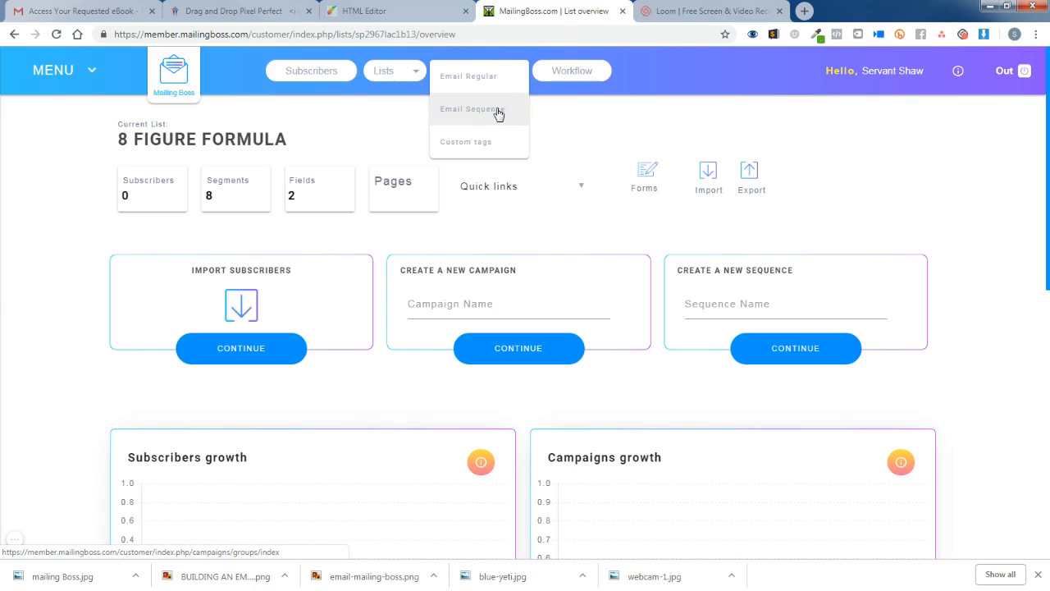
left_click(400, 12)
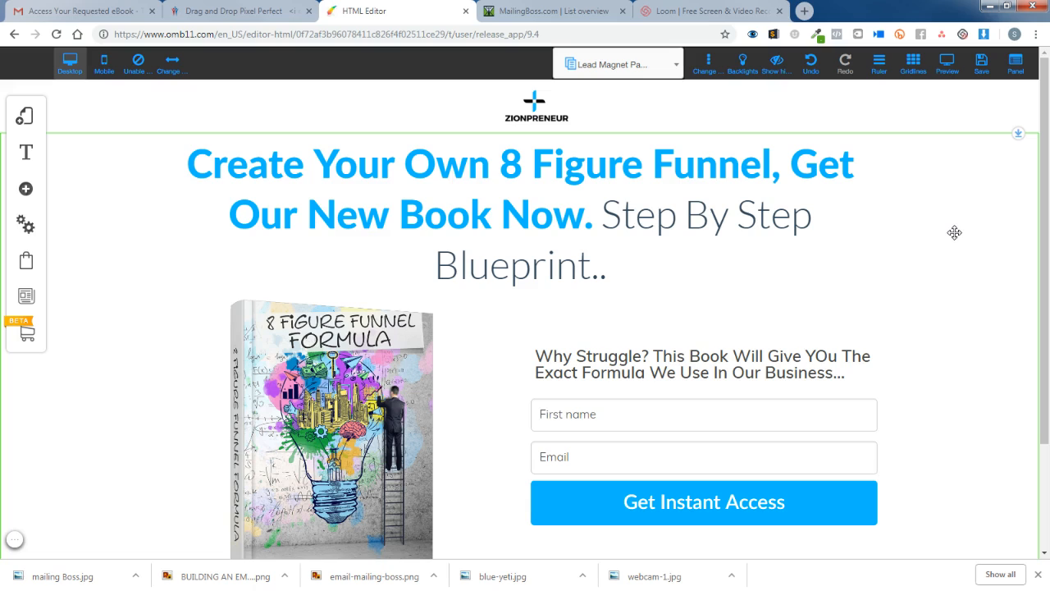
left_click(374, 370)
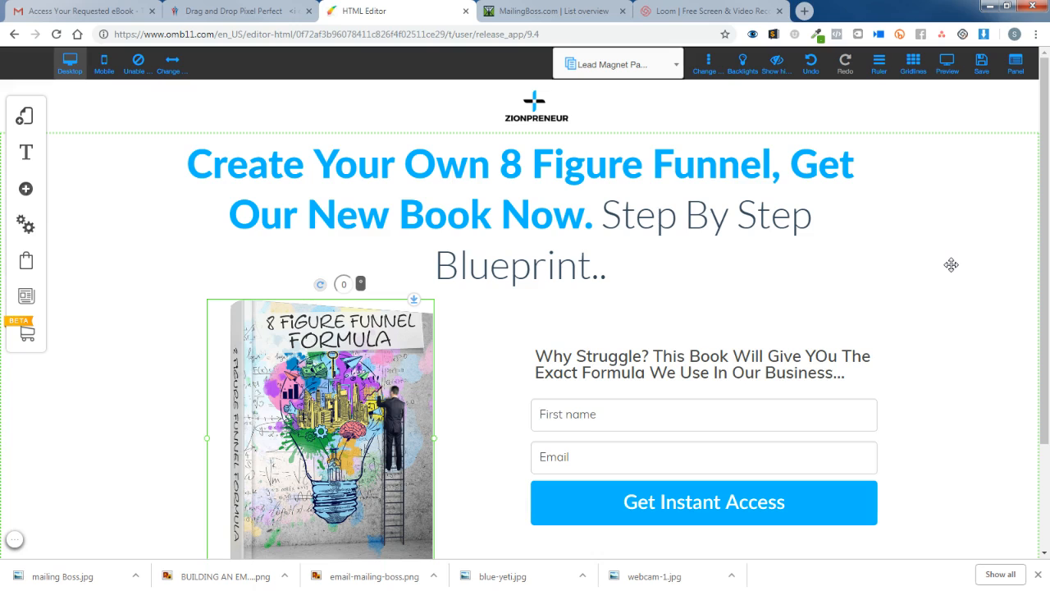
scroll(951, 265, "down", 3)
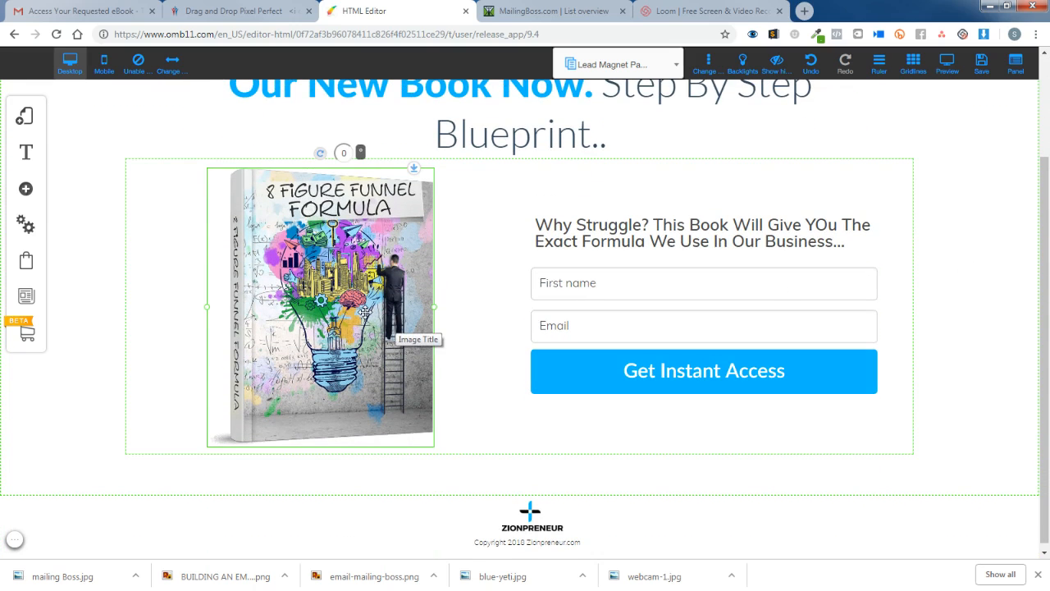
scroll(451, 307, "up", 3)
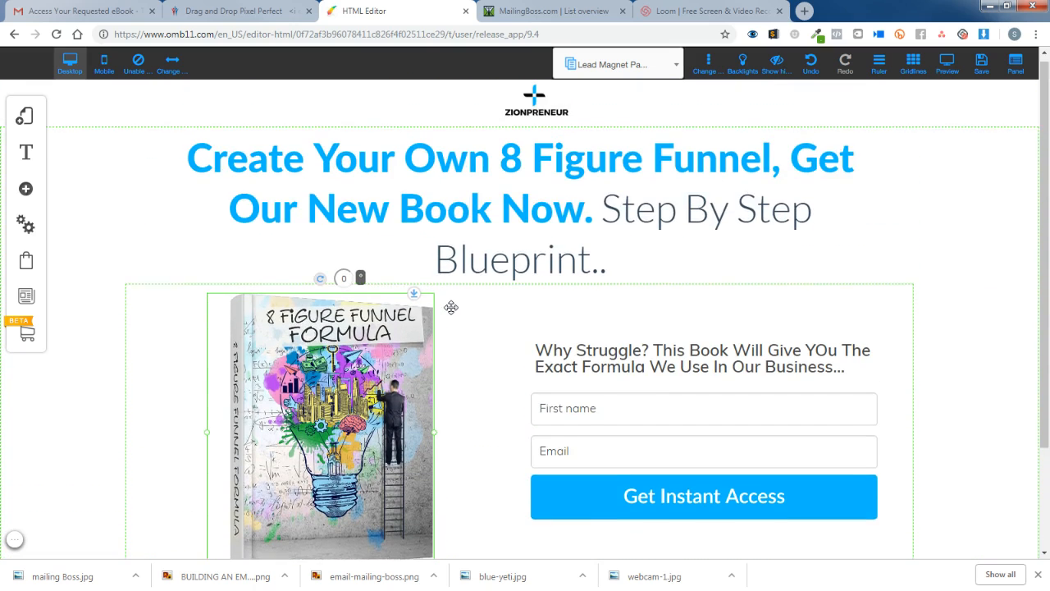